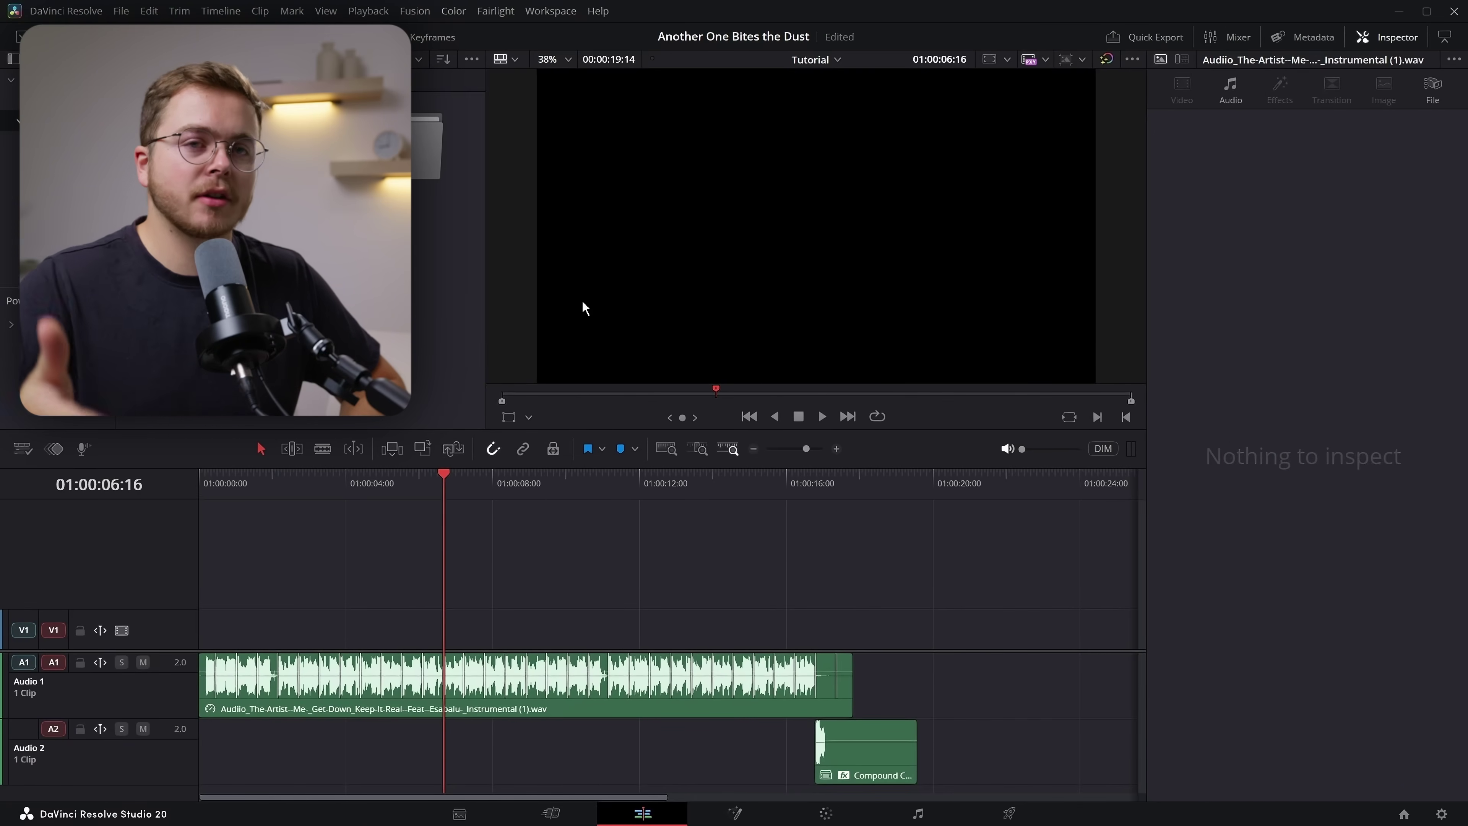
Return to the start of the timeline and show the music beats on the instrumental clip
{"action": "left_click_drag", "start_coordinate": [446, 485], "coordinate": [394, 501]}
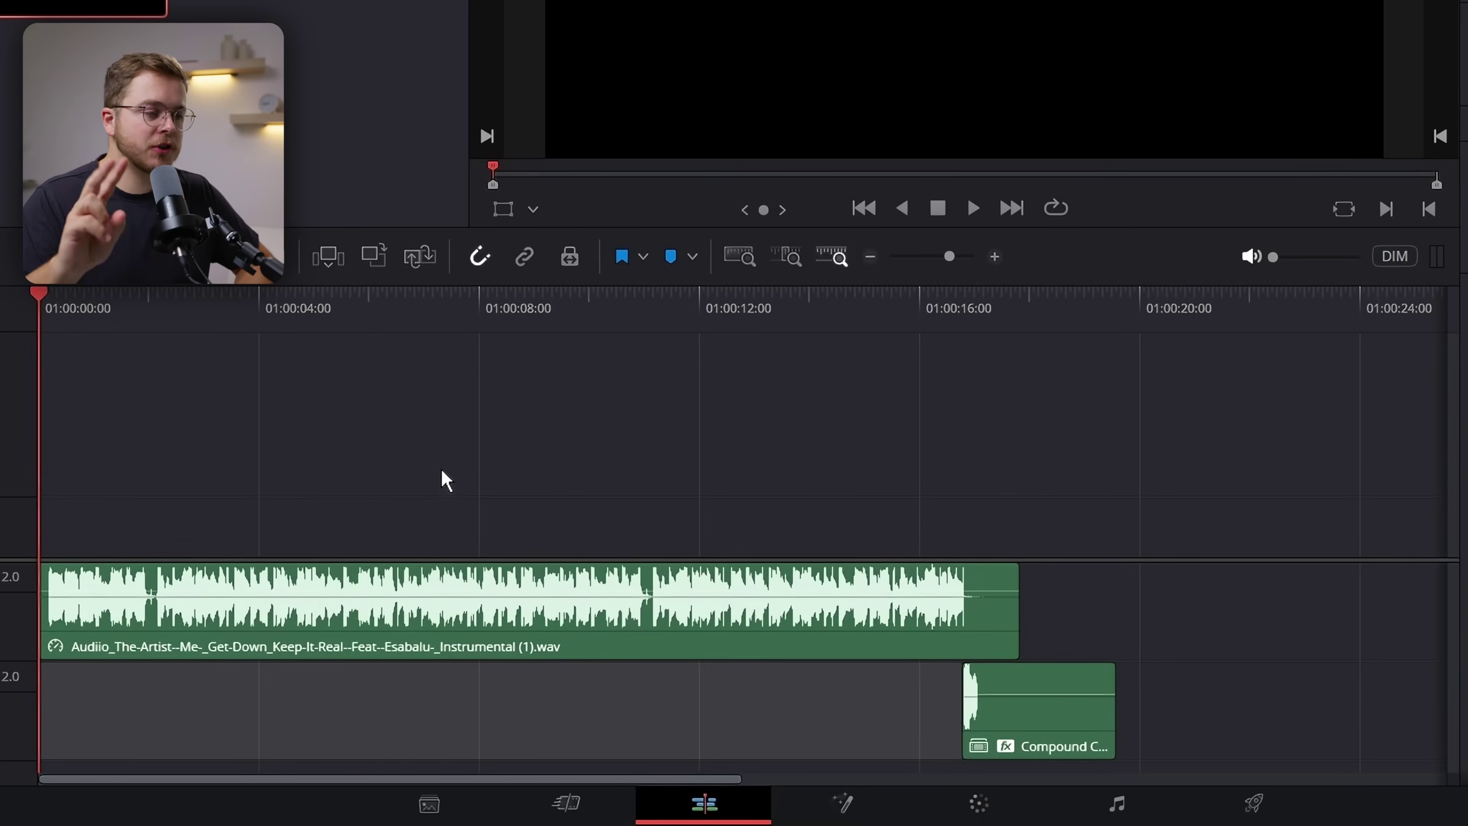
{"action": "right_click", "coordinate": [720, 657]}
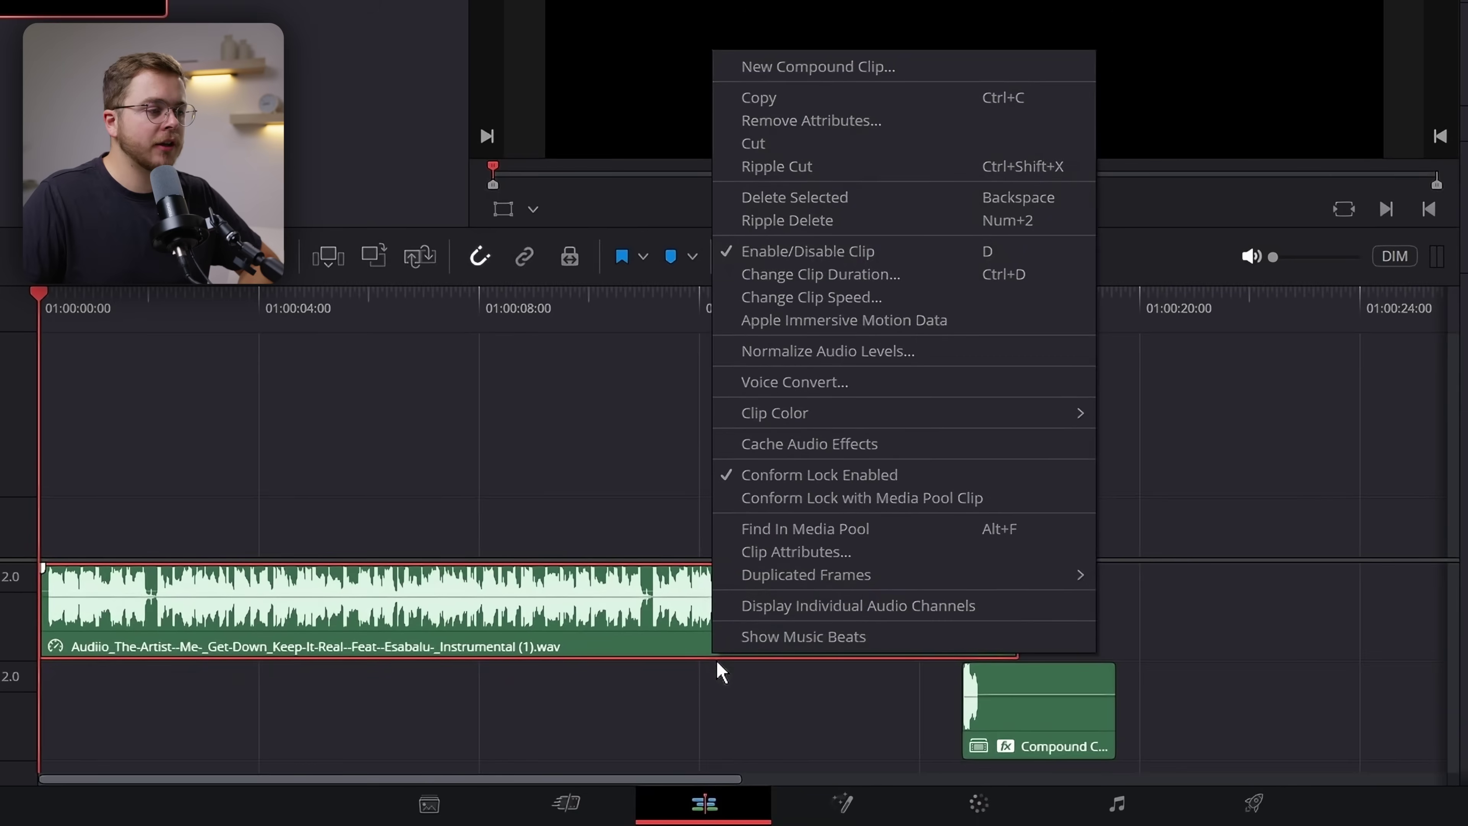
{"action": "left_click", "coordinate": [765, 638]}
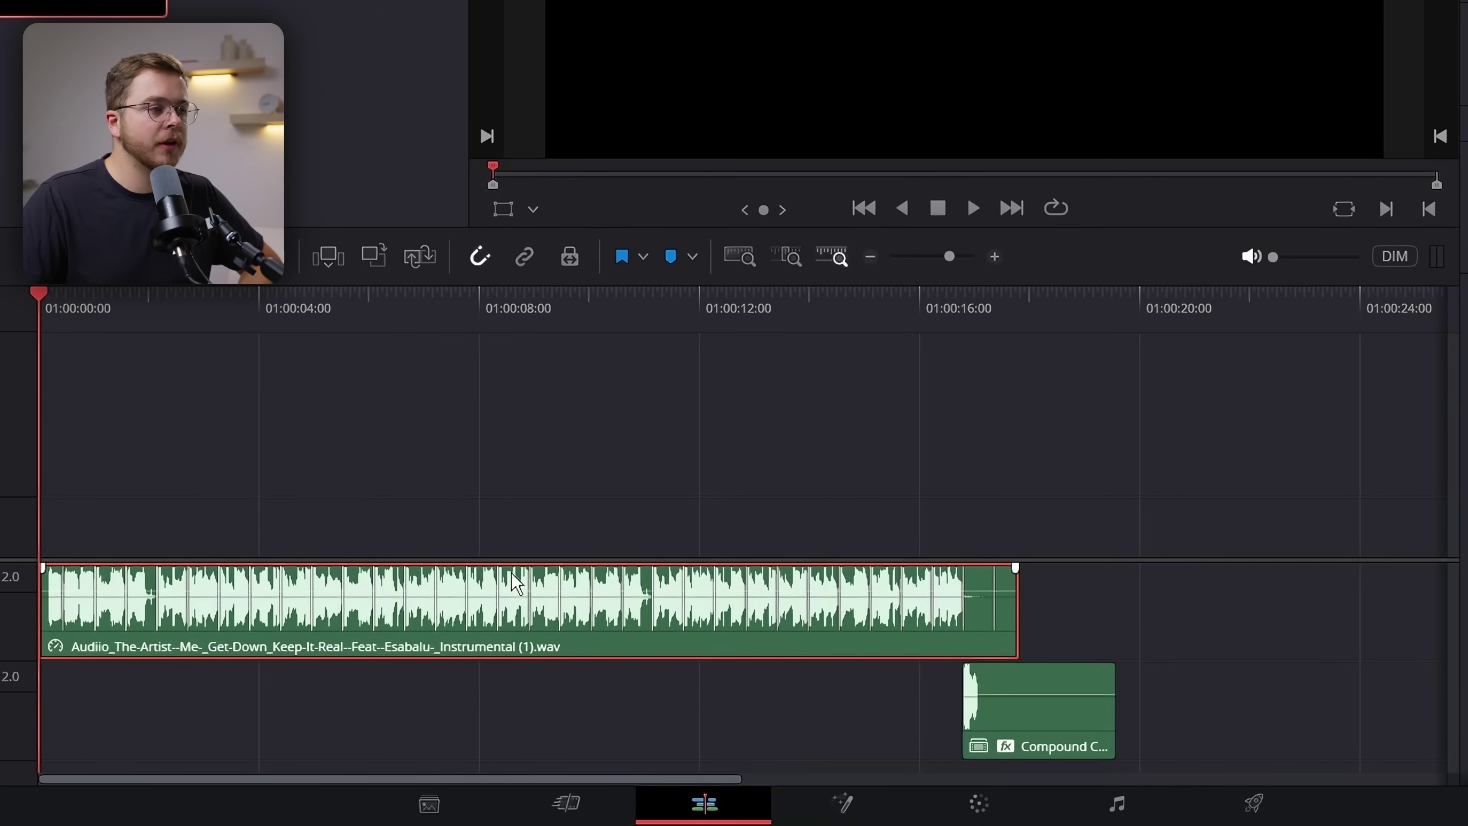
Hide the music beats and manually place markers on the instrumental clip's beats during playback
{"action": "right_click", "coordinate": [802, 617]}
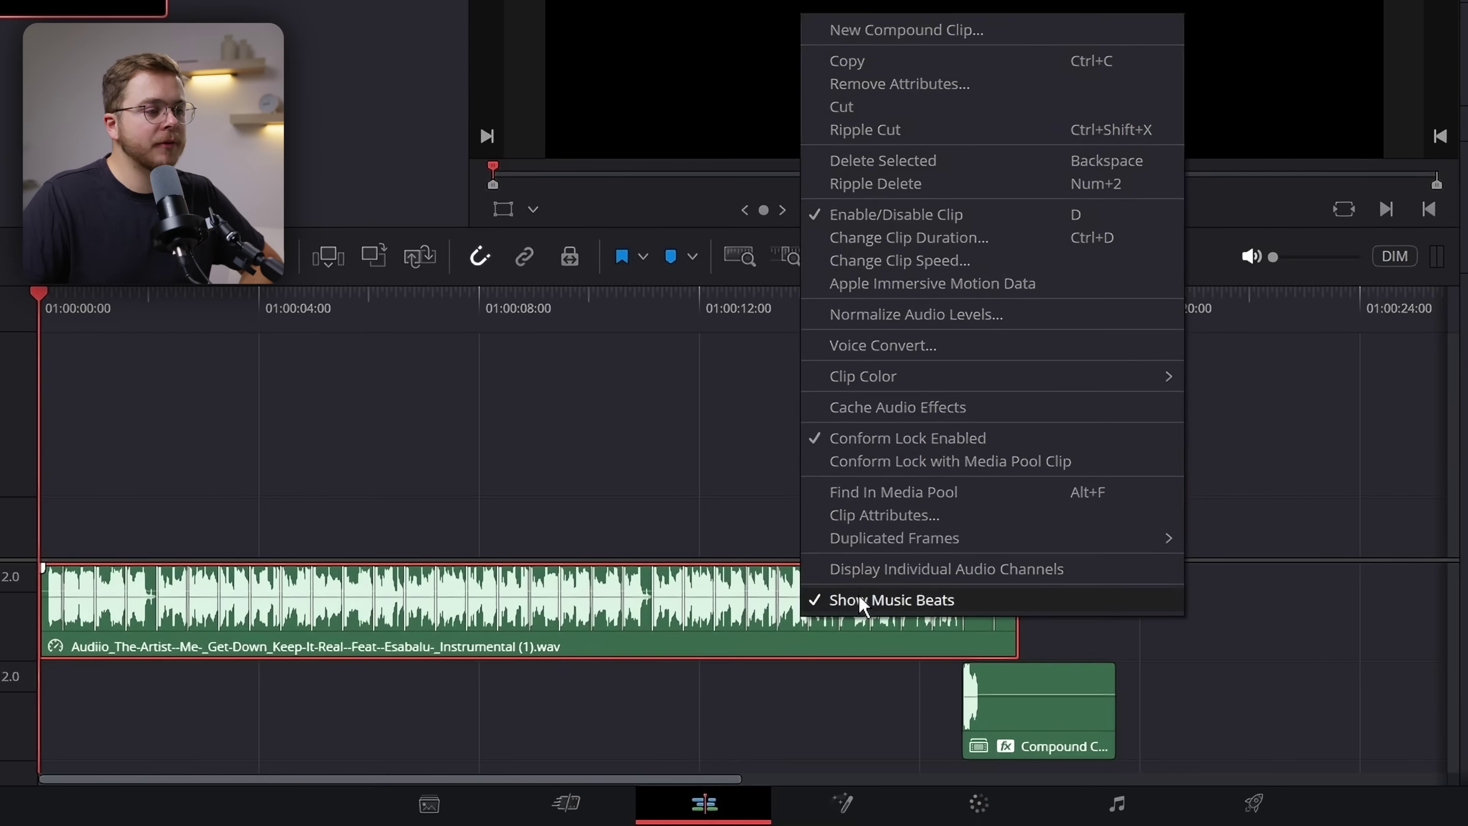
{"action": "left_click", "coordinate": [861, 601]}
{"action": "left_click", "coordinate": [994, 257]}
{"action": "key", "text": "space"}
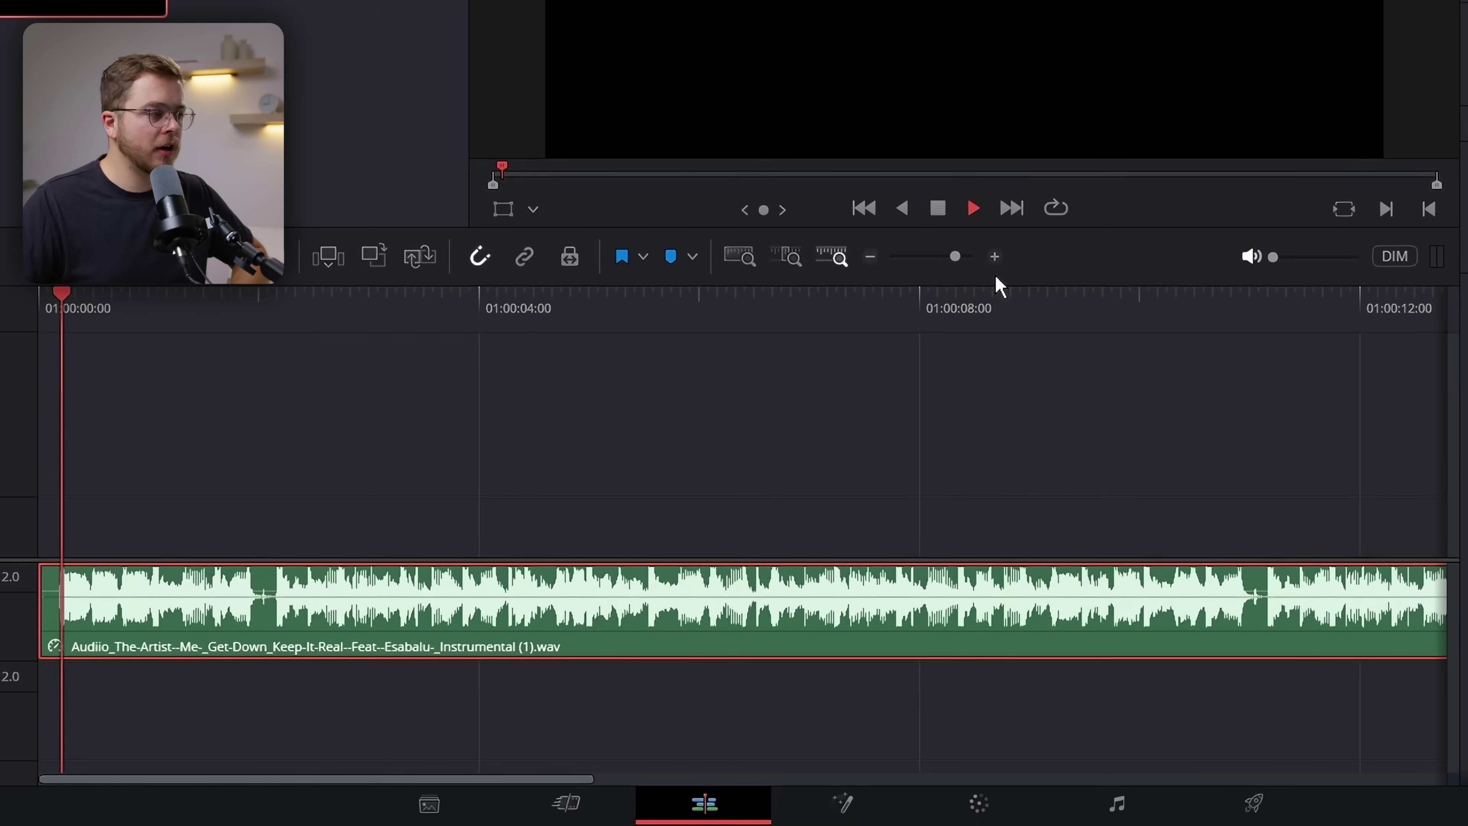
{"action": "key", "text": "m"}
{"action": "key", "text": "m"}
{"action": "key", "text": "m"}
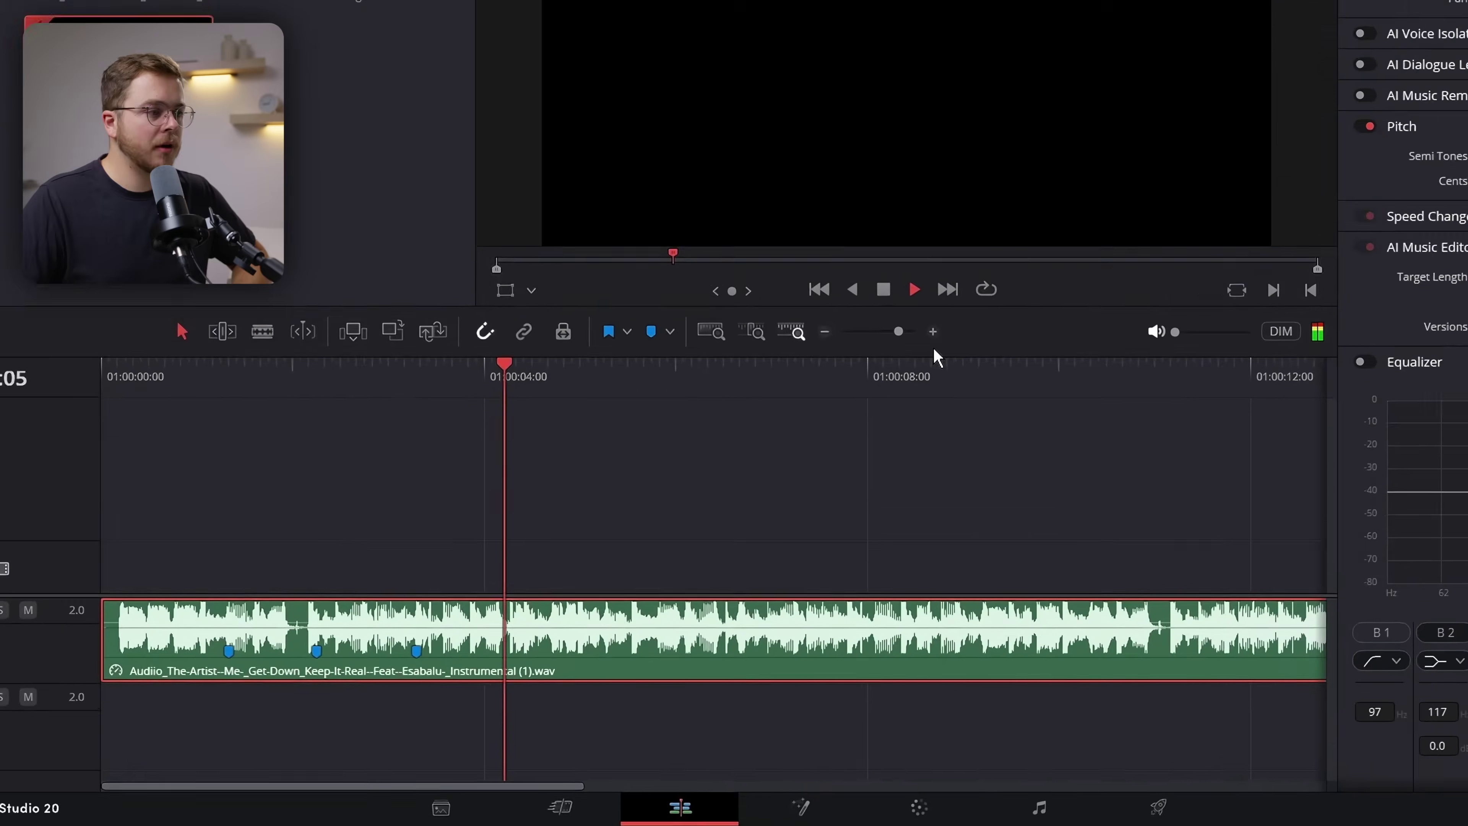
{"action": "key", "text": "m"}
{"action": "key", "text": "m"}
{"action": "key", "text": "space"}
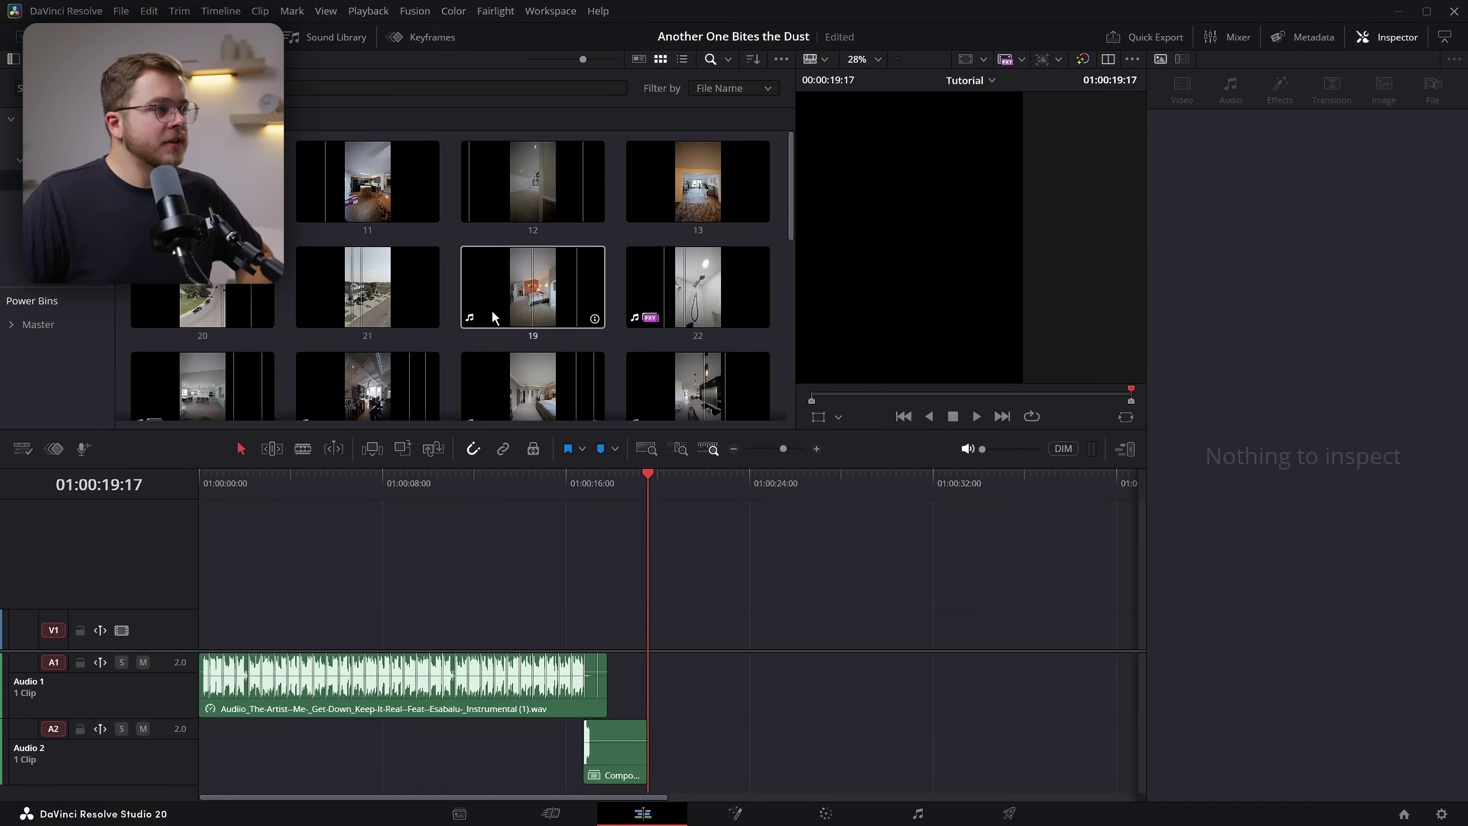
Mark a kitchen range ending at 01:22:52:42 in clip 1 and place only its video at the start of Video 1
{"action": "left_click", "coordinate": [202, 318]}
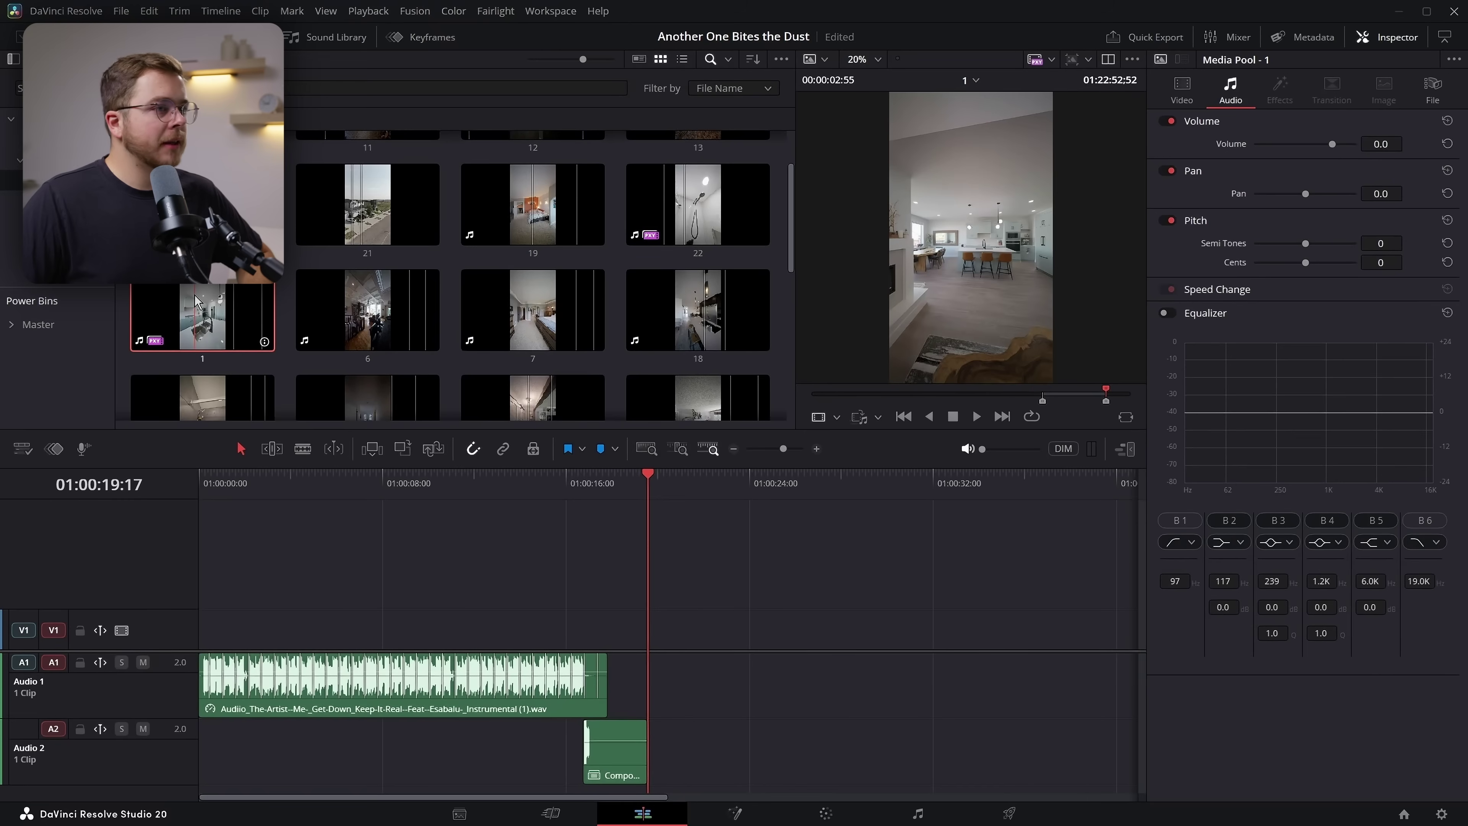
{"action": "left_click", "coordinate": [1033, 393]}
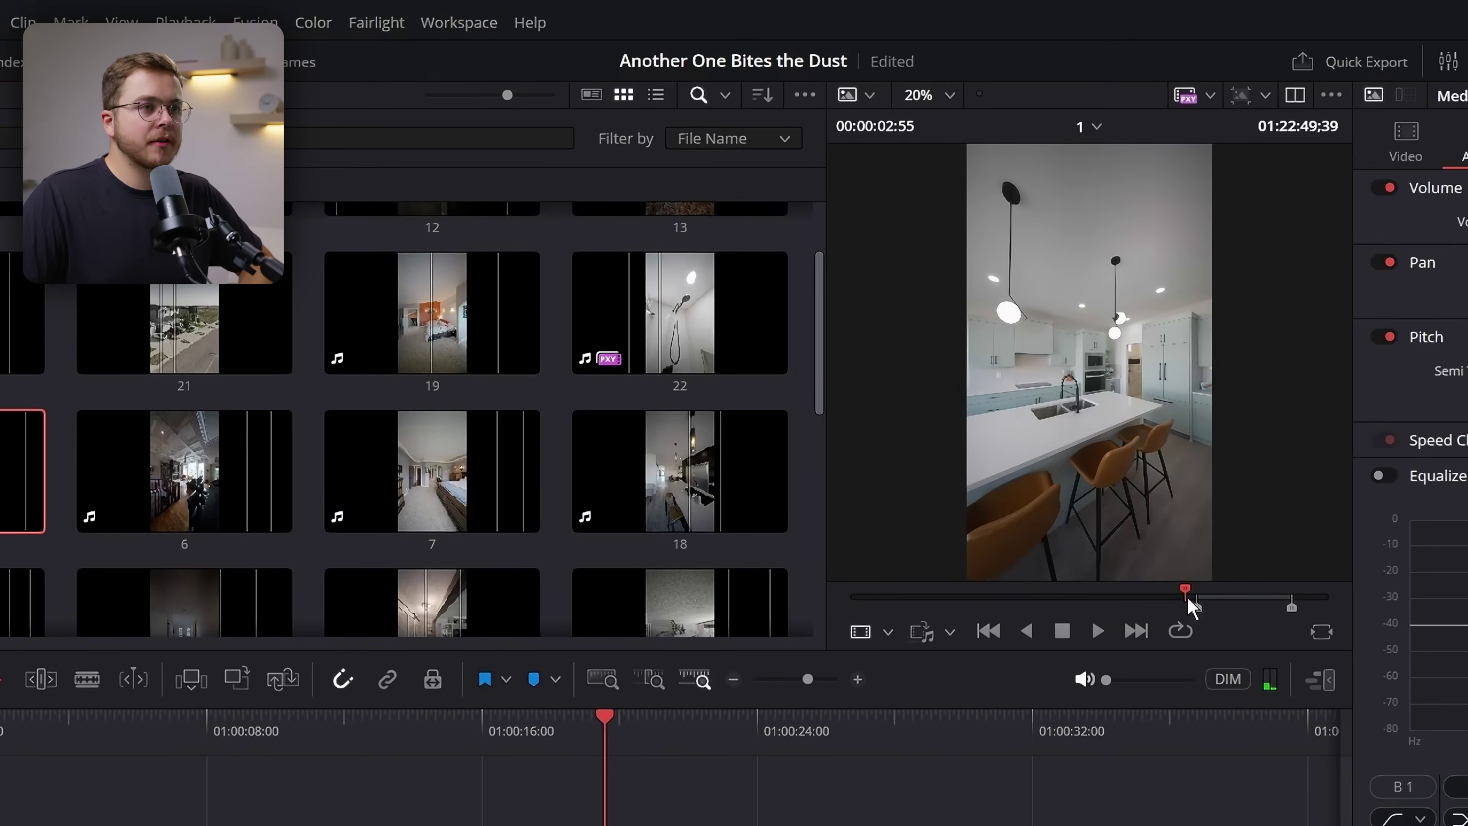
{"action": "key", "text": "i"}
{"action": "left_click_drag", "start_coordinate": [1188, 598], "coordinate": [1288, 598]}
{"action": "key", "text": "o"}
{"action": "mouse_move", "coordinate": [1142, 526]}
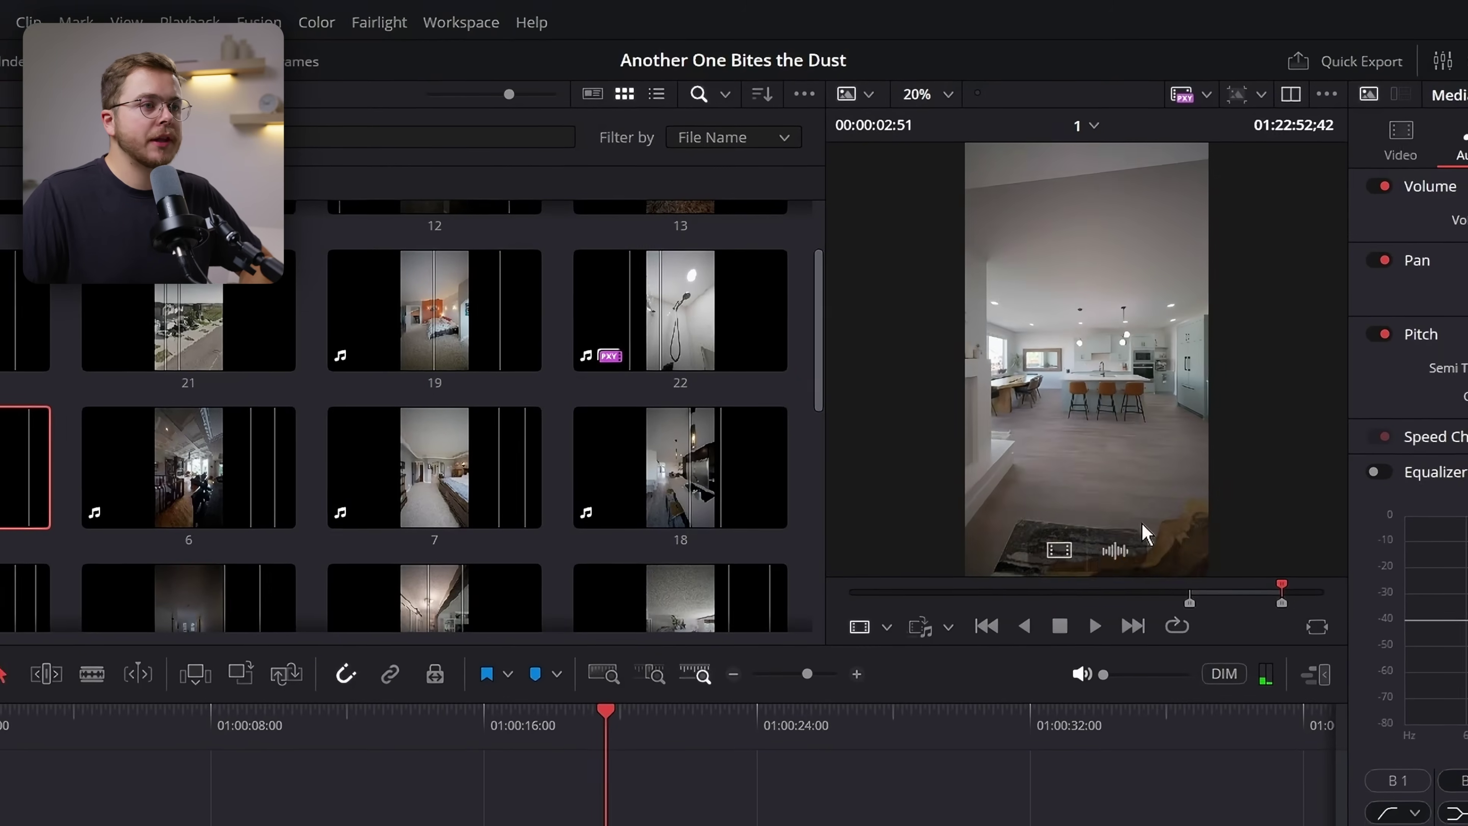
{"action": "left_click_drag", "start_coordinate": [1059, 550], "coordinate": [230, 557]}
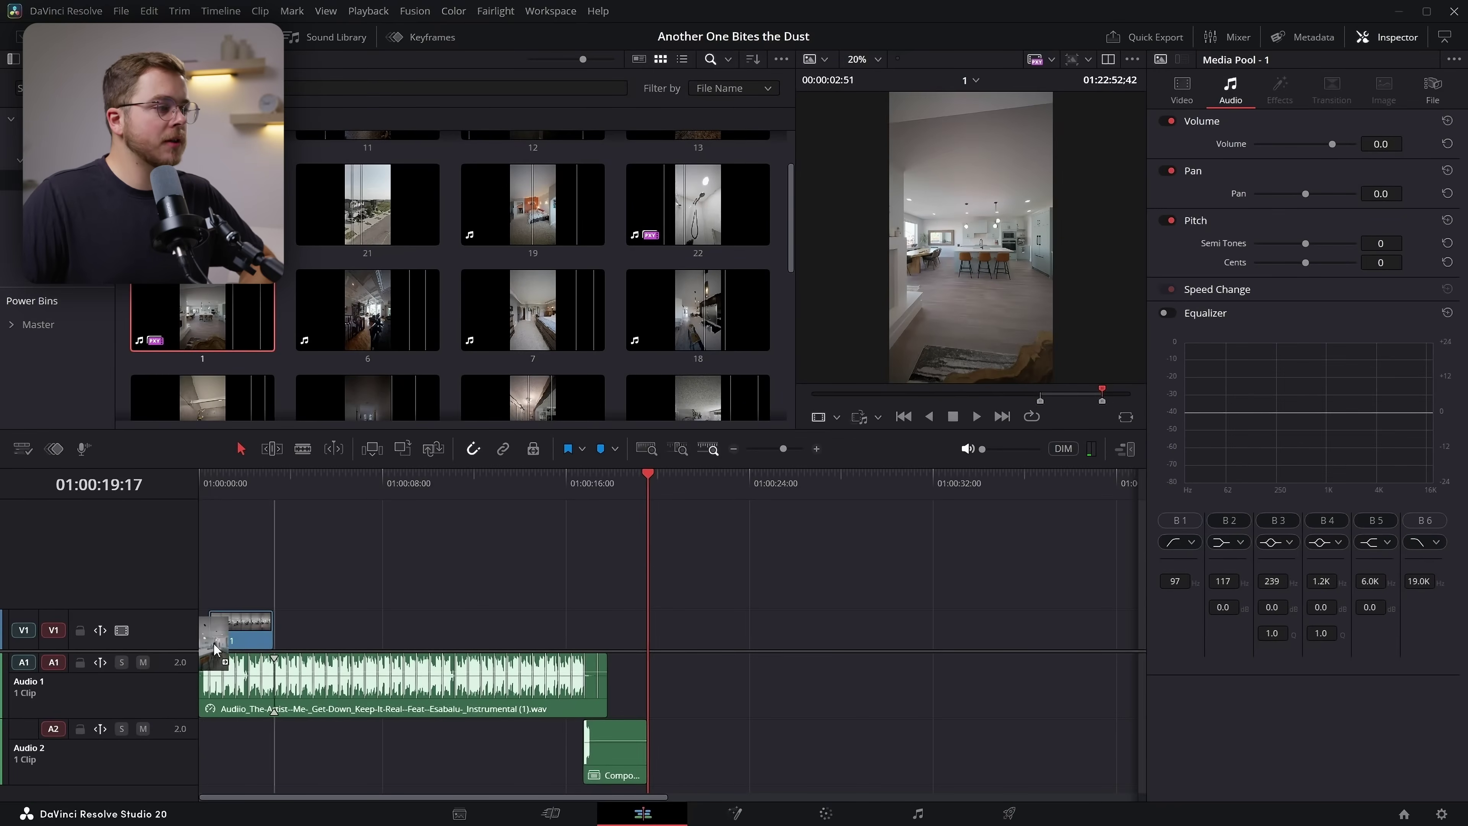
Add a timeline marker on the beat at 01:00:01:00 and trim the end of clip 1 to the beat at 01:00:02:04
{"action": "left_click", "coordinate": [221, 483]}
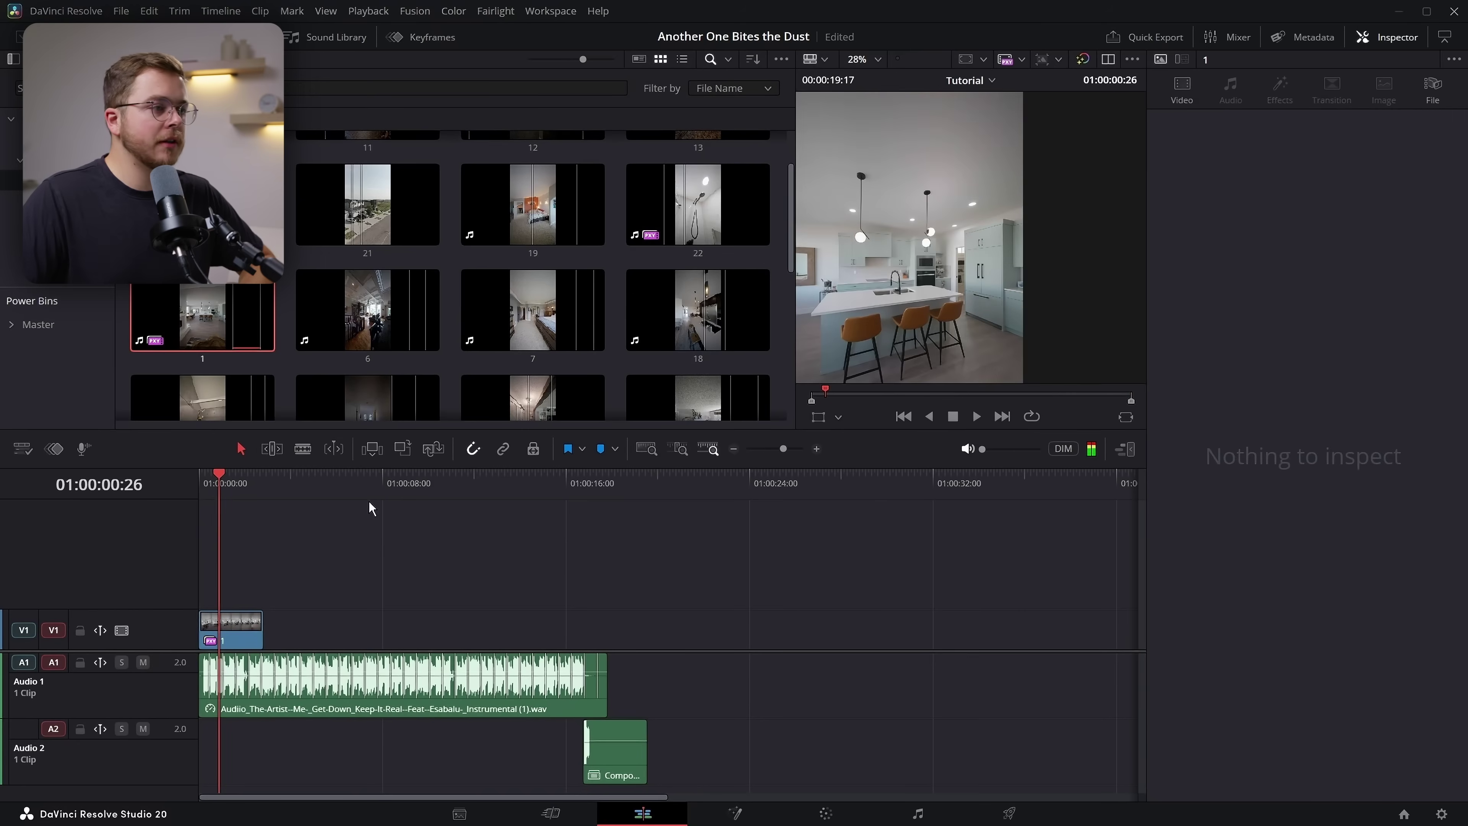
{"action": "left_click", "coordinate": [817, 449]}
{"action": "left_click_drag", "start_coordinate": [385, 484], "coordinate": [255, 486]}
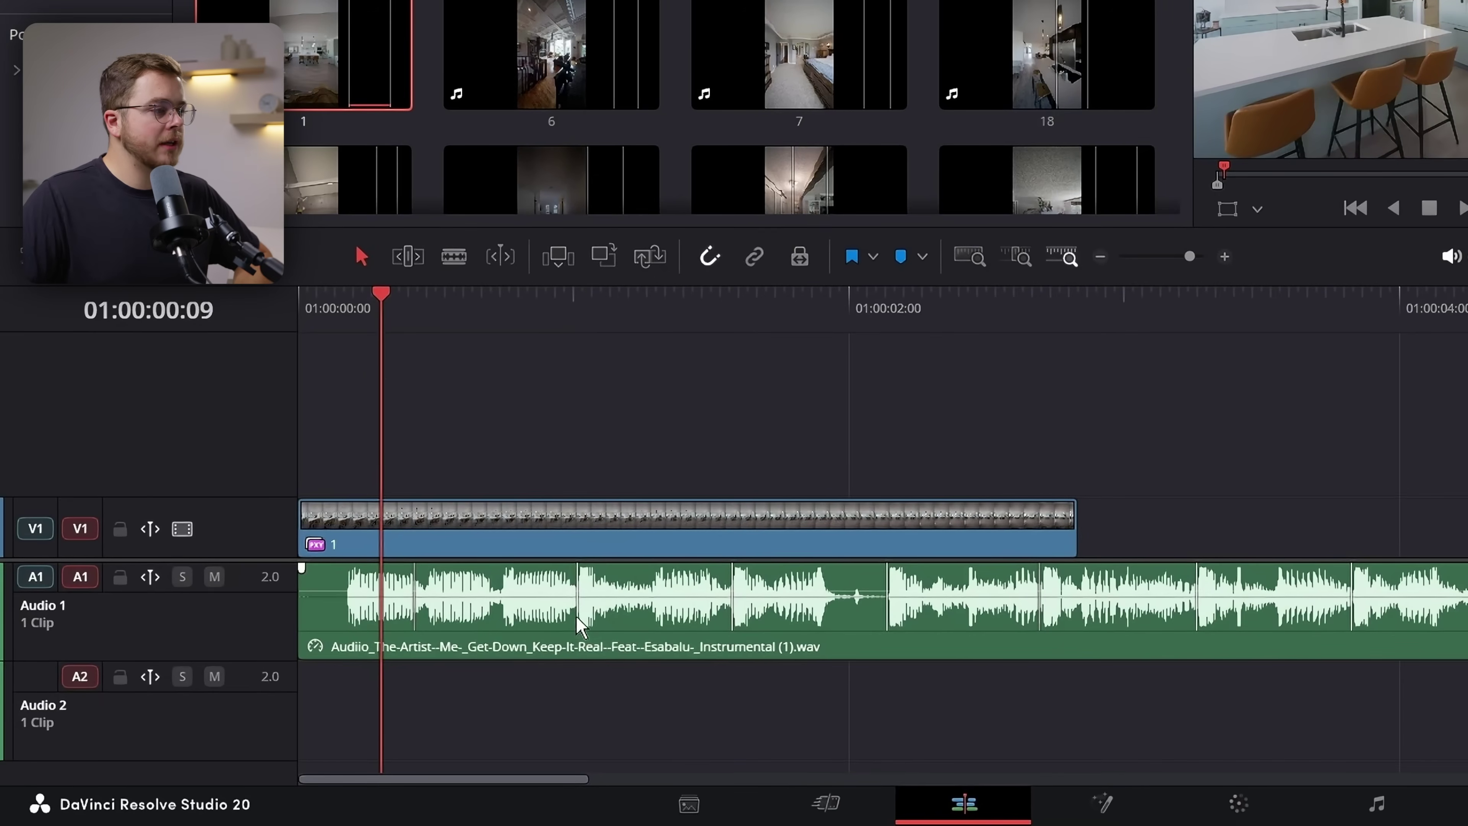
{"action": "left_click", "coordinate": [572, 315]}
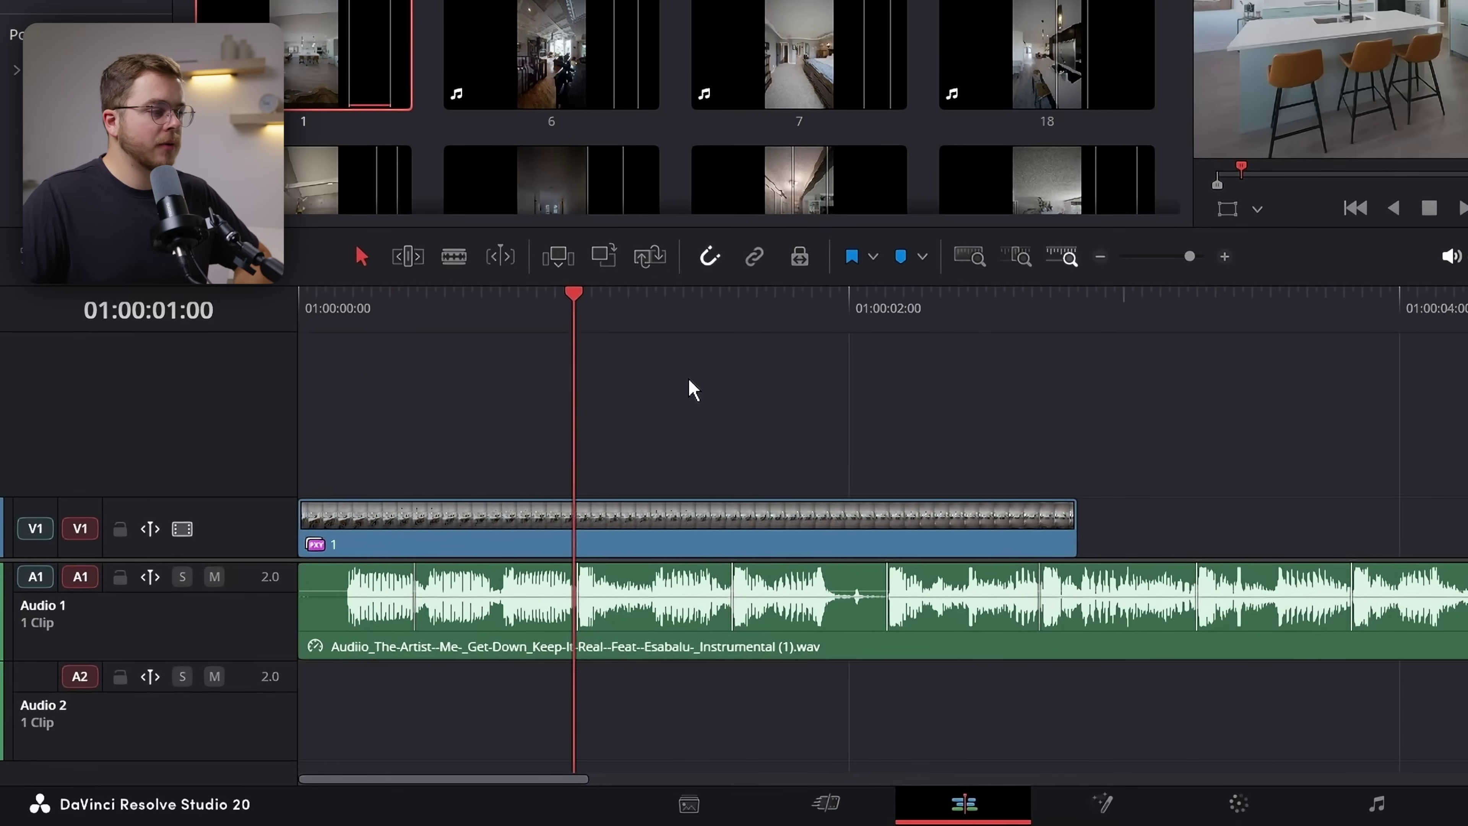
{"action": "left_click", "coordinate": [730, 513]}
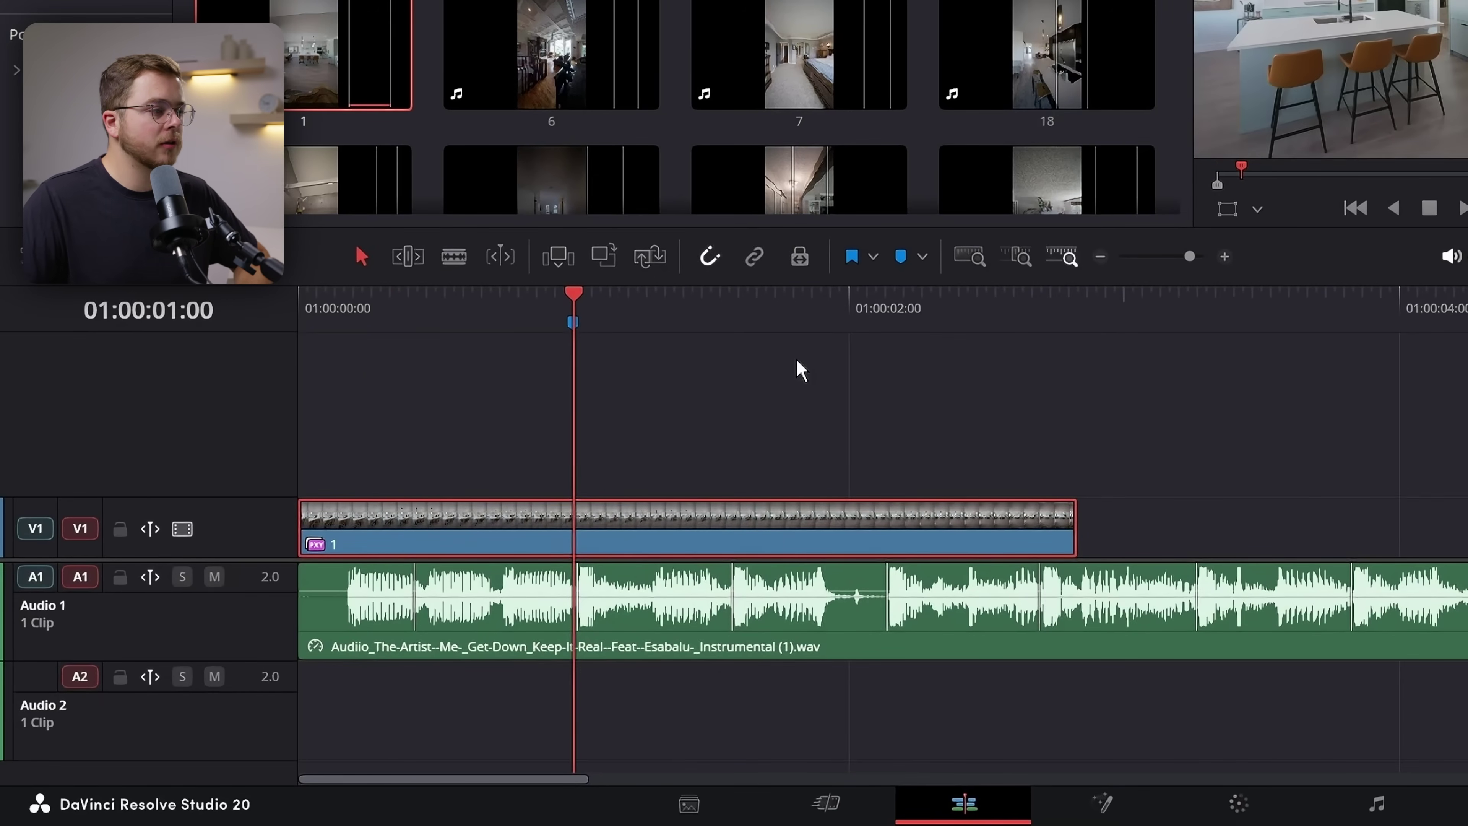
{"action": "left_click_drag", "start_coordinate": [590, 315], "coordinate": [889, 313]}
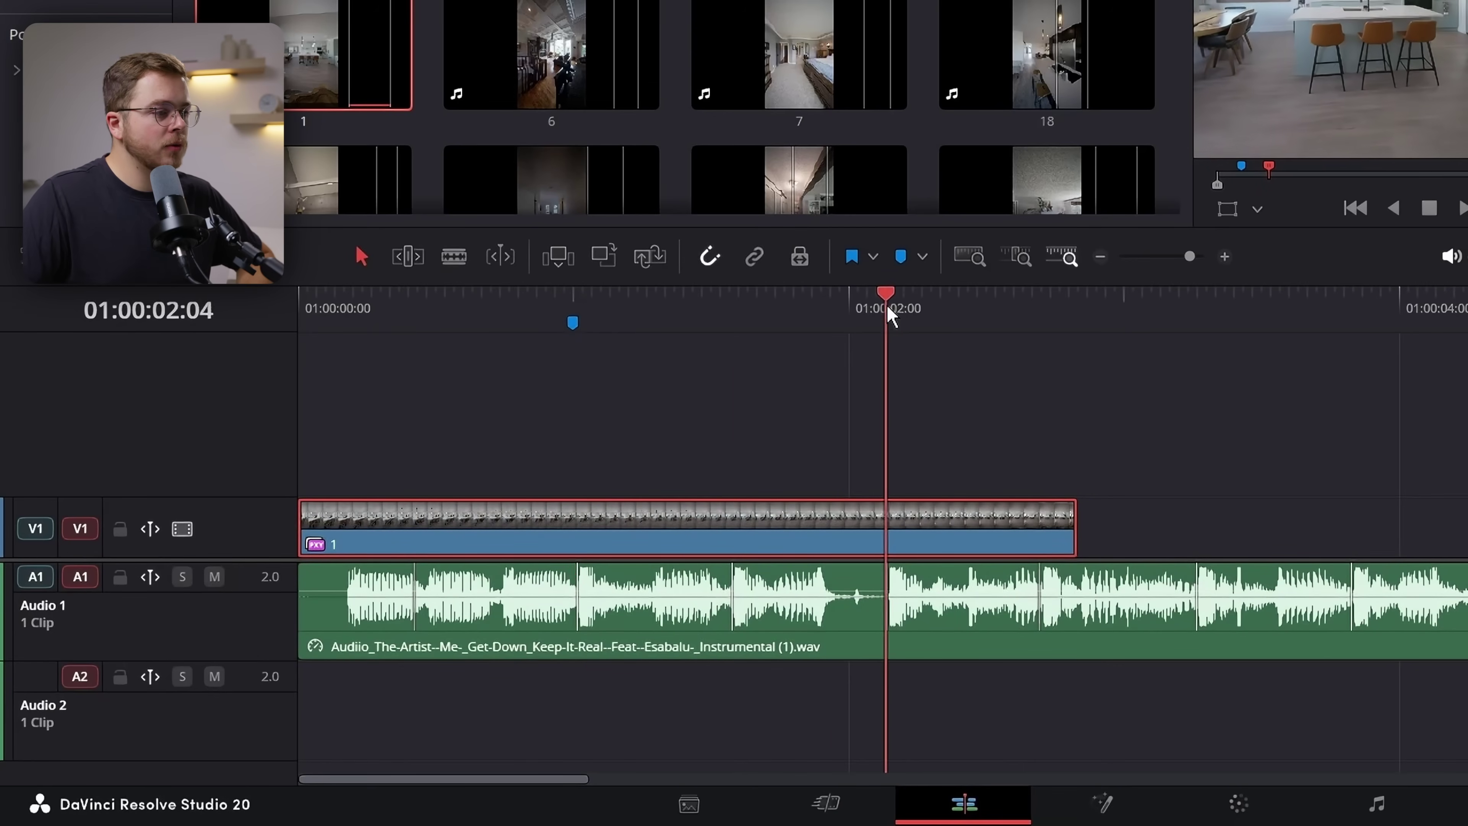
{"action": "left_click_drag", "start_coordinate": [1064, 526], "coordinate": [882, 545]}
Add a speed point to clip 1 at 01:00:00:23 and speed up the segment after it so the clip ends at the marker
{"action": "left_click_drag", "start_coordinate": [613, 302], "coordinate": [578, 298]}
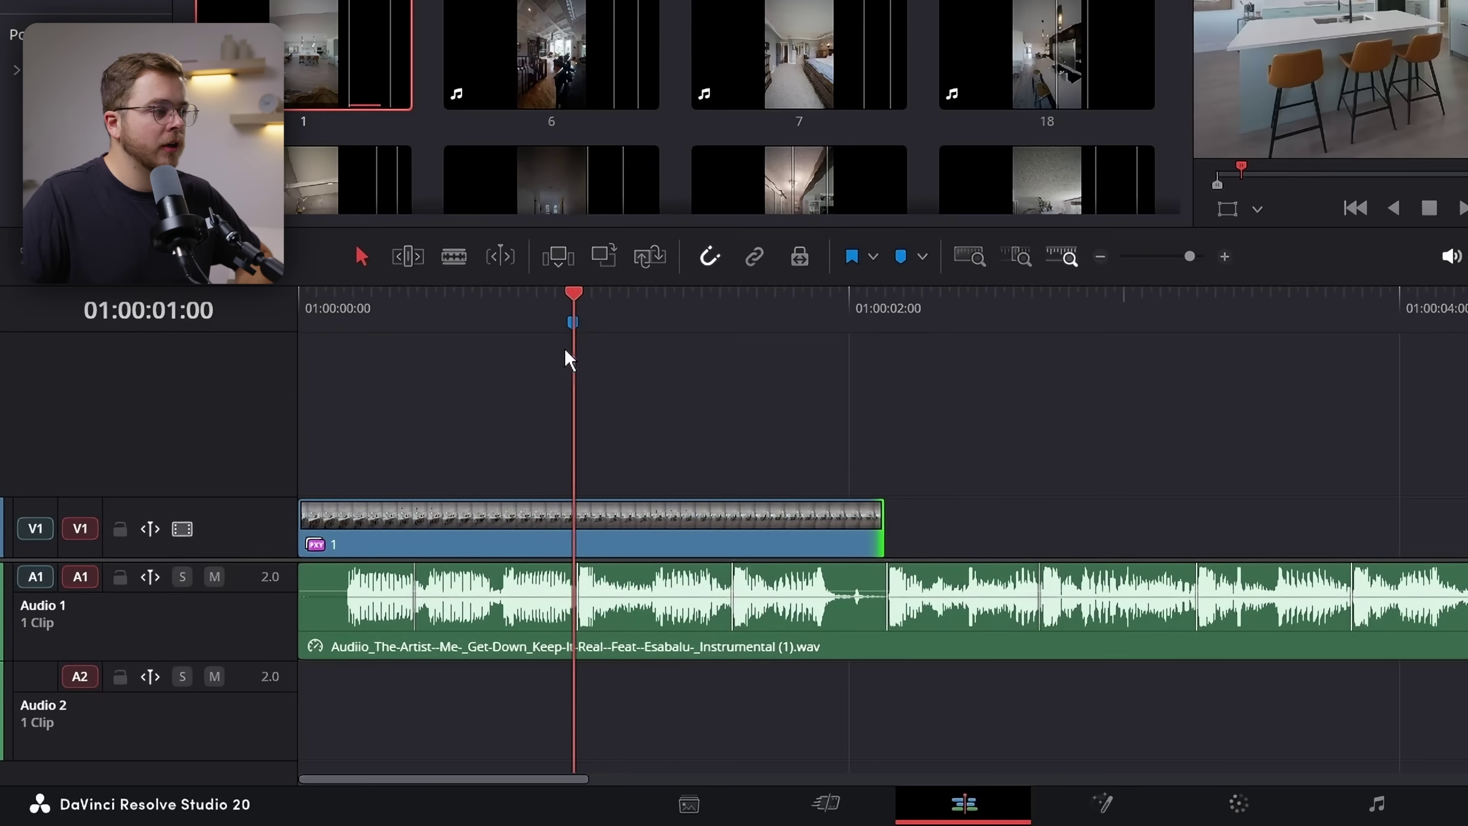
{"action": "left_click", "coordinate": [510, 364]}
{"action": "left_click", "coordinate": [495, 539]}
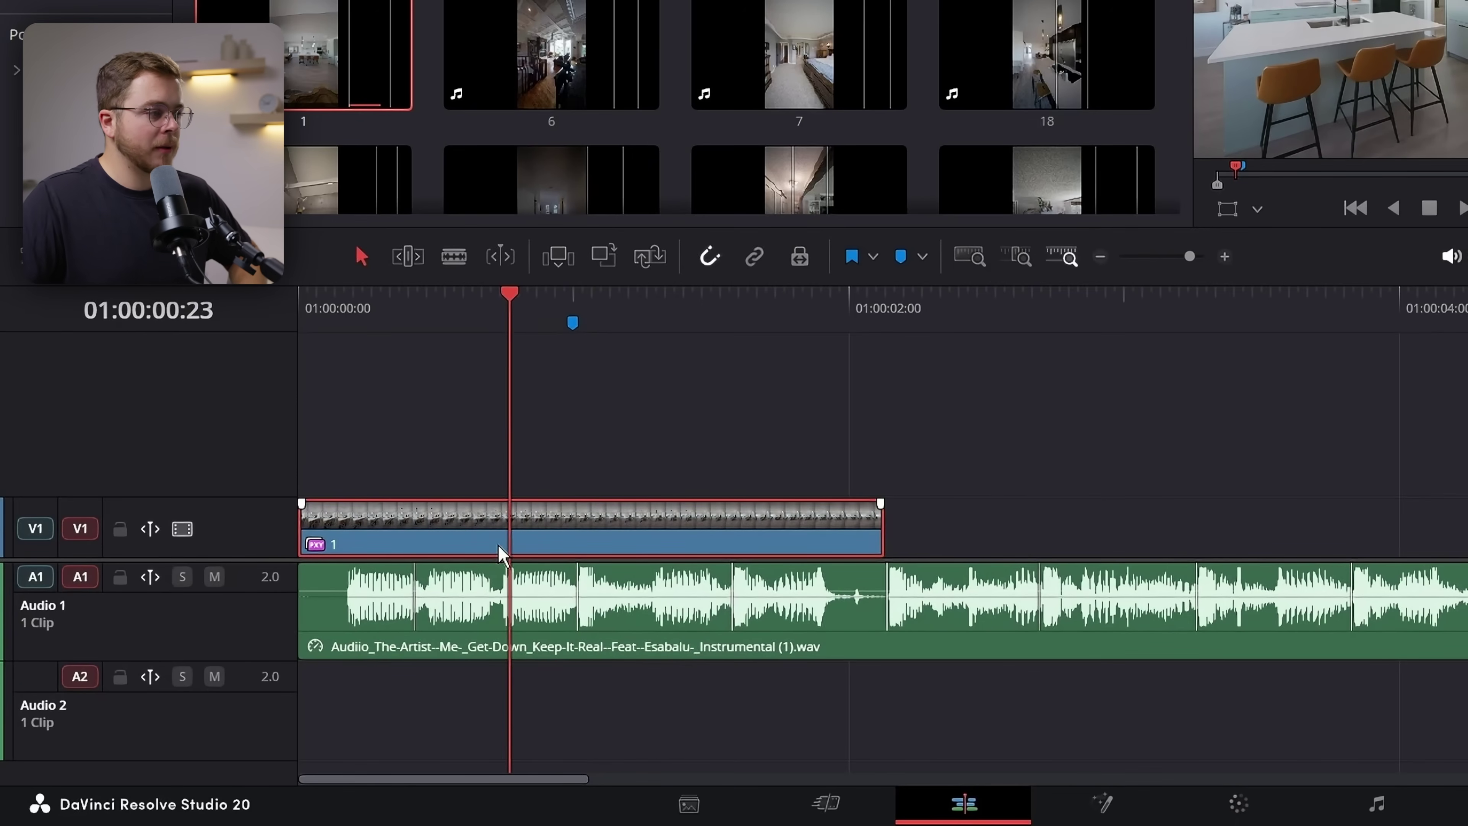
{"action": "key", "text": "ctrl+r"}
{"action": "left_click", "coordinate": [605, 543]}
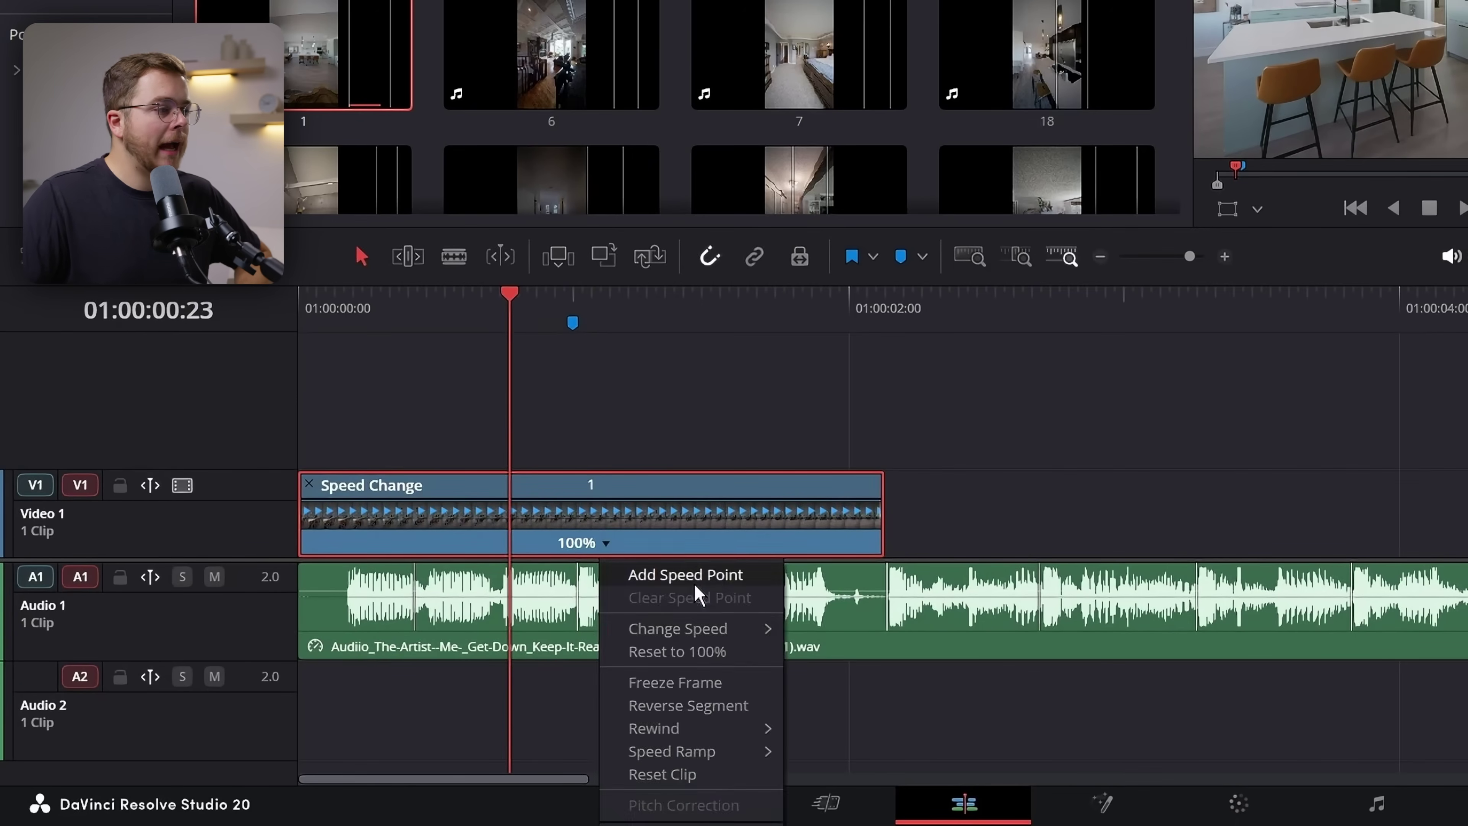
{"action": "left_click", "coordinate": [694, 572]}
{"action": "left_click_drag", "start_coordinate": [882, 492], "coordinate": [523, 544]}
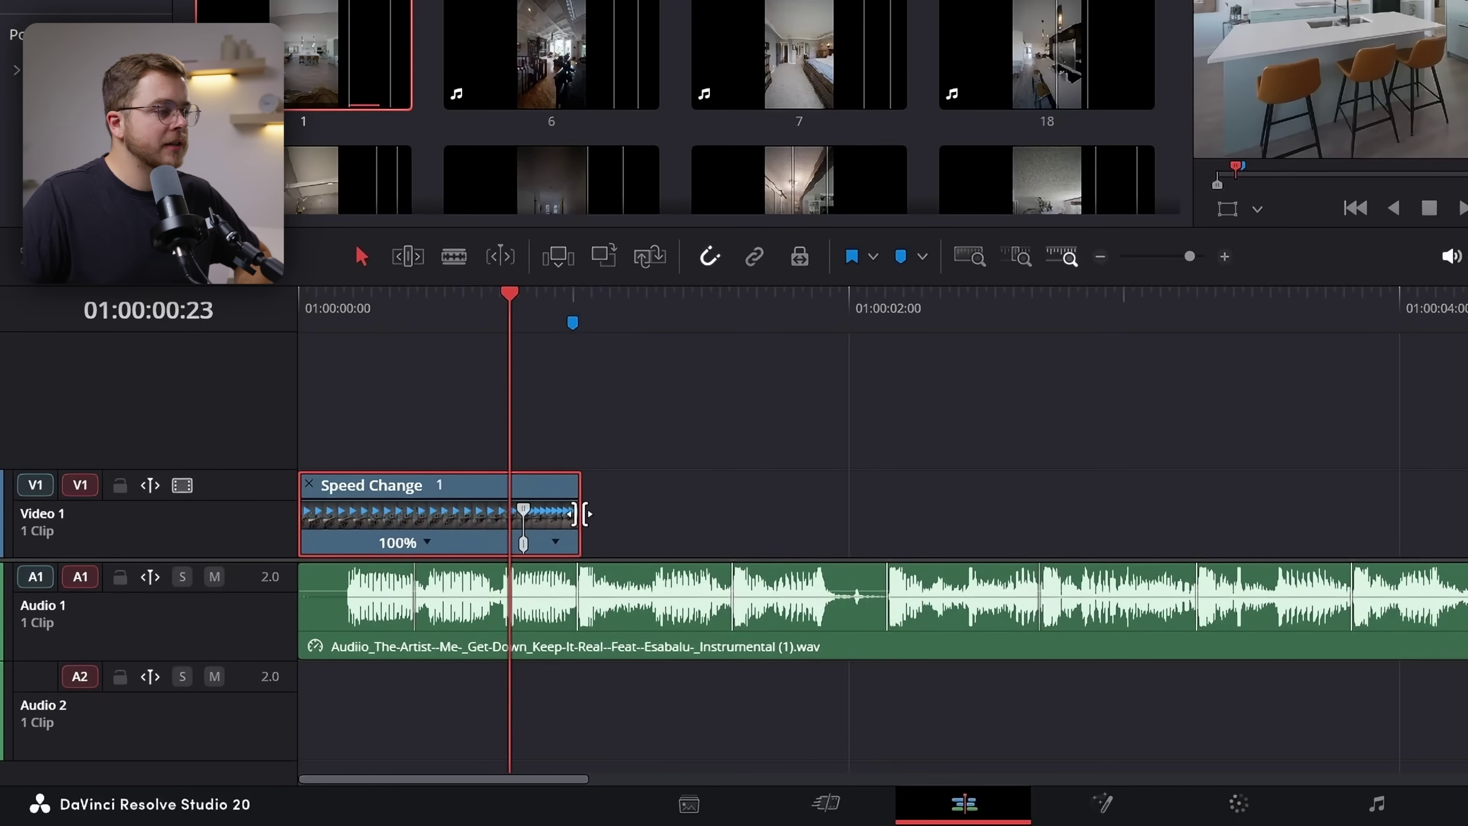
{"action": "left_click_drag", "start_coordinate": [575, 503], "coordinate": [566, 503]}
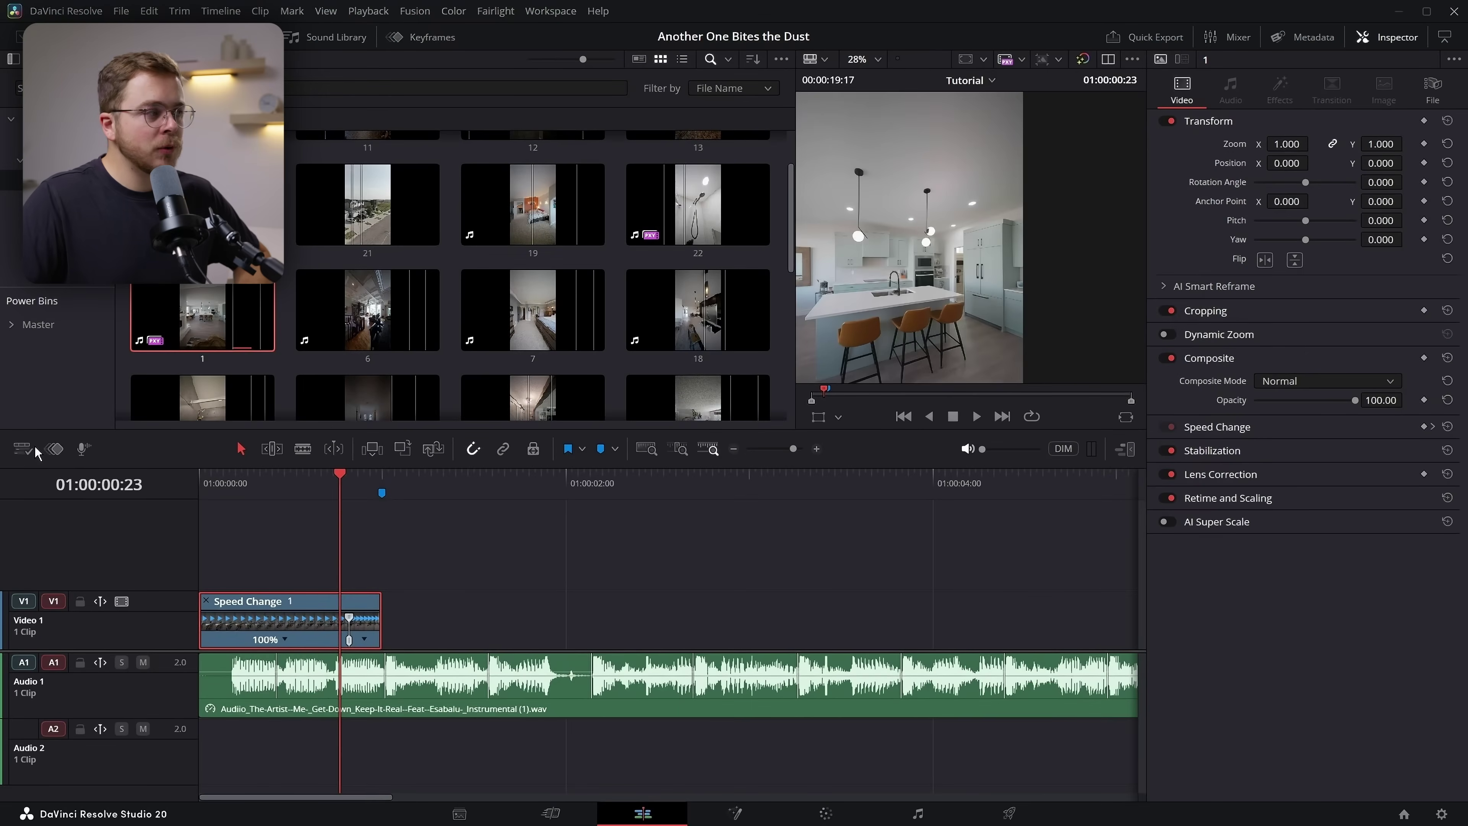
Apply Ease In And Out to clip 1's speed point on the Retime Speed curve and adjust its incoming handle
{"action": "left_click", "coordinate": [55, 450]}
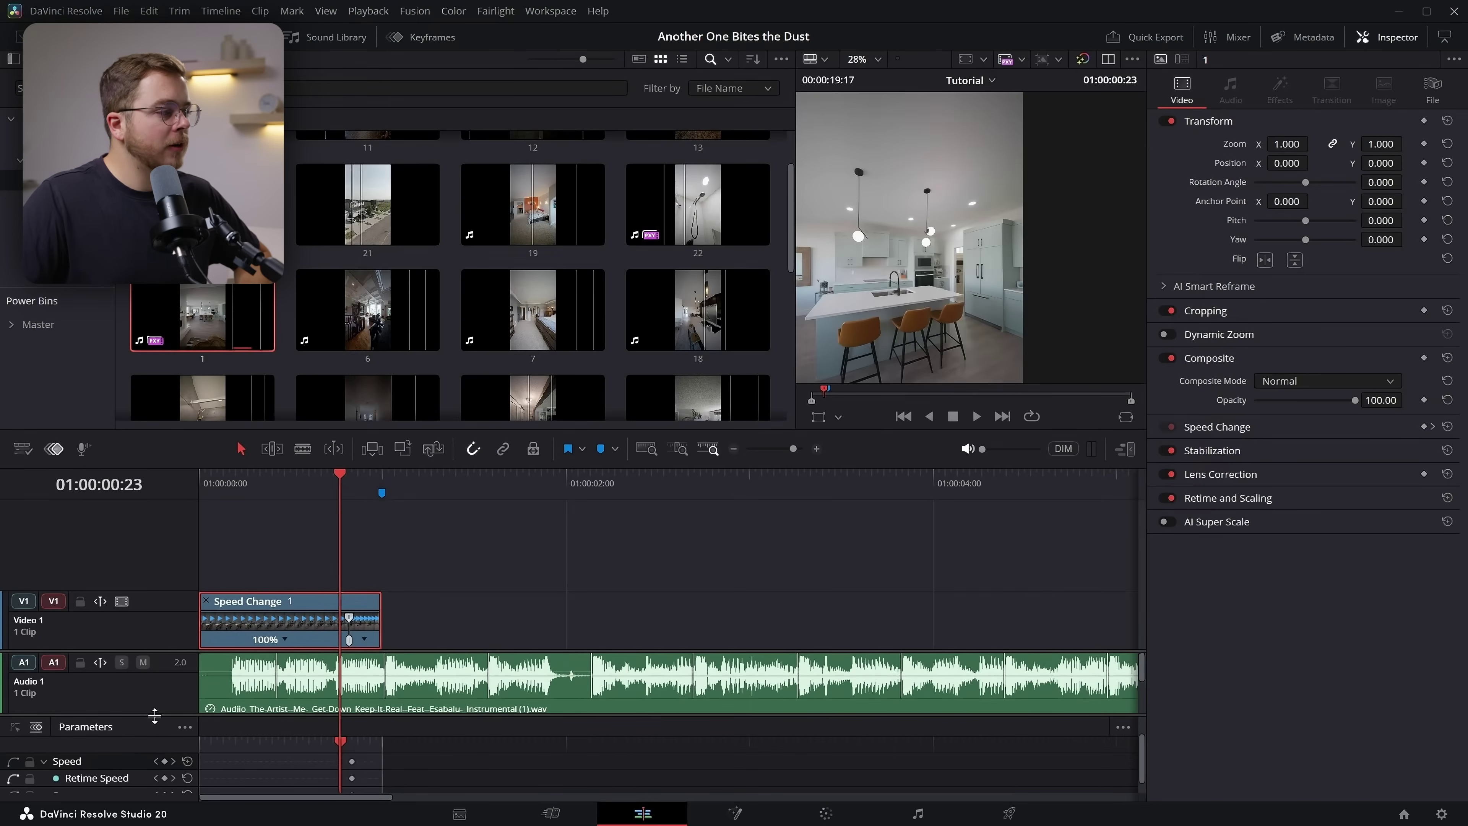
{"action": "left_click_drag", "start_coordinate": [154, 716], "coordinate": [161, 625]}
{"action": "left_click", "coordinate": [14, 636]}
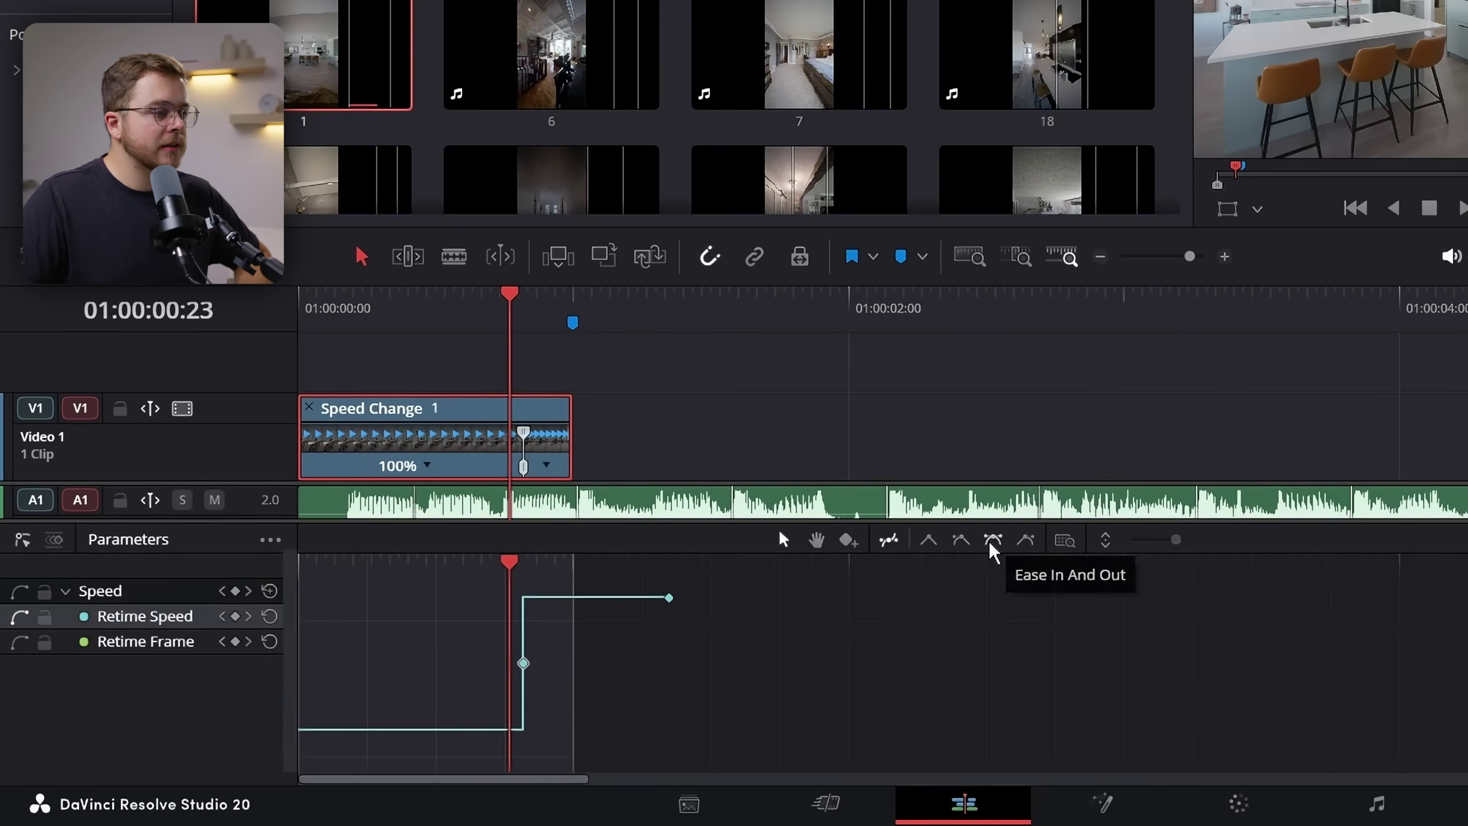
{"action": "left_click", "coordinate": [992, 543]}
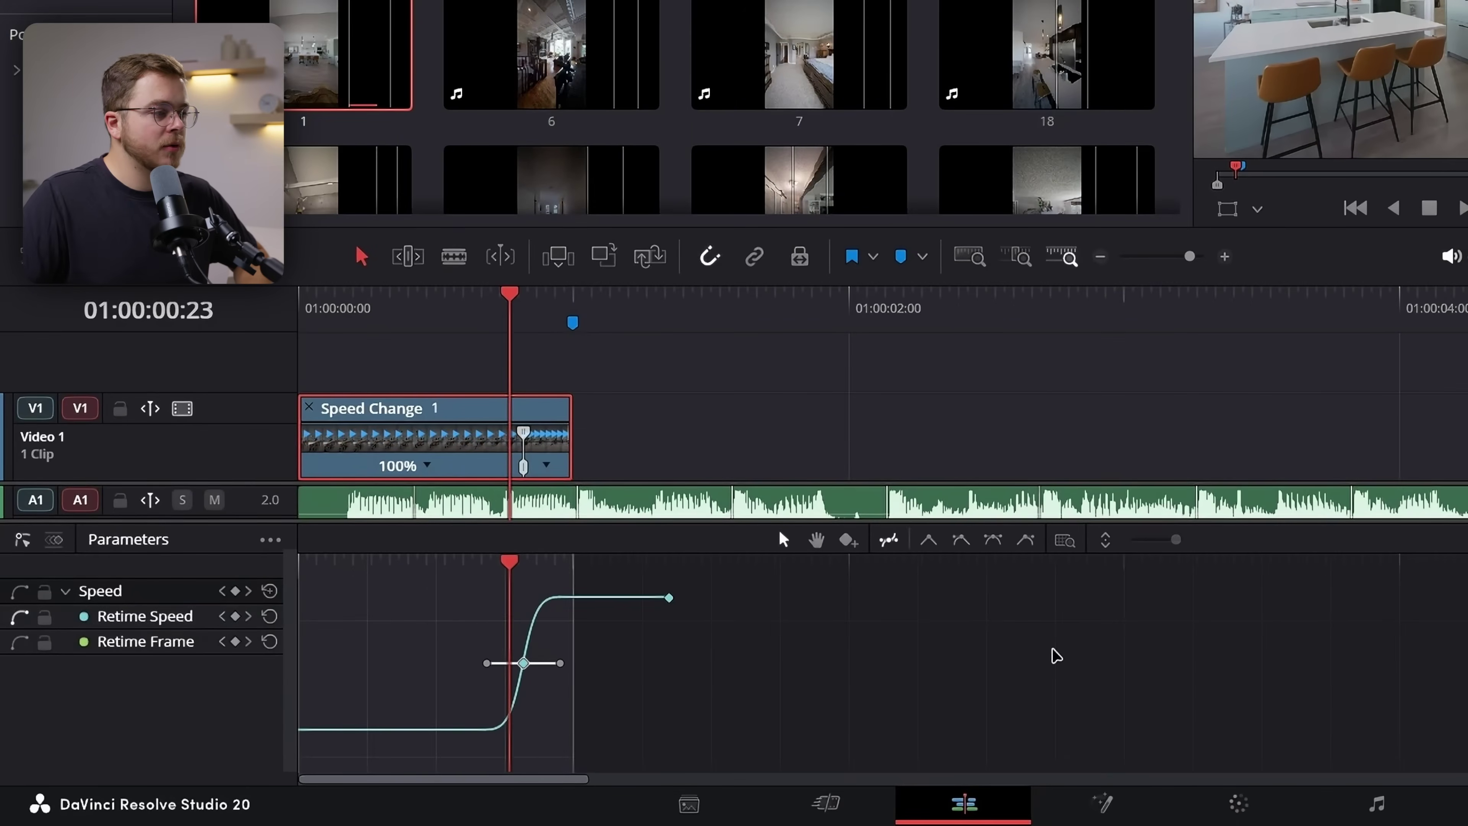
{"action": "left_click_drag", "start_coordinate": [487, 664], "coordinate": [205, 628]}
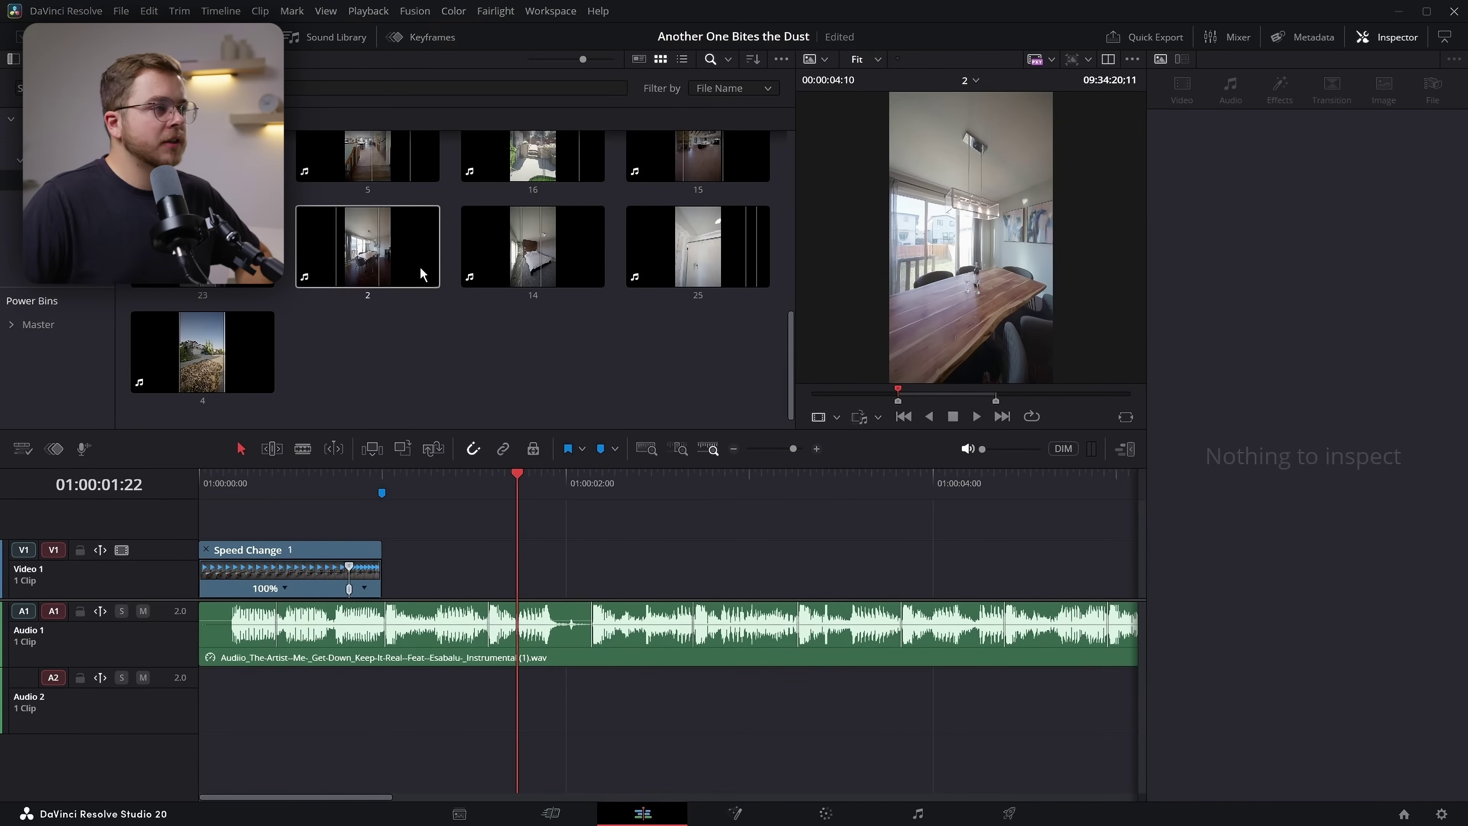
Place only the video of dining room clip 2 directly after clip 1 on Video 1
{"action": "left_click", "coordinate": [421, 274]}
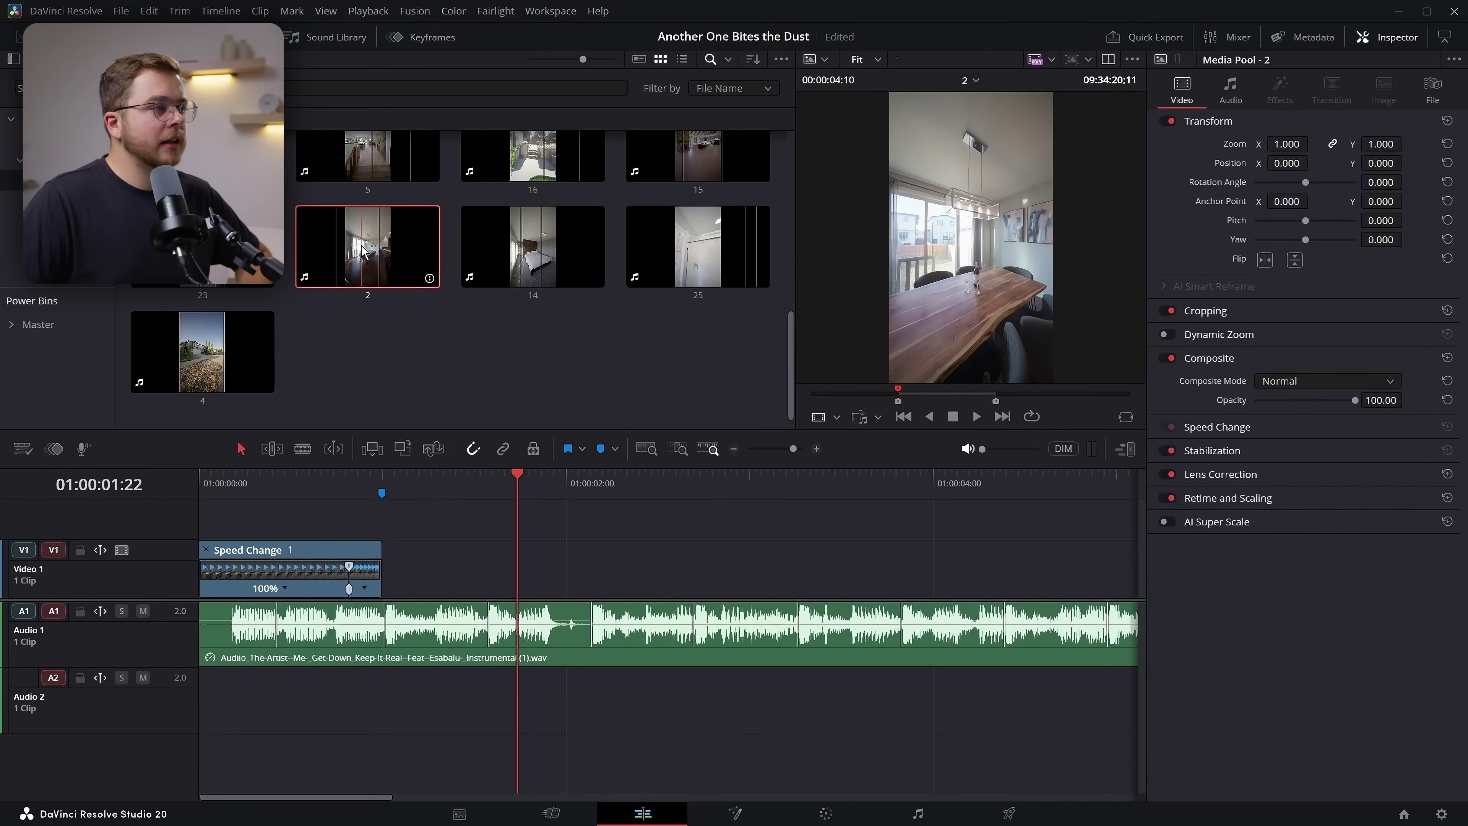
{"action": "left_click_drag", "start_coordinate": [953, 366], "coordinate": [447, 564]}
{"action": "left_click", "coordinate": [732, 454]}
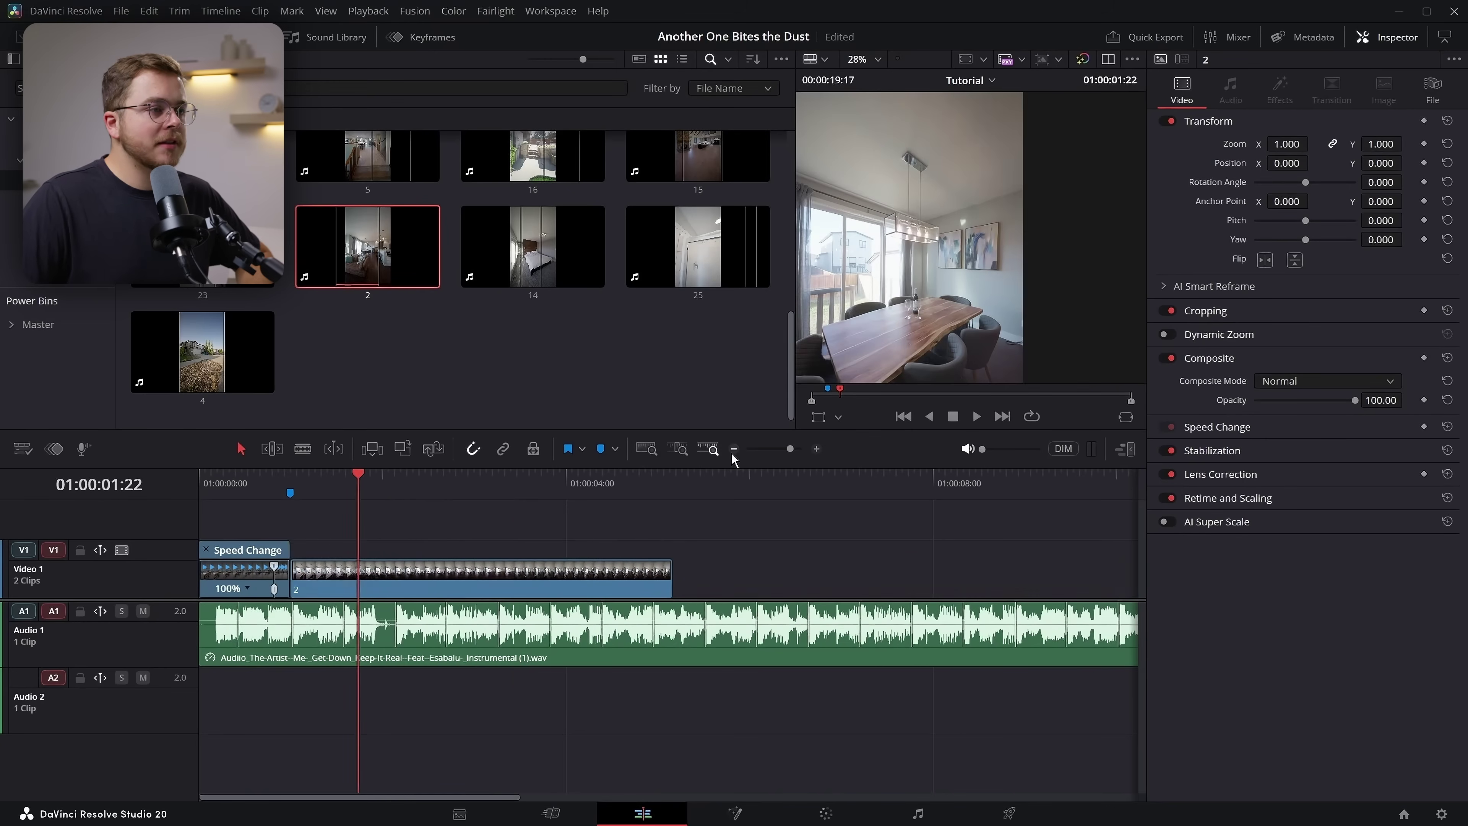
{"action": "left_click", "coordinate": [819, 451]}
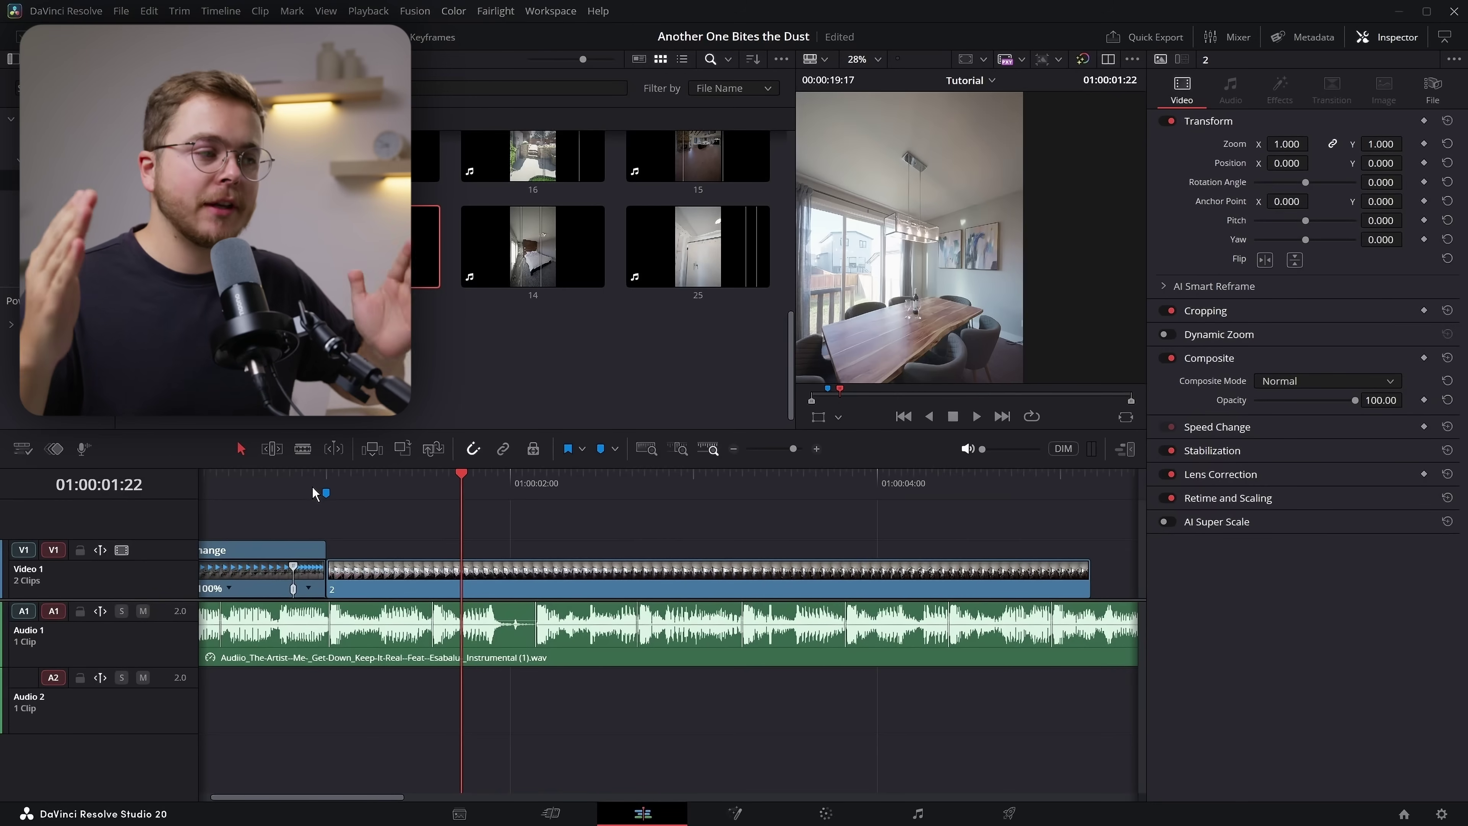
Split clip 2 partway through and delete its opening part
{"action": "left_click", "coordinate": [328, 489]}
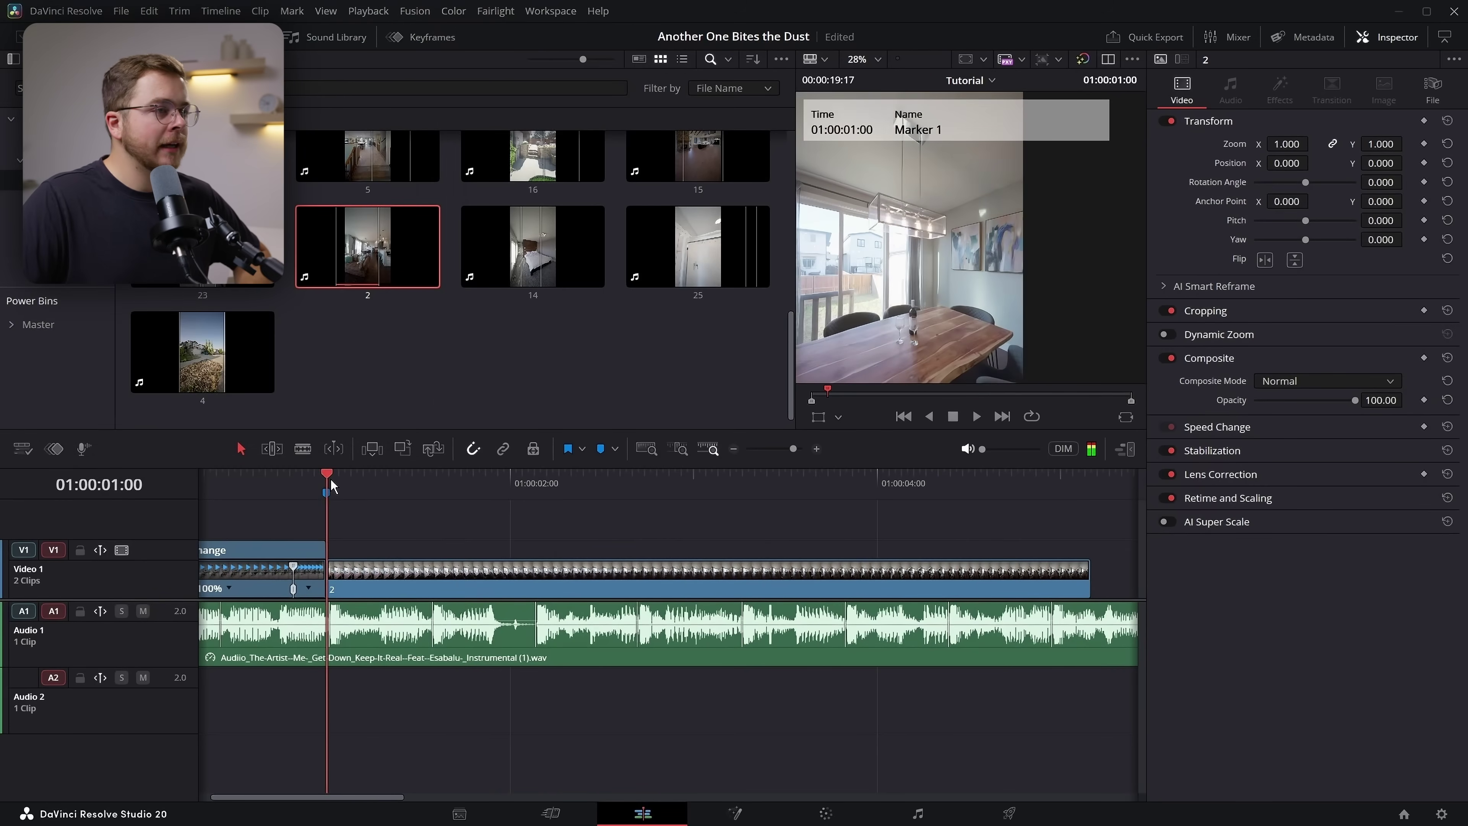
{"action": "mouse_move", "coordinate": [326, 472]}
{"action": "left_mouse_down"}
{"action": "mouse_move", "coordinate": [368, 498]}
{"action": "mouse_move", "coordinate": [651, 514]}
{"action": "left_mouse_up"}
{"action": "left_click", "coordinate": [672, 589]}
{"action": "key", "text": "ctrl+b"}
{"action": "scroll", "coordinate": [924, 322], "scroll_direction": "down", "scroll_amount": 2}
{"action": "left_click_drag", "start_coordinate": [923, 317], "coordinate": [996, 247]}
{"action": "key", "text": "BackSpace"}
Move the remaining part of clip 2 against clip 1 and trim its end to the beat between 01:00:03:00 and 01:00:04:00
{"action": "left_click_drag", "start_coordinate": [795, 575], "coordinate": [482, 575]}
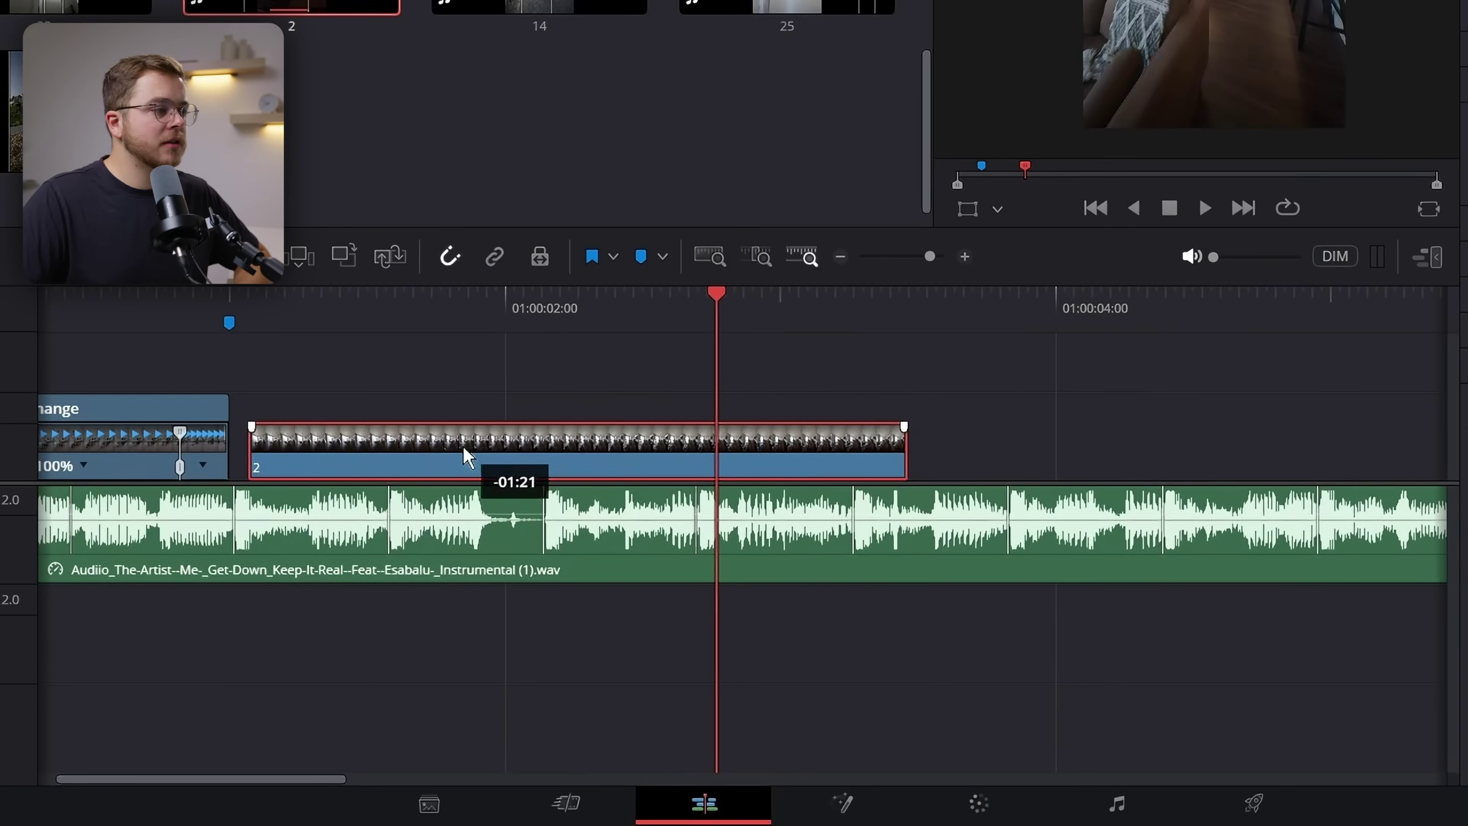
{"action": "left_click_drag", "start_coordinate": [463, 448], "coordinate": [445, 448]}
{"action": "left_click_drag", "start_coordinate": [270, 300], "coordinate": [858, 328]}
{"action": "left_click_drag", "start_coordinate": [888, 451], "coordinate": [847, 452]}
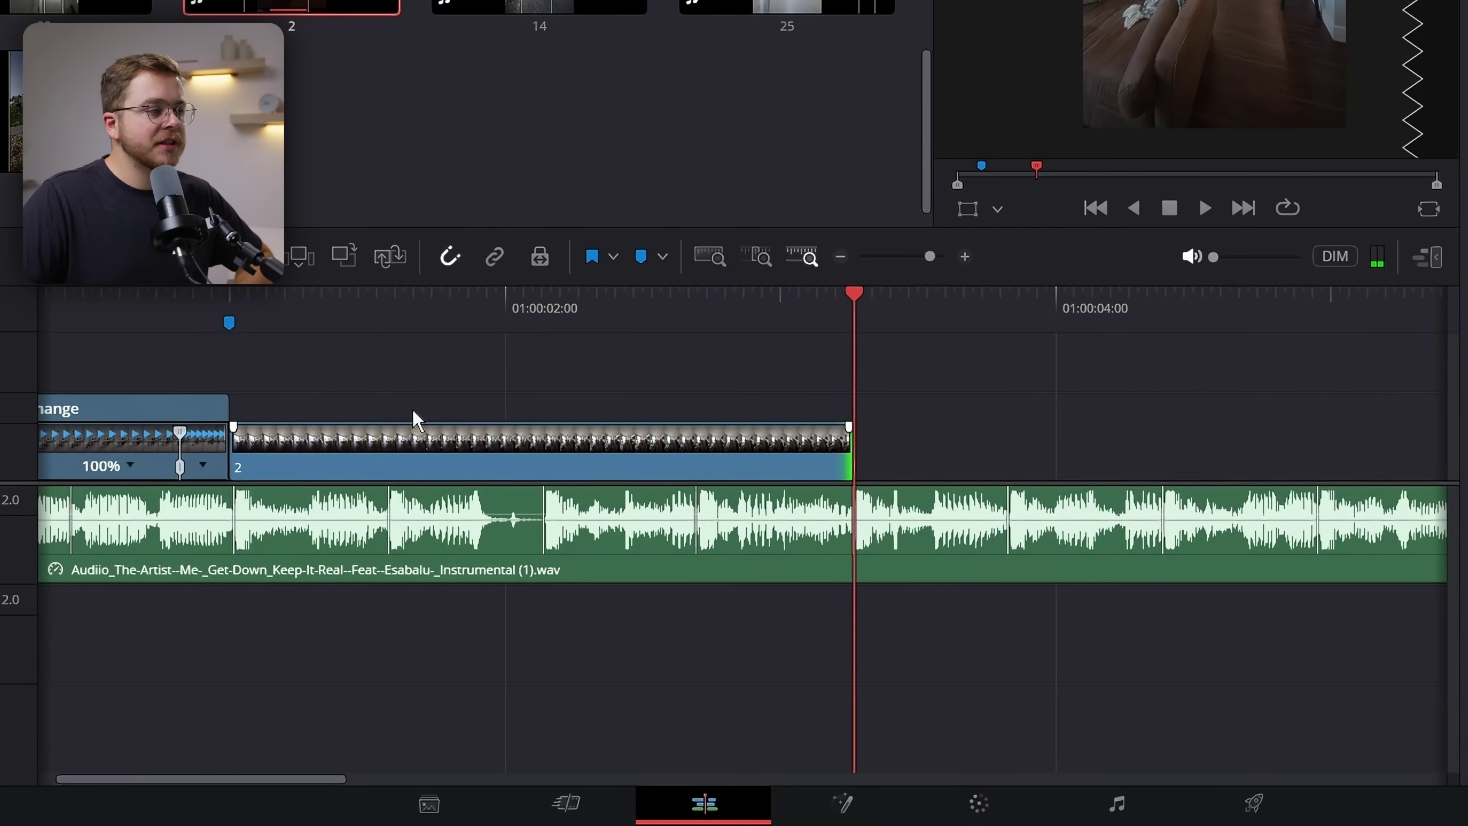
Play back the cut from clip 1 to clip 2 to check the ramp and its timing to the music
{"action": "left_click_drag", "start_coordinate": [132, 306], "coordinate": [109, 301]}
{"action": "key", "text": "space"}
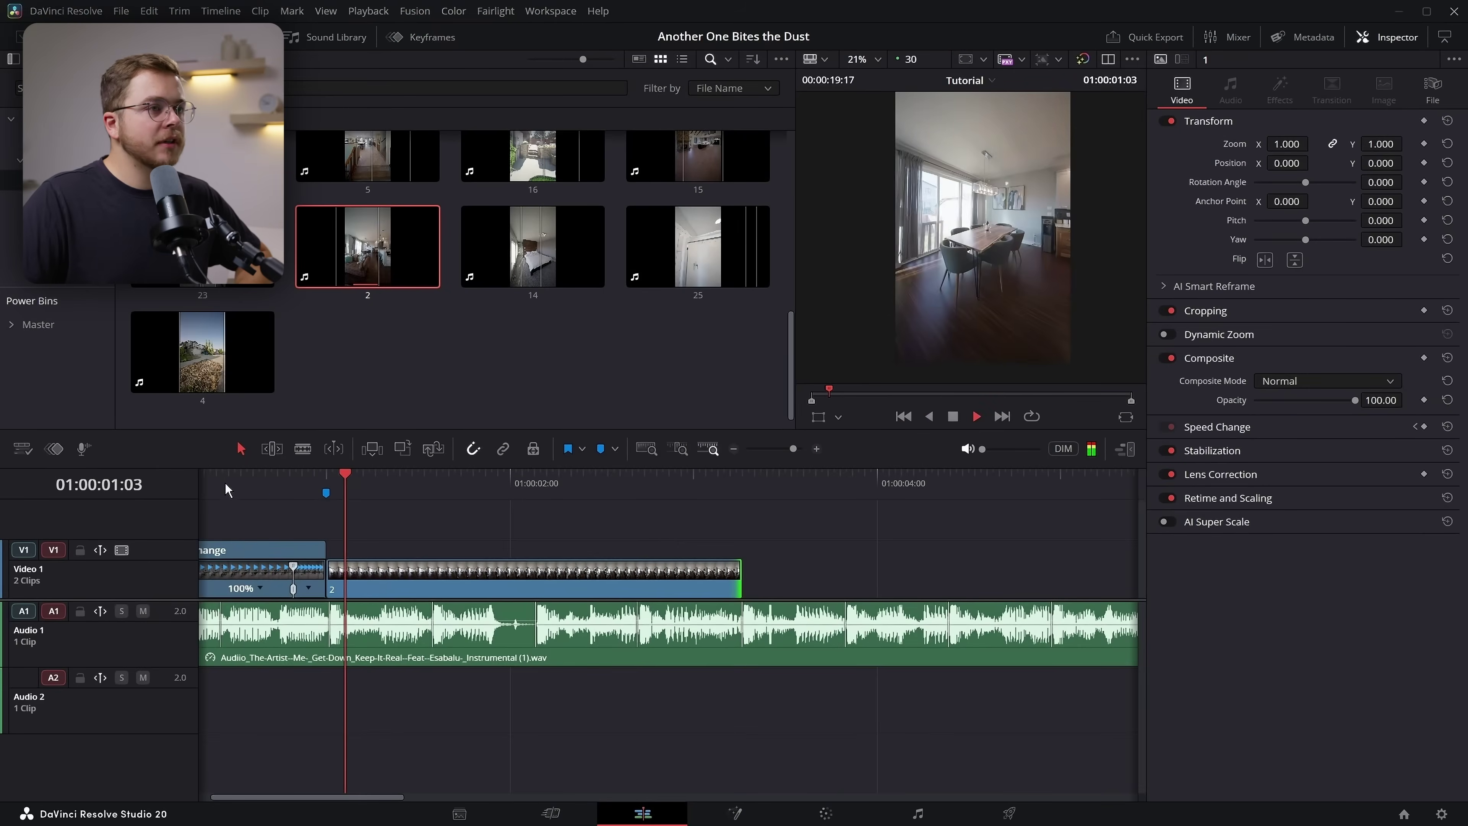
{"action": "left_click", "coordinate": [231, 475]}
{"action": "key", "text": "space"}
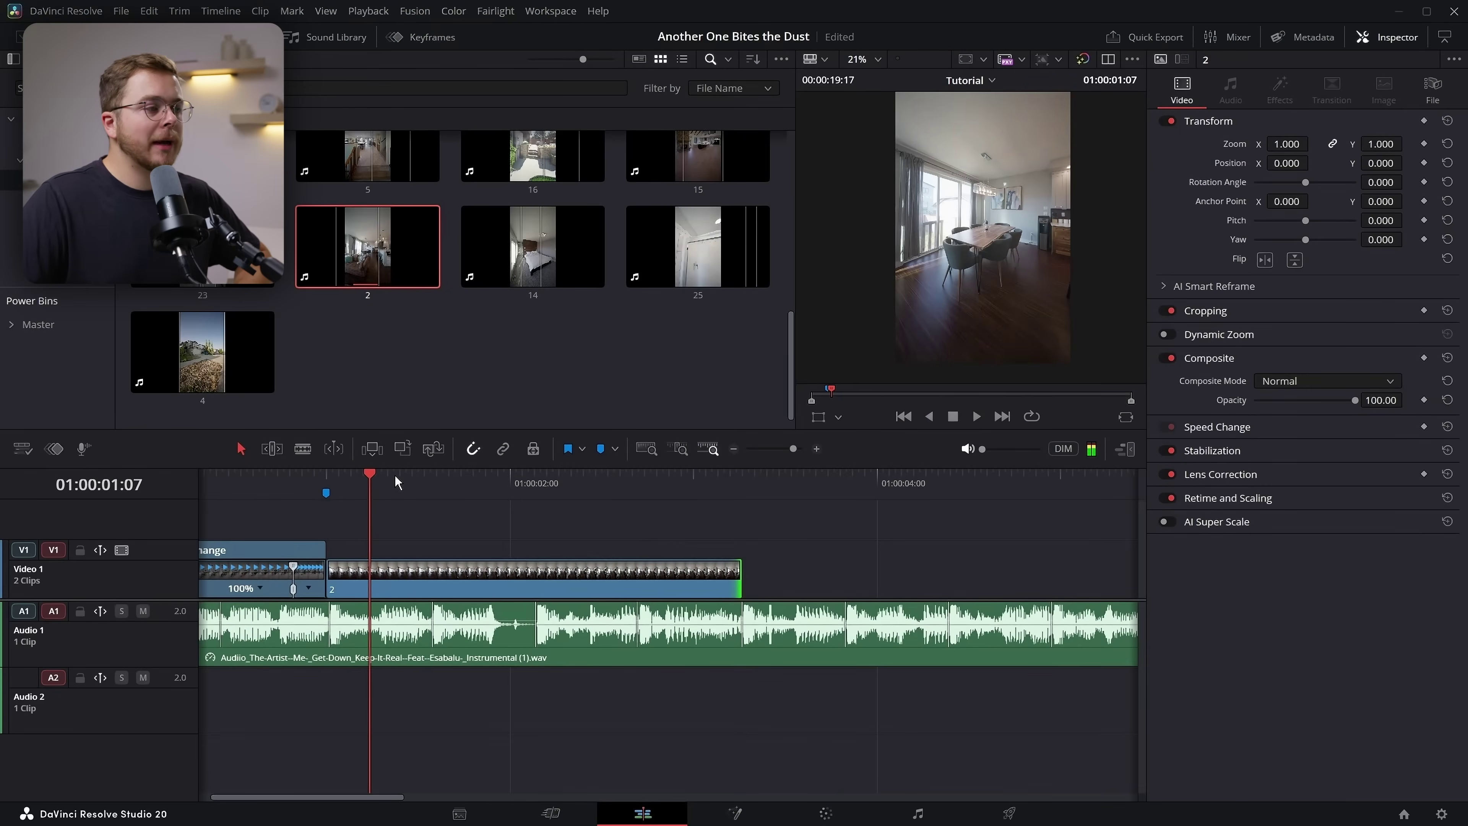
{"action": "key", "text": "space"}
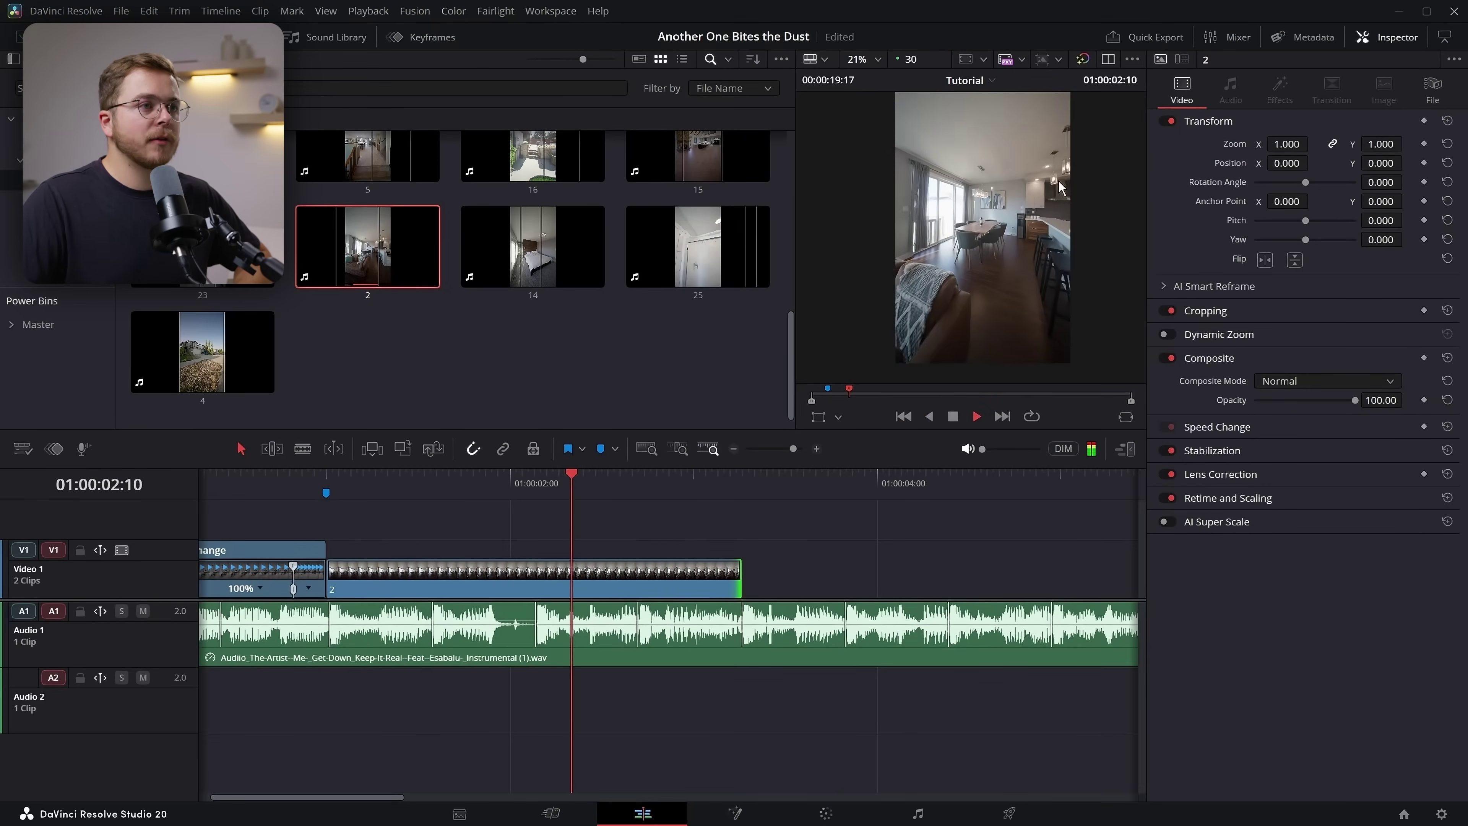
{"action": "key", "text": "space"}
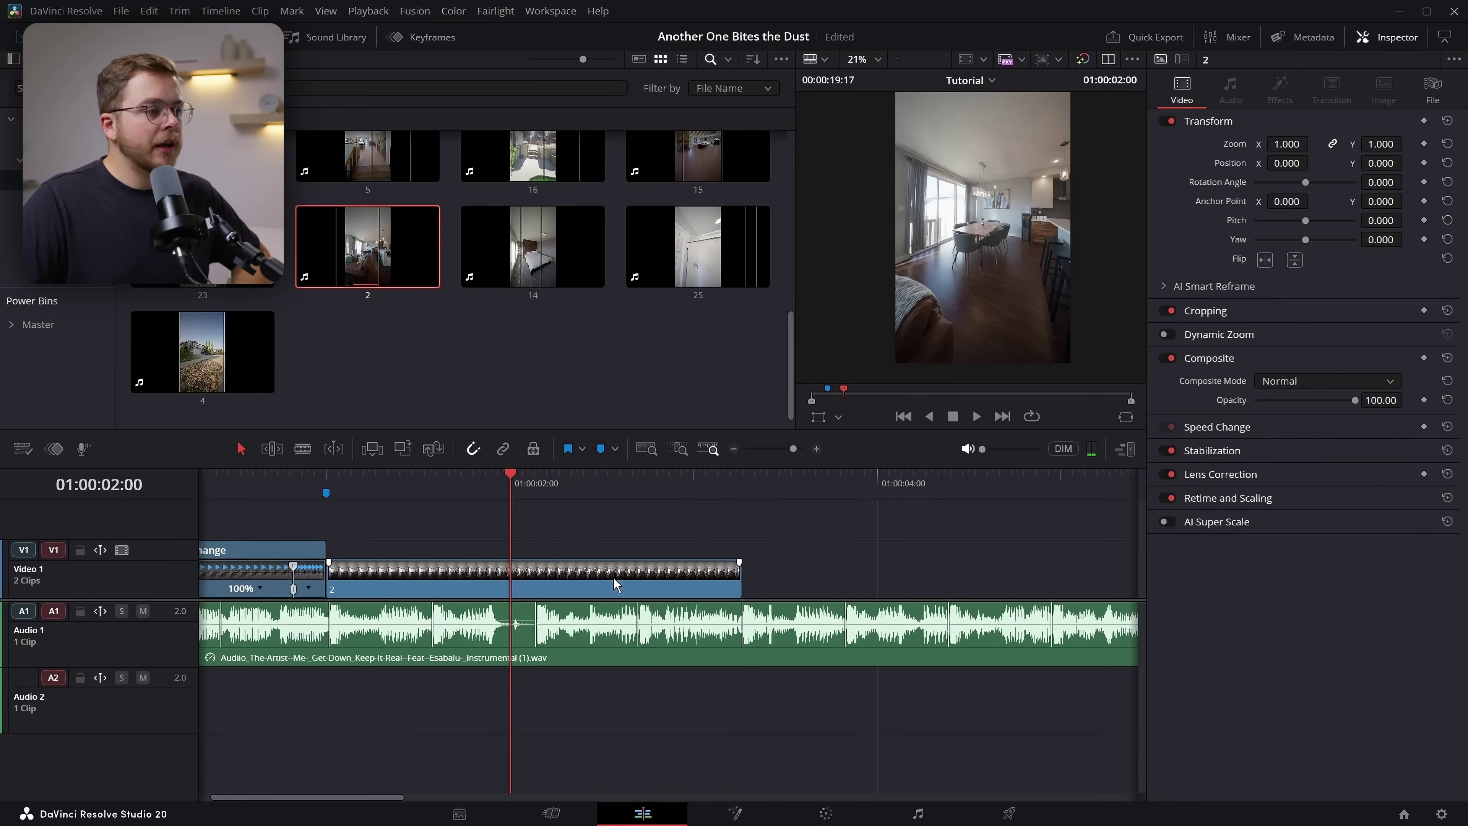
Turn clip 2 into a compound clip and add a timeline marker on the beat at 01:00:01:17
{"action": "right_click", "coordinate": [614, 583]}
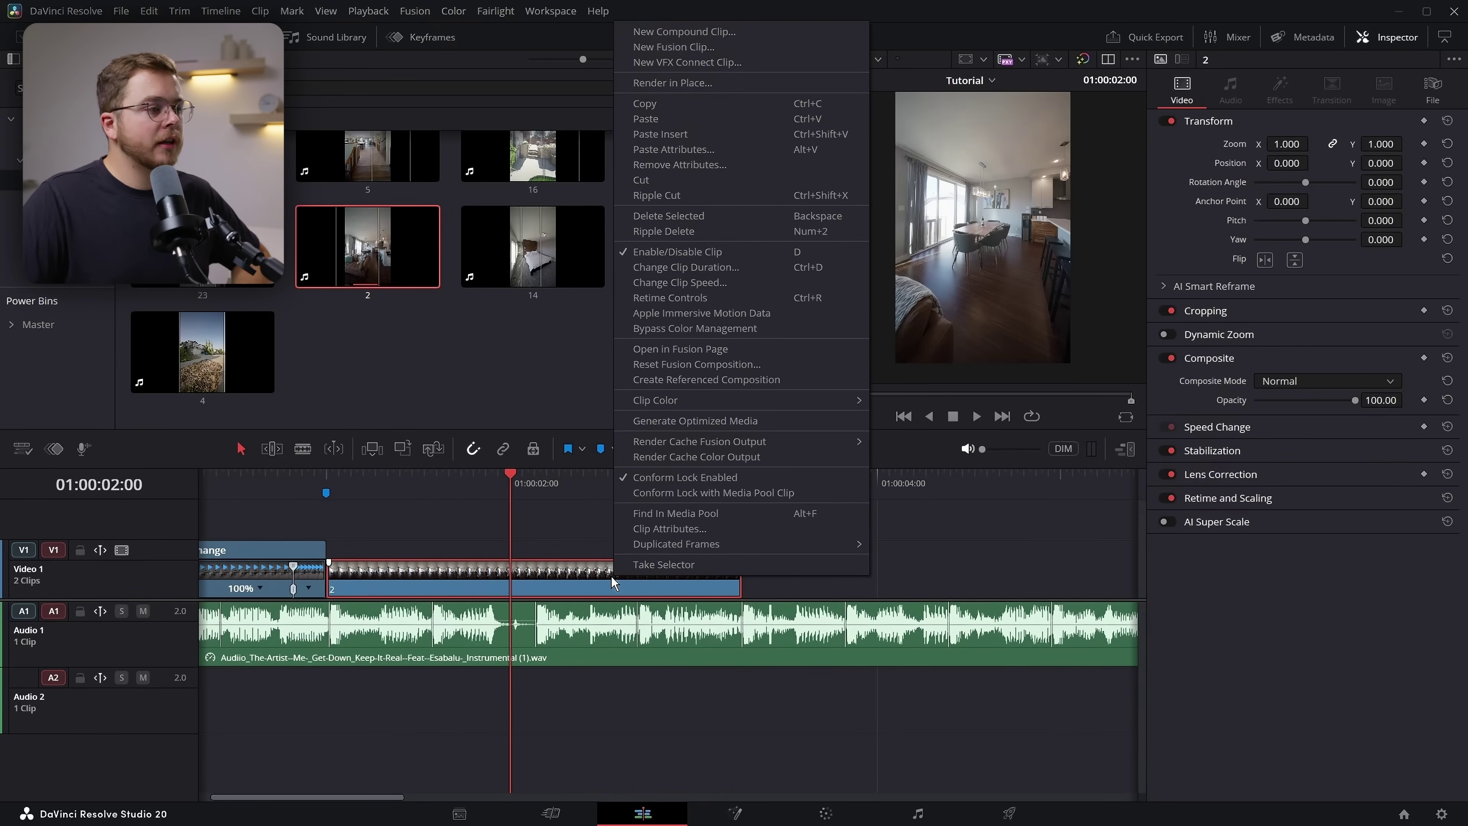
{"action": "left_click", "coordinate": [734, 31]}
{"action": "left_click", "coordinate": [820, 445]}
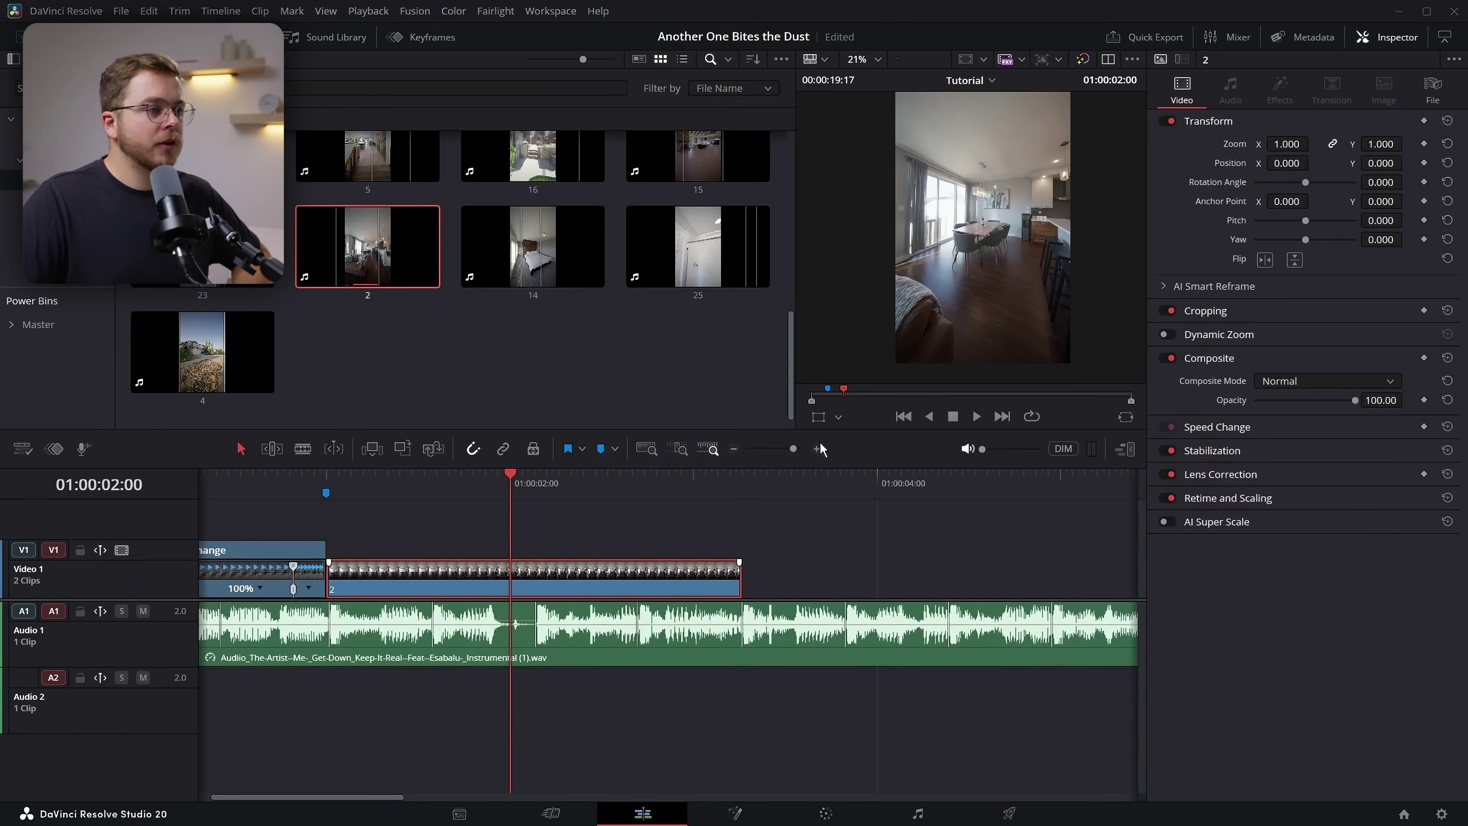
{"action": "left_click", "coordinate": [318, 484]}
{"action": "left_click_drag", "start_coordinate": [452, 338], "coordinate": [614, 343]}
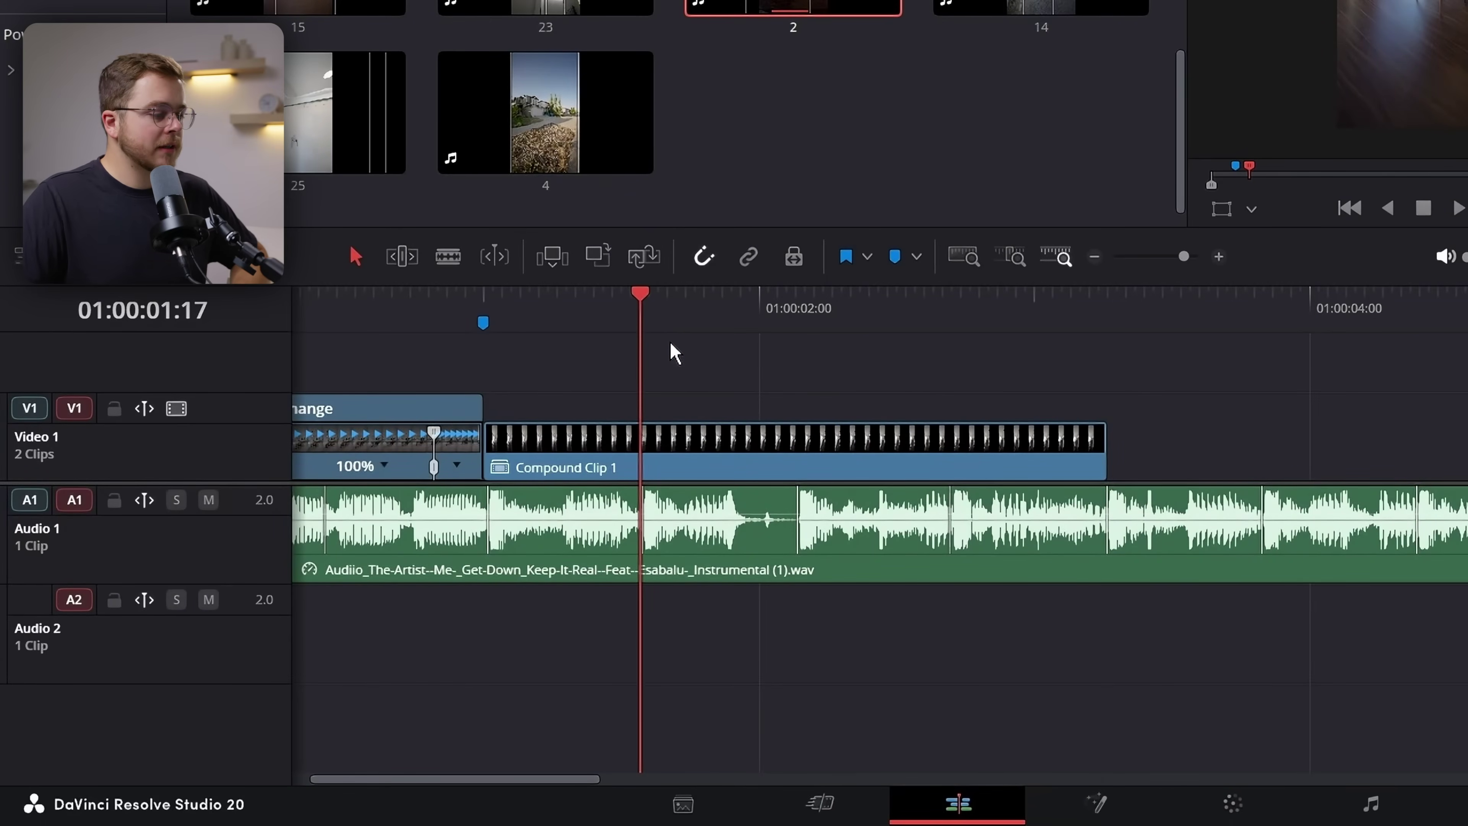
{"action": "key", "text": "m"}
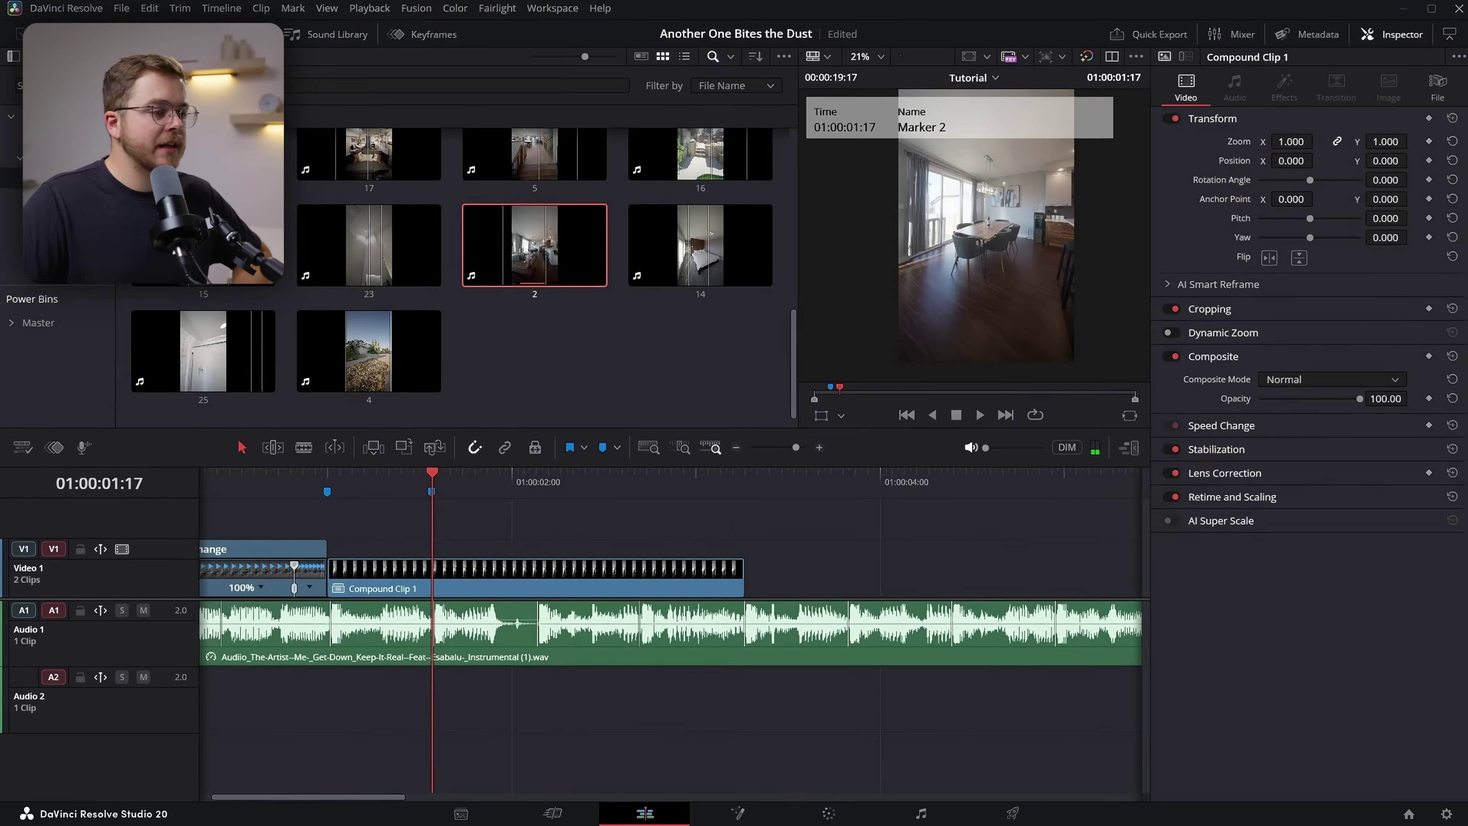
In Fusion, insert a Time Stretcher node between MediaIn1 and MediaOut1 of the compound clip
{"action": "left_click", "coordinate": [737, 812]}
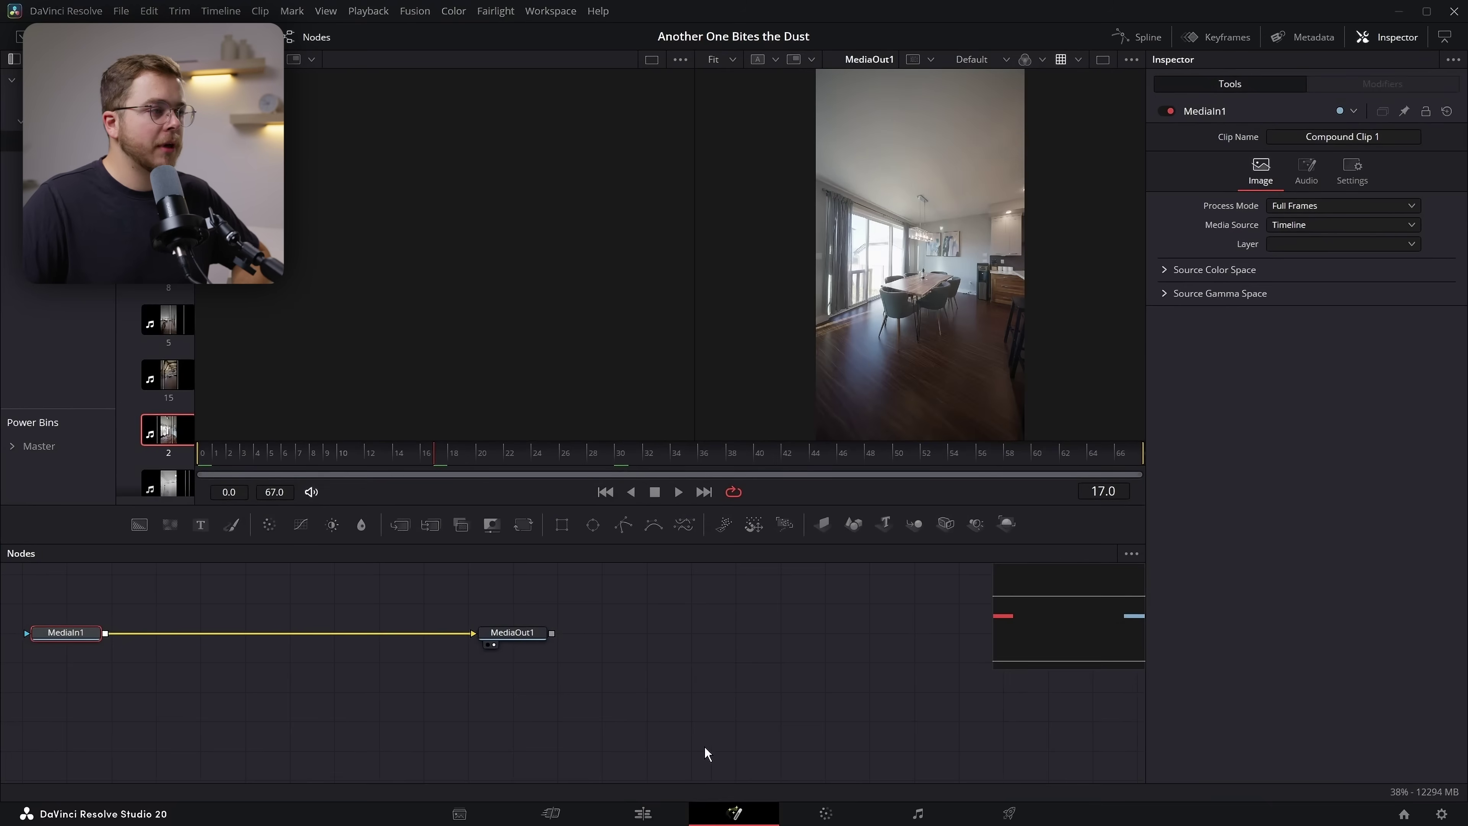
{"action": "left_click_drag", "start_coordinate": [412, 669], "coordinate": [583, 671]}
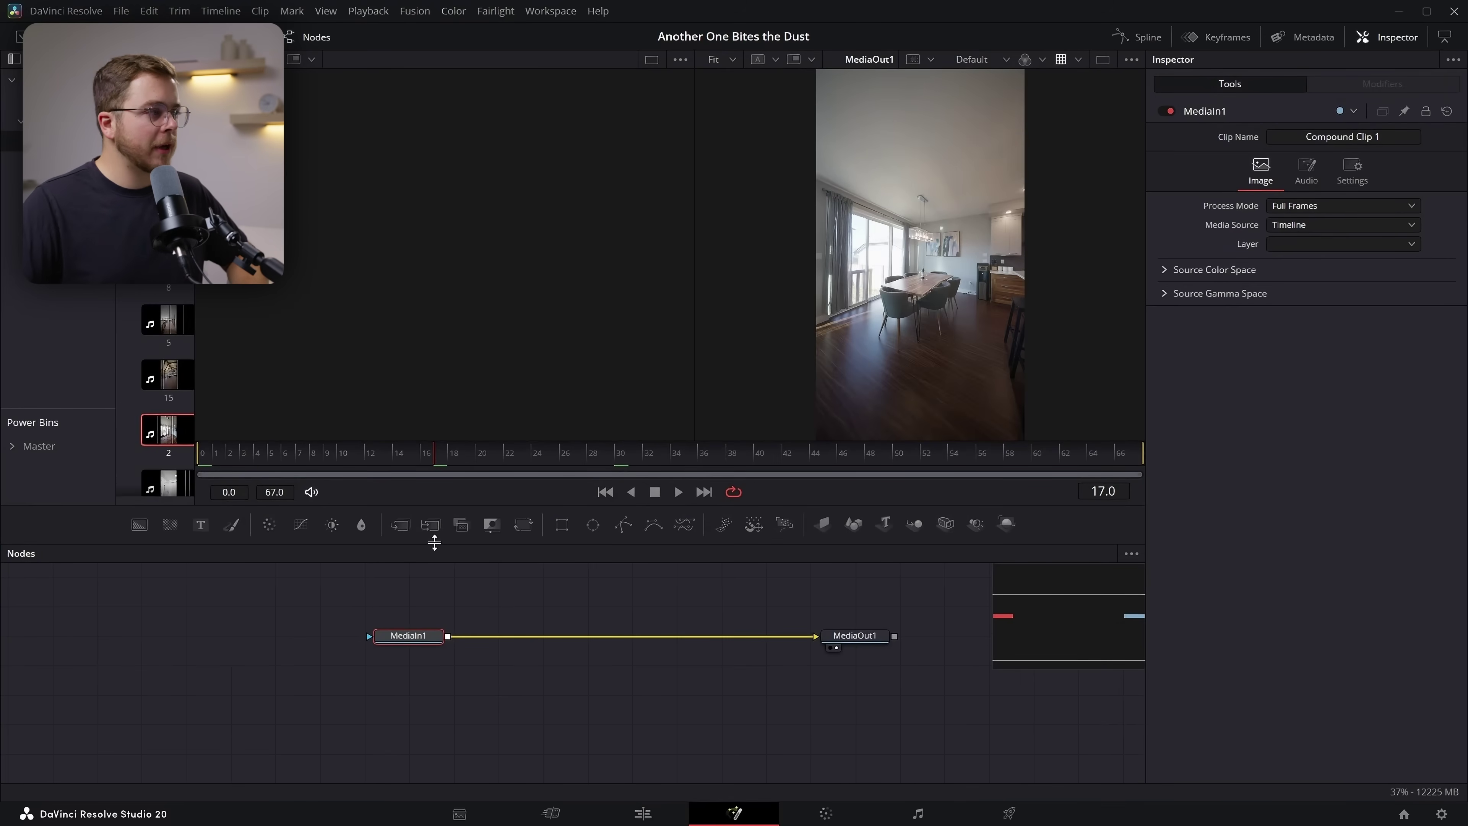
{"action": "key", "text": "shift+space"}
{"action": "type", "text": "time"}
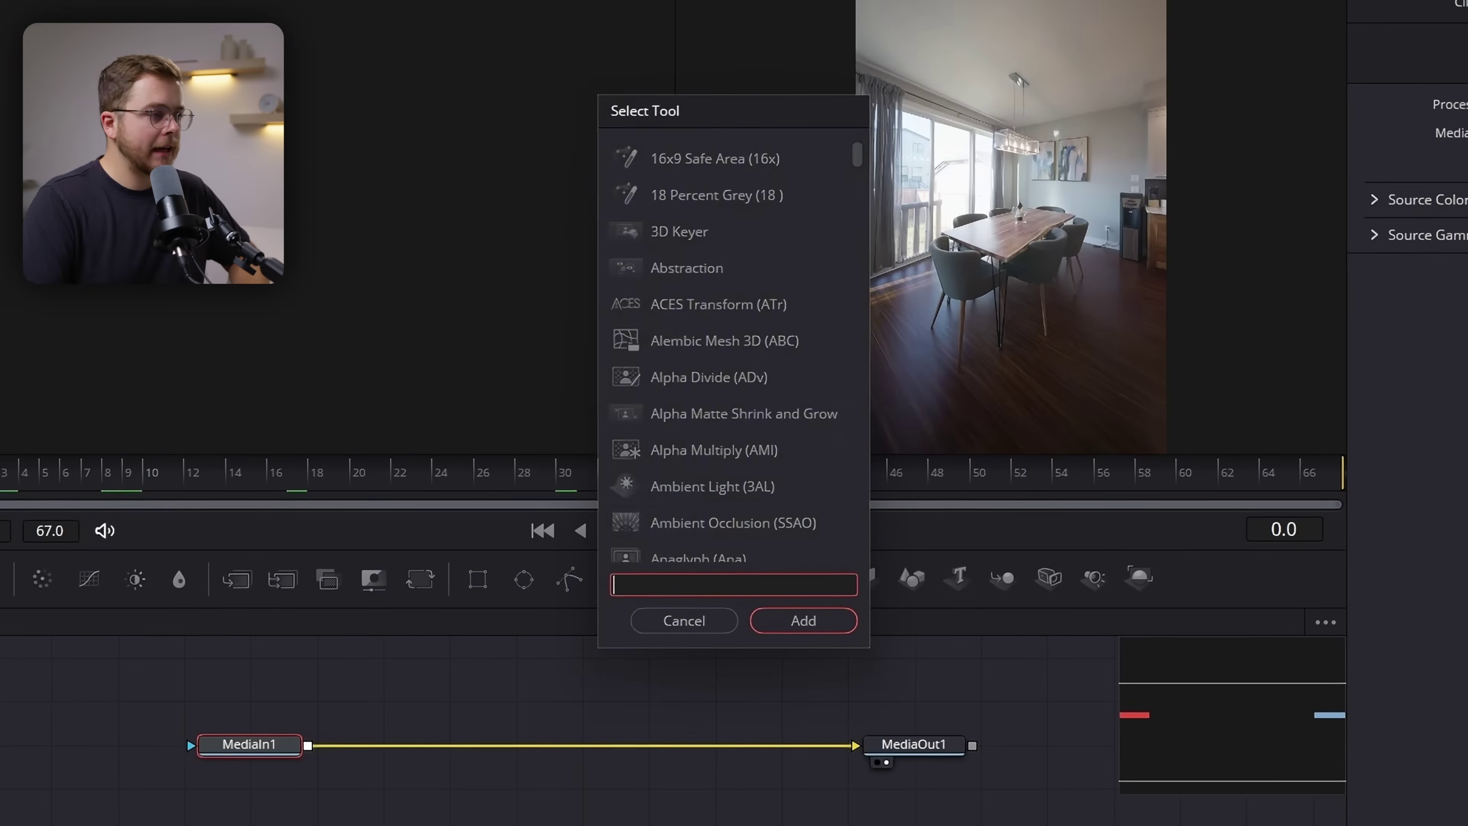
{"action": "key", "text": "Down"}
{"action": "key", "text": "Return"}
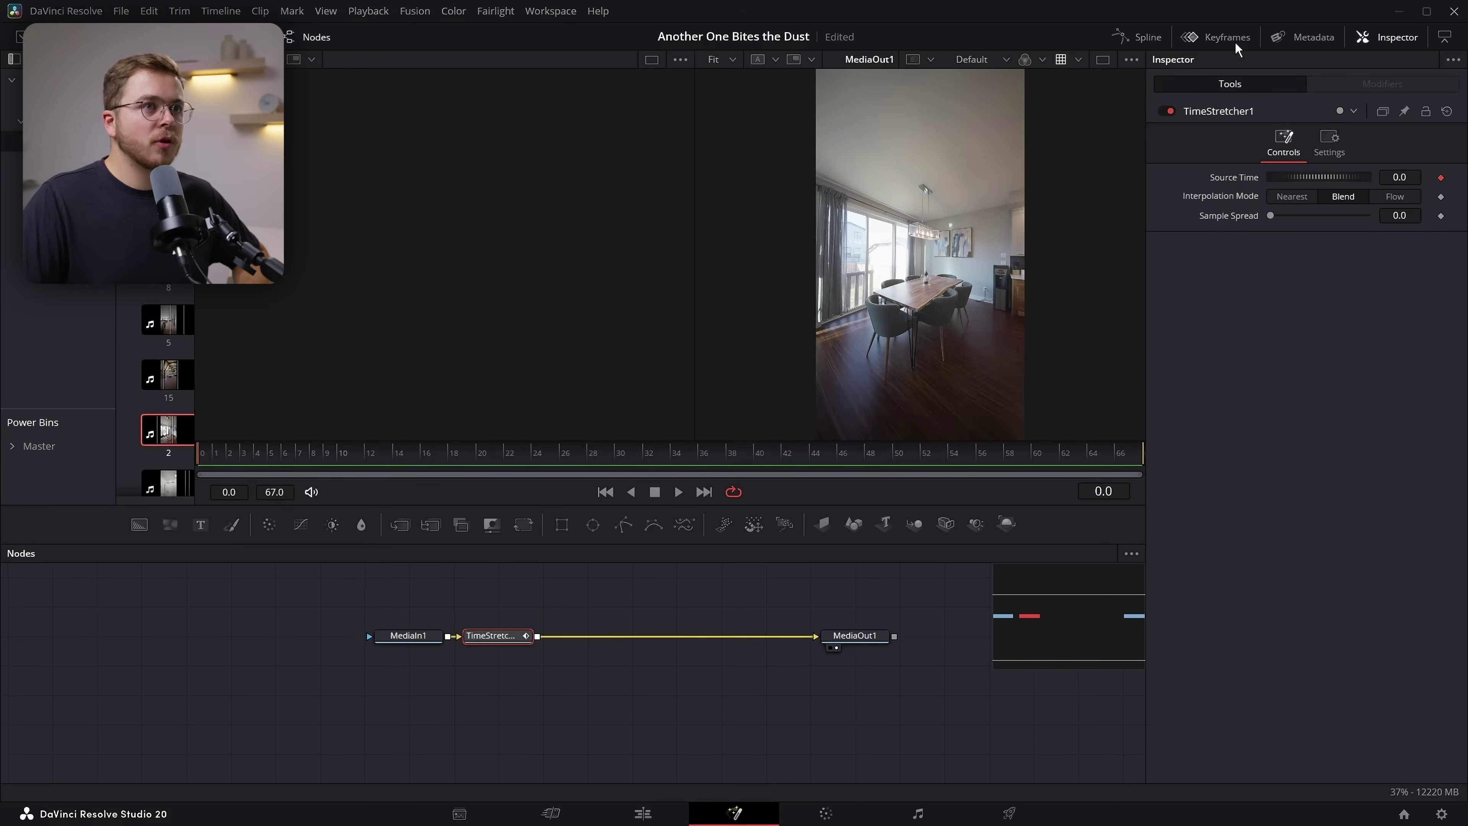
Keyframe the Time Stretcher's Source Time at 0 on frame 17 and at 67 on the halfway frame 8.5
{"action": "left_click", "coordinate": [1225, 37]}
{"action": "left_click_drag", "start_coordinate": [252, 461], "coordinate": [394, 461]}
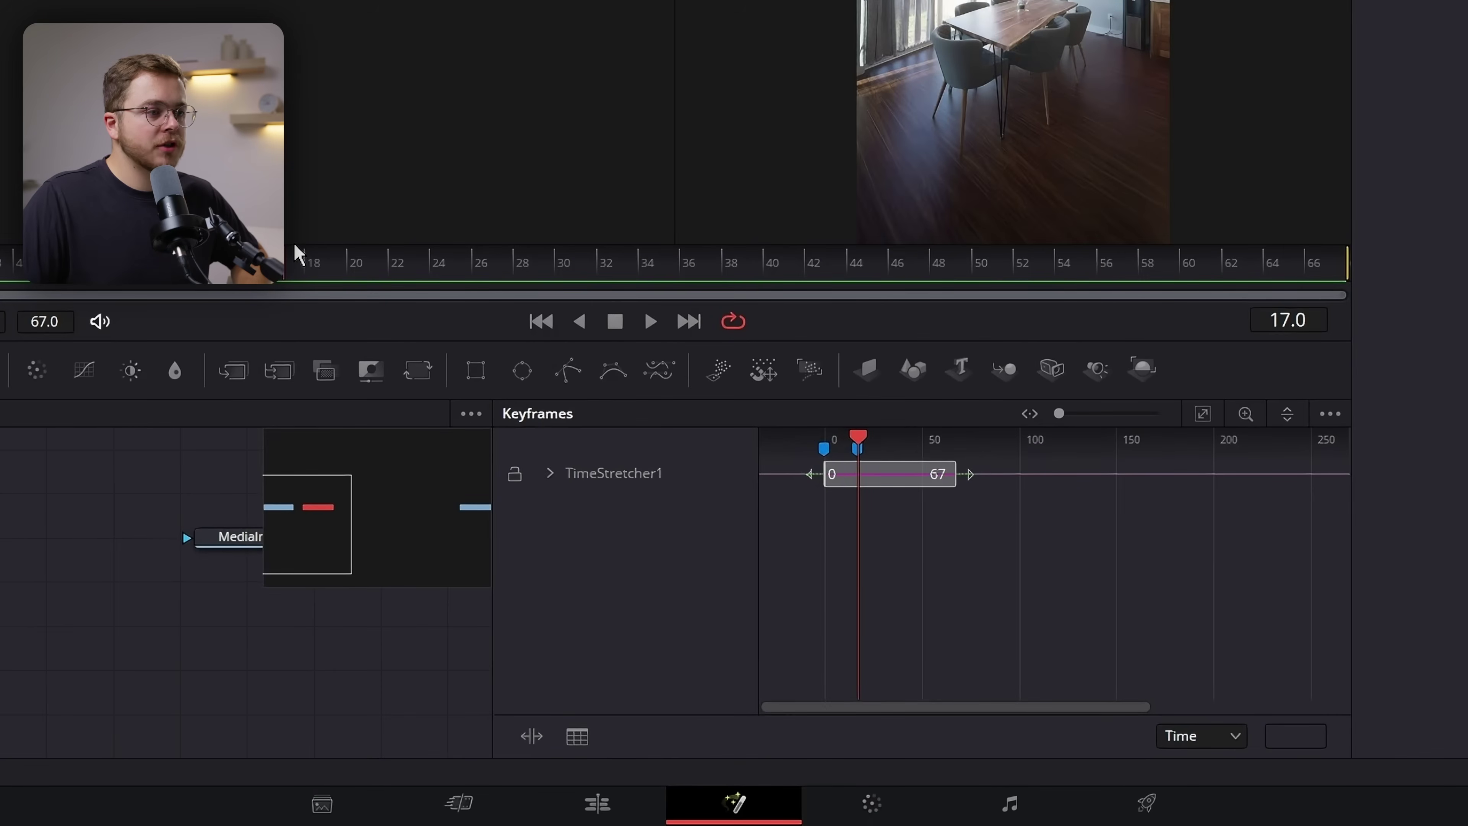
{"action": "scroll", "coordinate": [947, 538], "scroll_direction": "up", "scroll_amount": 4}
{"action": "left_click_drag", "start_coordinate": [833, 524], "coordinate": [1203, 553]}
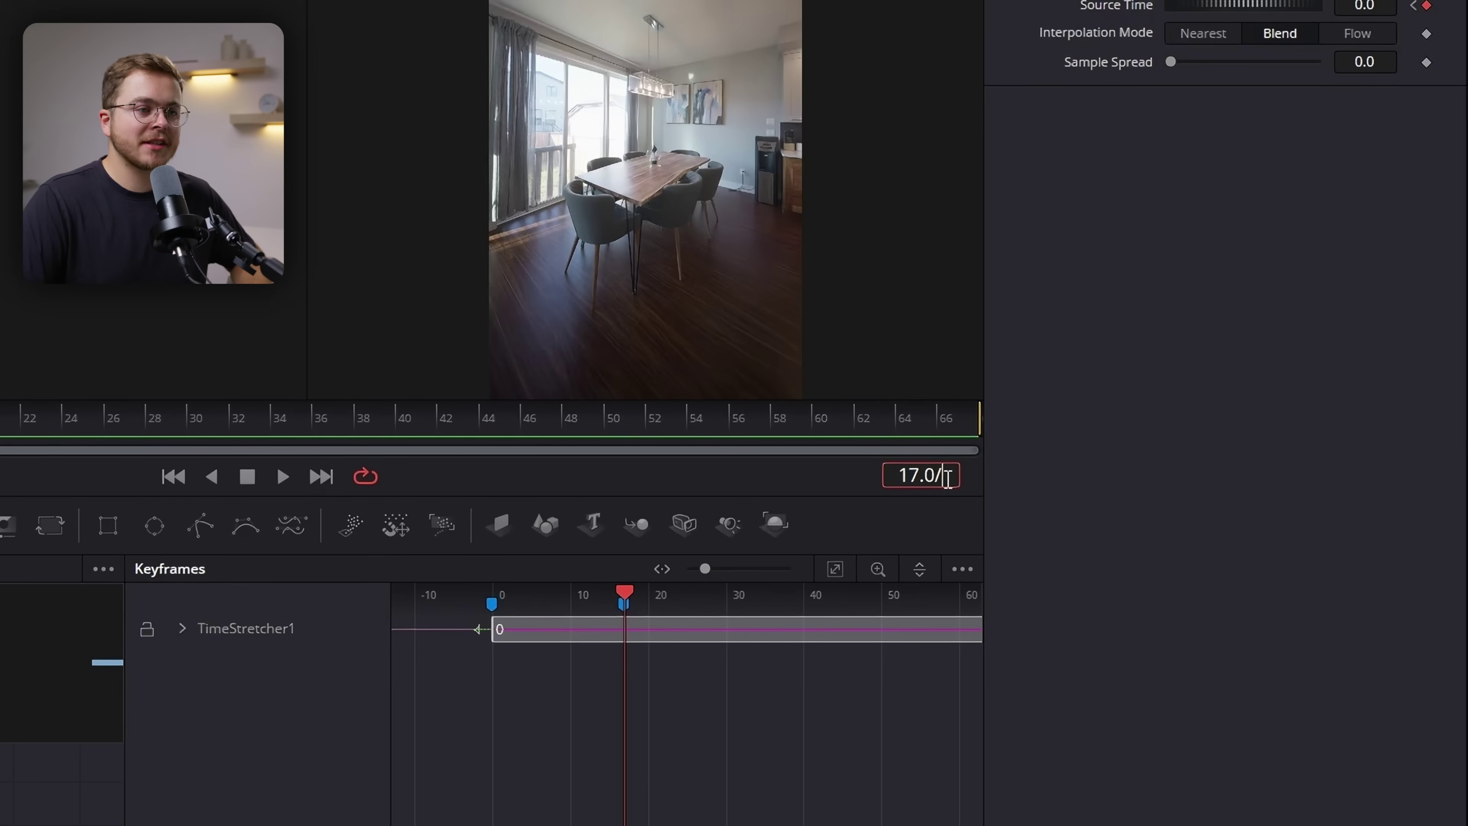
{"action": "type", "text": "2"}
{"action": "key", "text": "Return"}
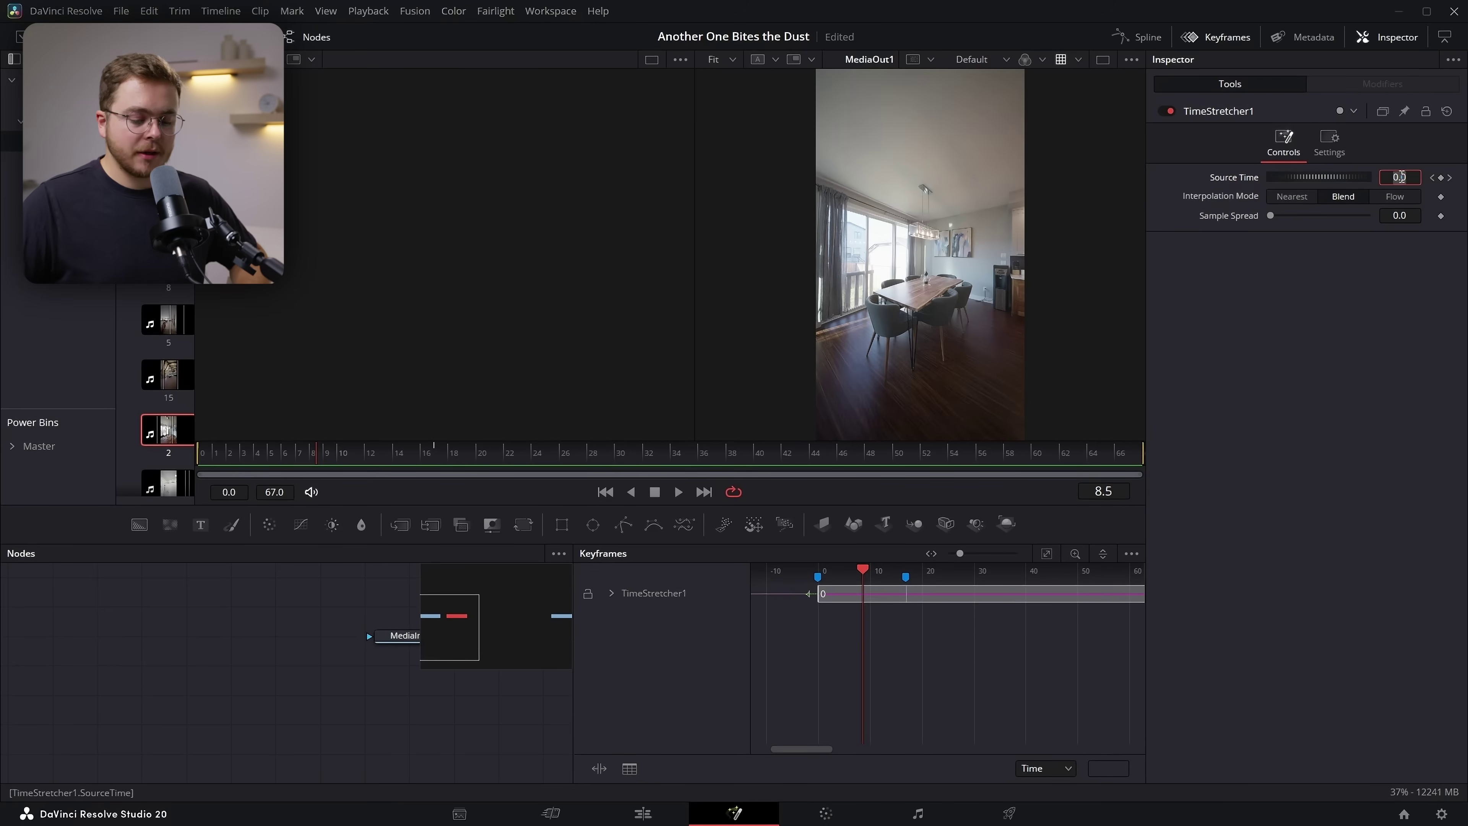
{"action": "key", "text": "Return"}
{"action": "left_click", "coordinate": [1242, 33]}
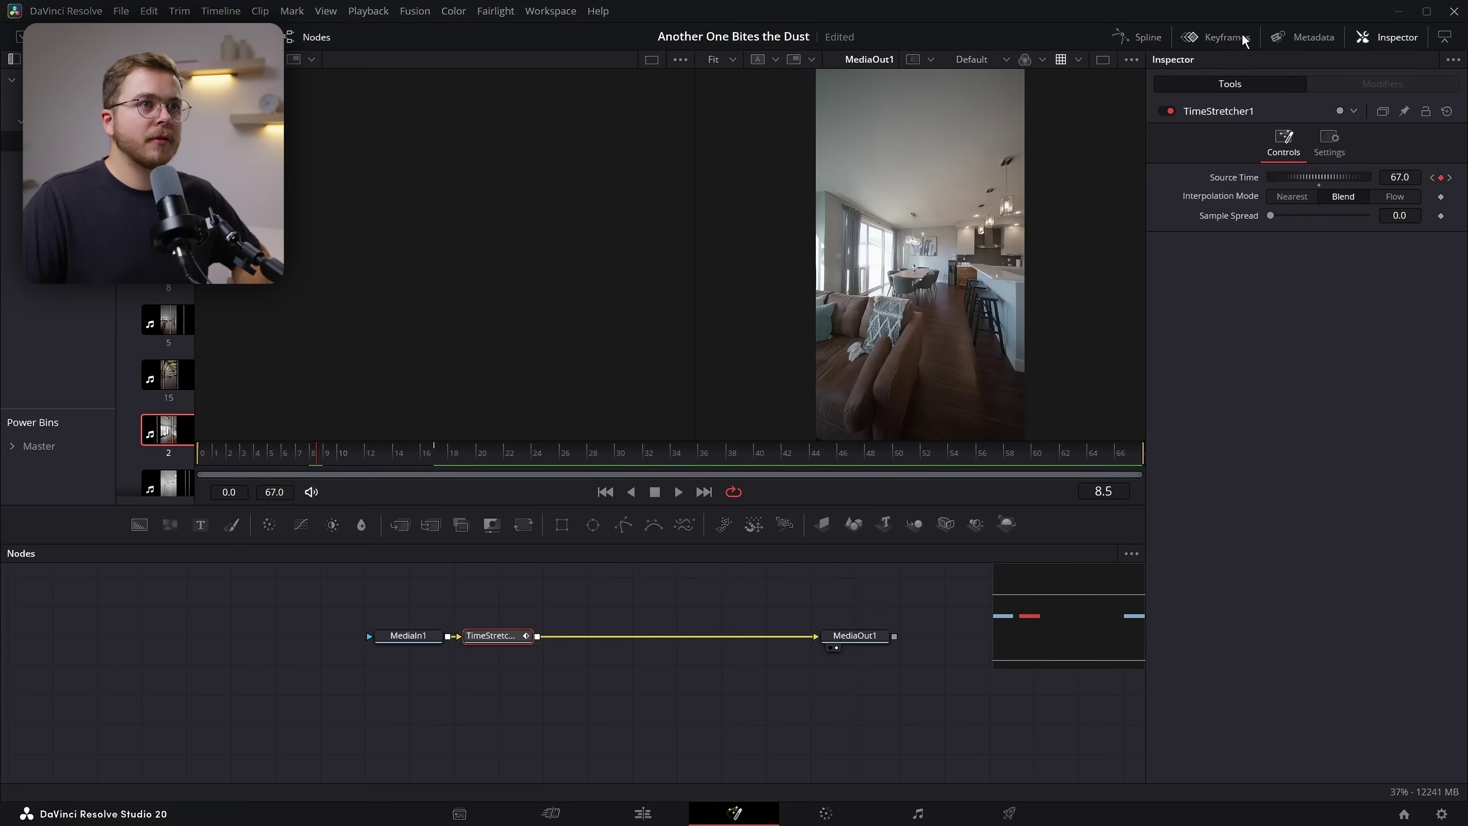
Smooth the Source Time keyframes in the Spline editor, shaping the handles for steep ends and a broad peak, and scrub the ramp to frame 17
{"action": "left_click", "coordinate": [1149, 41]}
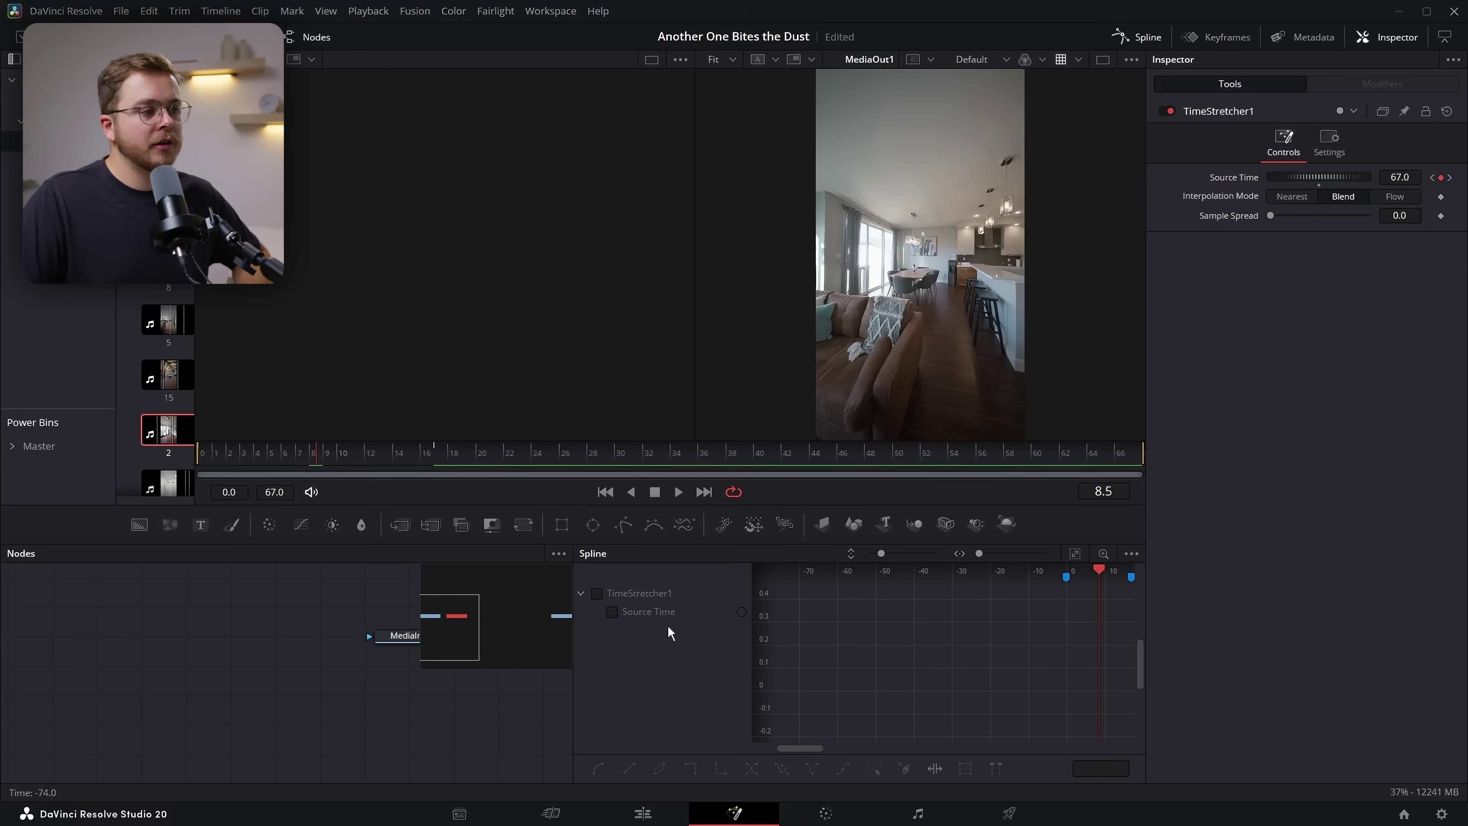
{"action": "left_click", "coordinate": [644, 612]}
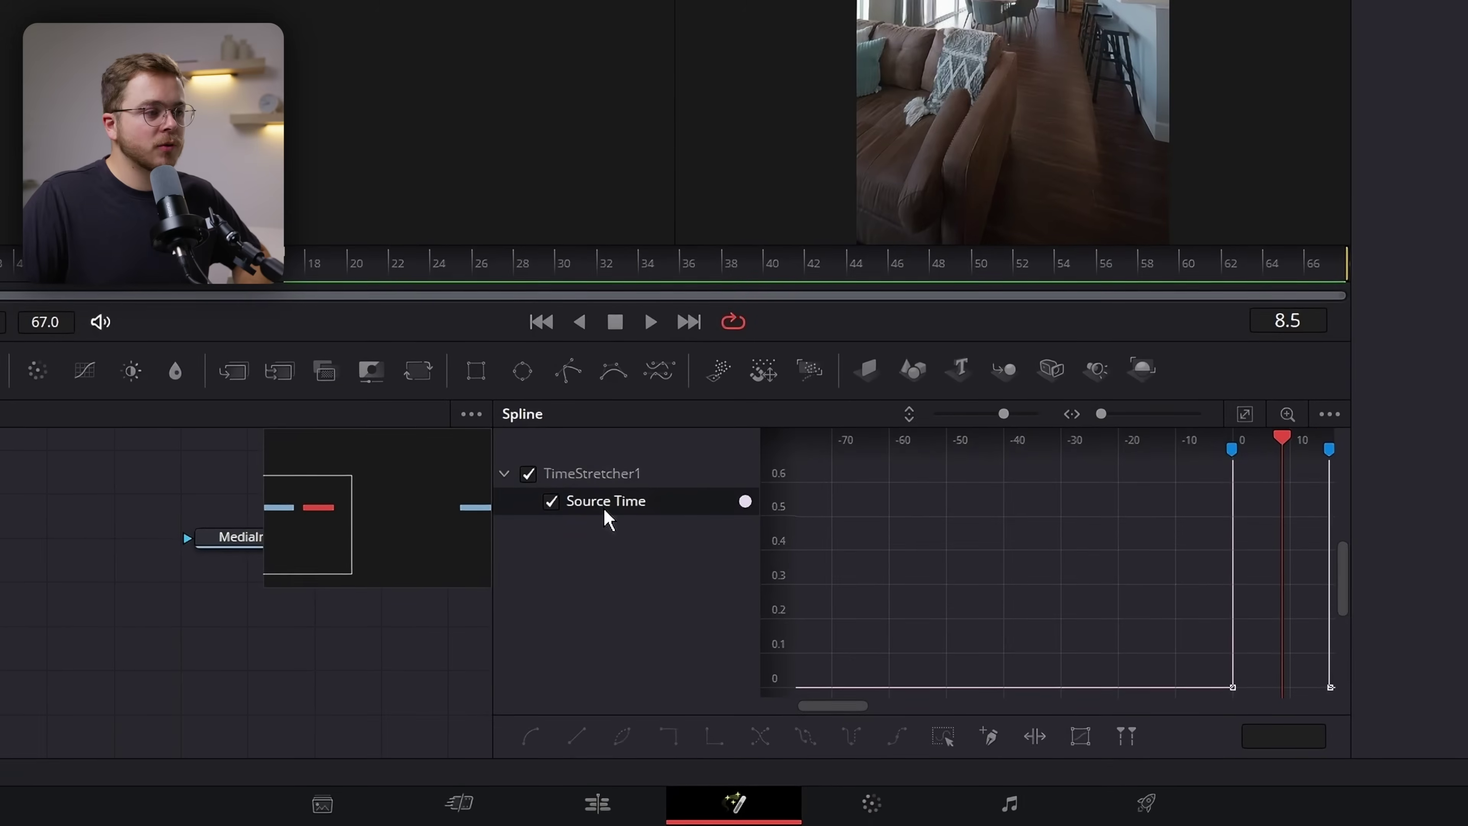
{"action": "left_click", "coordinate": [1243, 422]}
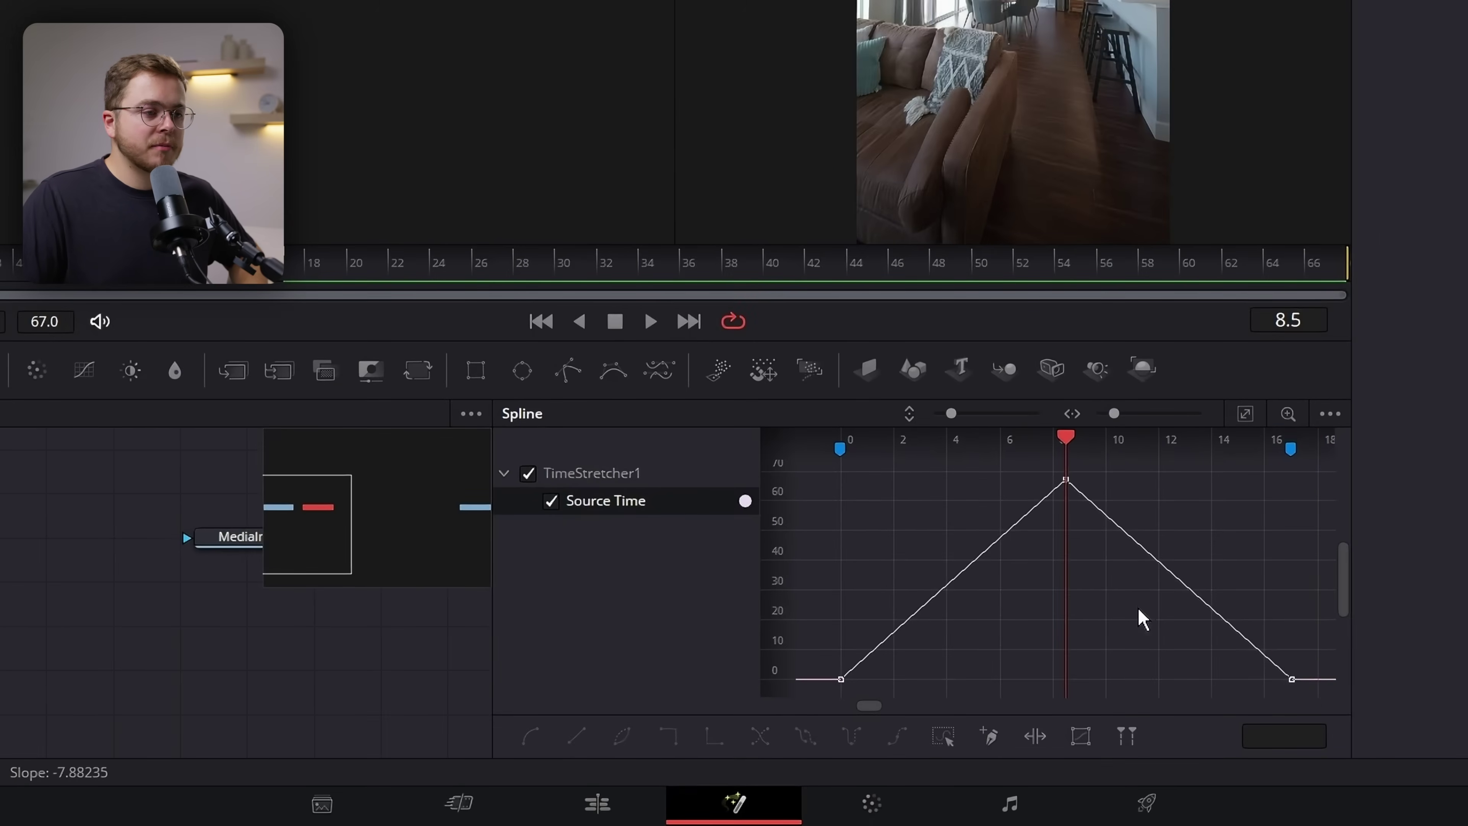
{"action": "key", "text": "ctrl+a"}
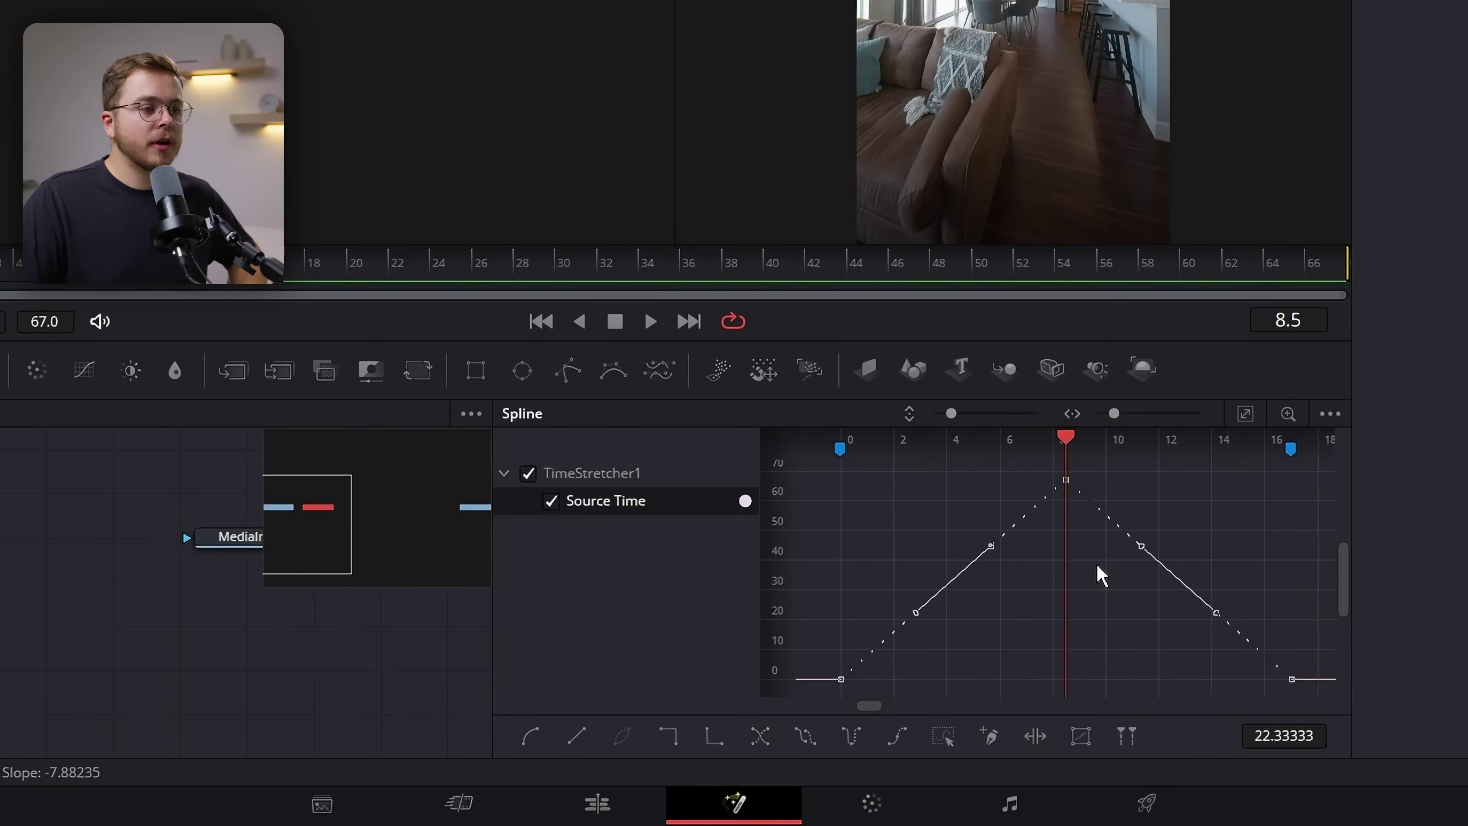
{"action": "key", "text": "shift+s"}
{"action": "left_click_drag", "start_coordinate": [912, 681], "coordinate": [849, 558]}
{"action": "left_click_drag", "start_coordinate": [1215, 680], "coordinate": [1266, 569]}
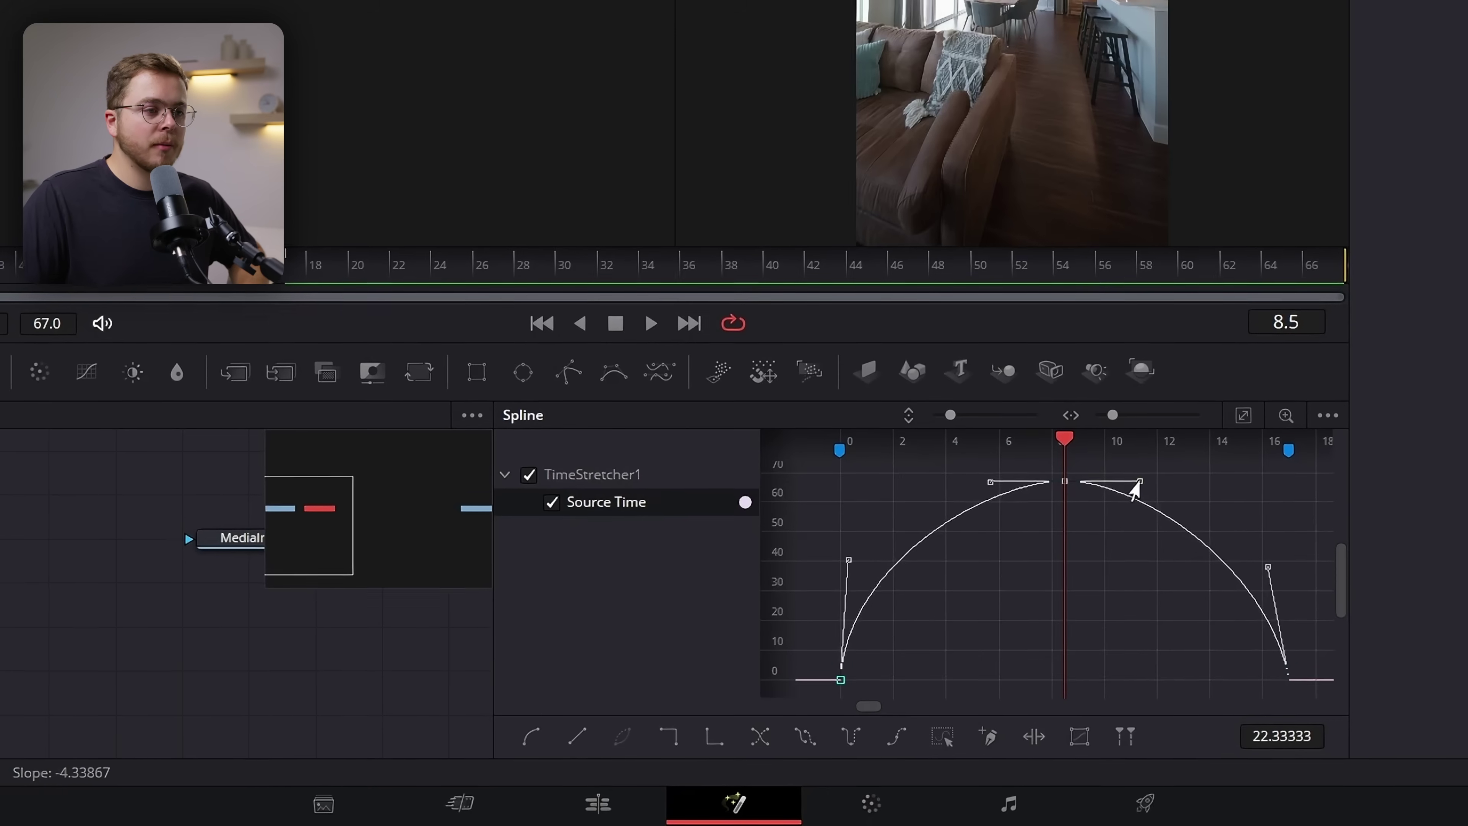
{"action": "left_click_drag", "start_coordinate": [1140, 481], "coordinate": [1226, 484]}
{"action": "left_click_drag", "start_coordinate": [317, 454], "coordinate": [347, 457]}
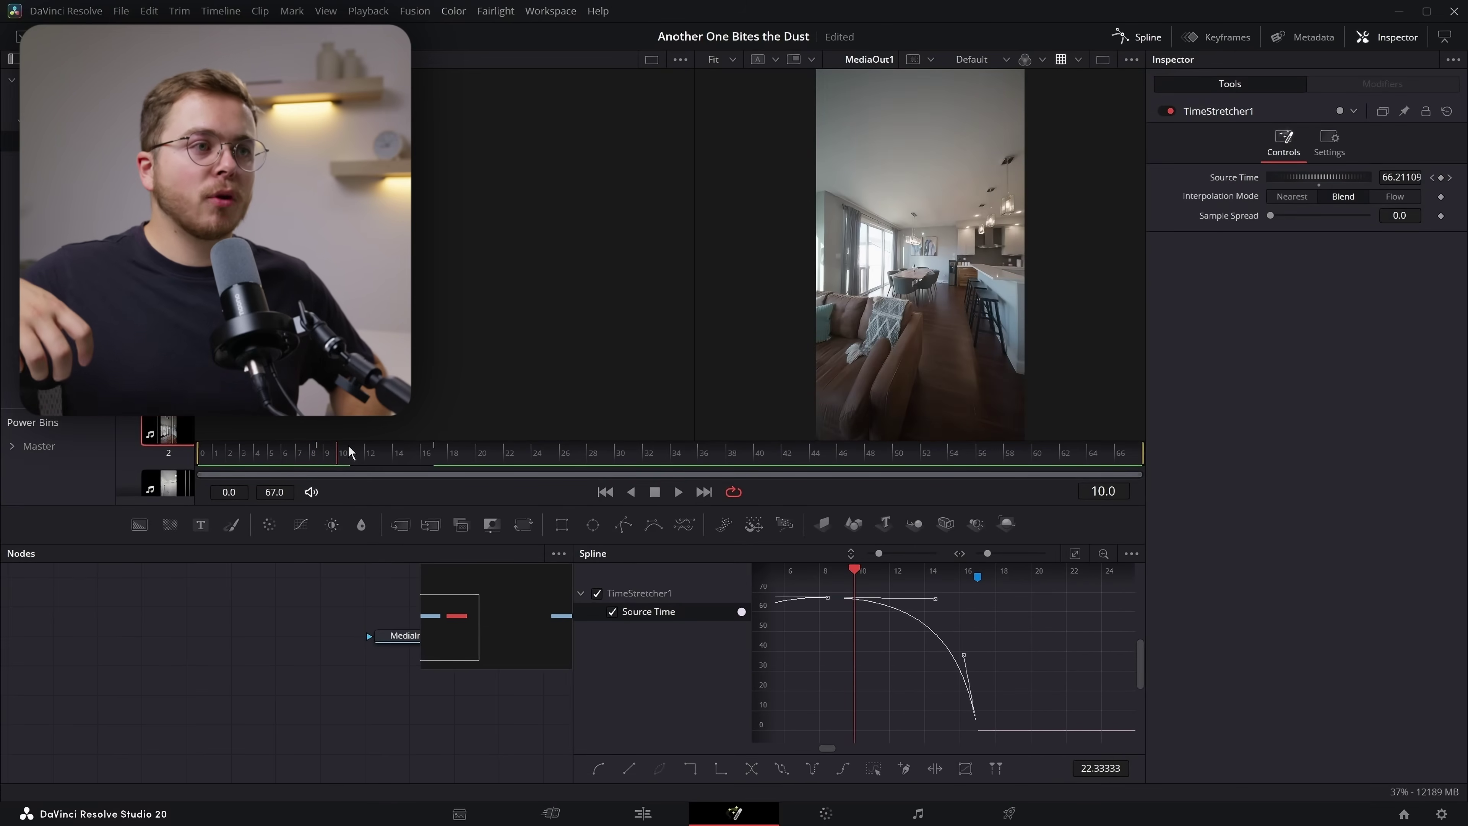
{"action": "left_click_drag", "start_coordinate": [337, 452], "coordinate": [434, 458]}
Back on the Edit page, split the compound clip at the 01:00:01:17 marker and delete the part after it
{"action": "left_click", "coordinate": [659, 813]}
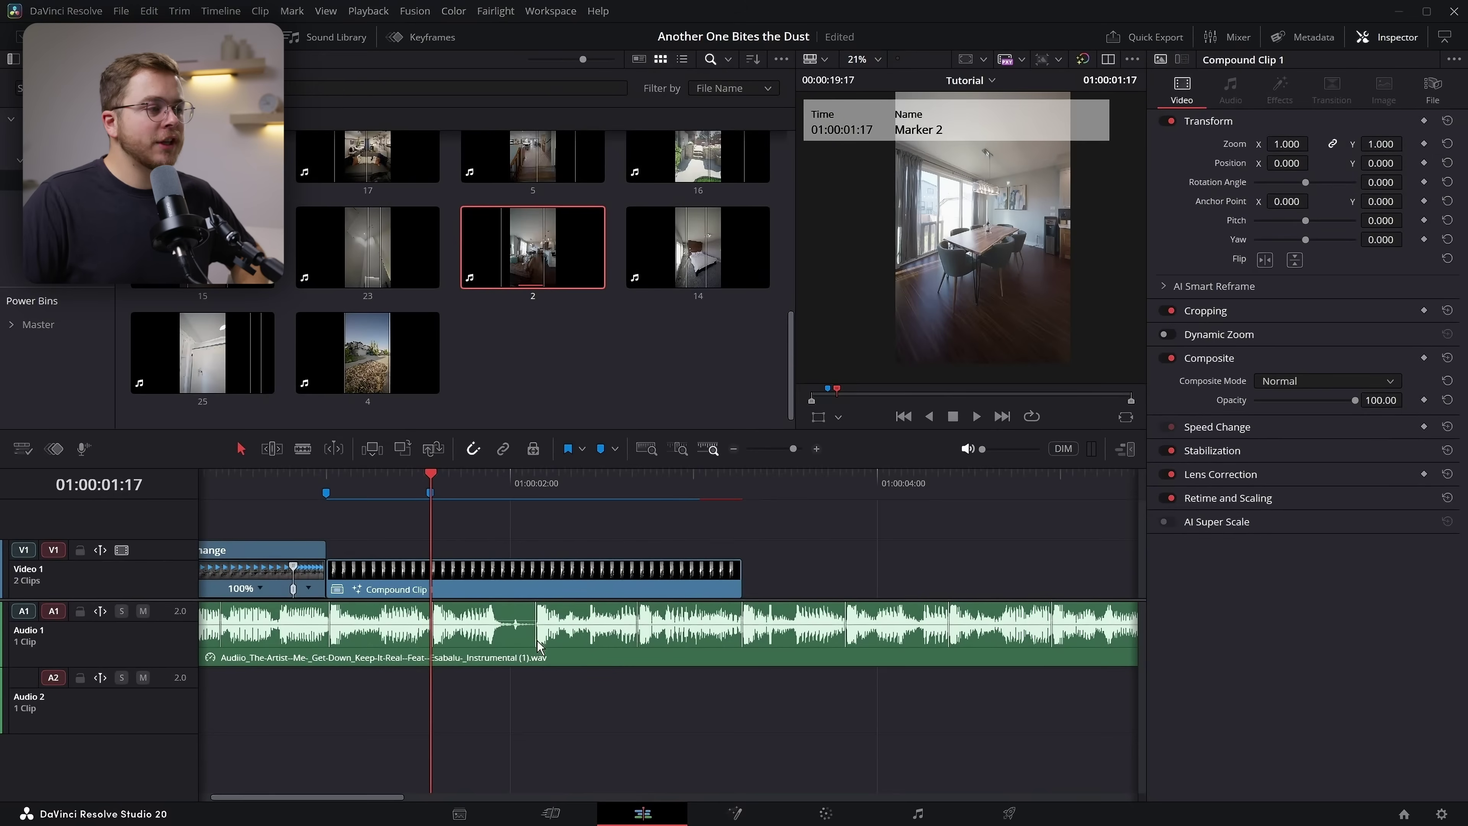
{"action": "key", "text": "ctrl+b"}
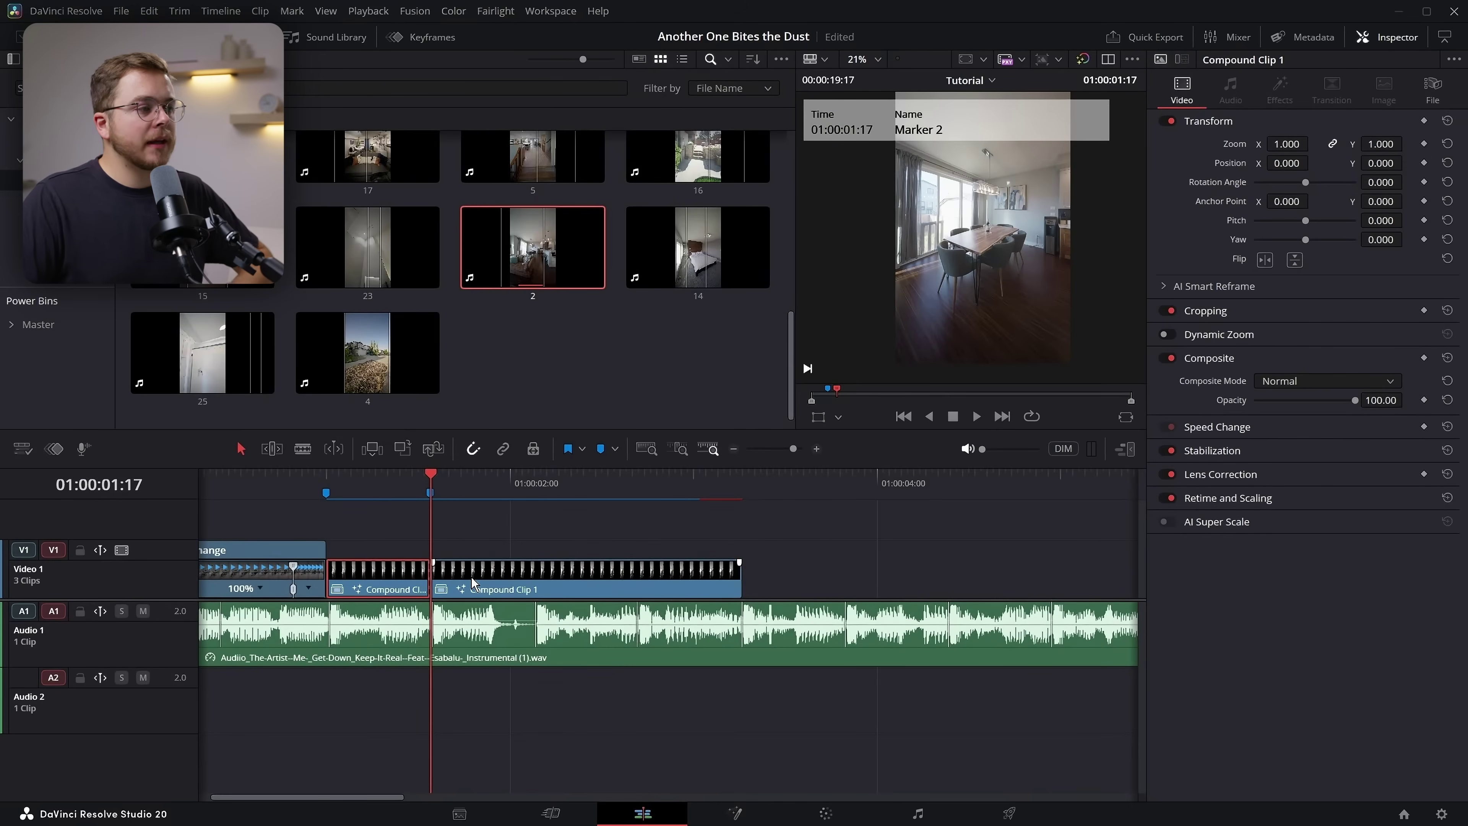
{"action": "key", "text": "Delete"}
Play back the edit from the timeline start to check the compound clip's speed ramp against the music
{"action": "key", "text": "Home"}
{"action": "key", "text": "space"}
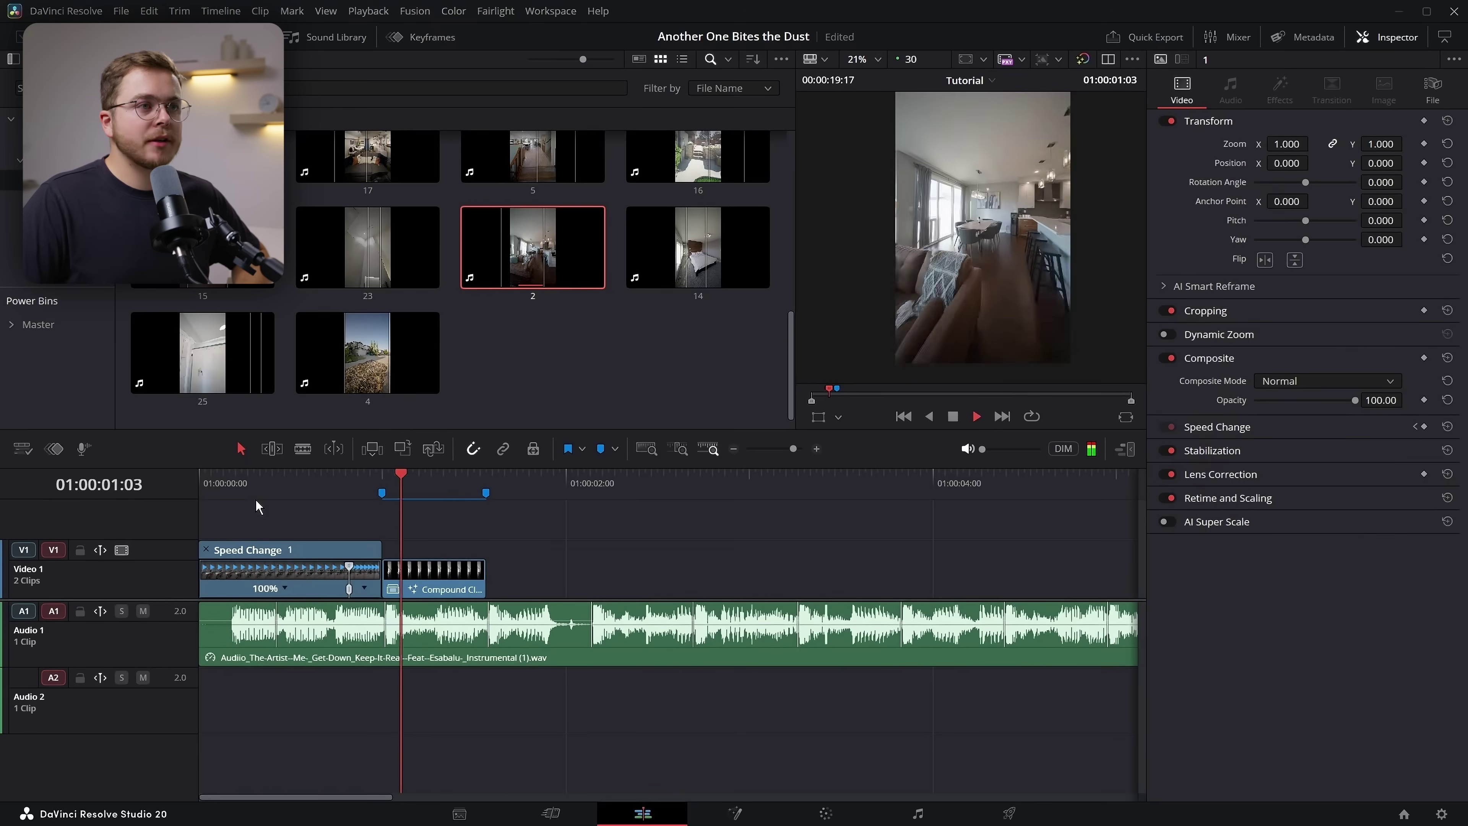
{"action": "left_click", "coordinate": [257, 505]}
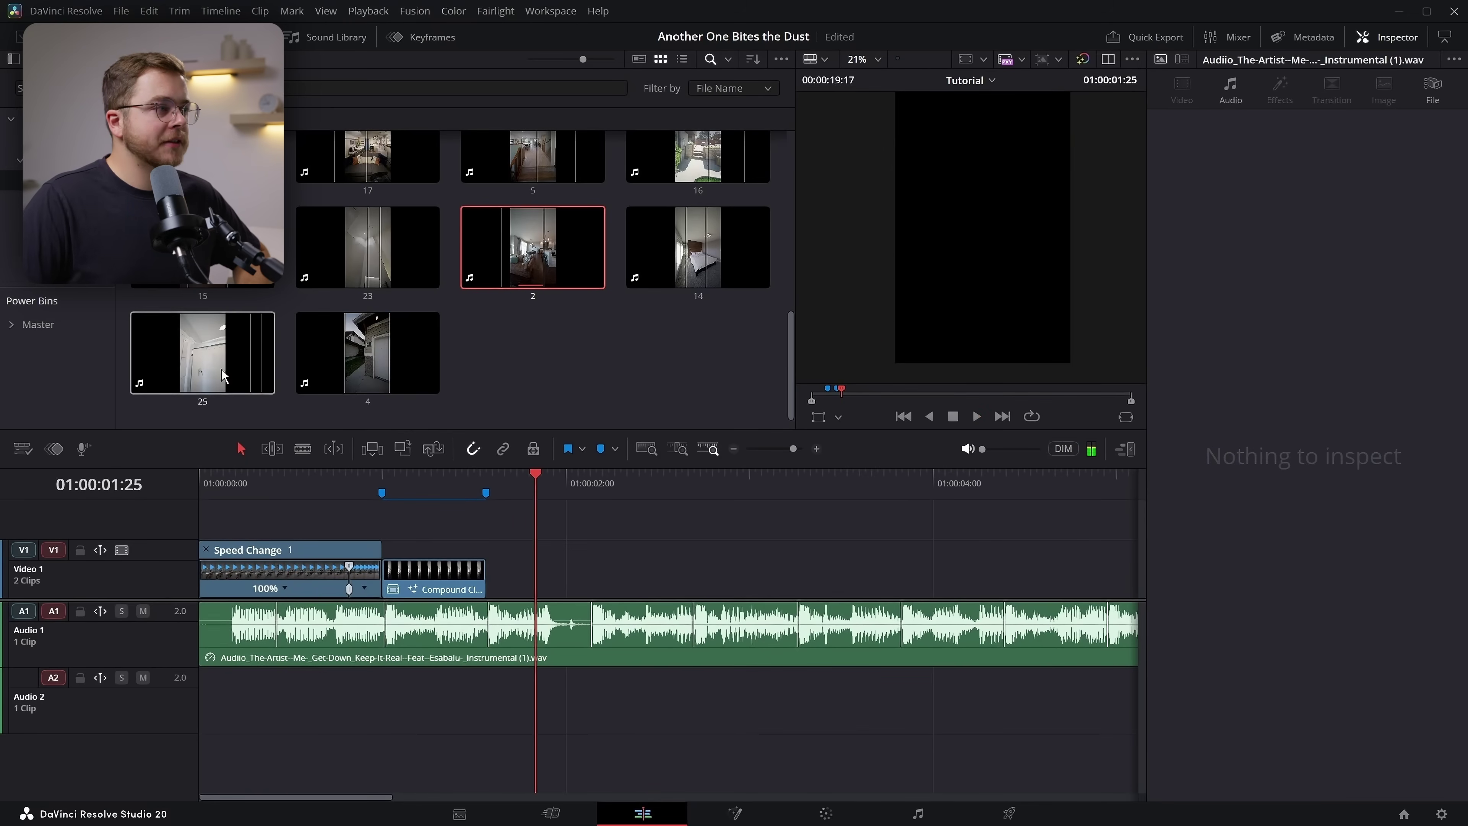
Find bedroom clip 3 in the media pool and open it in the source viewer
{"action": "scroll", "coordinate": [299, 261], "scroll_direction": "up", "scroll_amount": 2}
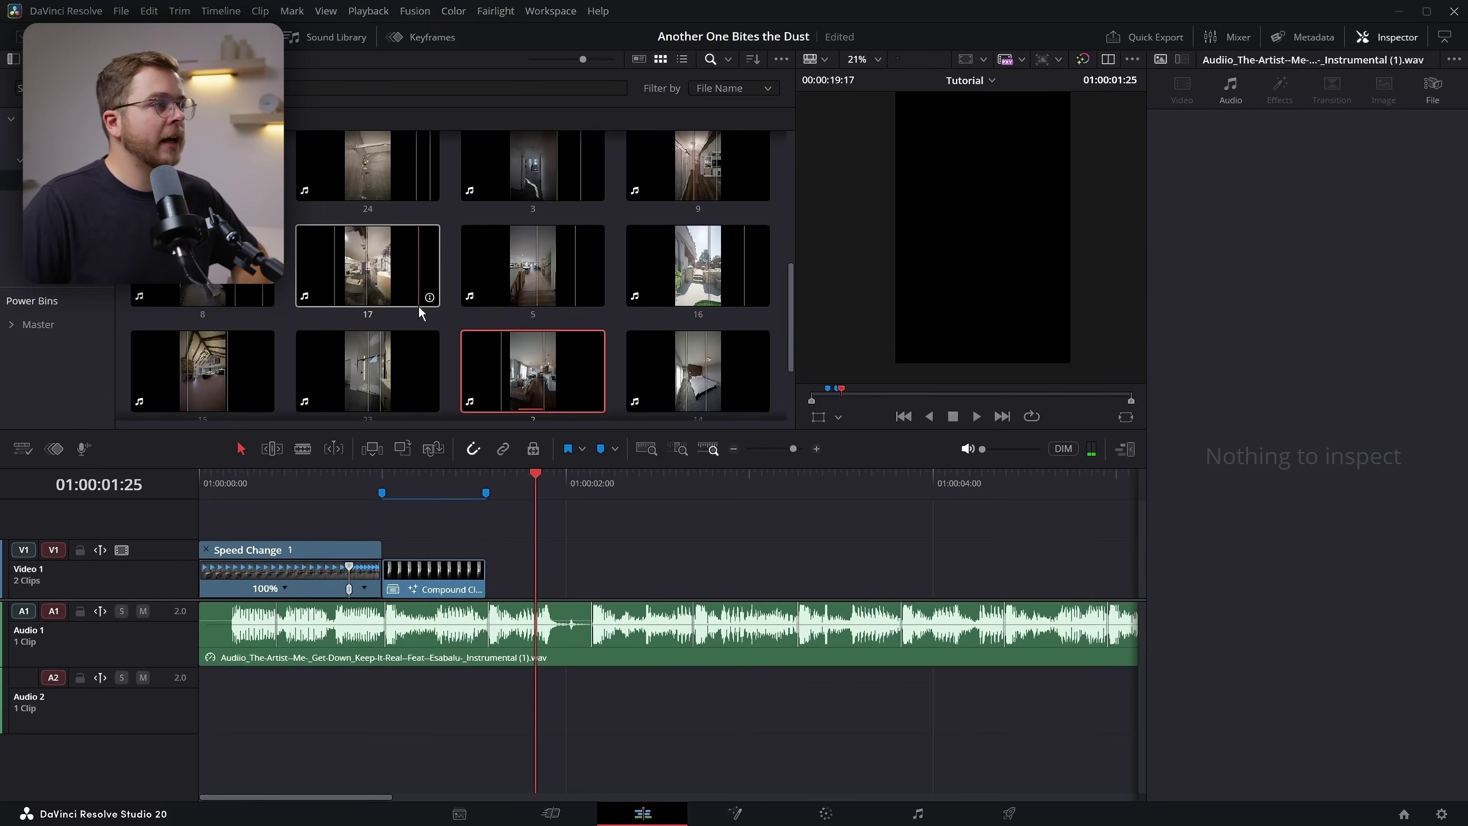
{"action": "scroll", "coordinate": [513, 331], "scroll_direction": "up", "scroll_amount": 2}
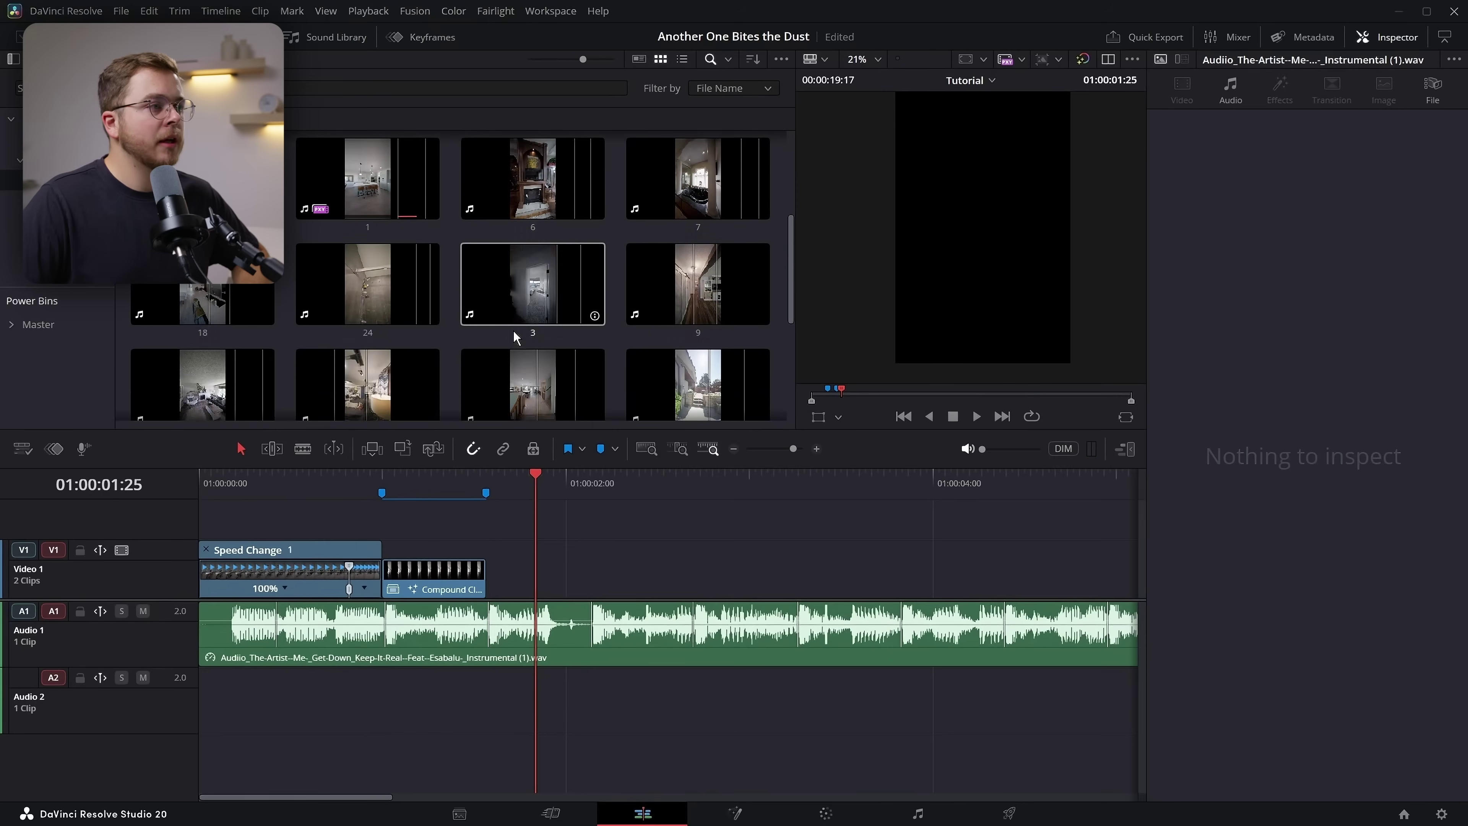
{"action": "left_click", "coordinate": [531, 292]}
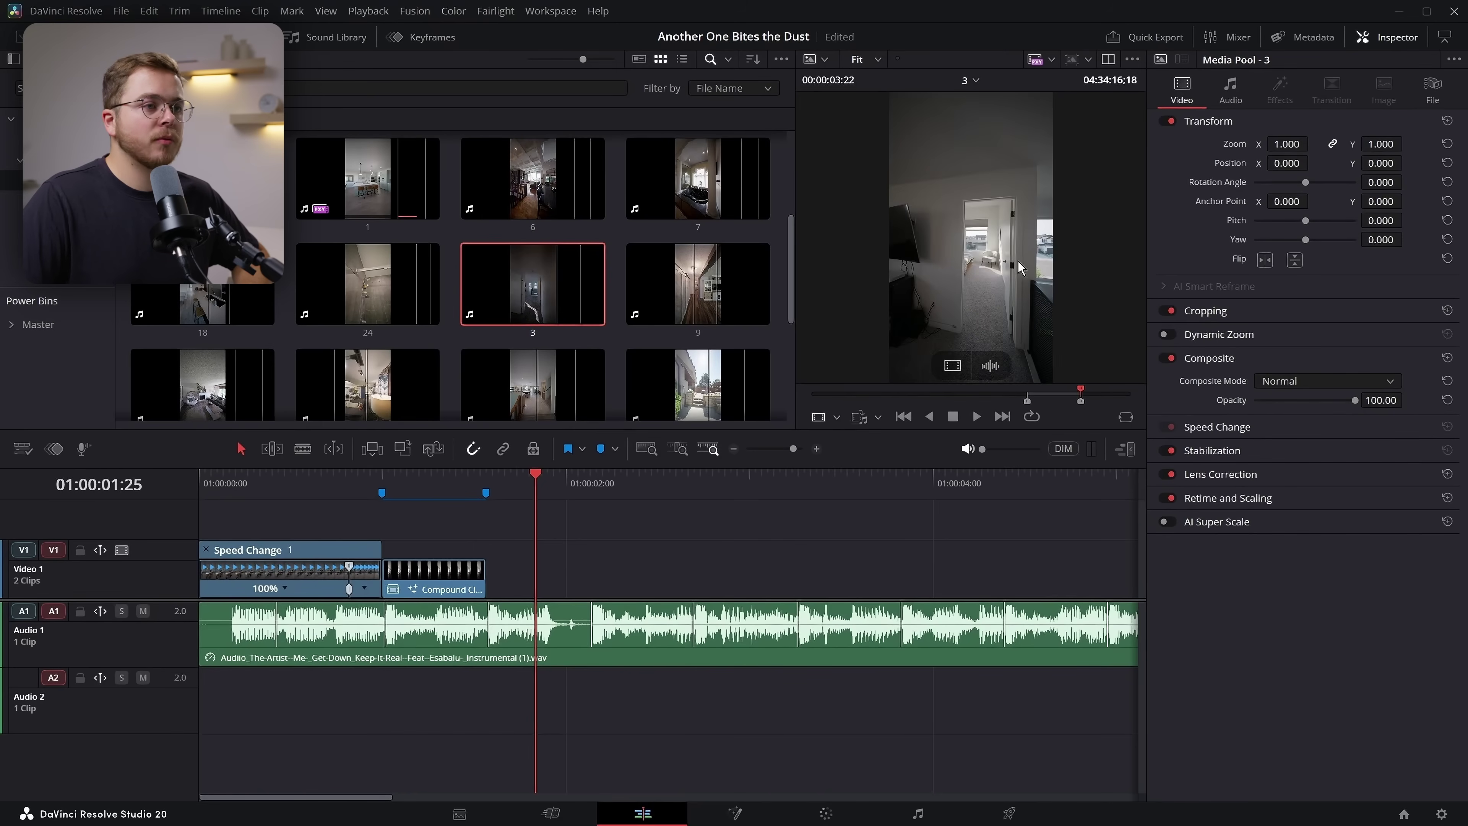
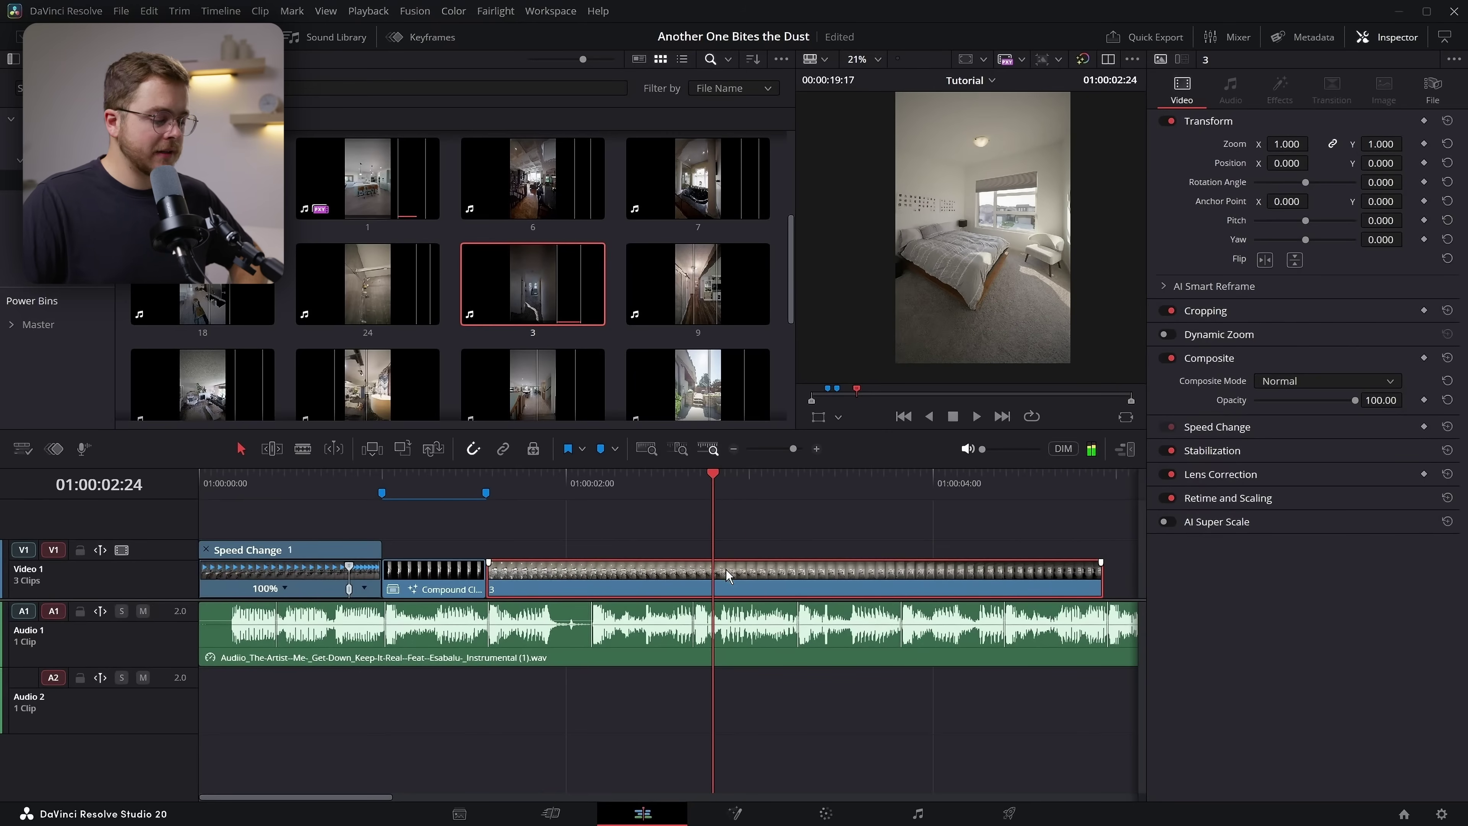
Trim the start of clip 3 to the playhead at 01:00:02:24 and reverse its playback direction
{"action": "key", "text": "shift+["}
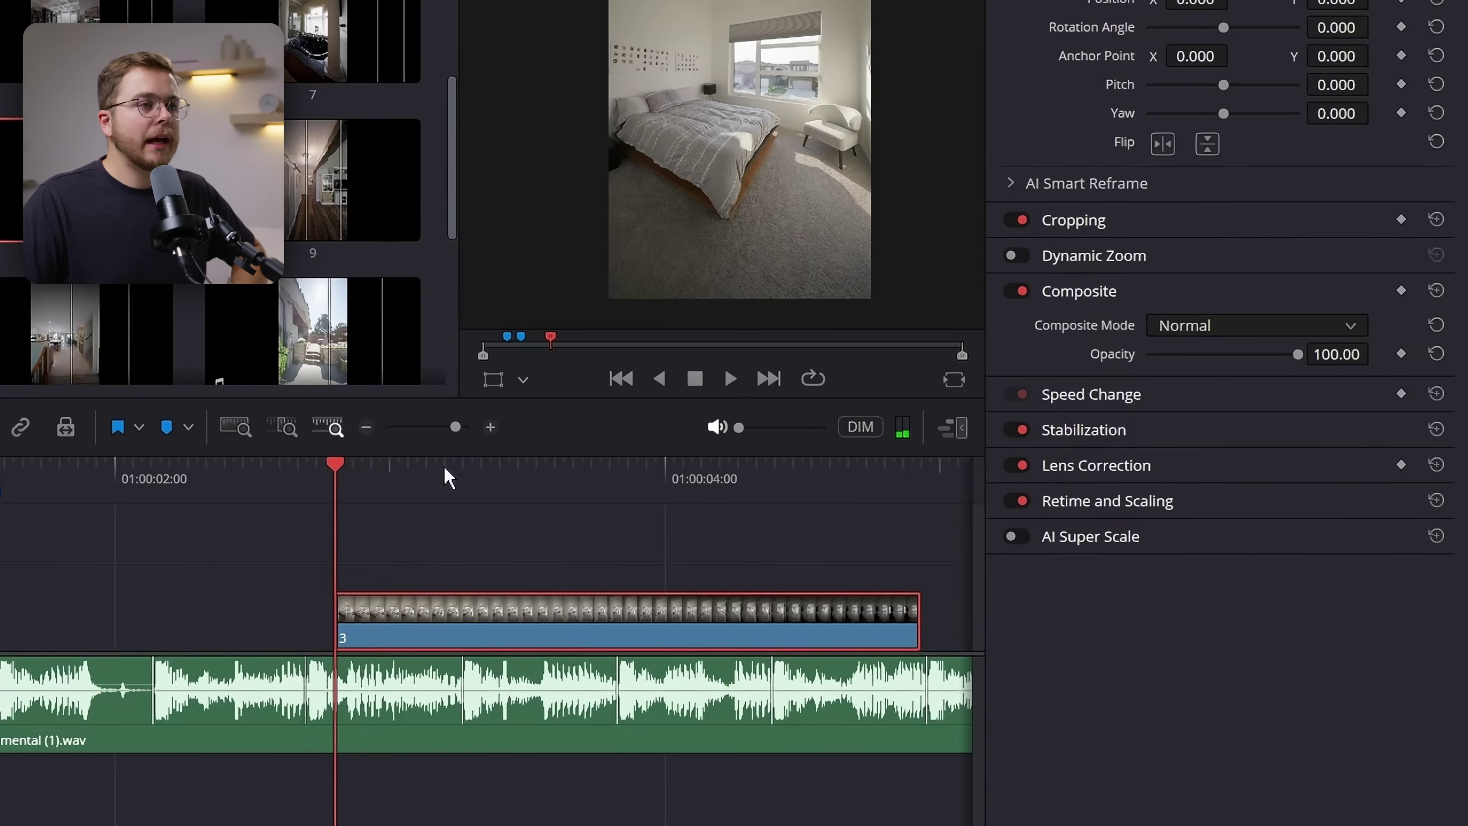
{"action": "left_click", "coordinate": [1101, 398]}
{"action": "left_click", "coordinate": [1198, 430]}
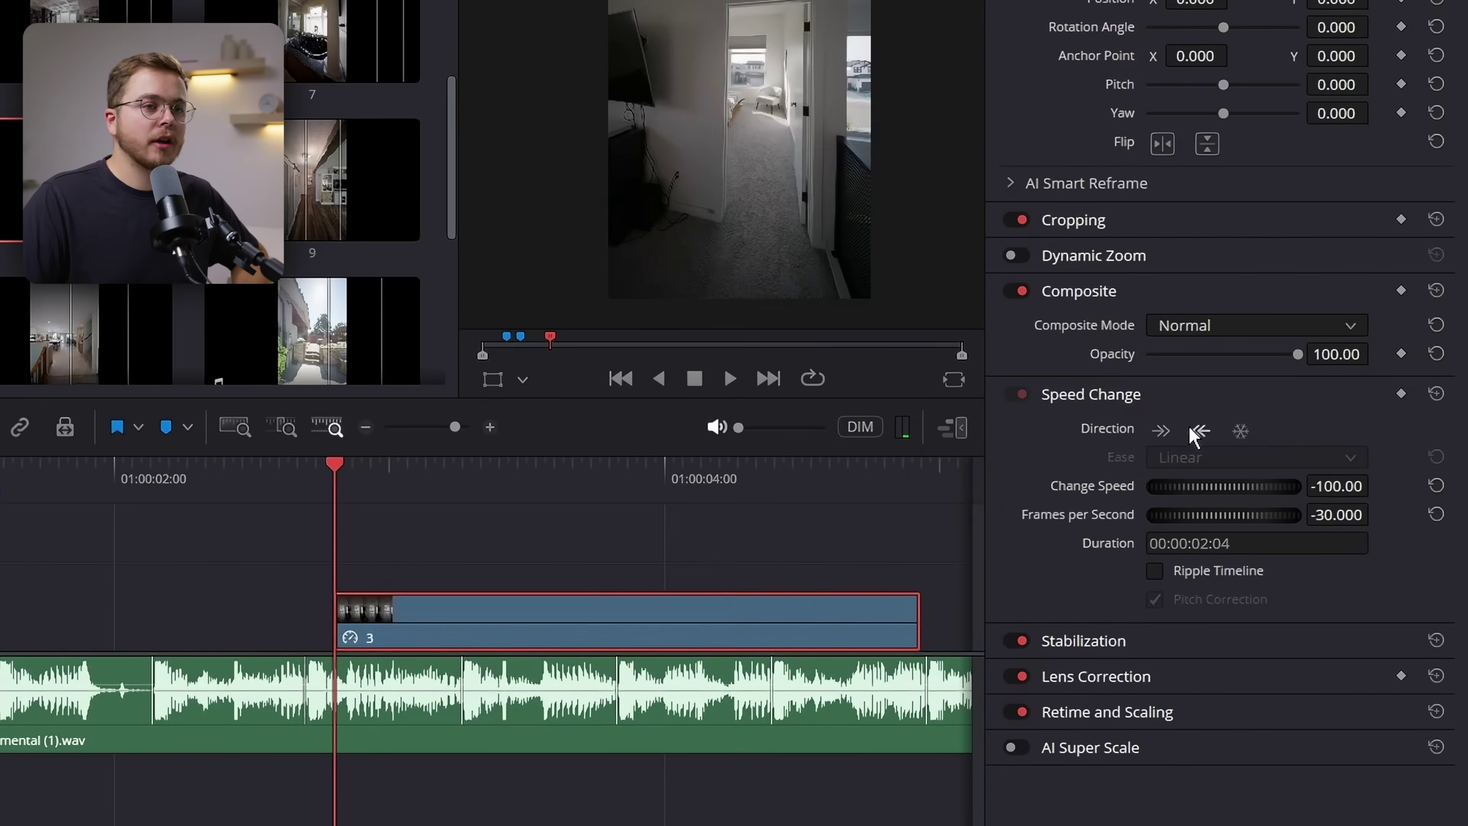
Move the reversed clip 3 against the end of the compound clip and play back the join
{"action": "left_click_drag", "start_coordinate": [645, 633], "coordinate": [340, 657]}
{"action": "left_click", "coordinate": [7, 472]}
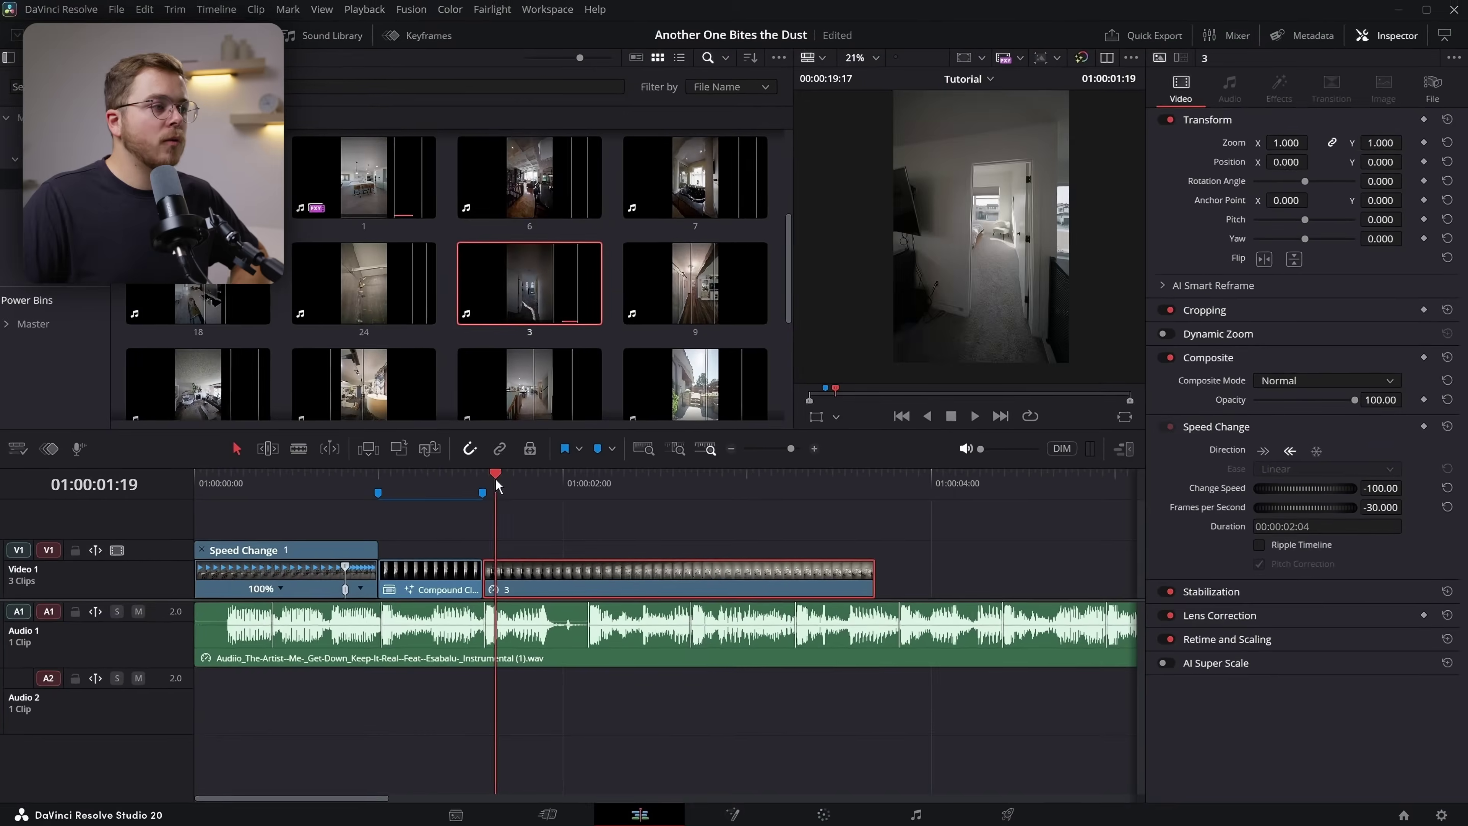
{"action": "key", "text": "space"}
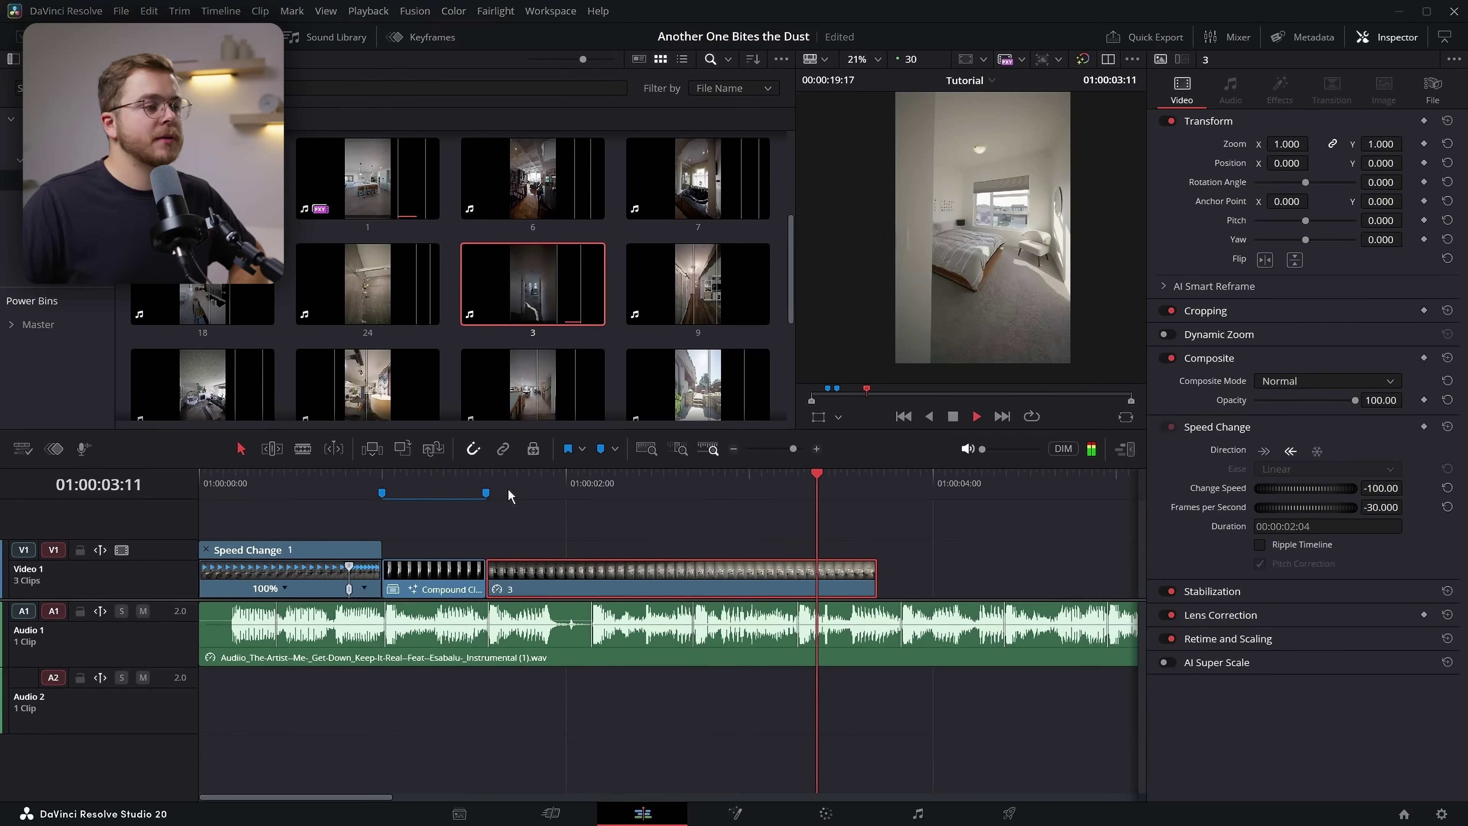
{"action": "key", "text": "space"}
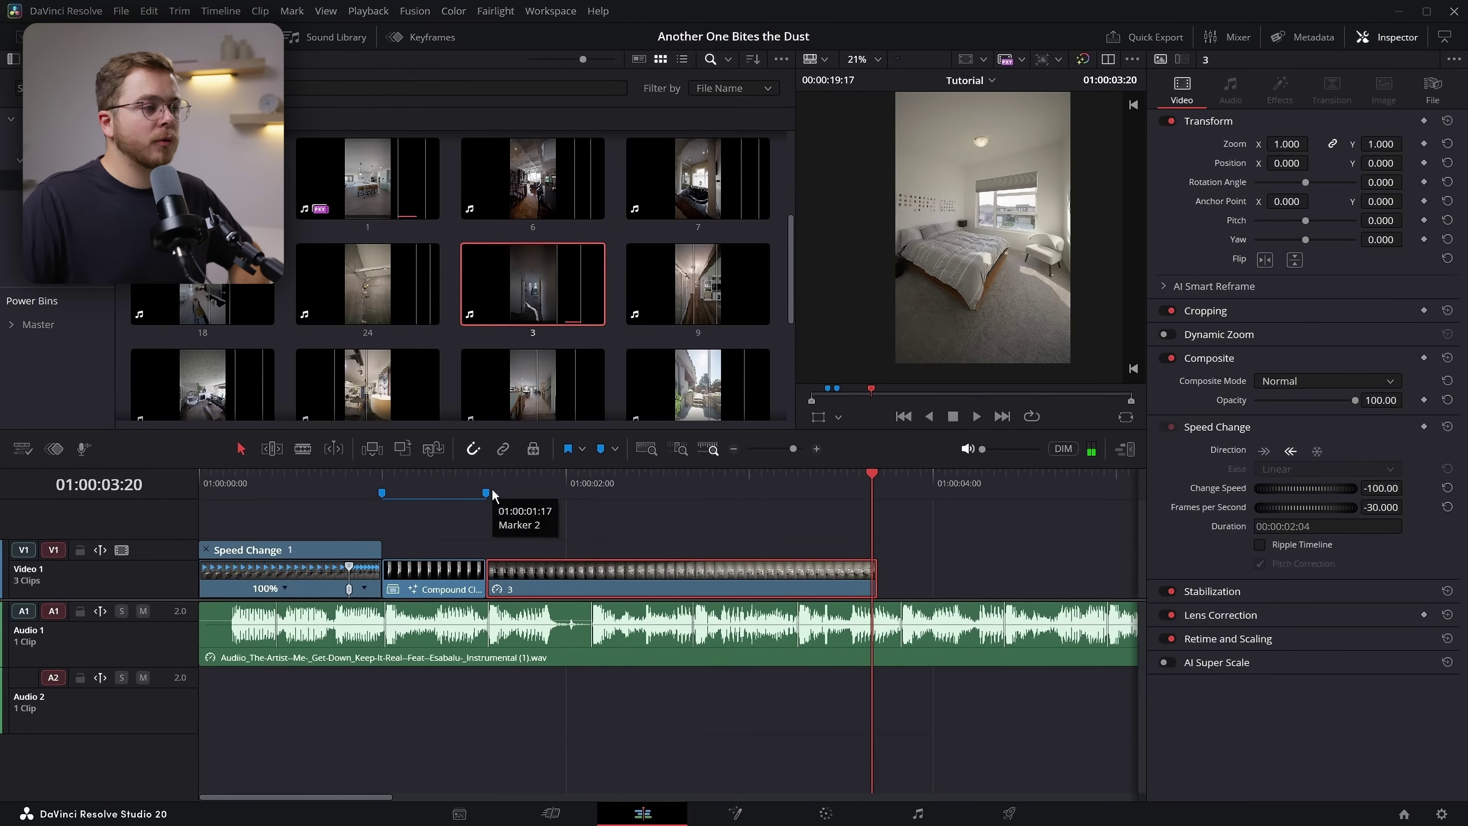
Extend the end of clip 3 to the beat at 01:00:03:25 and turn it into a compound clip
{"action": "left_click_drag", "start_coordinate": [493, 495], "coordinate": [895, 528]}
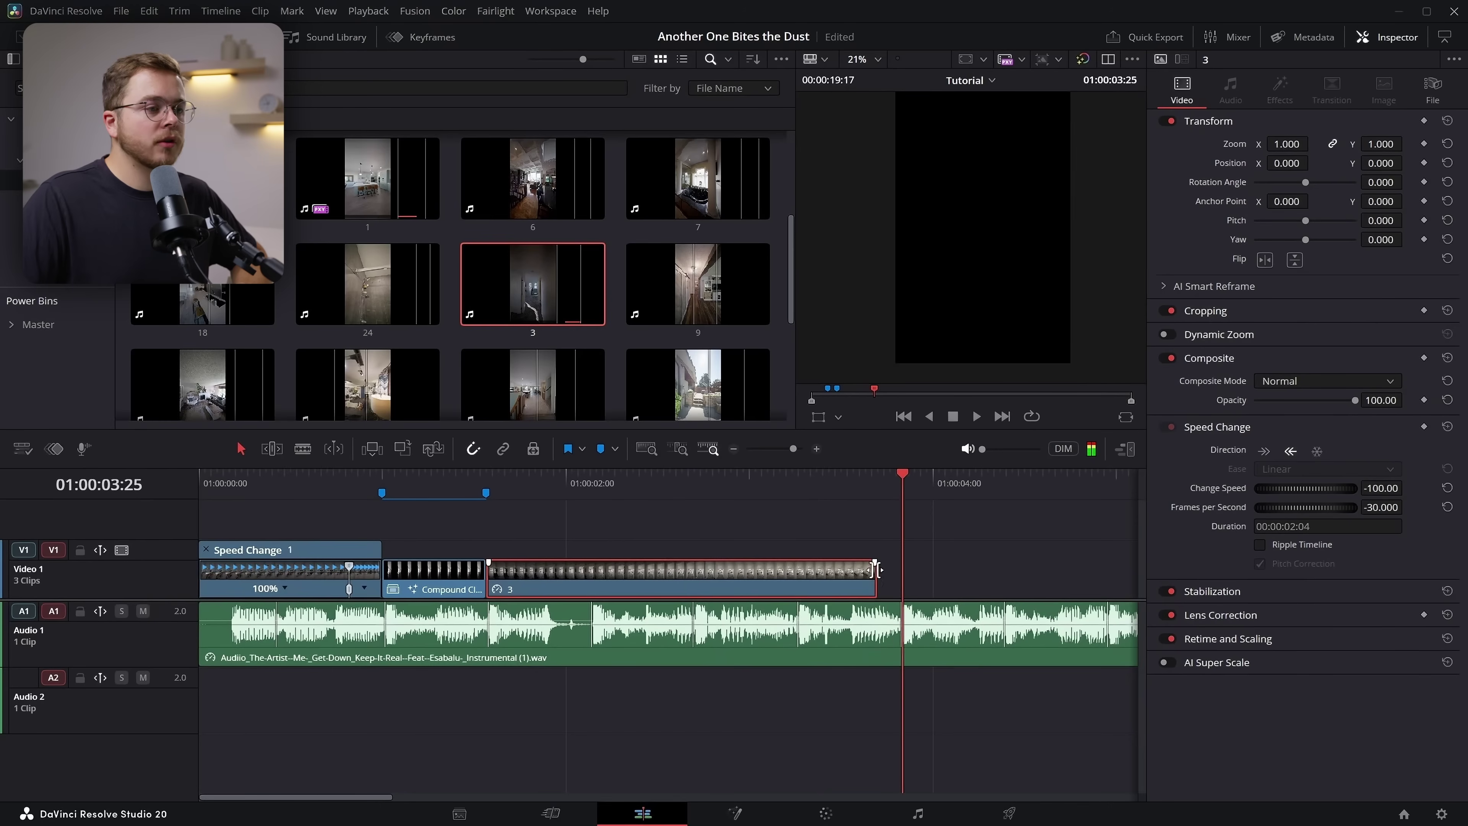
{"action": "left_click_drag", "start_coordinate": [883, 585], "coordinate": [900, 585]}
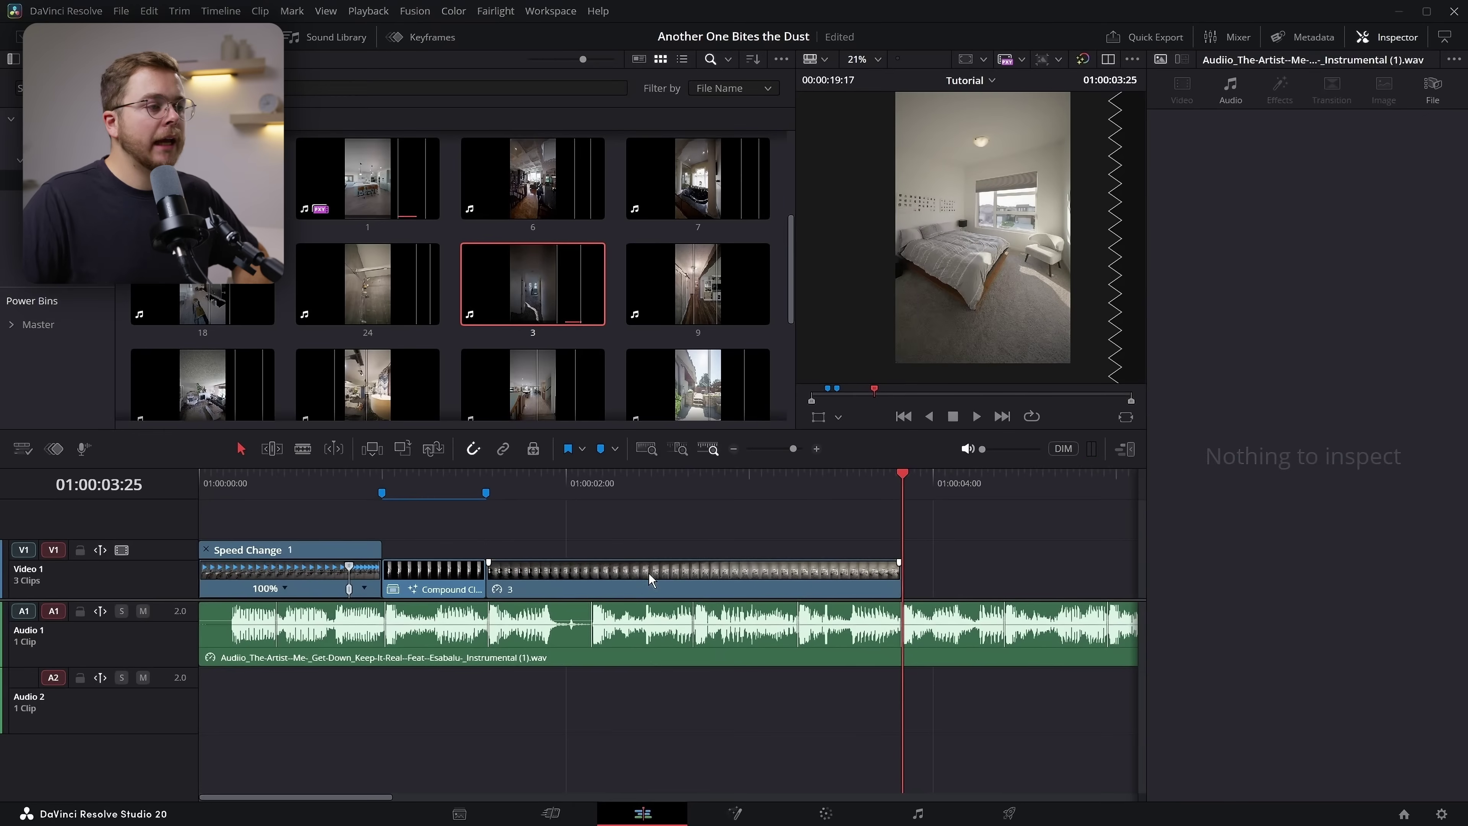
{"action": "right_click", "coordinate": [642, 572]}
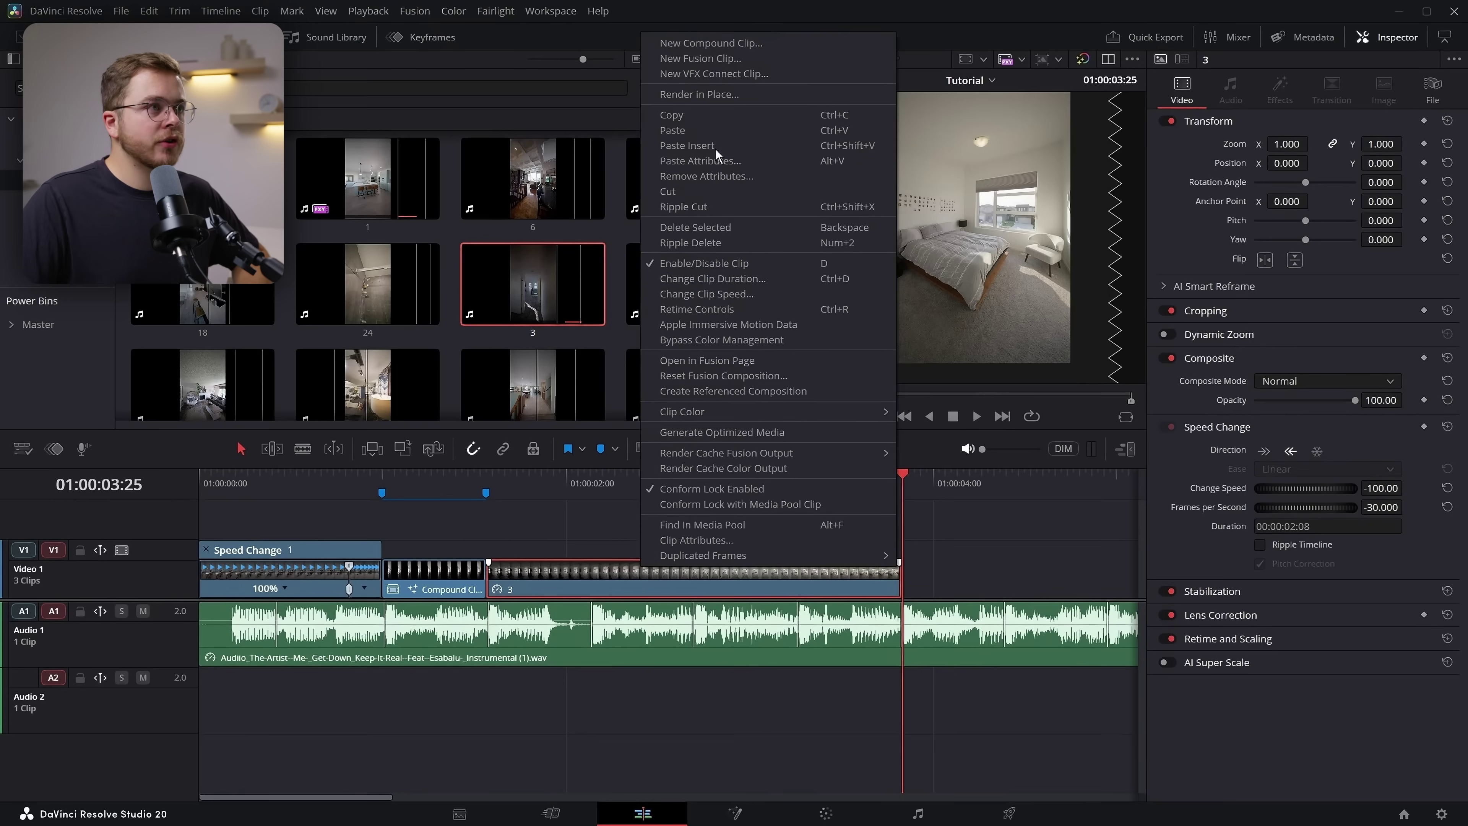
{"action": "left_click", "coordinate": [704, 44]}
{"action": "left_click", "coordinate": [858, 447]}
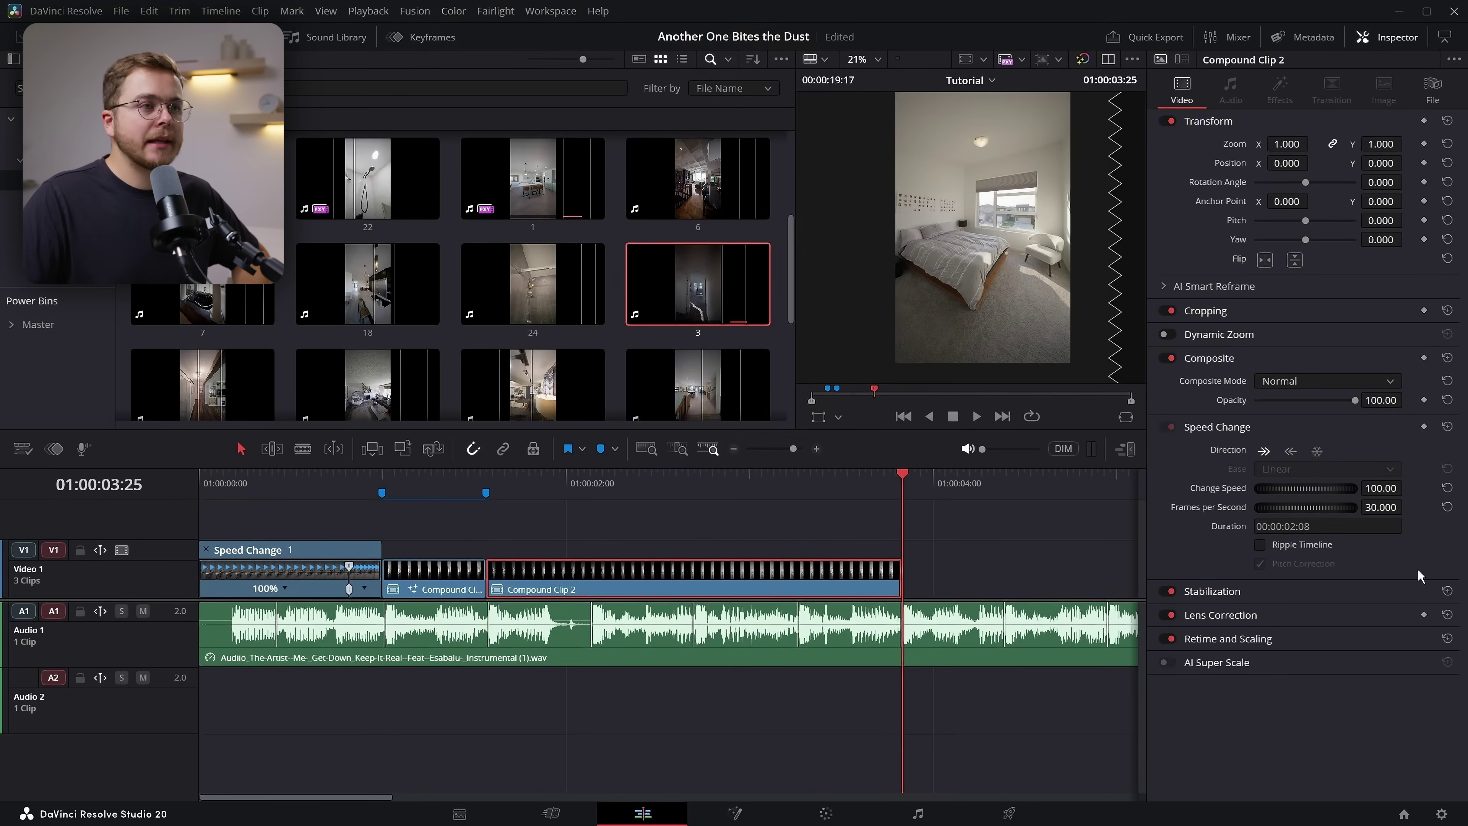
Copy the TimeStretcher node from the first compound clip's Fusion composition and insert it after MediaIn1 in Compound Clip 2
{"action": "left_click_drag", "start_coordinate": [454, 490], "coordinate": [438, 514]}
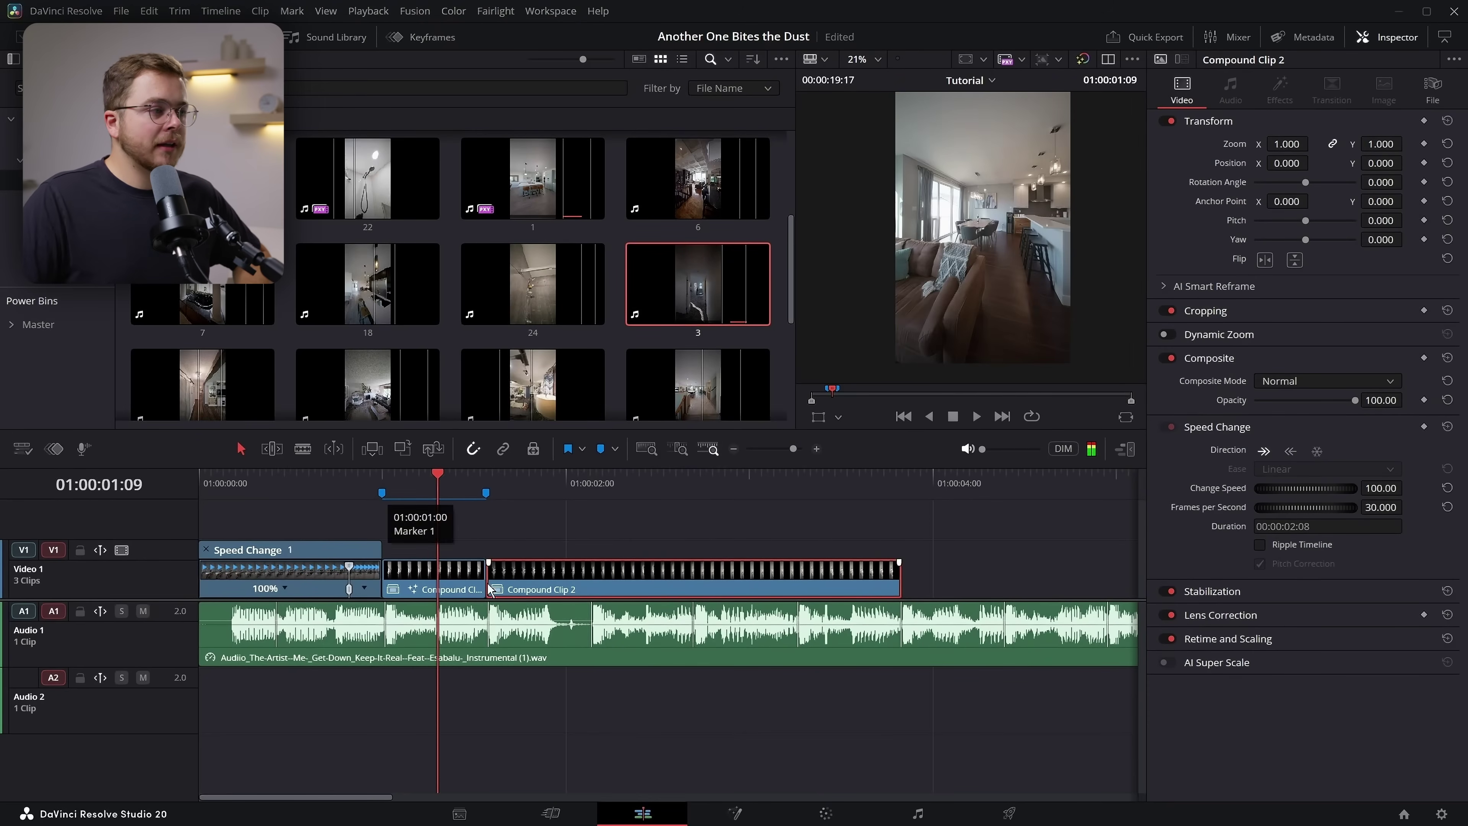
{"action": "left_click", "coordinate": [752, 820]}
{"action": "left_click", "coordinate": [1142, 37]}
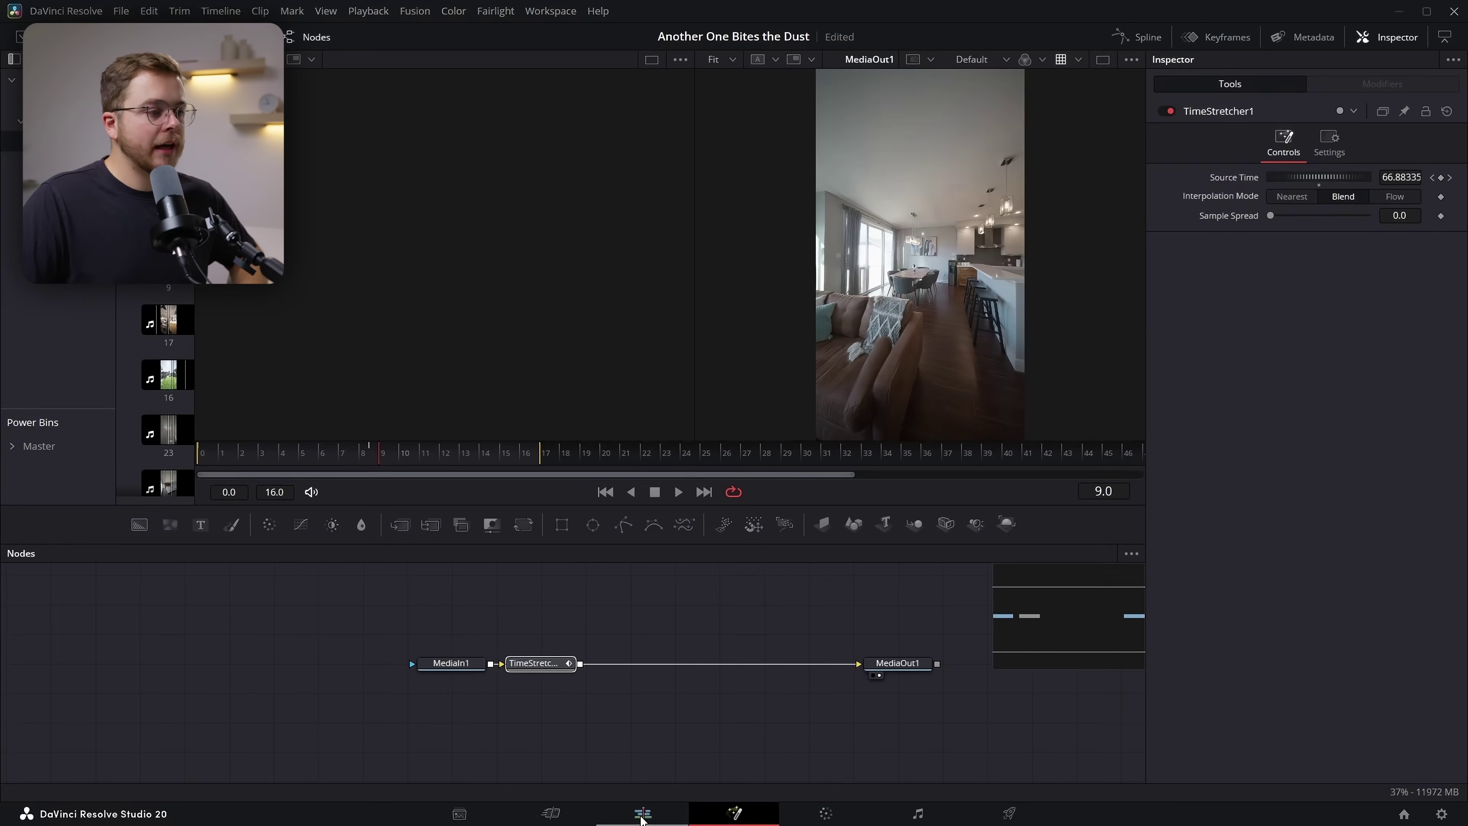
{"action": "left_click", "coordinate": [642, 815]}
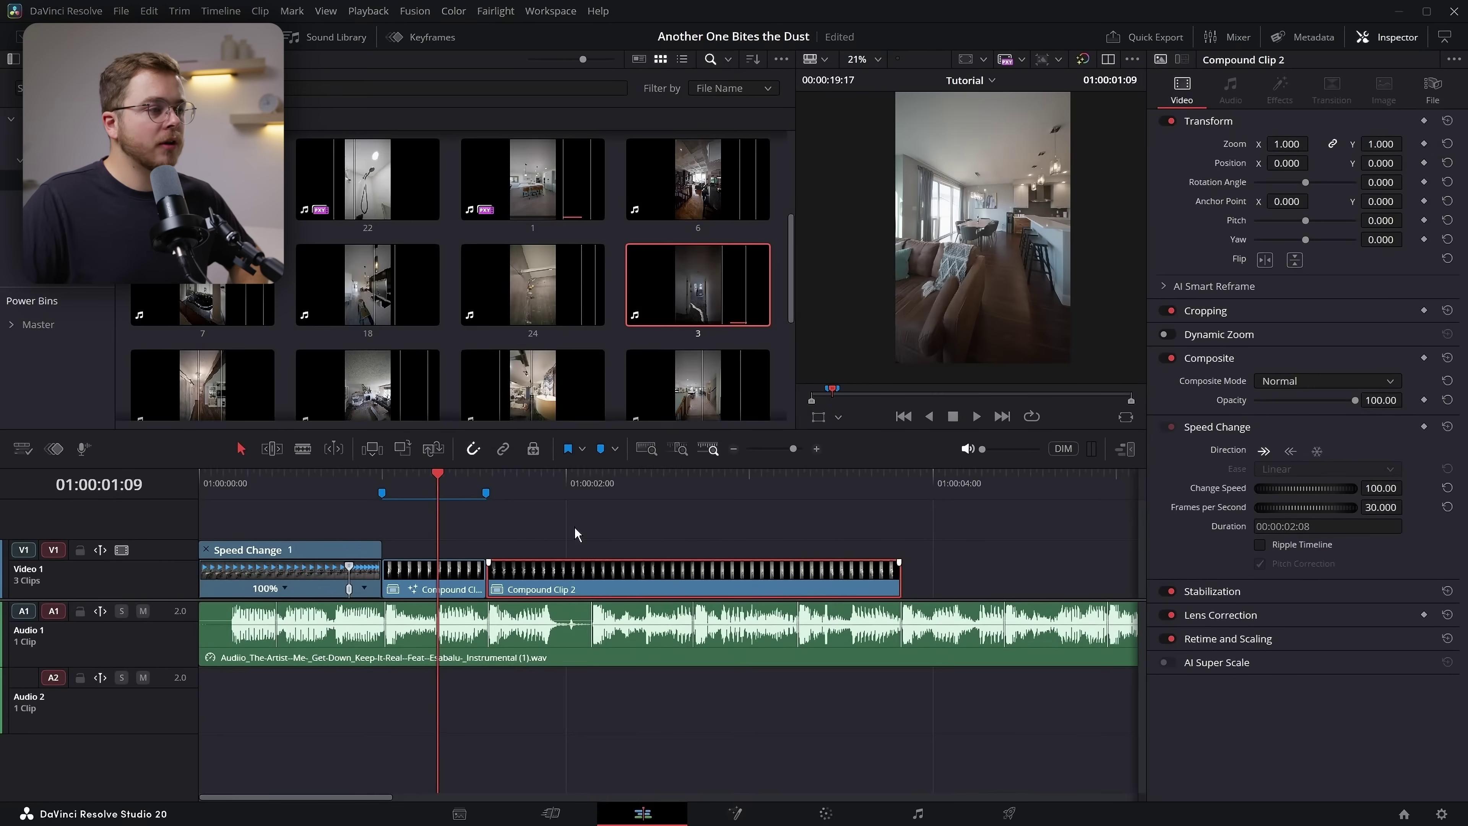
{"action": "left_click", "coordinate": [513, 491]}
{"action": "left_click", "coordinate": [729, 813]}
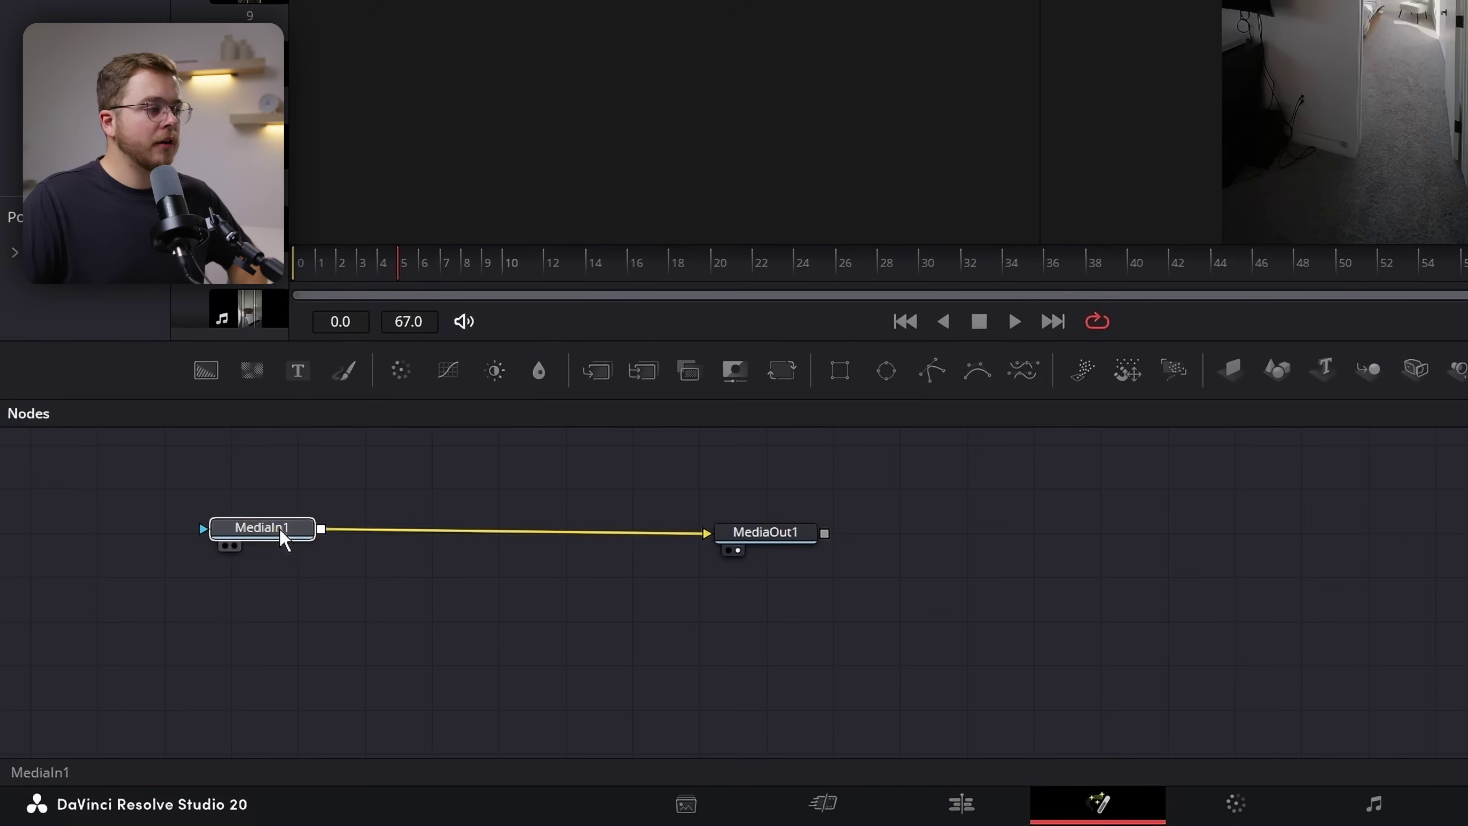
{"action": "key", "text": "ctrl+v"}
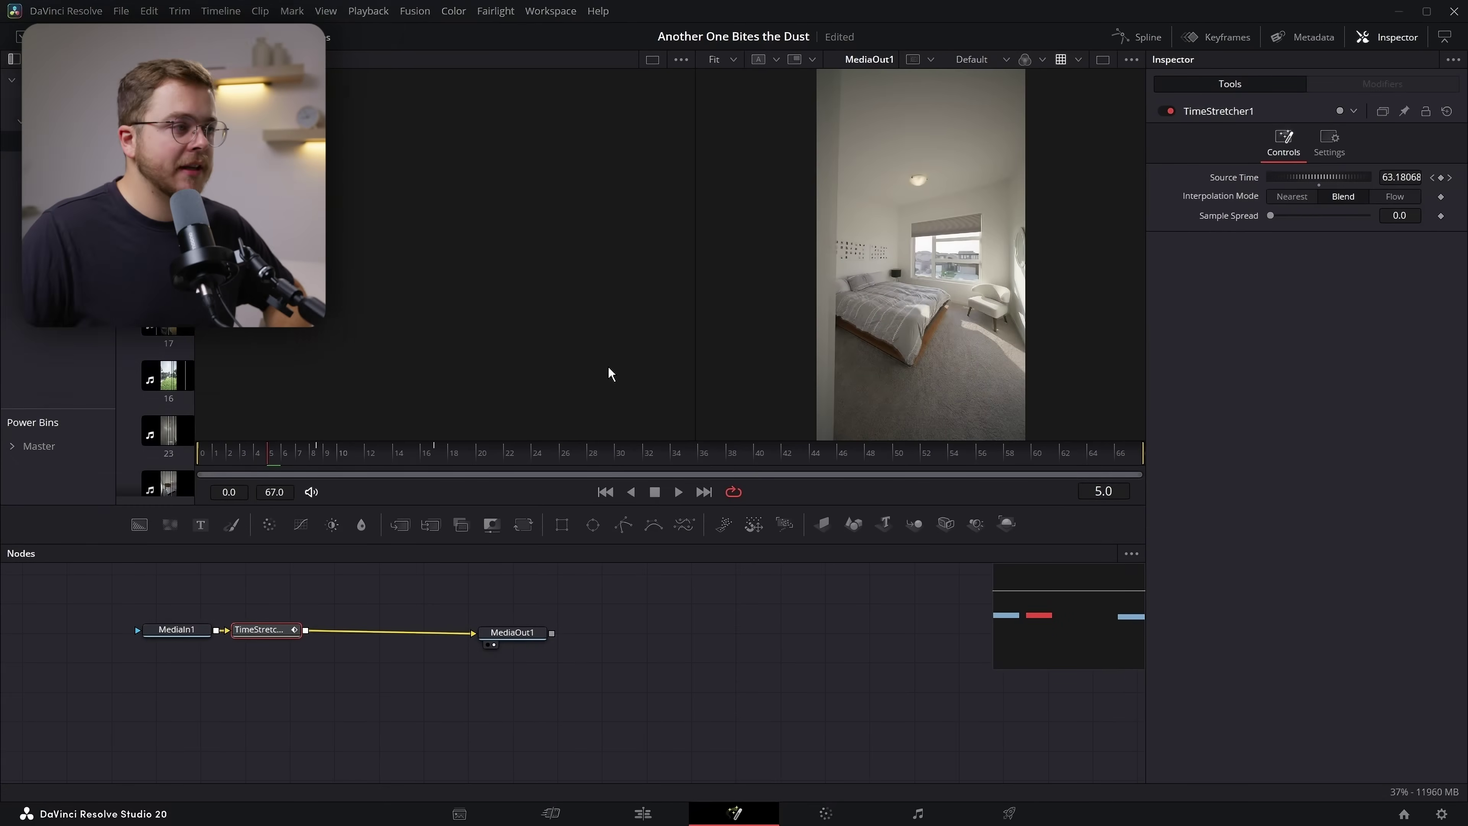
Cut Compound Clip 2 at 01:00:02:04, delete the remainder, and play the edit from near the start
{"action": "left_click", "coordinate": [433, 456]}
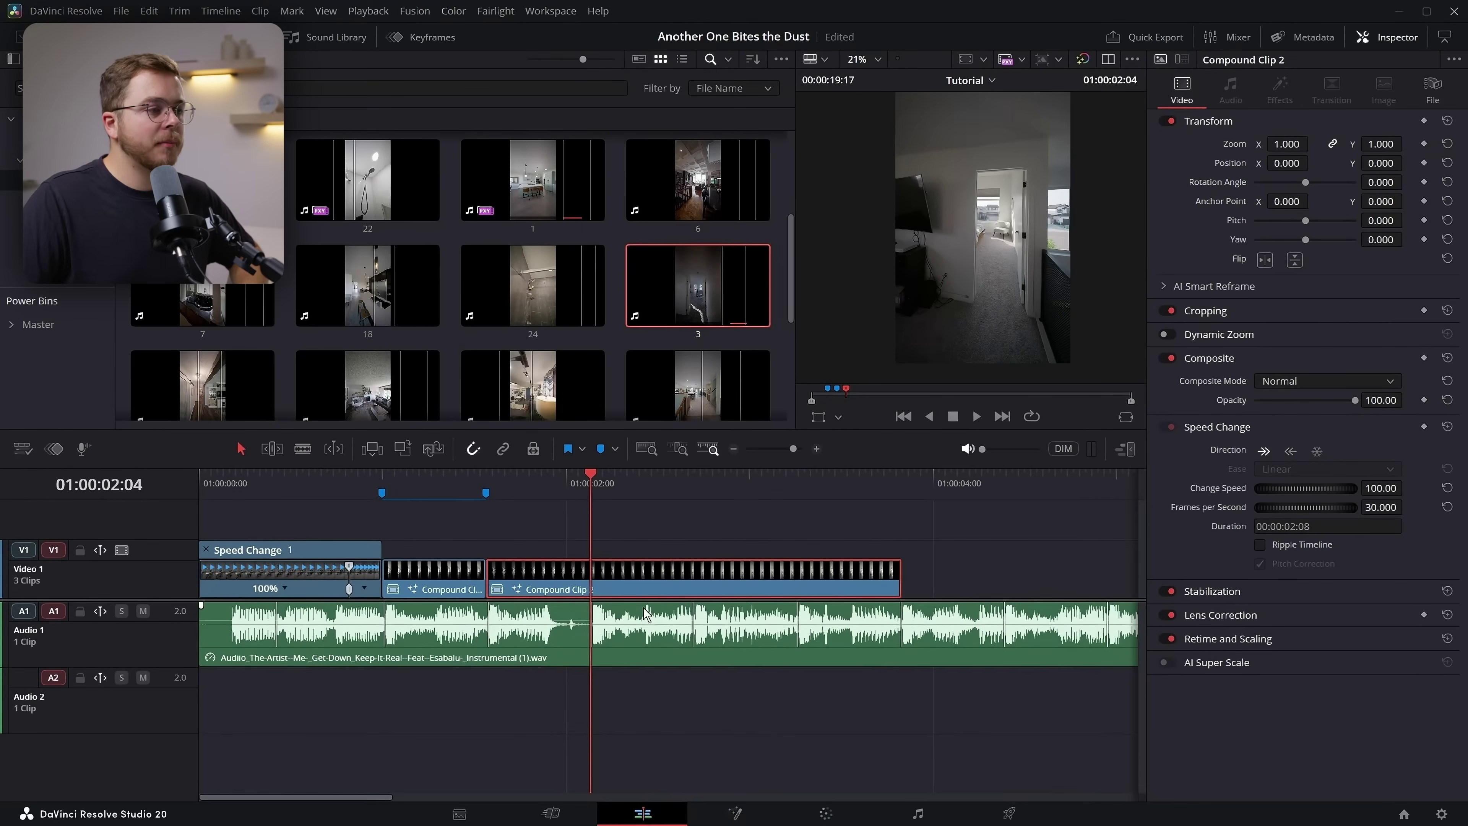
{"action": "key", "text": "ctrl+b"}
{"action": "key", "text": "Delete"}
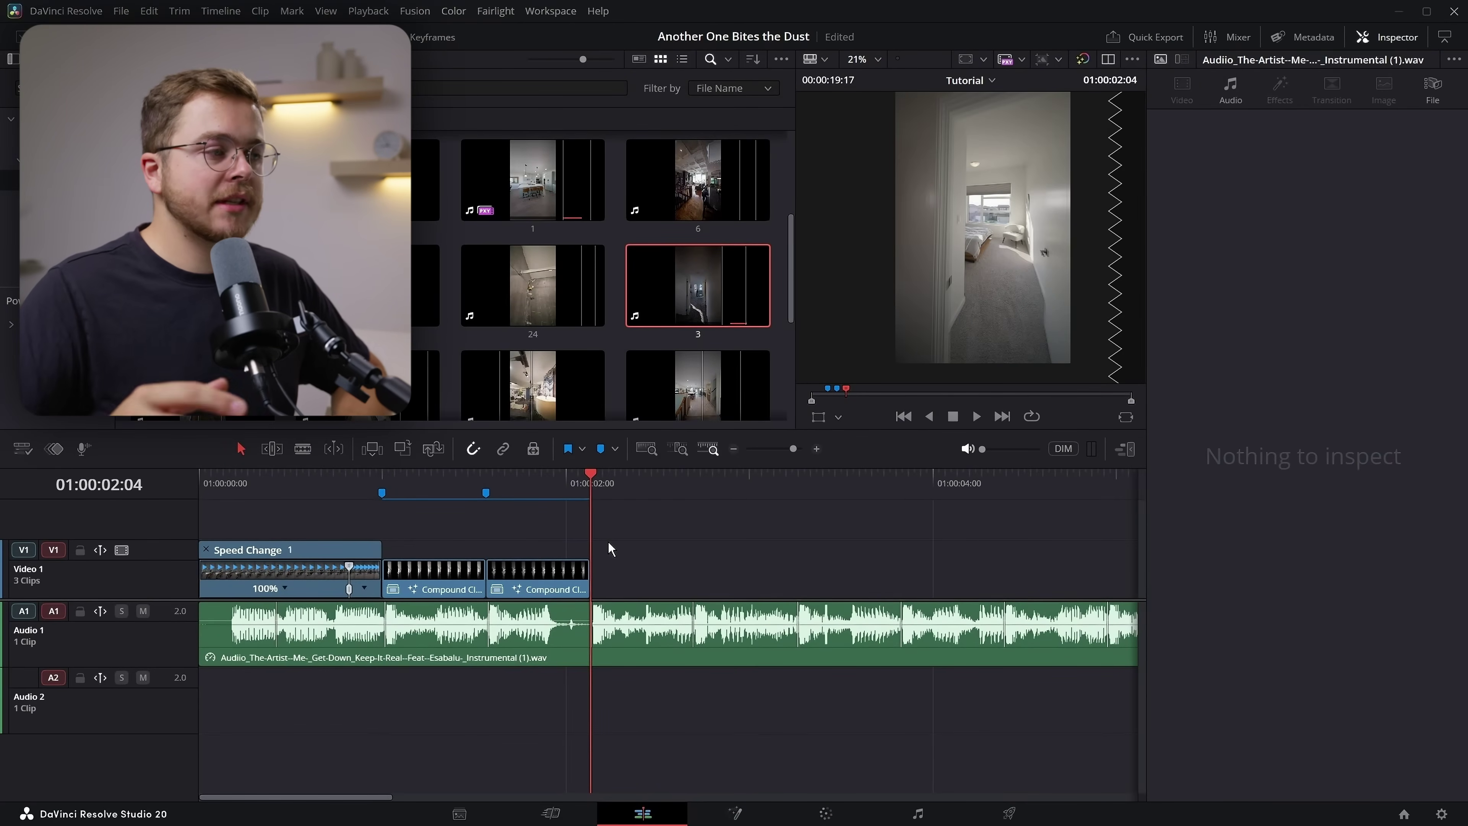
{"action": "left_click", "coordinate": [242, 496]}
{"action": "key", "text": "space"}
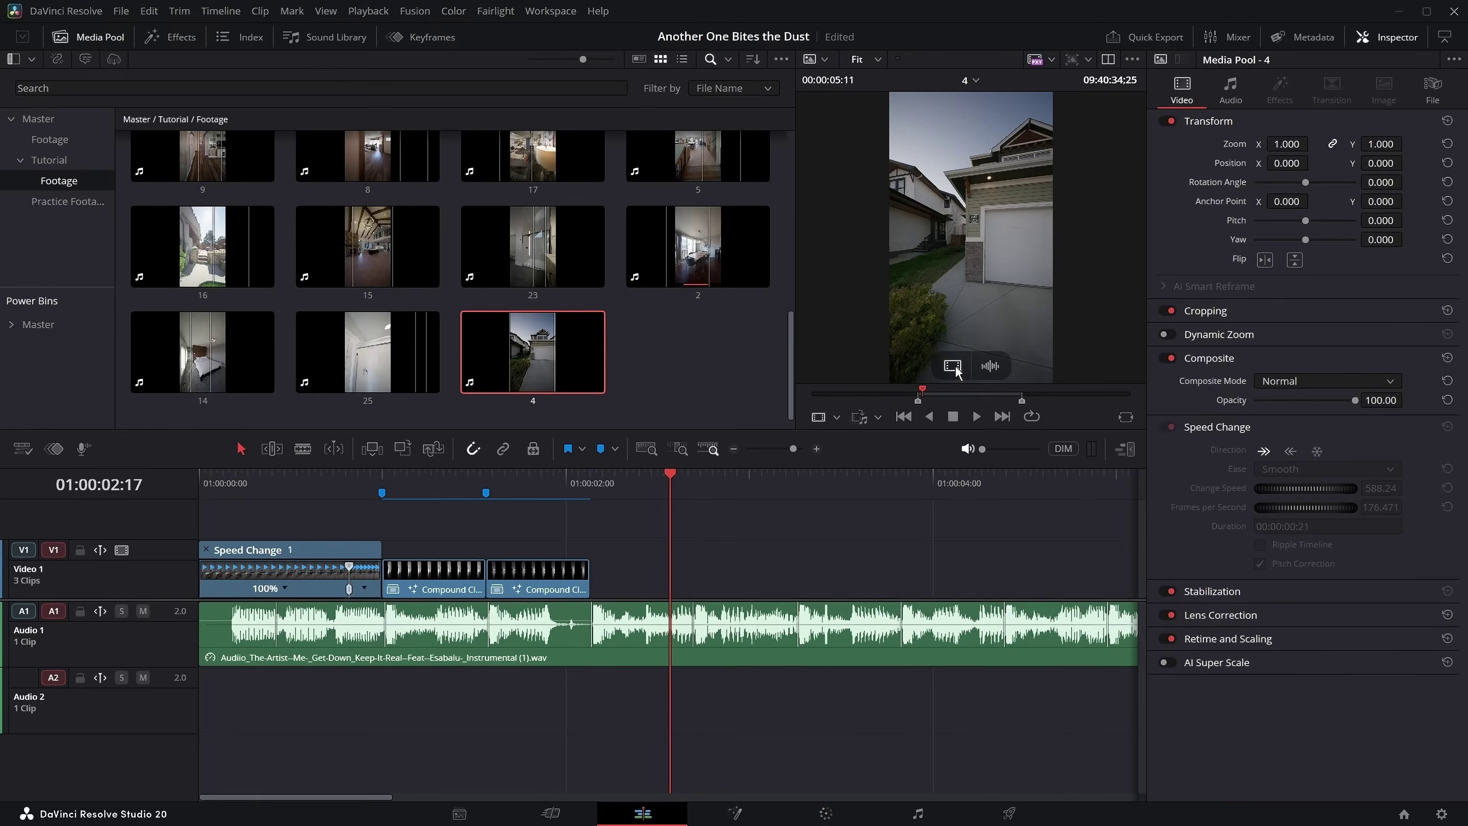
Add the video of exterior clip 4 to the timeline and move it down onto Video 1, directly after Compound Clip 2
{"action": "left_click_drag", "start_coordinate": [956, 370], "coordinate": [398, 515]}
{"action": "left_click", "coordinate": [431, 534]}
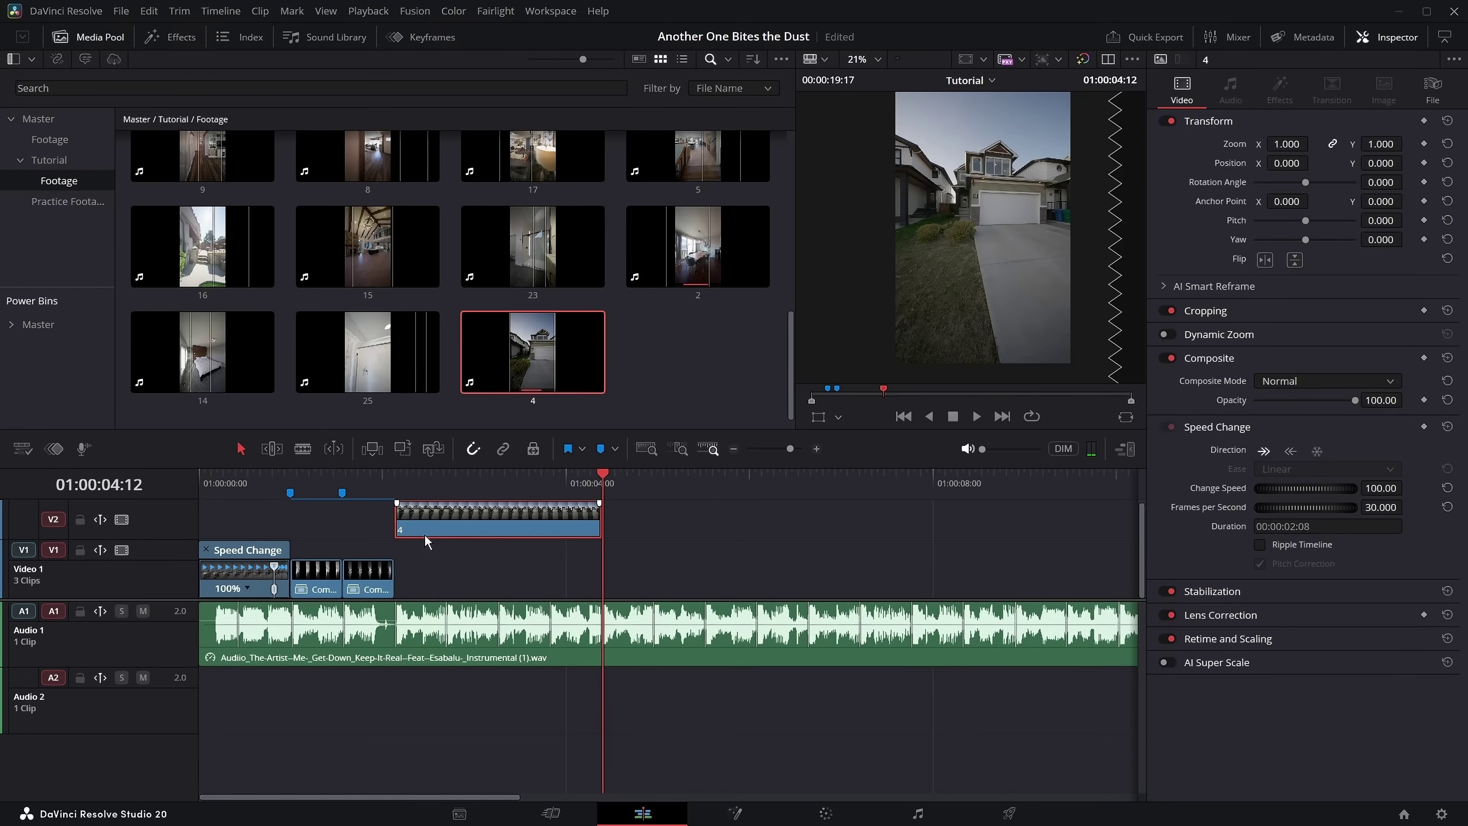
{"action": "key", "text": "alt+Down"}
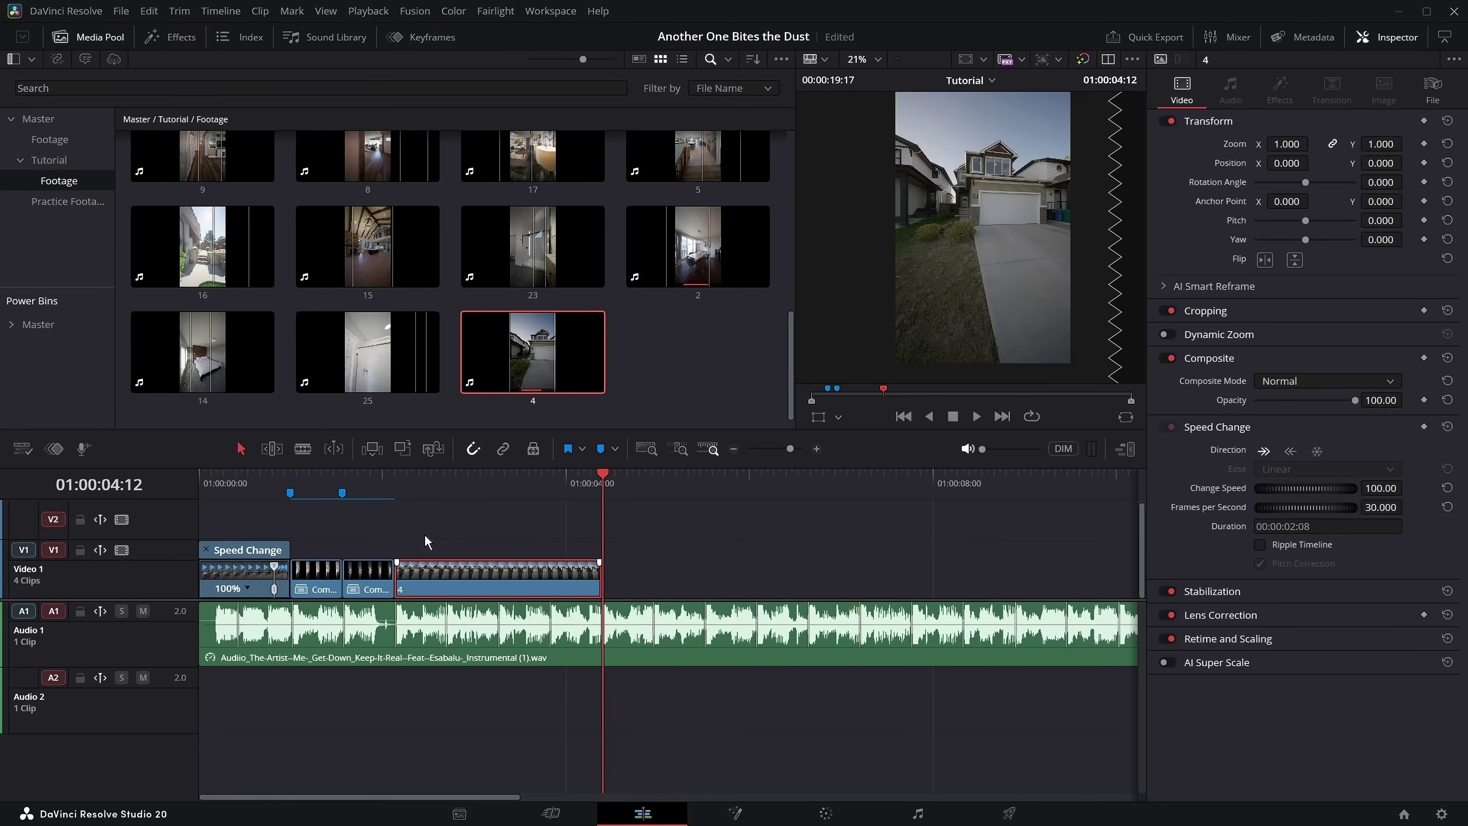
Turn clip 4 into a compound clip and insert the copied TimeStretcher node after MediaIn1 in its Fusion composition
{"action": "left_click", "coordinate": [494, 484]}
{"action": "right_click", "coordinate": [505, 585]}
{"action": "left_click", "coordinate": [663, 31]}
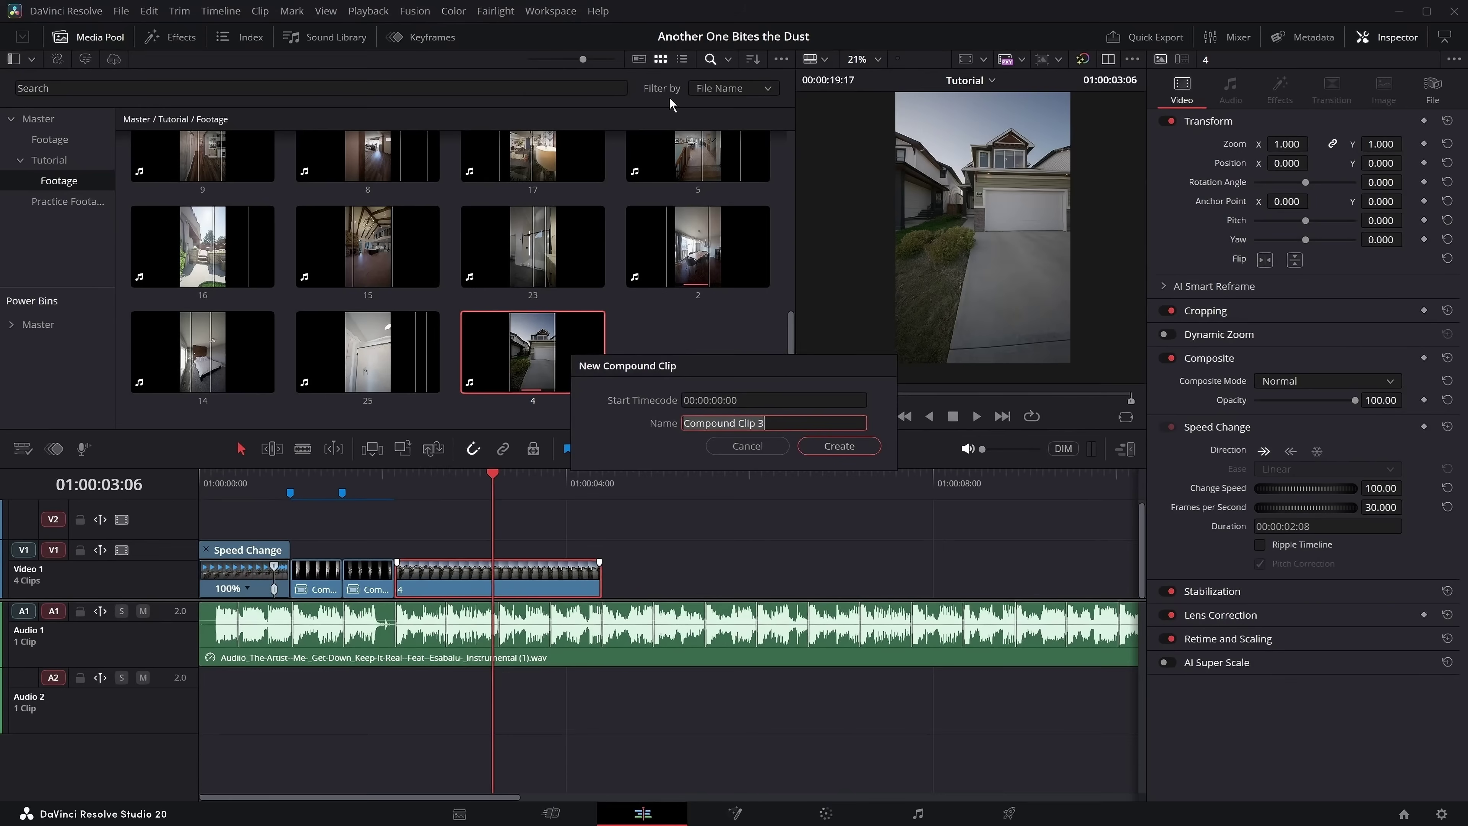
{"action": "left_click", "coordinate": [838, 446]}
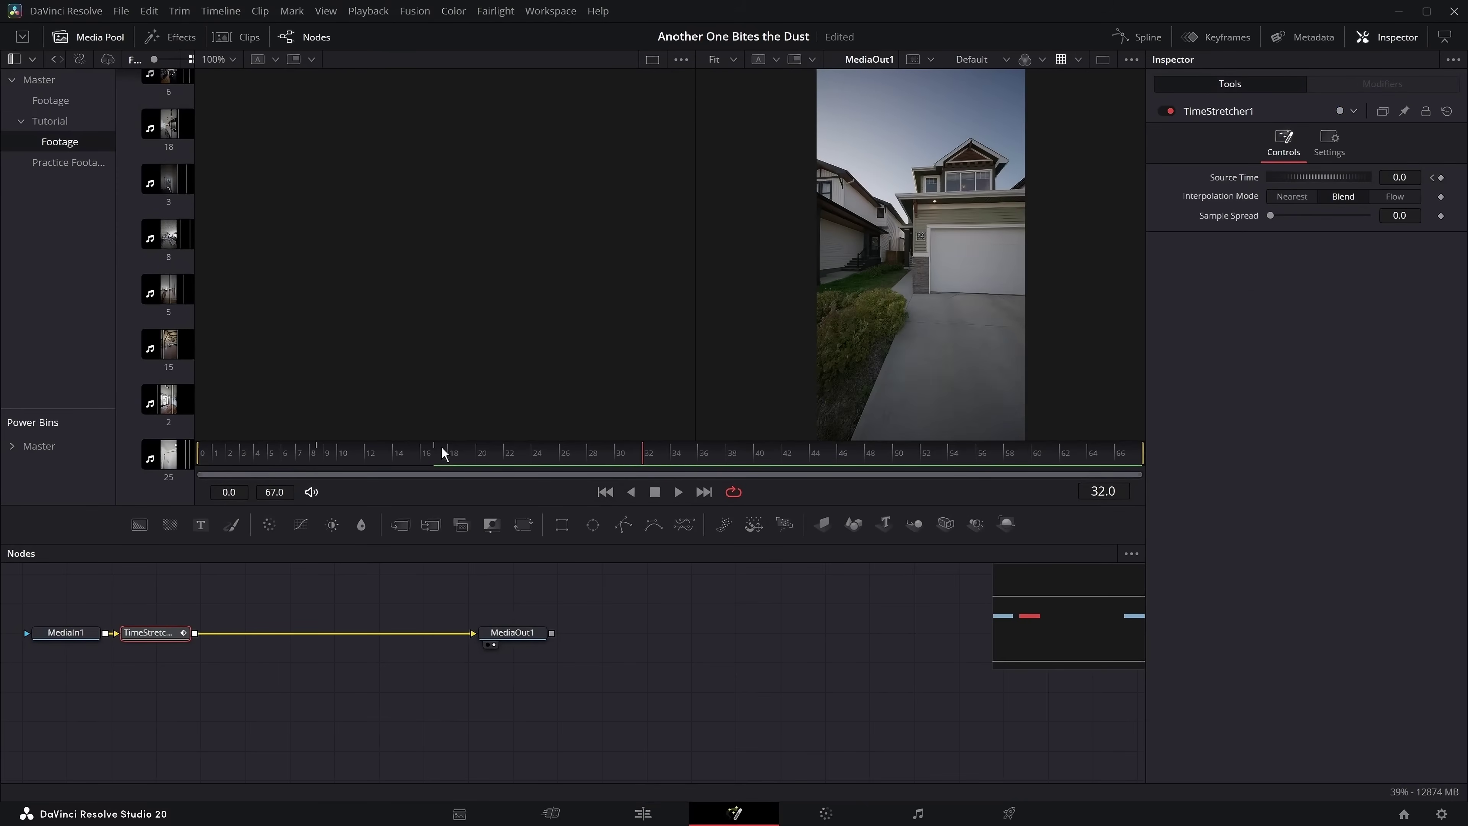
{"action": "left_click", "coordinate": [631, 821]}
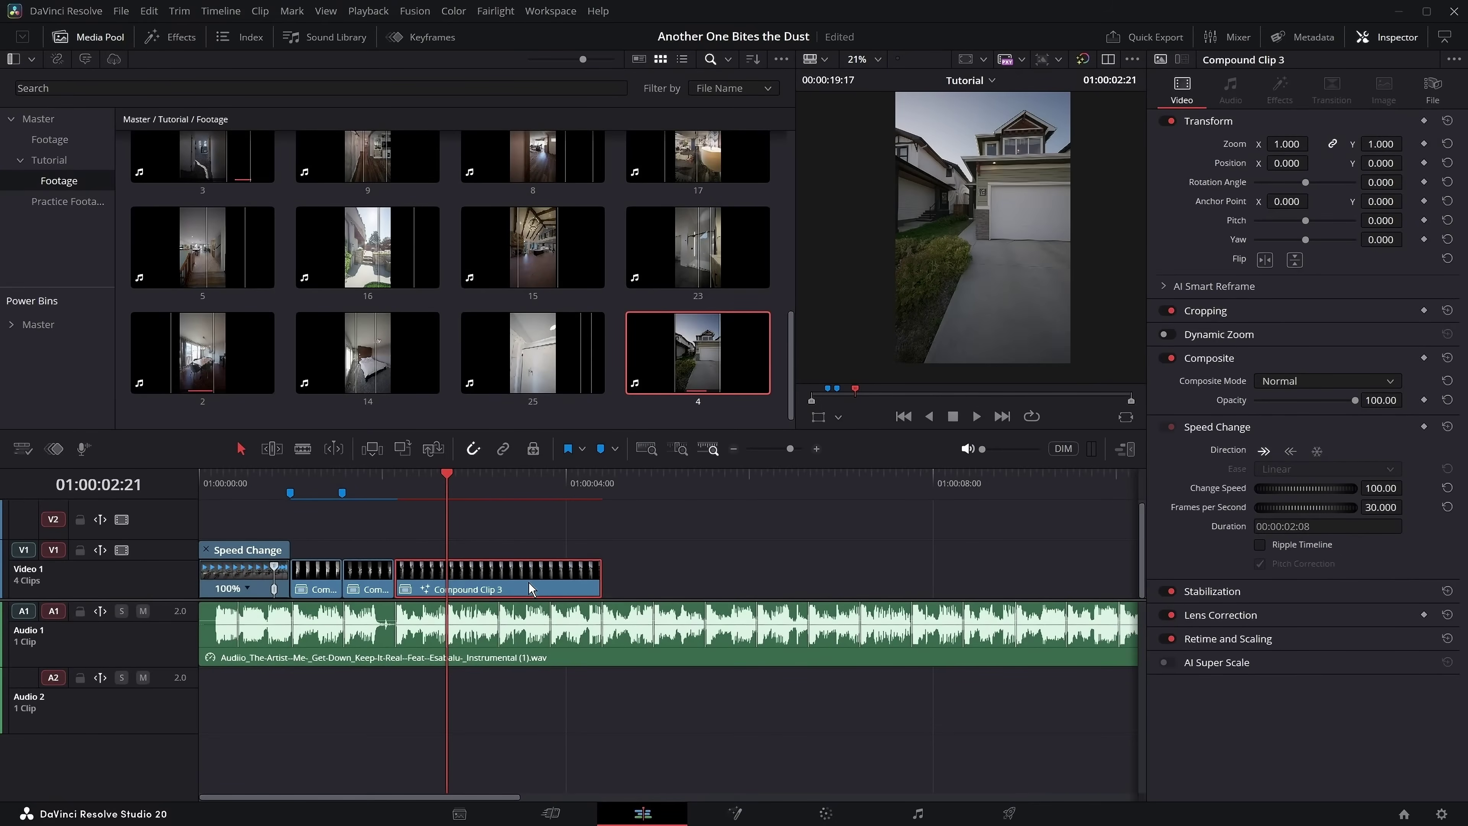
Trim the end of Compound Clip 3 to 01:00:02:21 and play back its join with the preceding clip
{"action": "left_click", "coordinate": [369, 489]}
{"action": "key", "text": "space"}
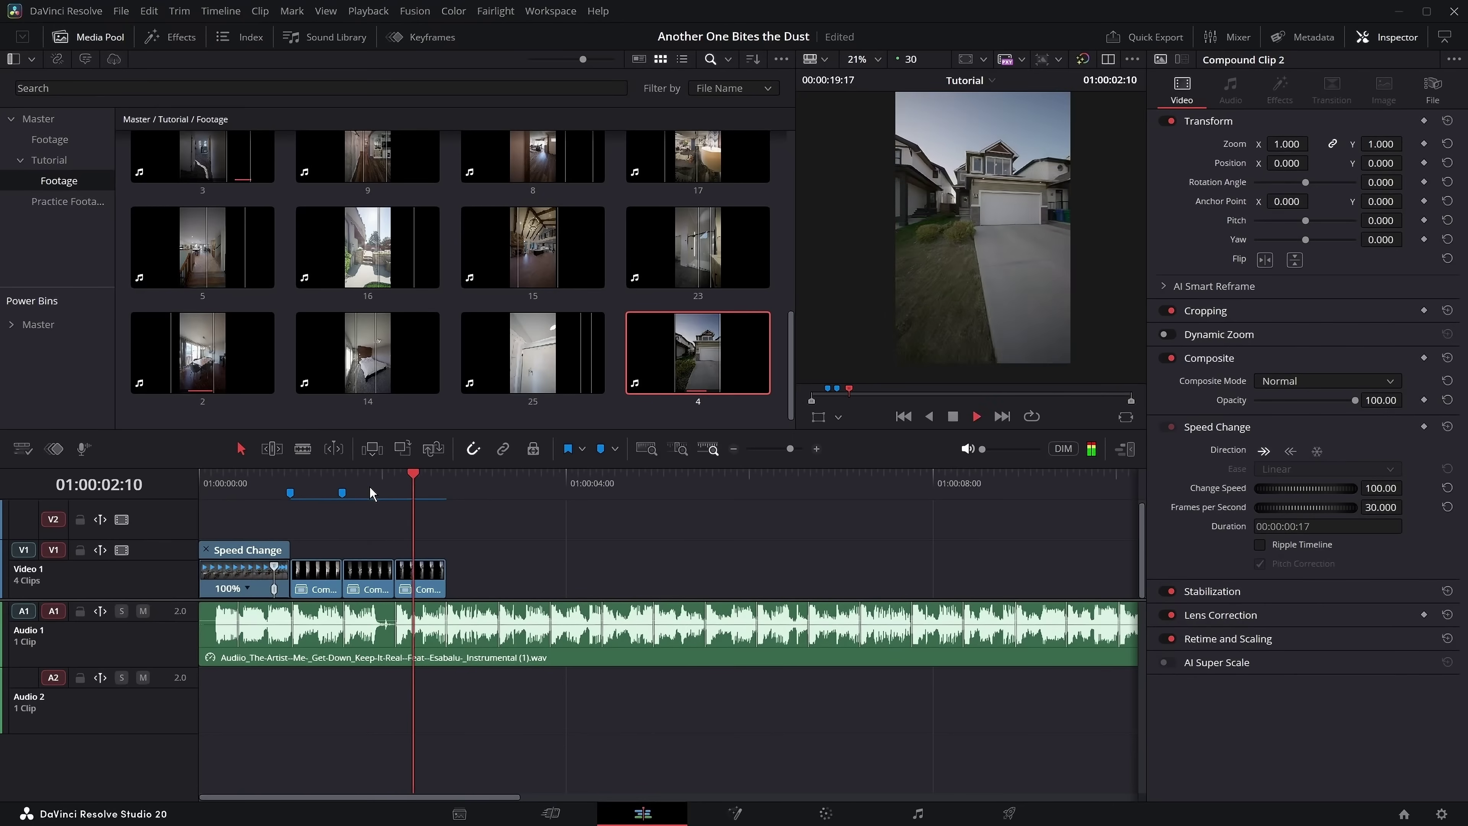
{"action": "key", "text": "space"}
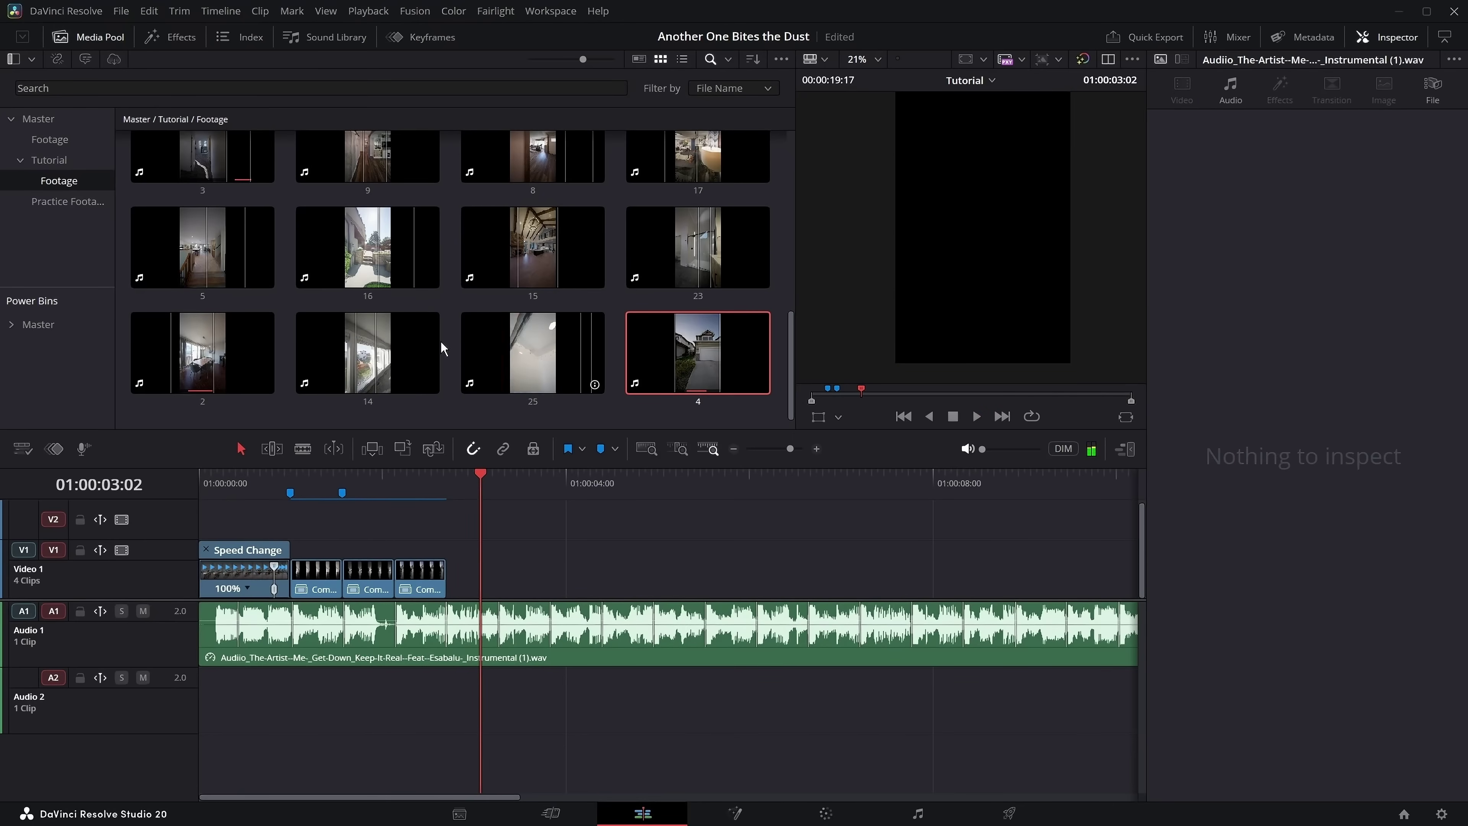
Open clip 5 from the media pool in the source viewer
{"action": "left_click", "coordinate": [199, 266]}
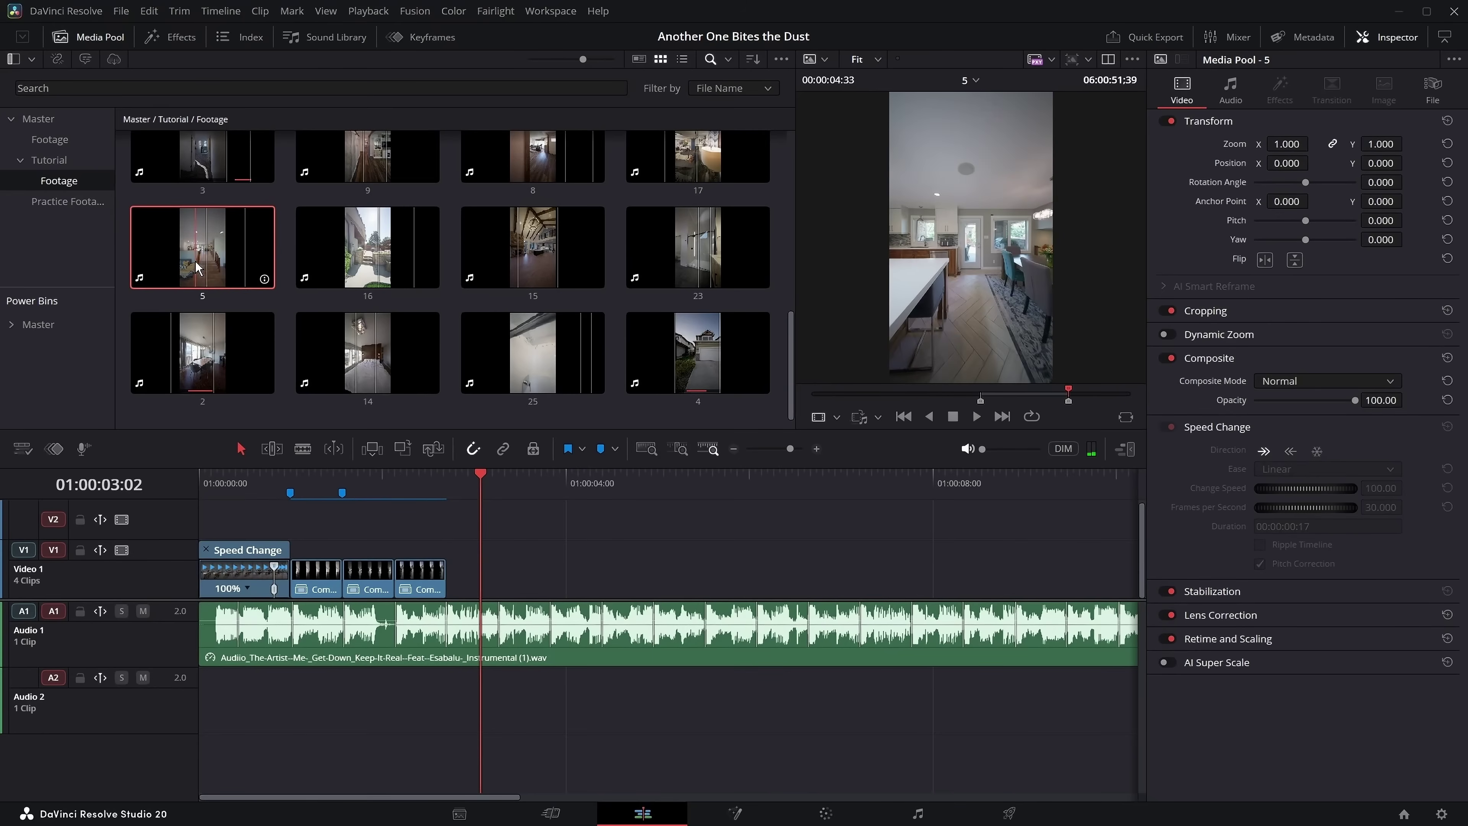
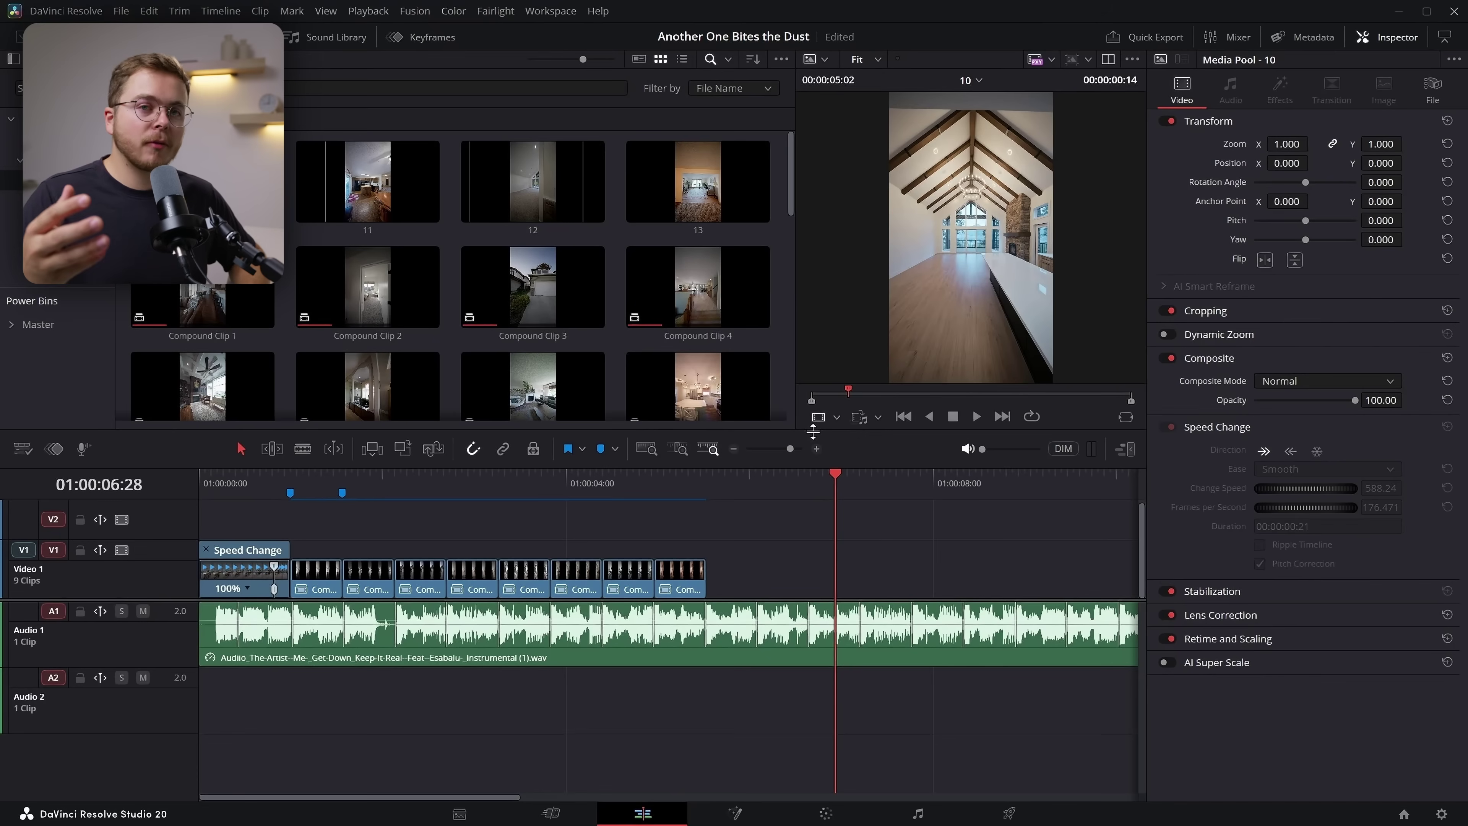
Preview clip 10 in the source viewer and place it on Video 1 directly after the last compound clip
{"action": "left_click_drag", "start_coordinate": [850, 399], "coordinate": [906, 399]}
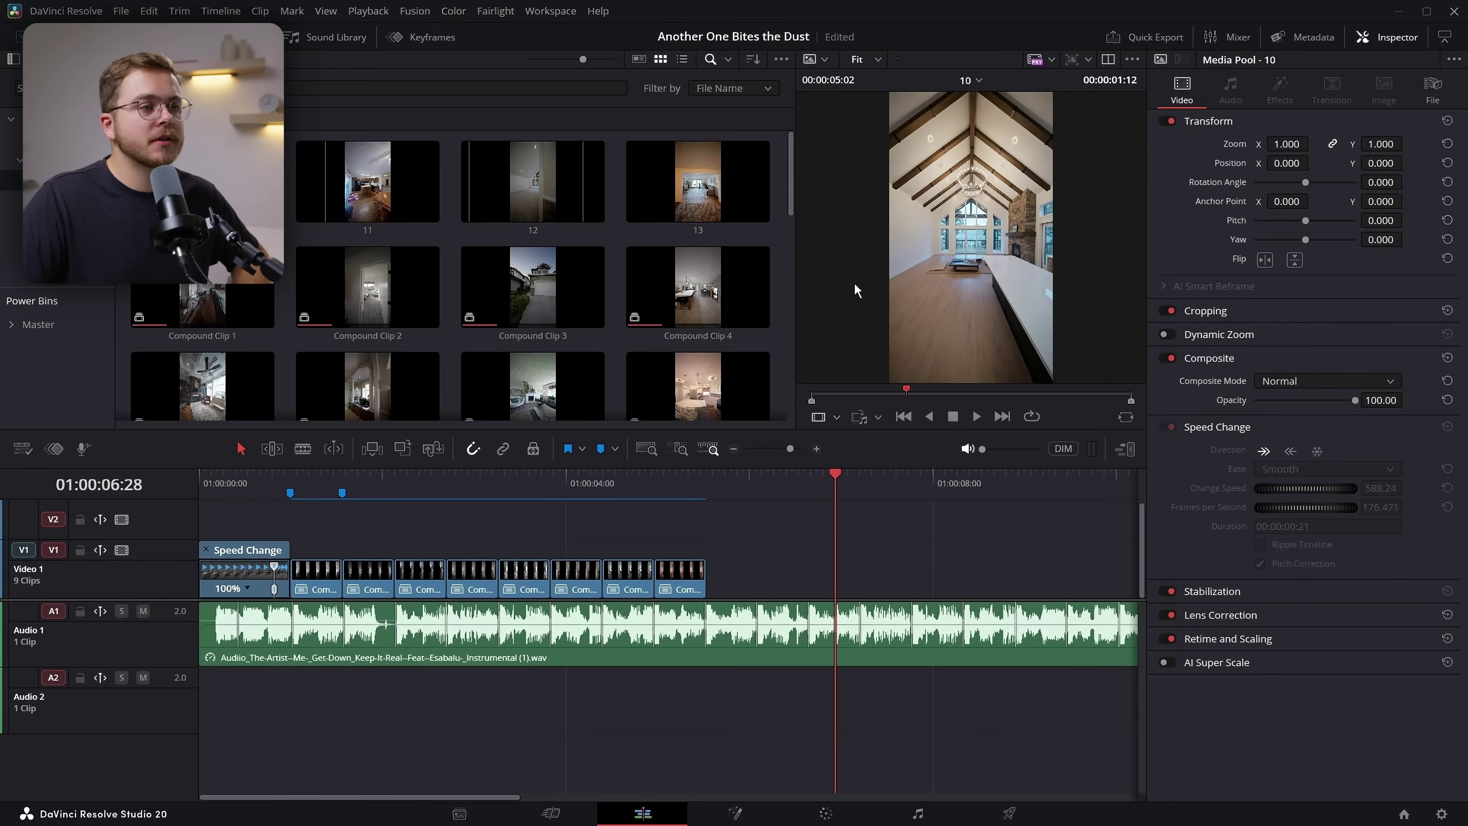
{"action": "left_click_drag", "start_coordinate": [945, 231], "coordinate": [714, 570]}
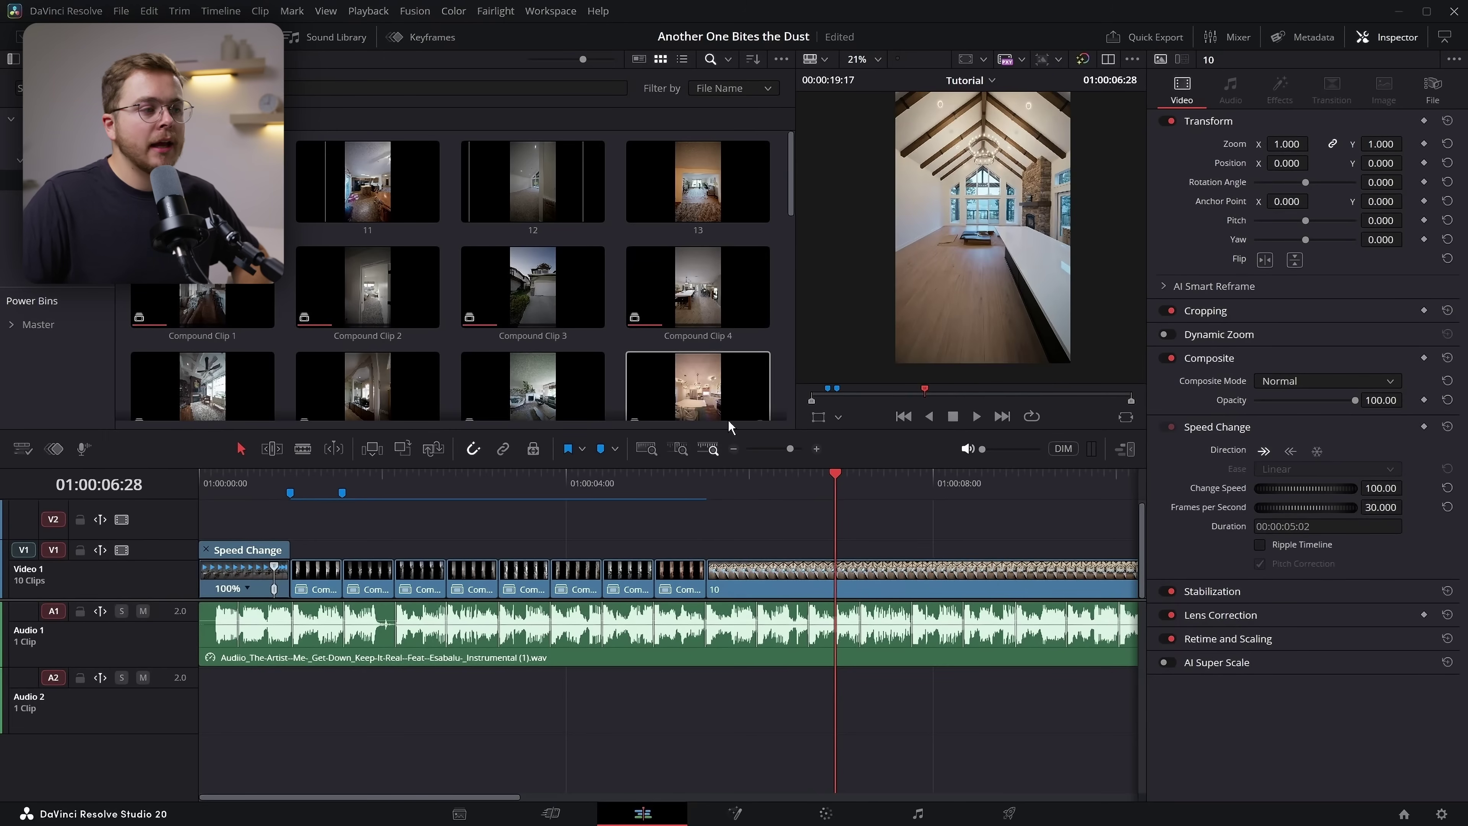
{"action": "left_click_drag", "start_coordinate": [700, 500], "coordinate": [722, 510]}
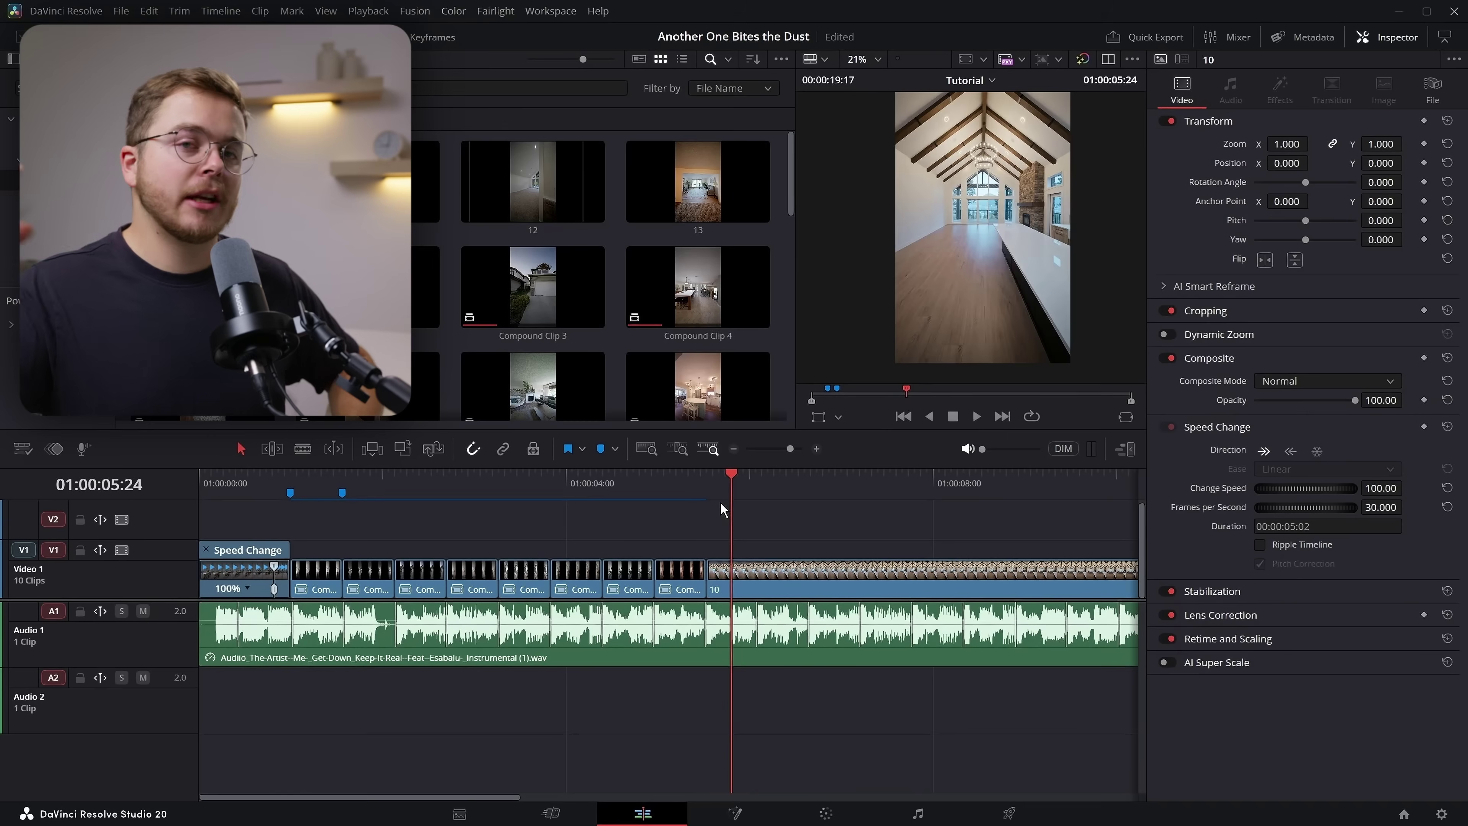
{"action": "scroll", "coordinate": [812, 567], "scroll_direction": "right", "scroll_amount": 3}
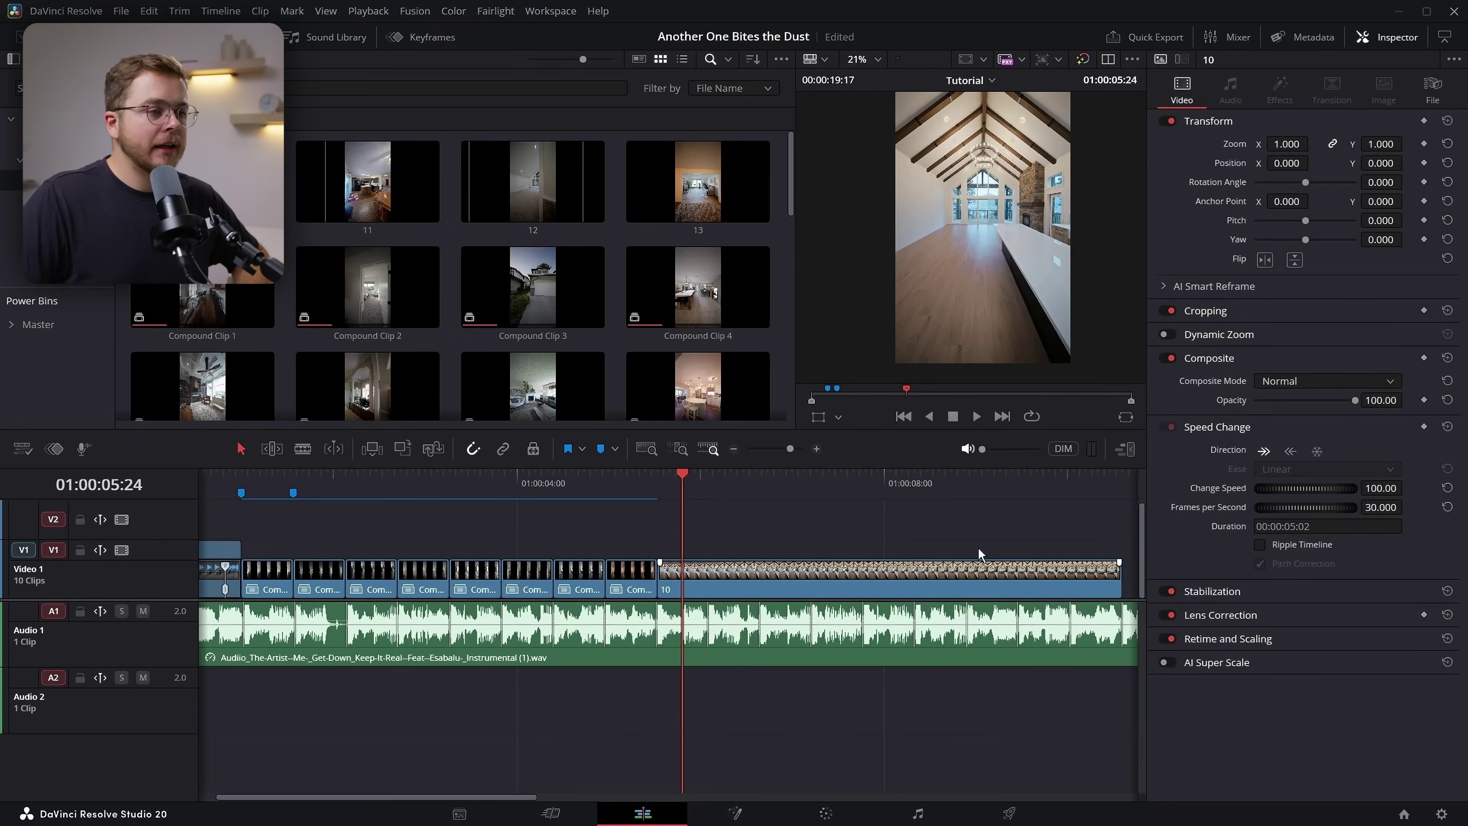
Show the retime controls on clip 10 and add one speed point near its start and another well into the clip
{"action": "left_click_drag", "start_coordinate": [572, 480], "coordinate": [589, 480]}
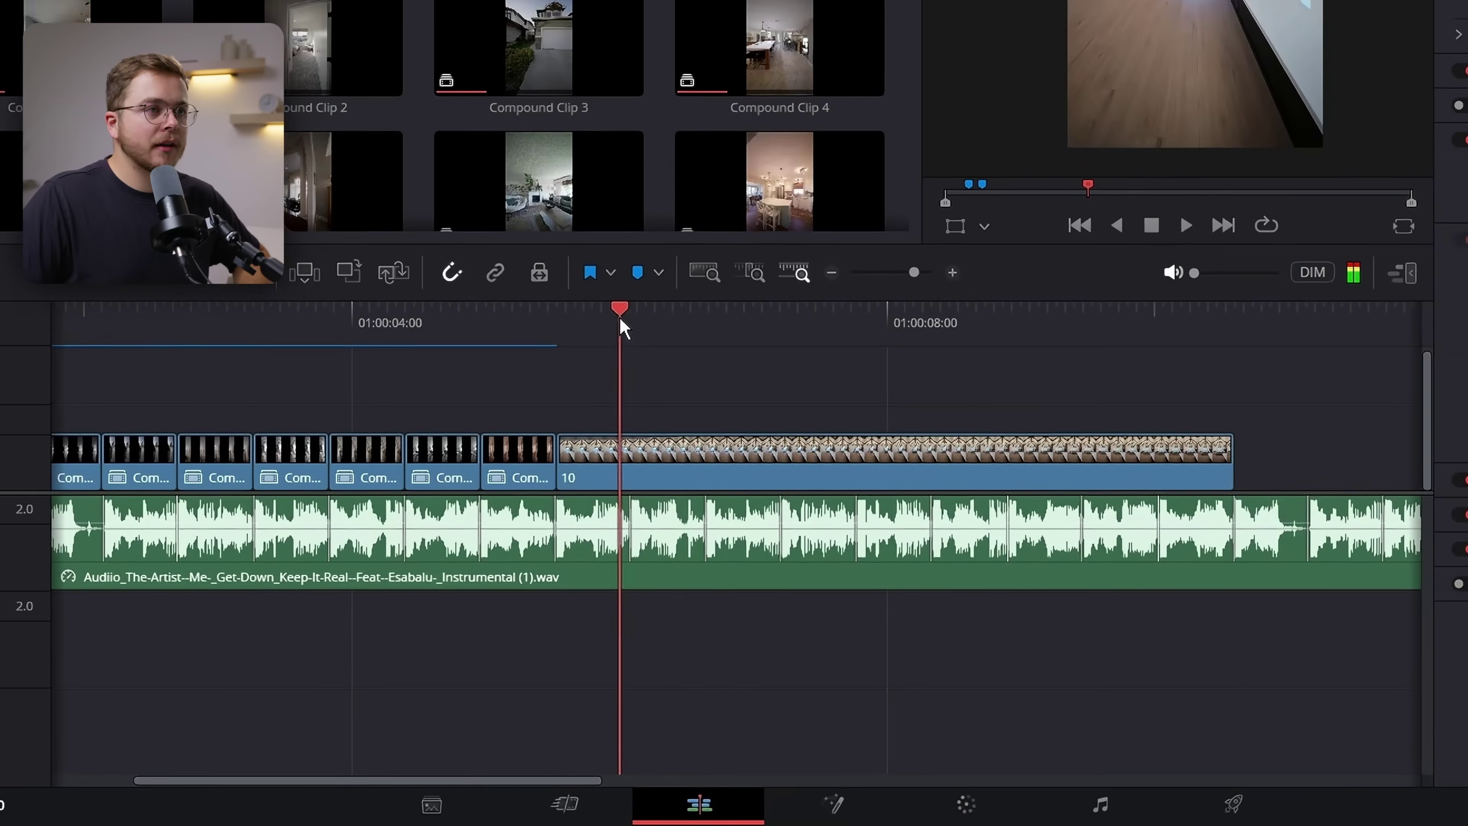
{"action": "mouse_move", "coordinate": [620, 318]}
{"action": "left_mouse_down"}
{"action": "mouse_move", "coordinate": [667, 319]}
{"action": "mouse_move", "coordinate": [636, 319]}
{"action": "mouse_move", "coordinate": [620, 300]}
{"action": "left_mouse_up"}
{"action": "left_click", "coordinate": [703, 470]}
{"action": "key", "text": "ctrl+r"}
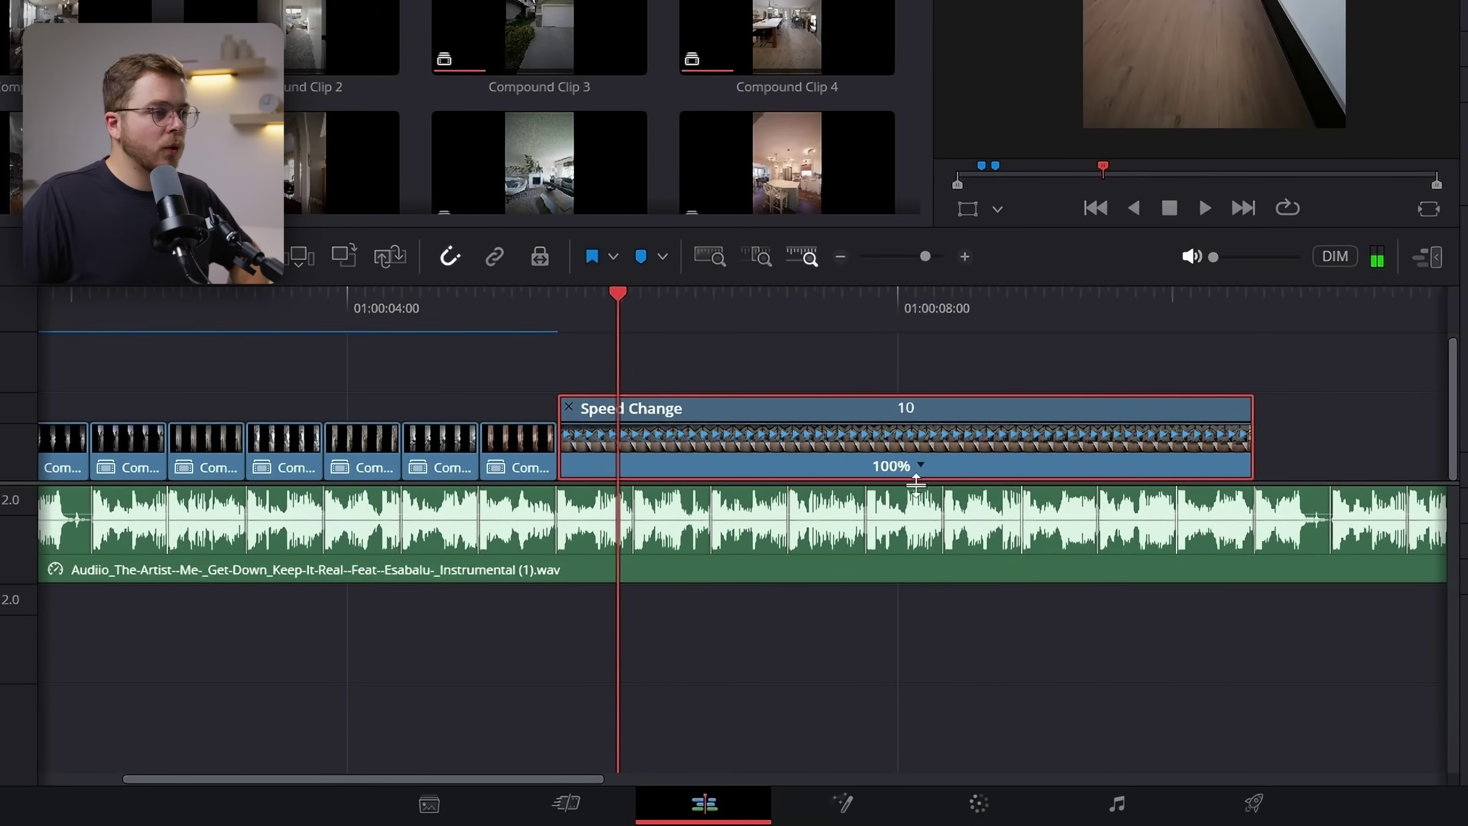
{"action": "left_click", "coordinate": [923, 469]}
{"action": "left_click", "coordinate": [977, 501]}
{"action": "mouse_move", "coordinate": [619, 295]}
{"action": "left_mouse_down"}
{"action": "mouse_move", "coordinate": [1075, 296]}
{"action": "mouse_move", "coordinate": [1011, 301]}
{"action": "left_mouse_up"}
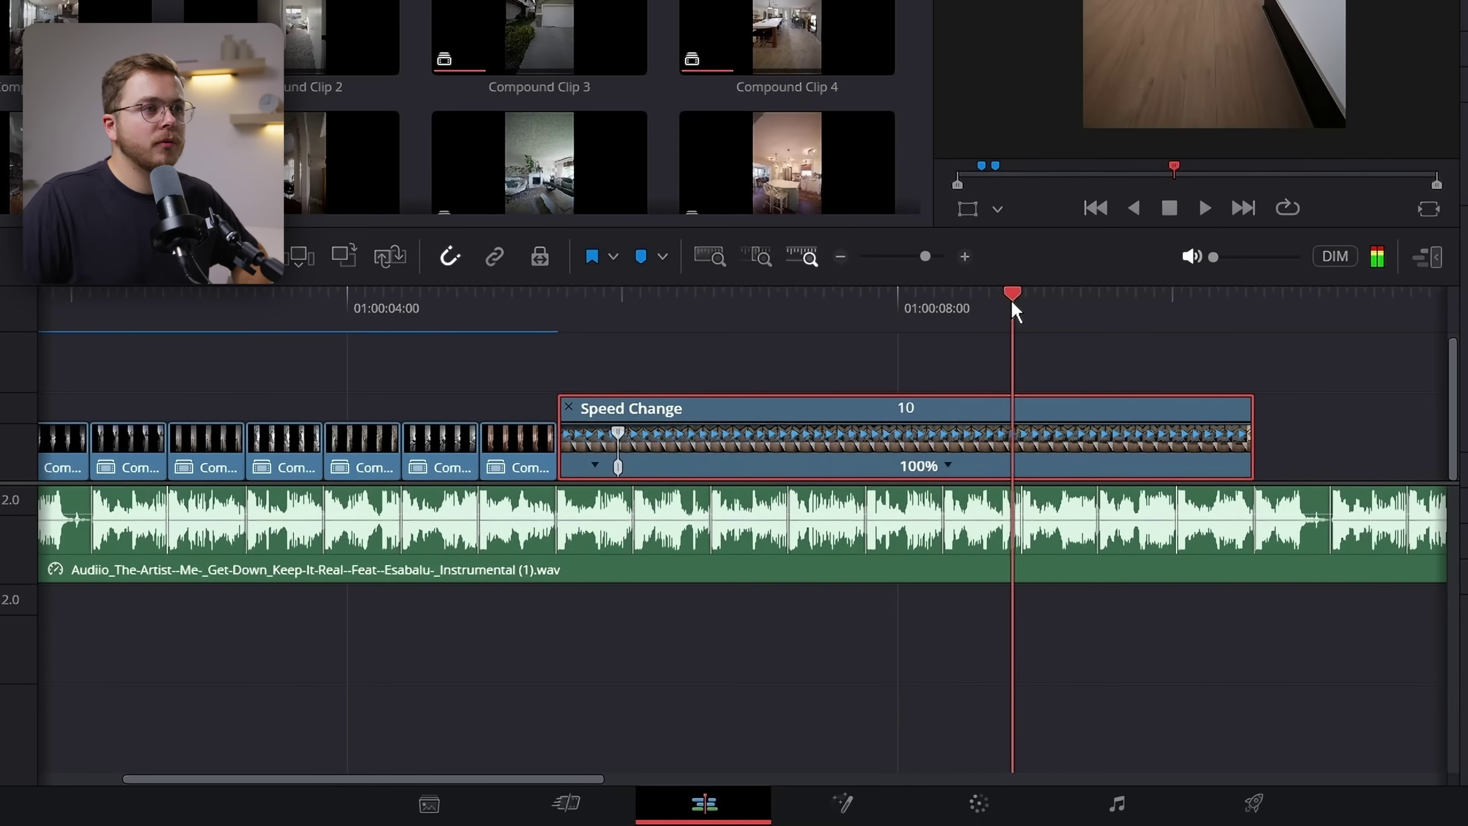
{"action": "left_click", "coordinate": [948, 467]}
{"action": "left_click", "coordinate": [985, 500]}
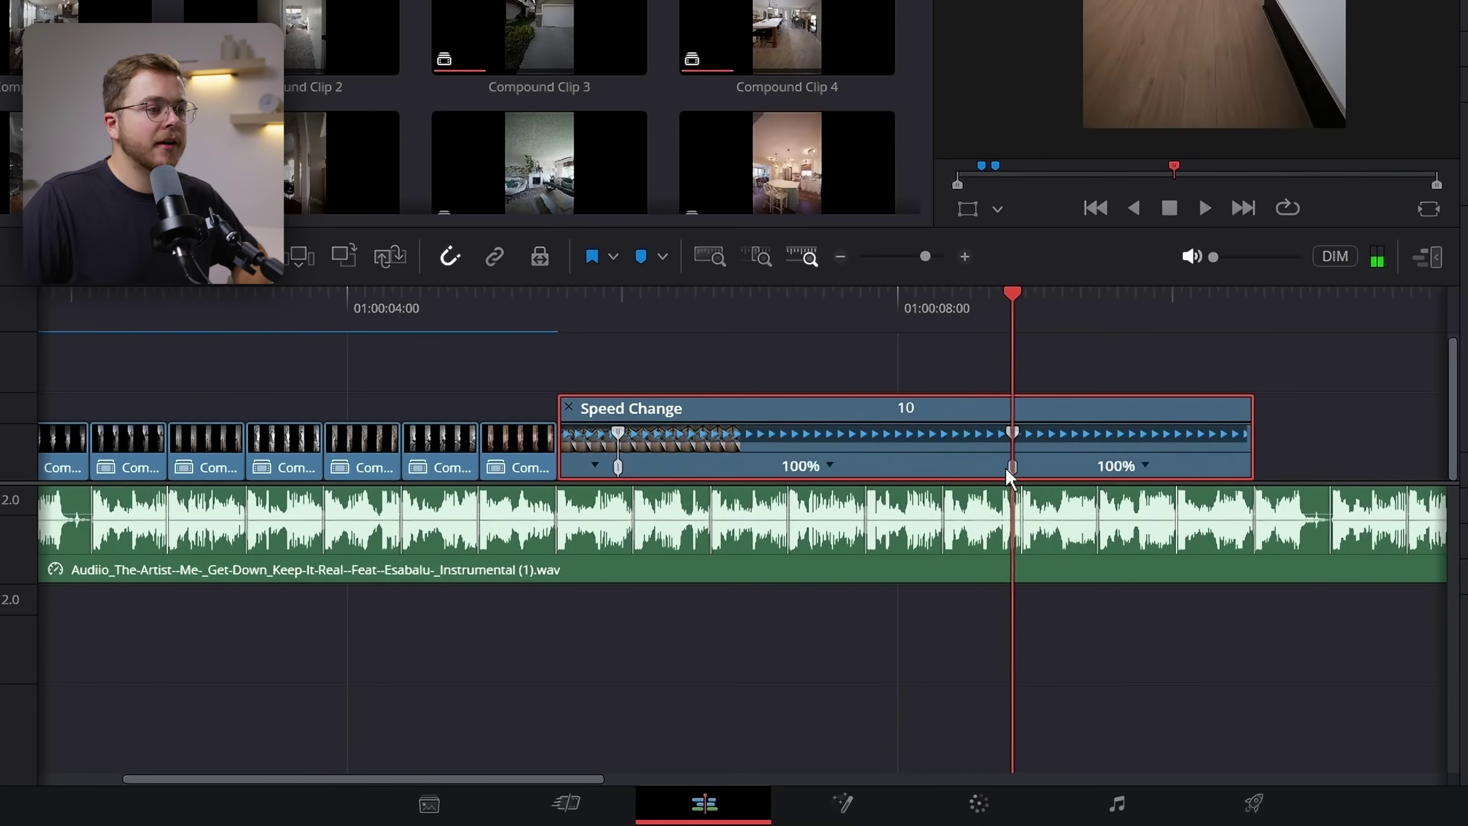
Compress clip 10's section between the speed points to 1433% and trim the clip's end to the music beat
{"action": "left_click_drag", "start_coordinate": [1010, 466], "coordinate": [649, 471]}
{"action": "left_click_drag", "start_coordinate": [888, 457], "coordinate": [704, 465]}
{"action": "left_click", "coordinate": [632, 301]}
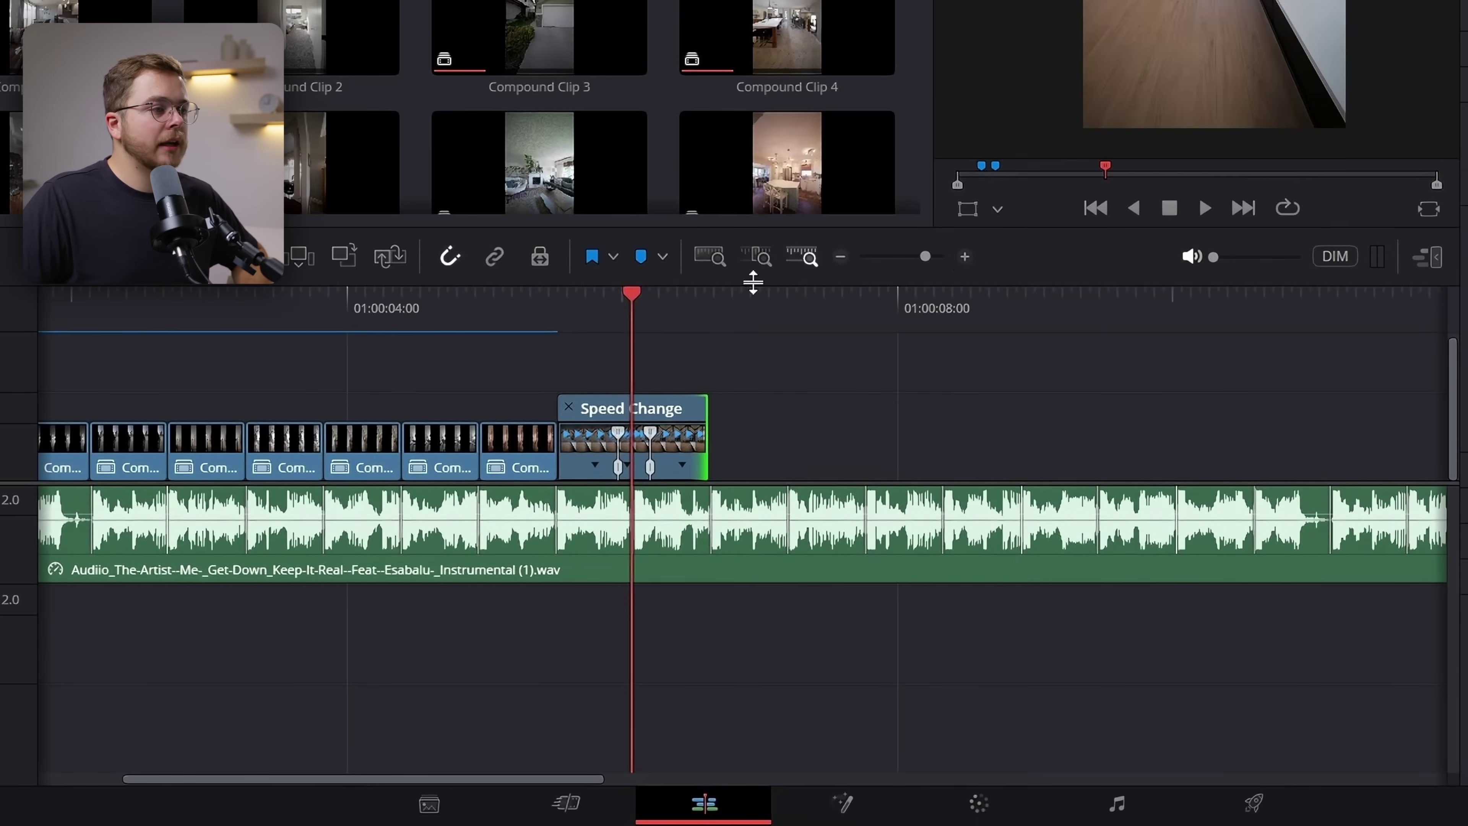
{"action": "left_click", "coordinate": [963, 256]}
{"action": "left_click", "coordinate": [963, 256]}
{"action": "left_click_drag", "start_coordinate": [818, 435], "coordinate": [785, 442]}
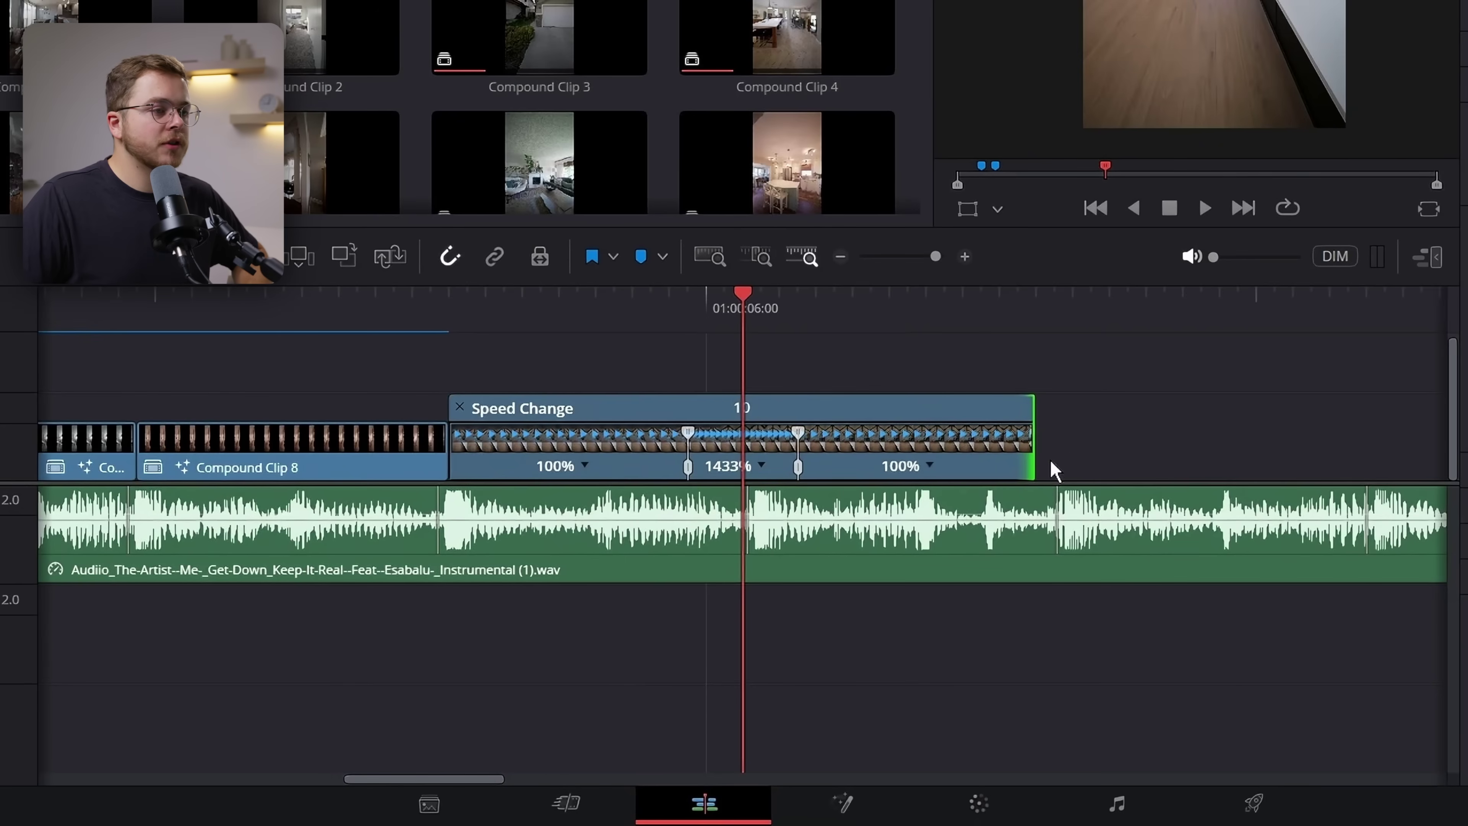
{"action": "left_click_drag", "start_coordinate": [1042, 444], "coordinate": [1053, 442]}
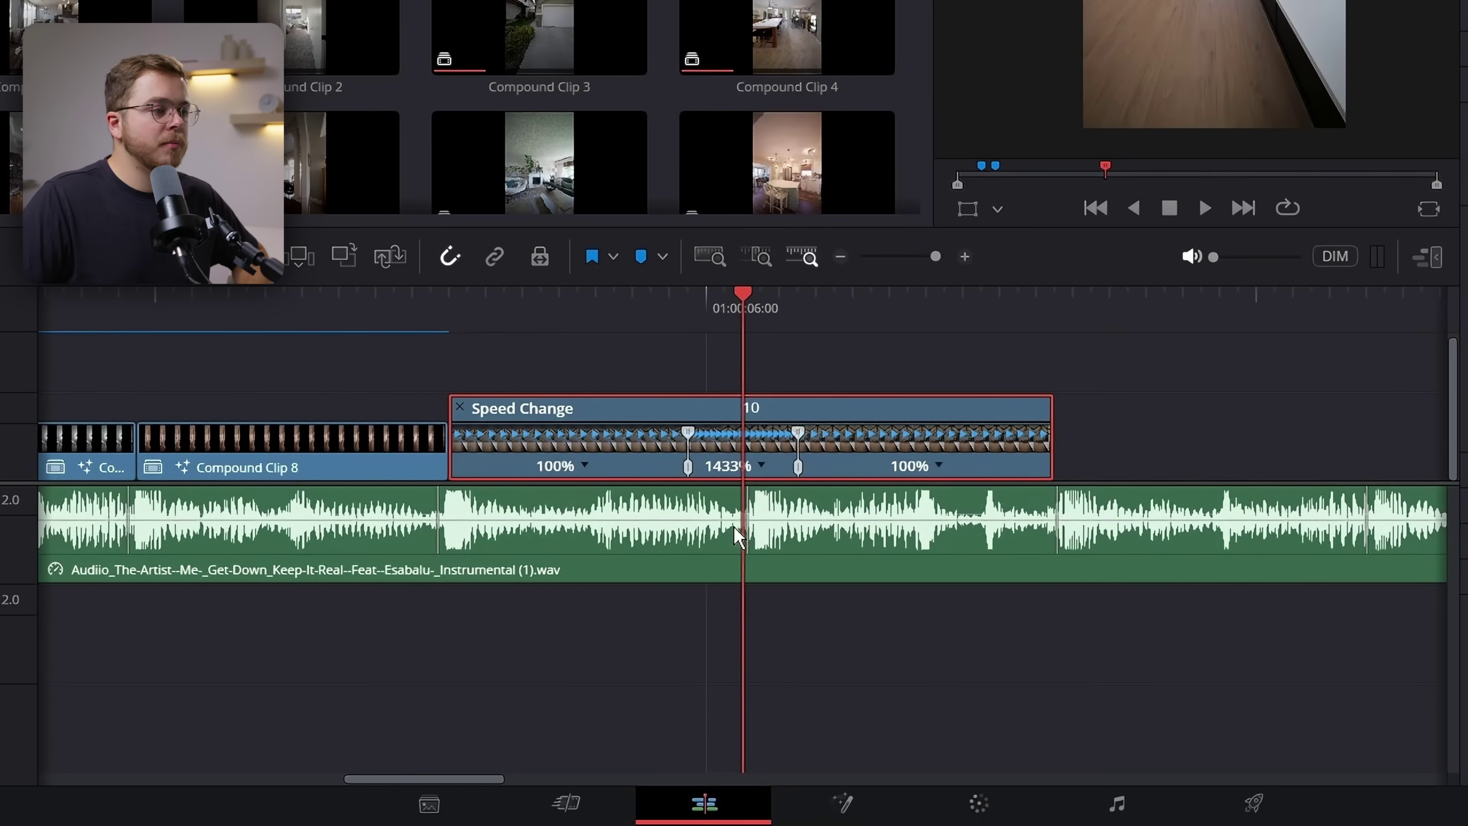
Open clip 10's Retime Speed curve in an enlarged curve editor and smooth both middle speed keyframes
{"action": "left_click_drag", "start_coordinate": [756, 326], "coordinate": [691, 327]}
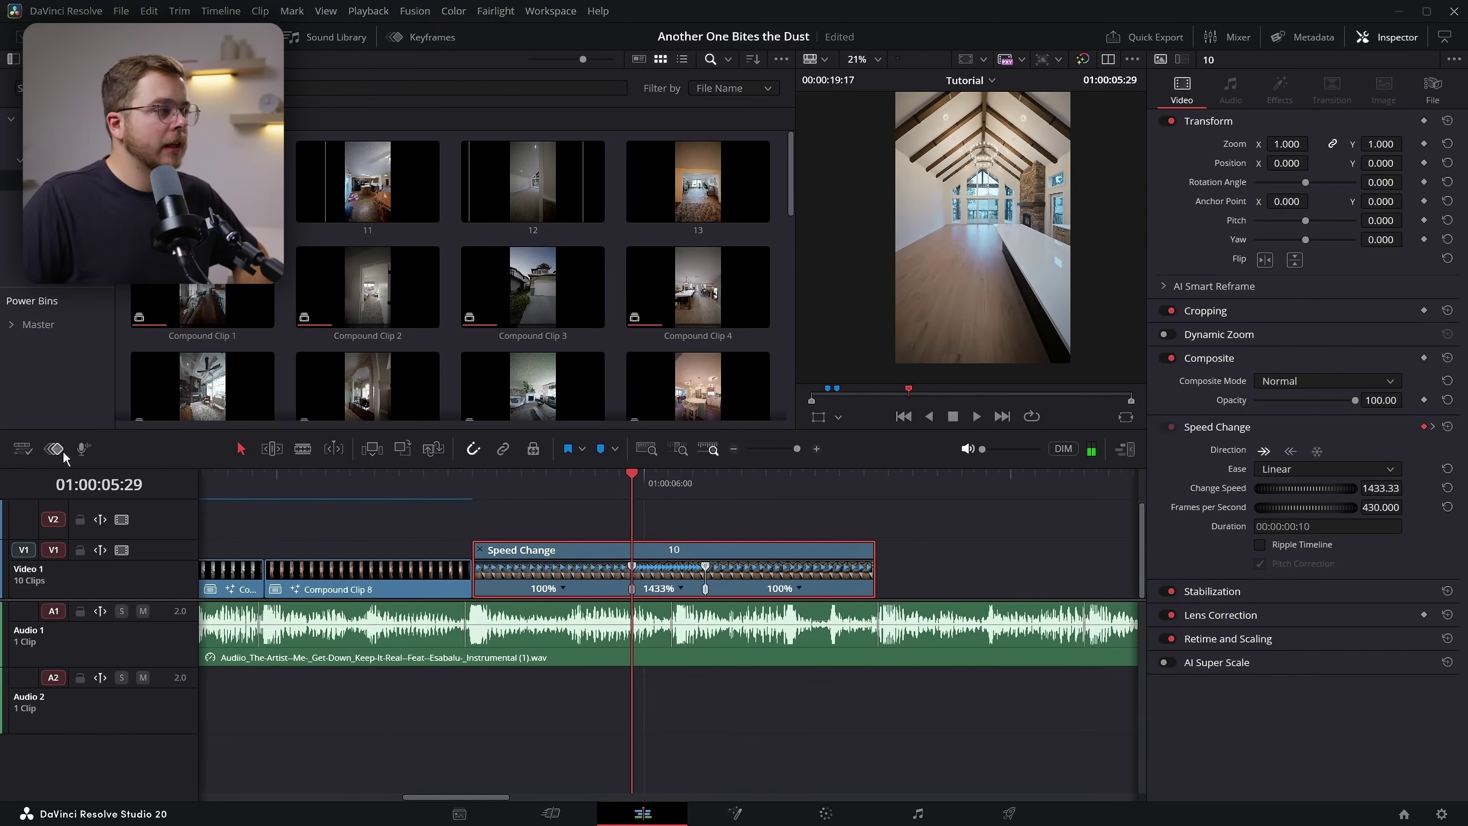
{"action": "left_click", "coordinate": [62, 454]}
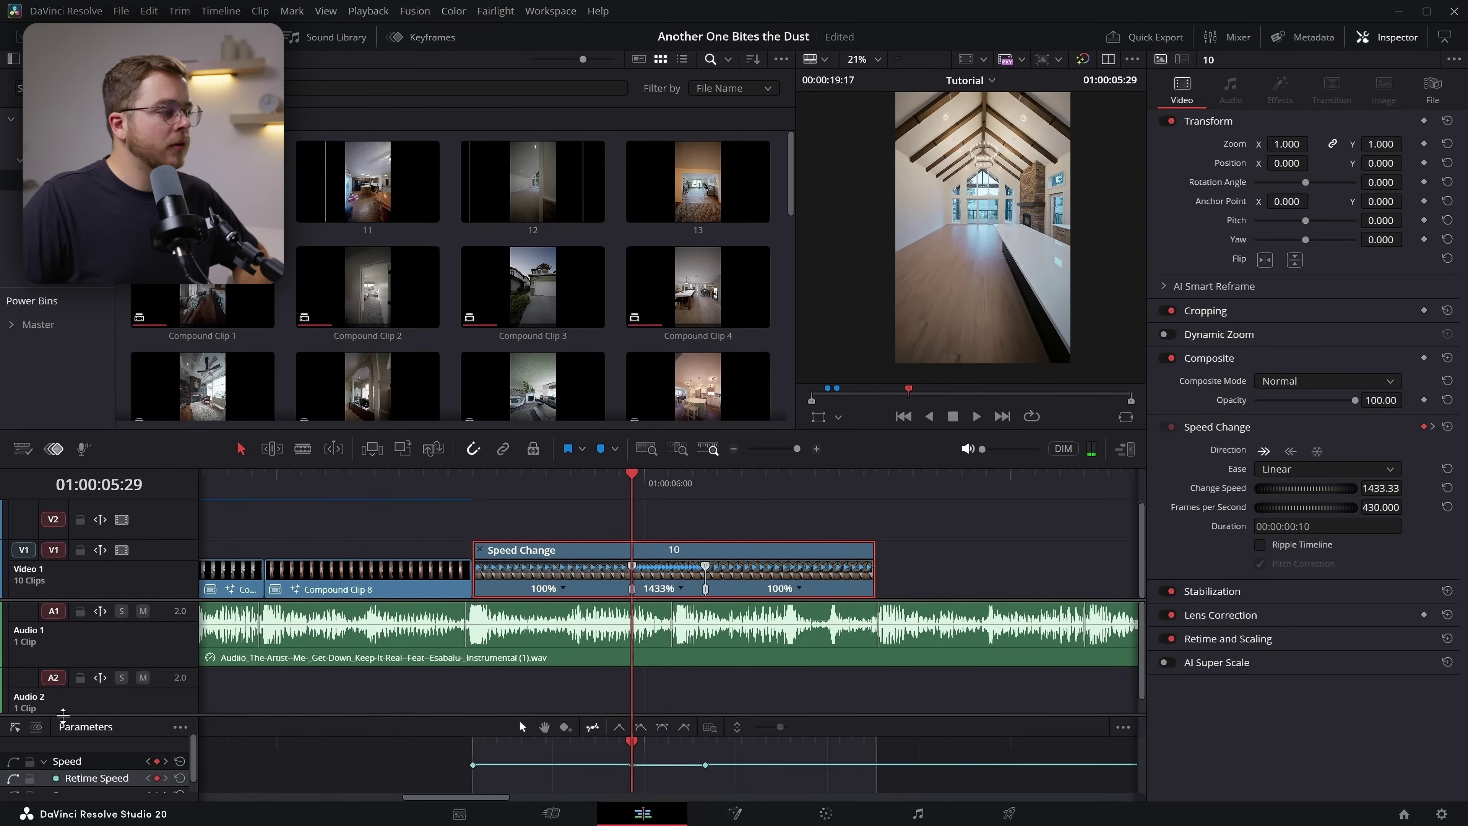
{"action": "left_click_drag", "start_coordinate": [63, 716], "coordinate": [63, 592]}
{"action": "left_click_drag", "start_coordinate": [546, 656], "coordinate": [786, 764]}
{"action": "left_click", "coordinate": [661, 604]}
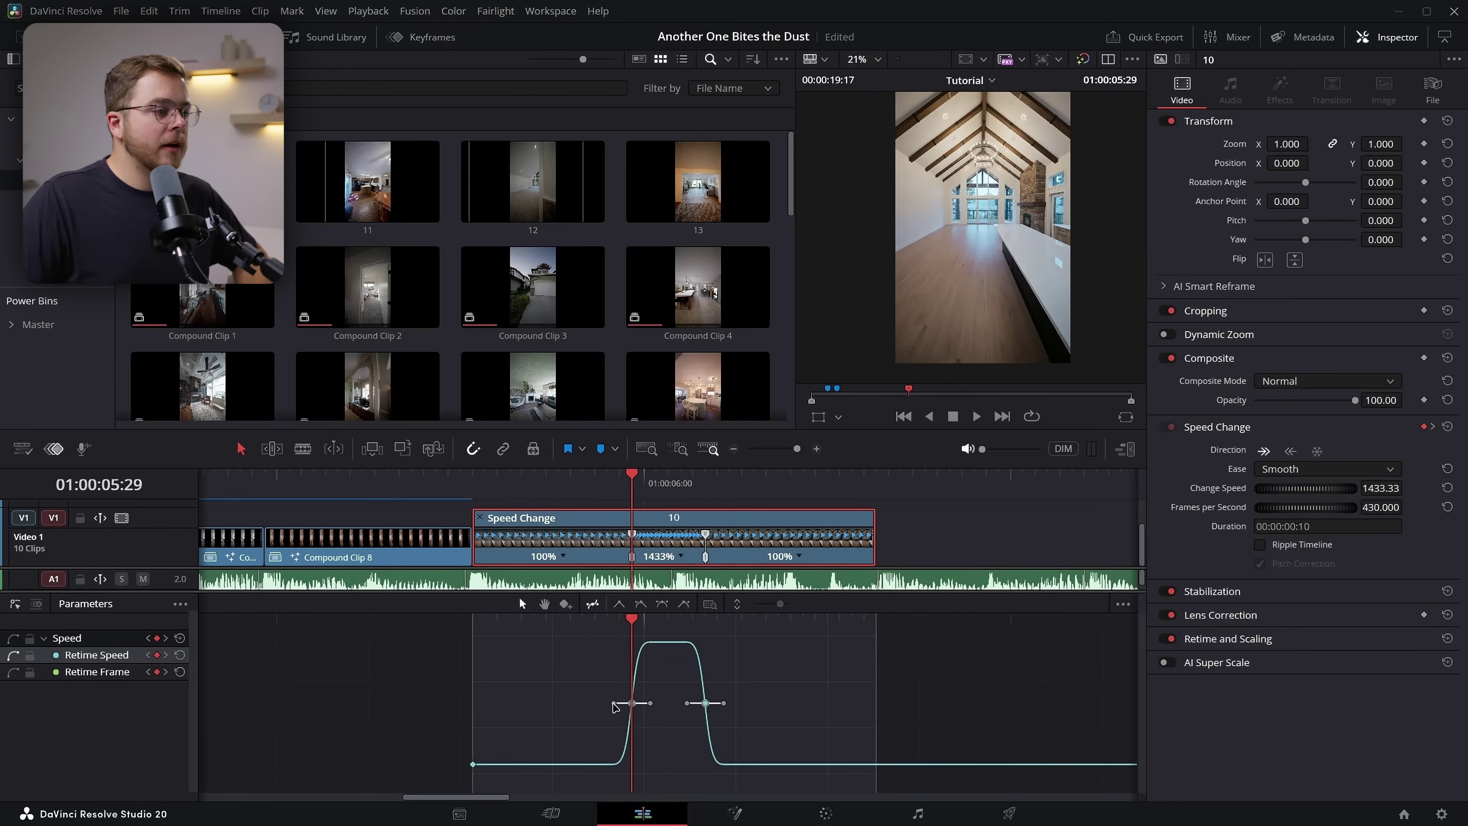
Lengthen the smoothed keyframes' handles on both sides for a gradual speed ramp, and play back the edit
{"action": "left_click_drag", "start_coordinate": [614, 705], "coordinate": [451, 717]}
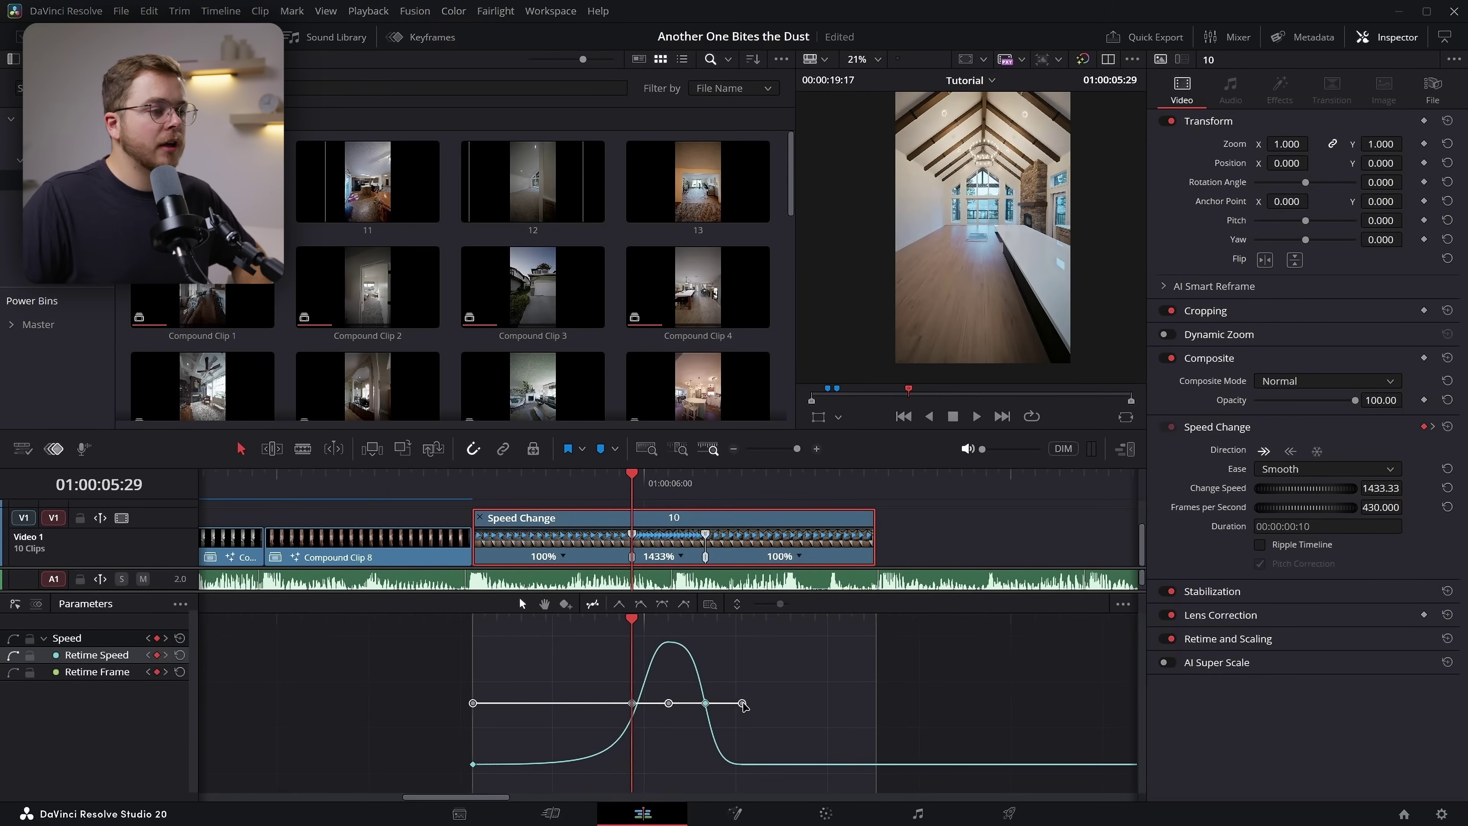
{"action": "left_click_drag", "start_coordinate": [744, 703], "coordinate": [789, 709]}
{"action": "left_click_drag", "start_coordinate": [889, 710], "coordinate": [895, 708]}
{"action": "left_click_drag", "start_coordinate": [662, 705], "coordinate": [658, 705]}
{"action": "left_click", "coordinate": [478, 483]}
{"action": "key", "text": "space"}
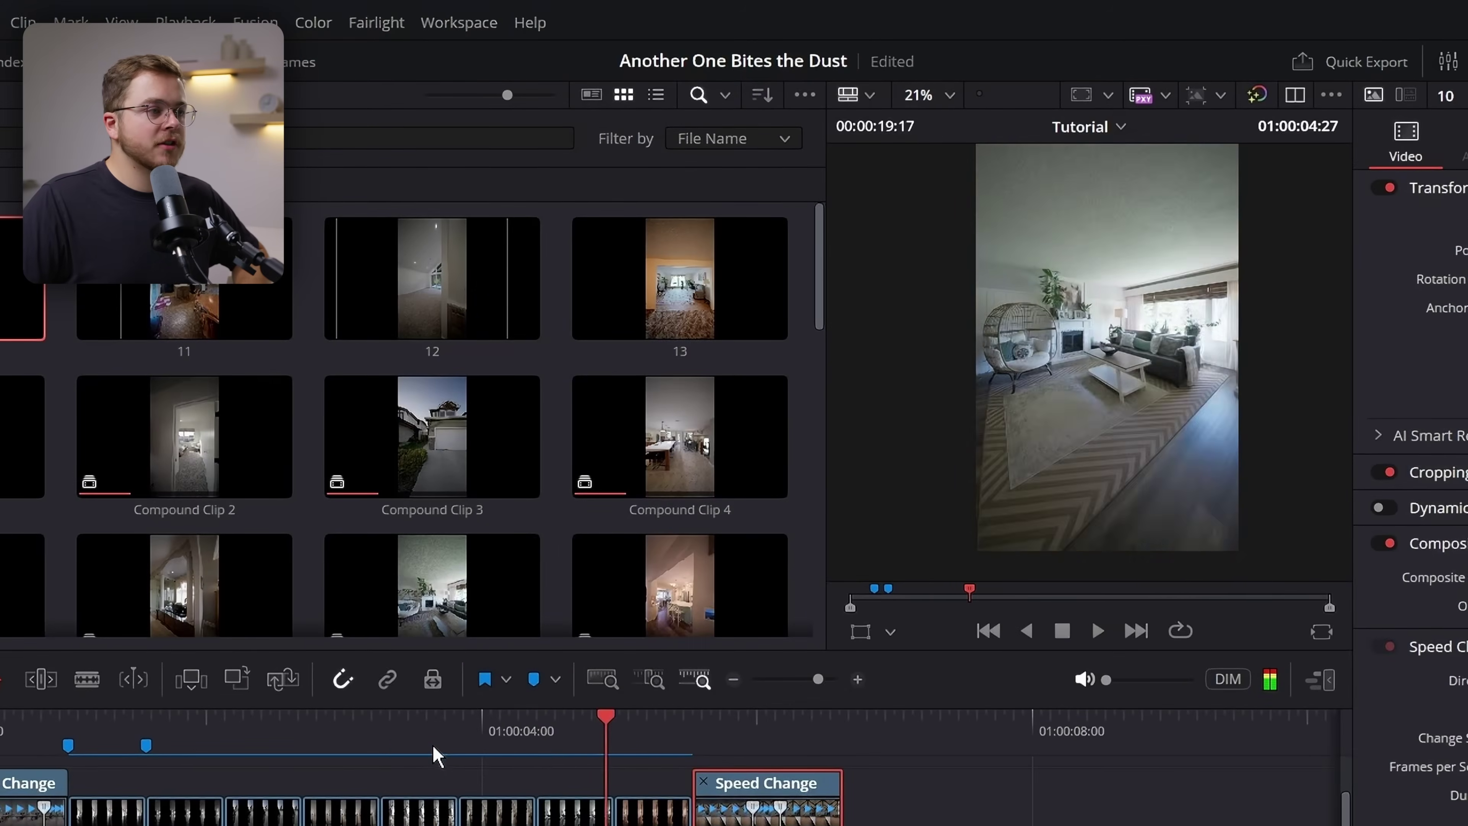
Open the Effects library and place an Adjustment Clip above clip 10, starting at clip 10's beginning
{"action": "key", "text": "slash"}
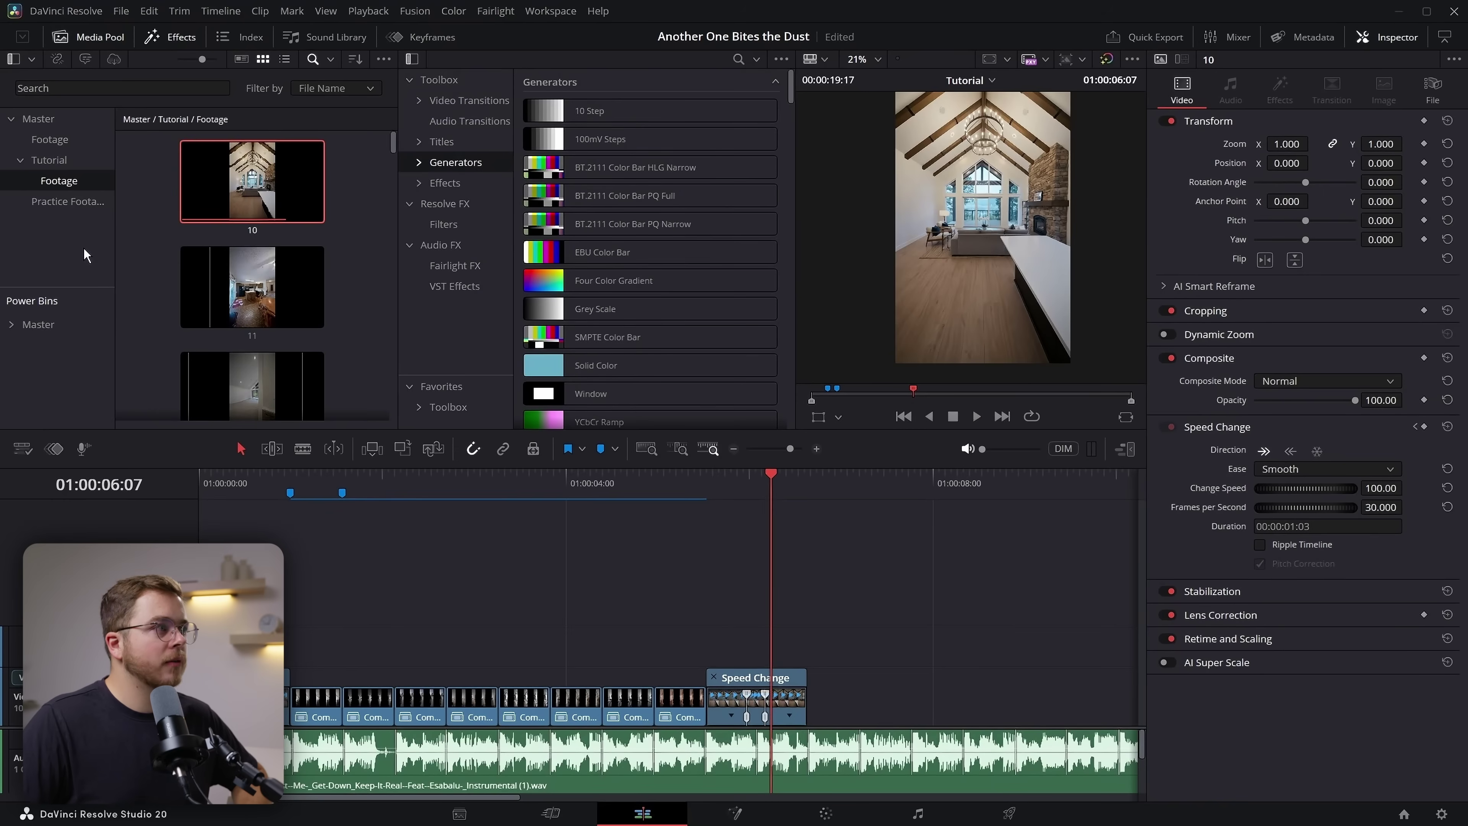
{"action": "left_click", "coordinate": [444, 182]}
{"action": "left_click_drag", "start_coordinate": [606, 110], "coordinate": [747, 651]}
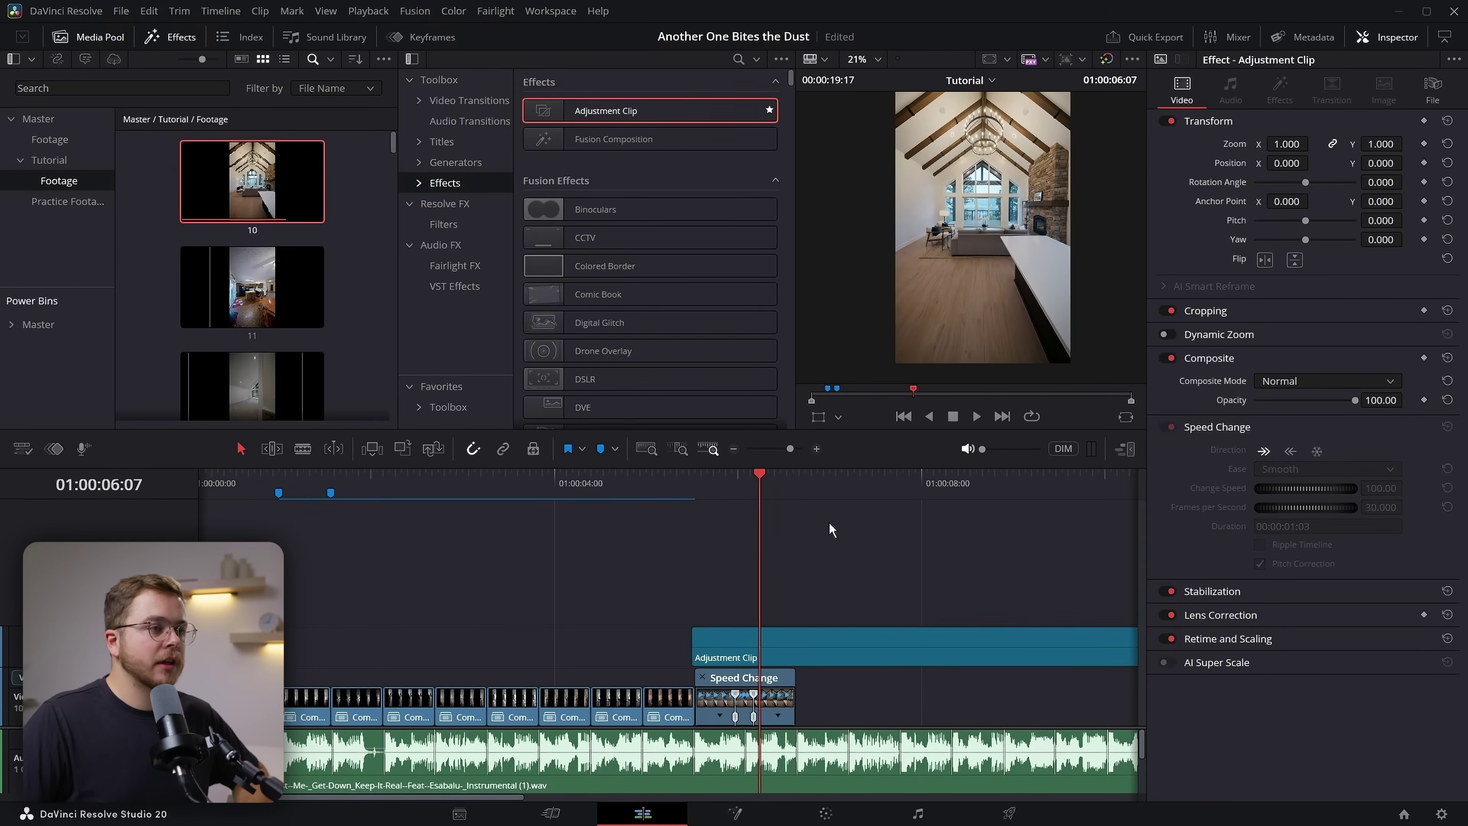
Split the adjustment clip at 01:00:05:26, before clip 10's speed-up, and delete the part after the cut
{"action": "left_click", "coordinate": [816, 449]}
{"action": "left_click_drag", "start_coordinate": [485, 646], "coordinate": [495, 647]}
{"action": "left_click_drag", "start_coordinate": [428, 489], "coordinate": [444, 500]}
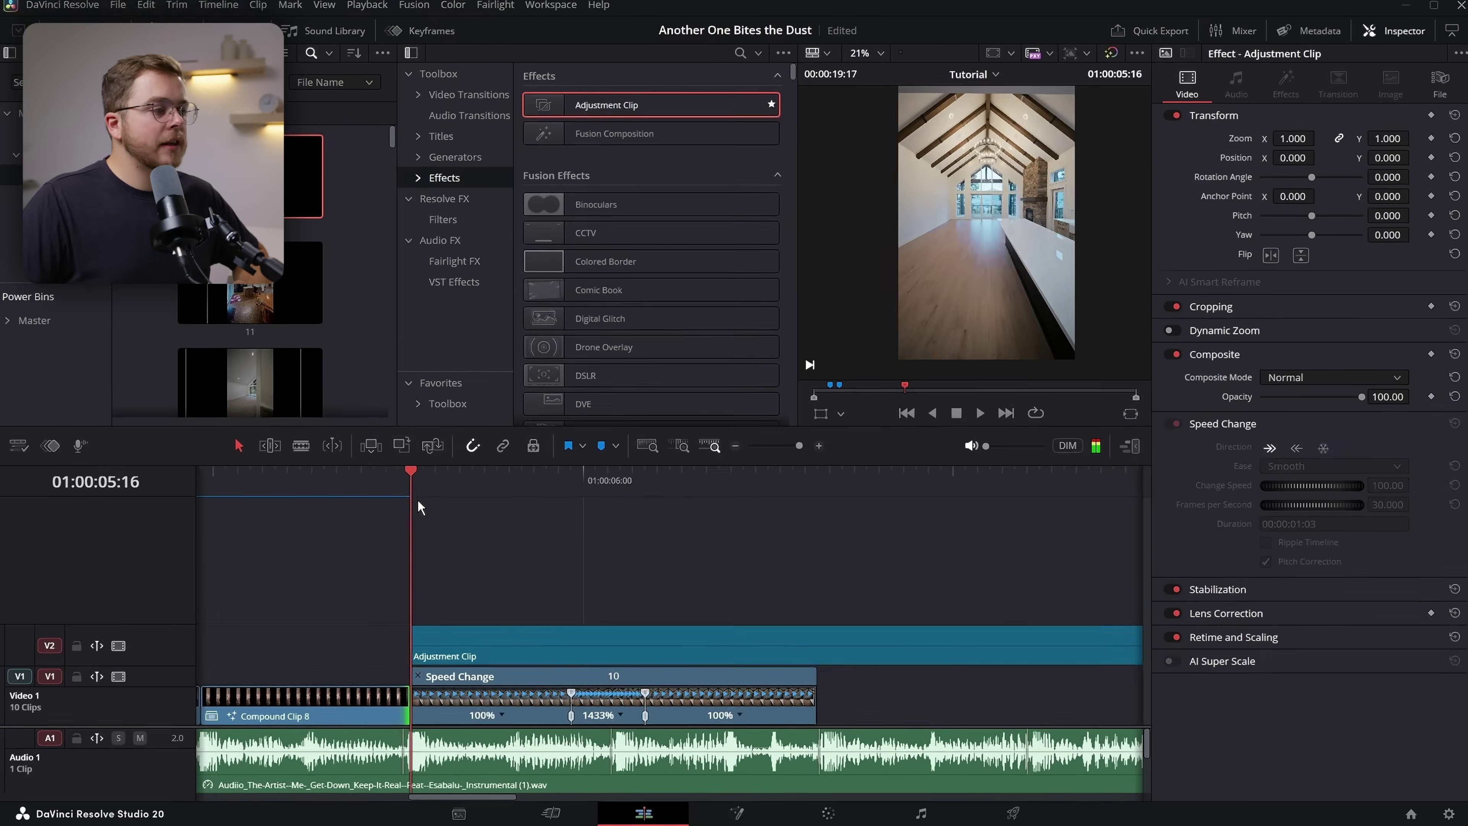
{"action": "key", "text": "space"}
{"action": "left_click_drag", "start_coordinate": [591, 415], "coordinate": [543, 466]}
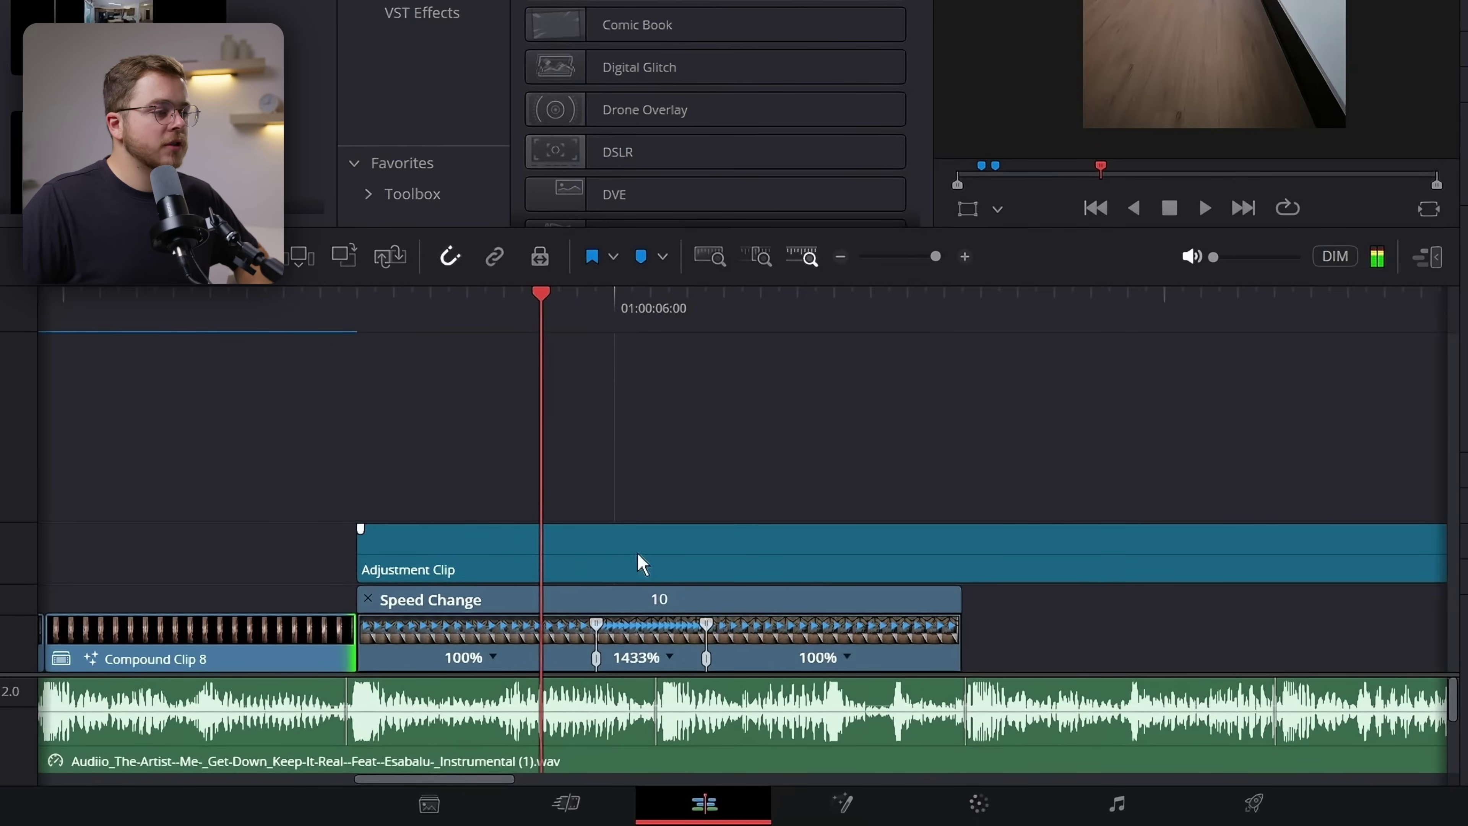
{"action": "key", "text": "ctrl+b"}
{"action": "left_click", "coordinate": [638, 557]}
{"action": "key", "text": "Delete"}
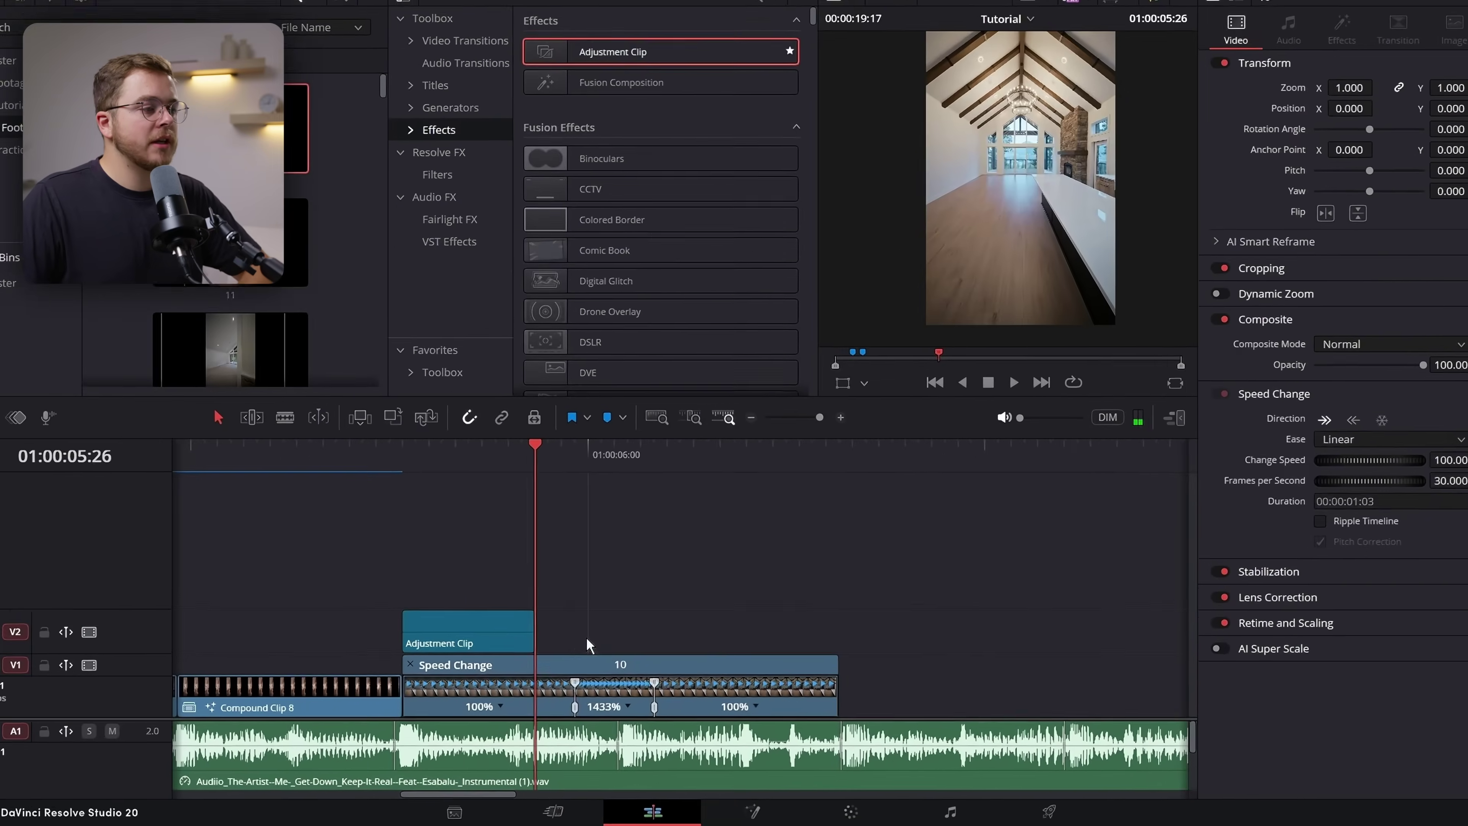
Open the shortened adjustment clip in Fusion and add a Transform node between MediaIn1 and MediaOut1
{"action": "left_click", "coordinate": [444, 465]}
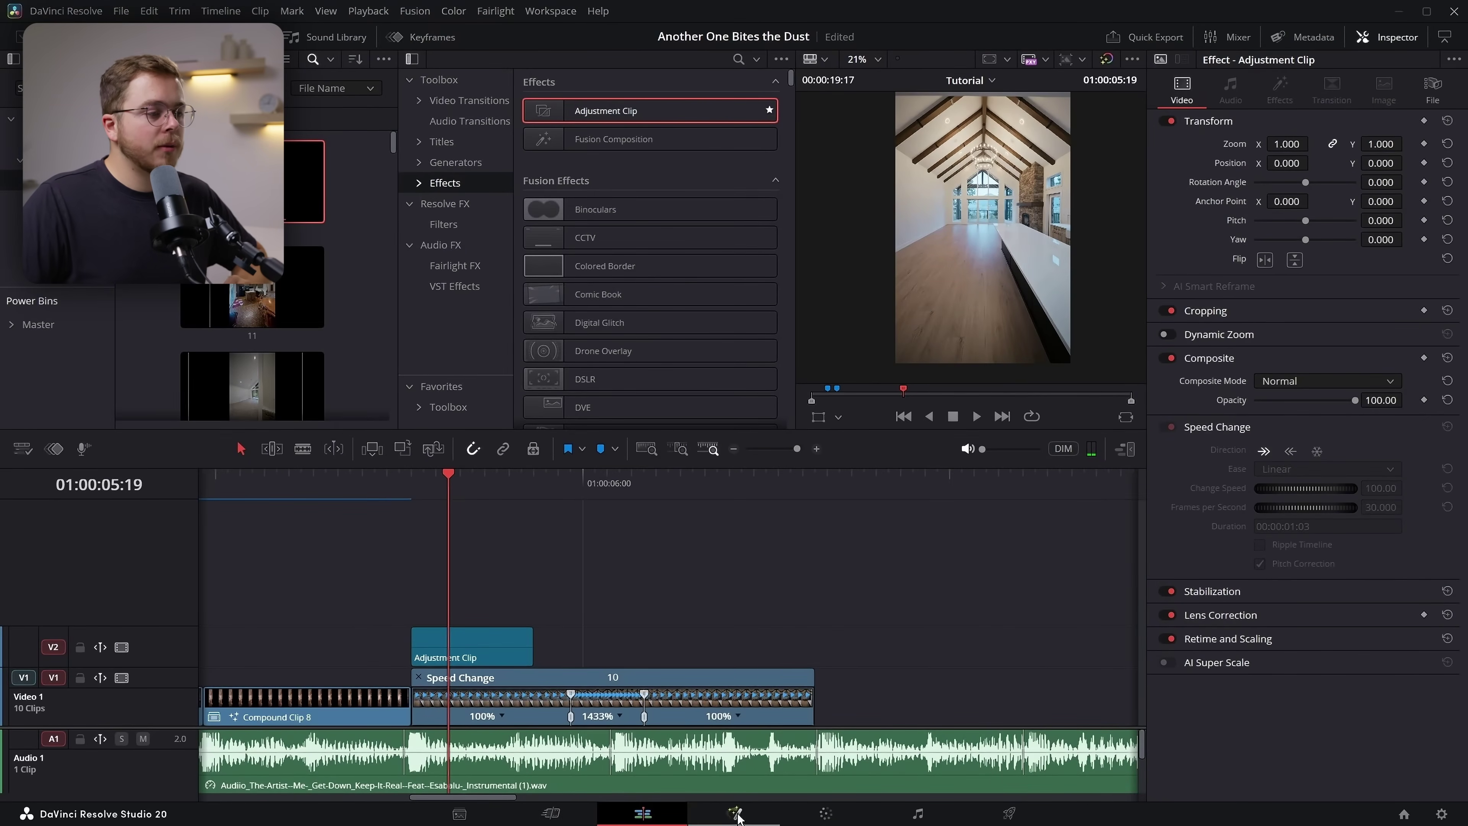
{"action": "left_click", "coordinate": [735, 814]}
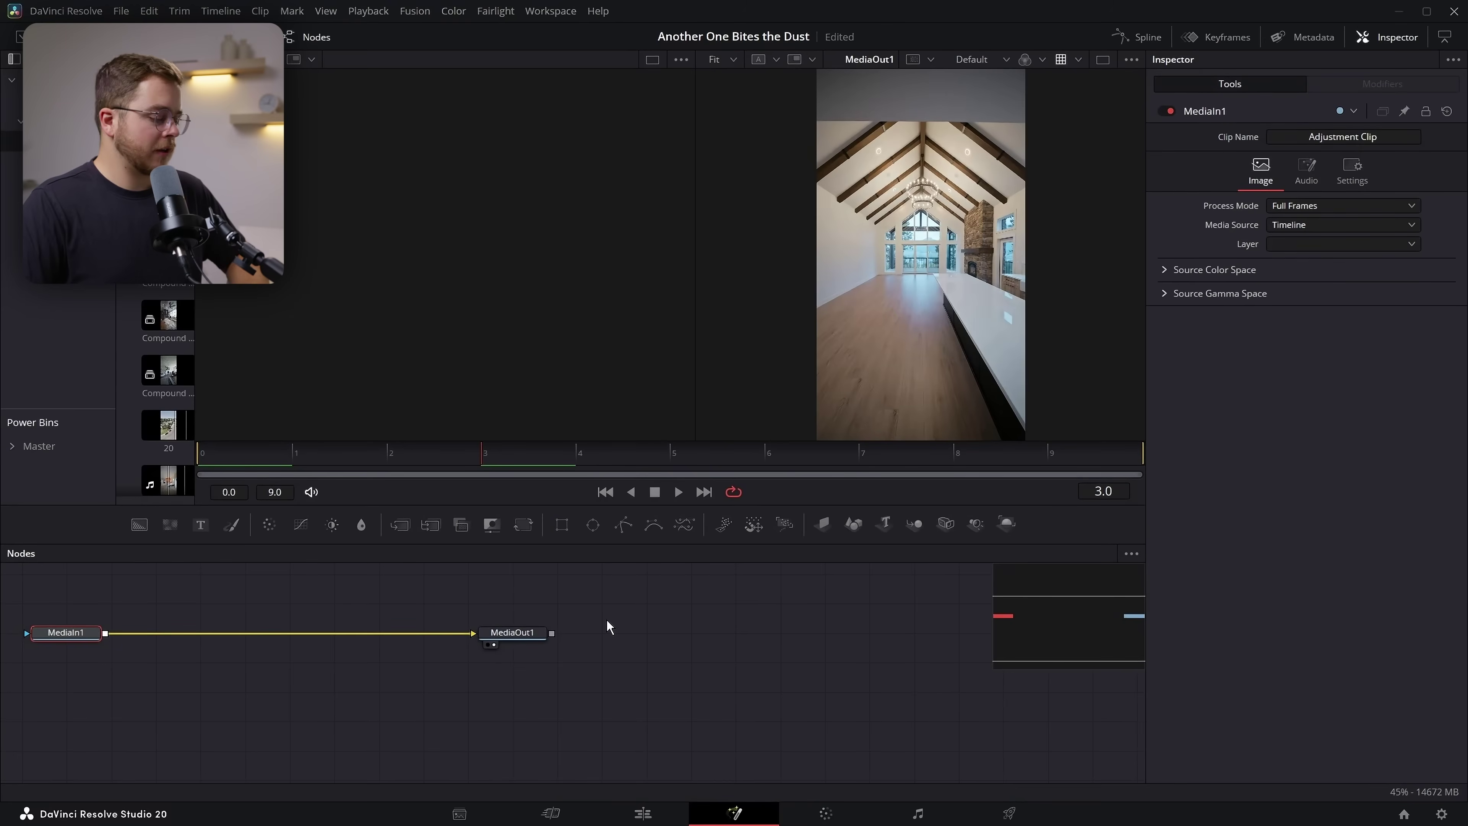
{"action": "key", "text": "shift+space"}
{"action": "type", "text": "transform"}
{"action": "key", "text": "Return"}
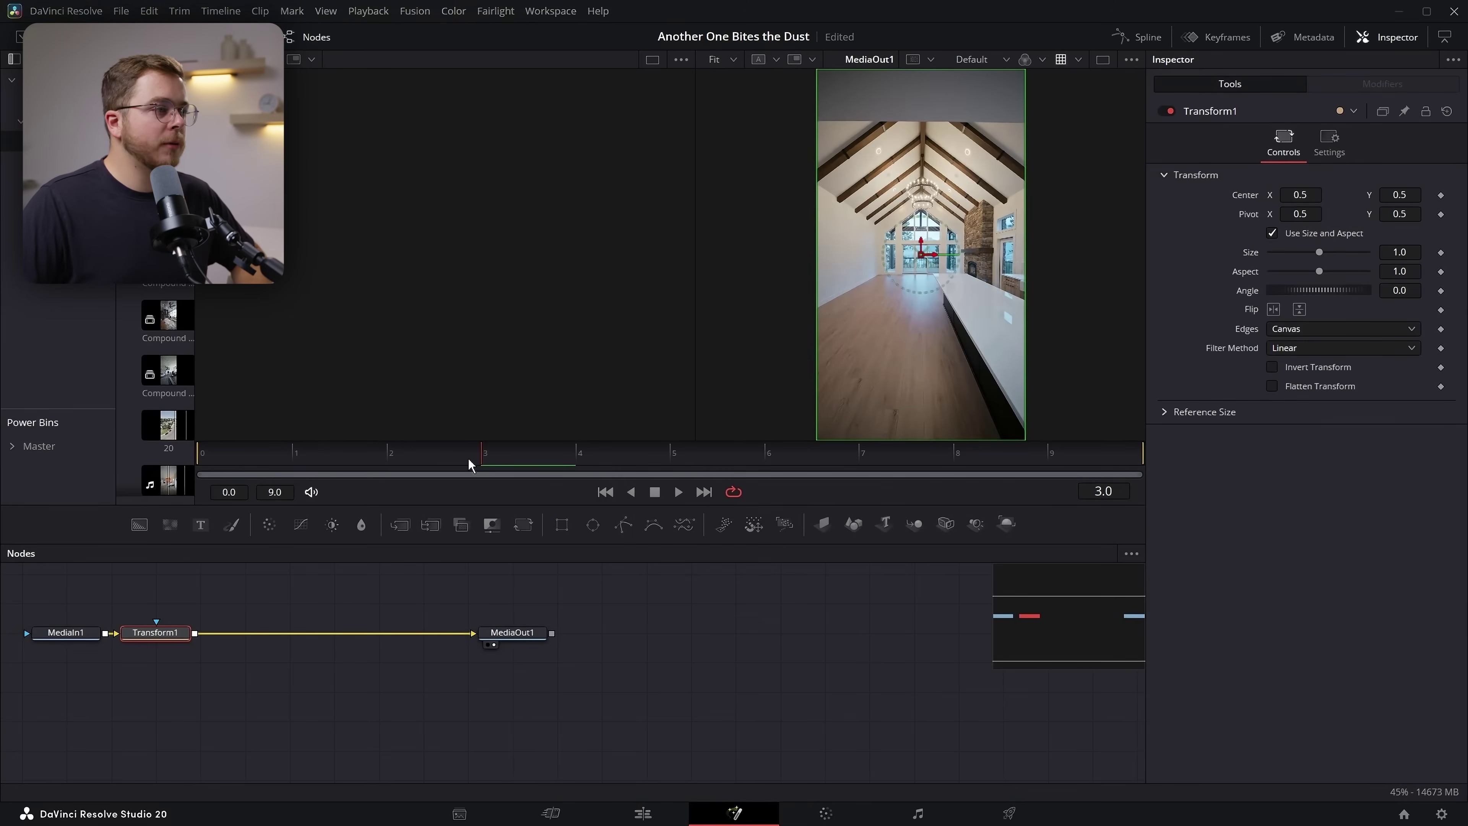
Keyframe the Transform node's Size from 2.0 at frame 0 to 1.0 at frame 9
{"action": "left_click_drag", "start_coordinate": [481, 454], "coordinate": [145, 393]}
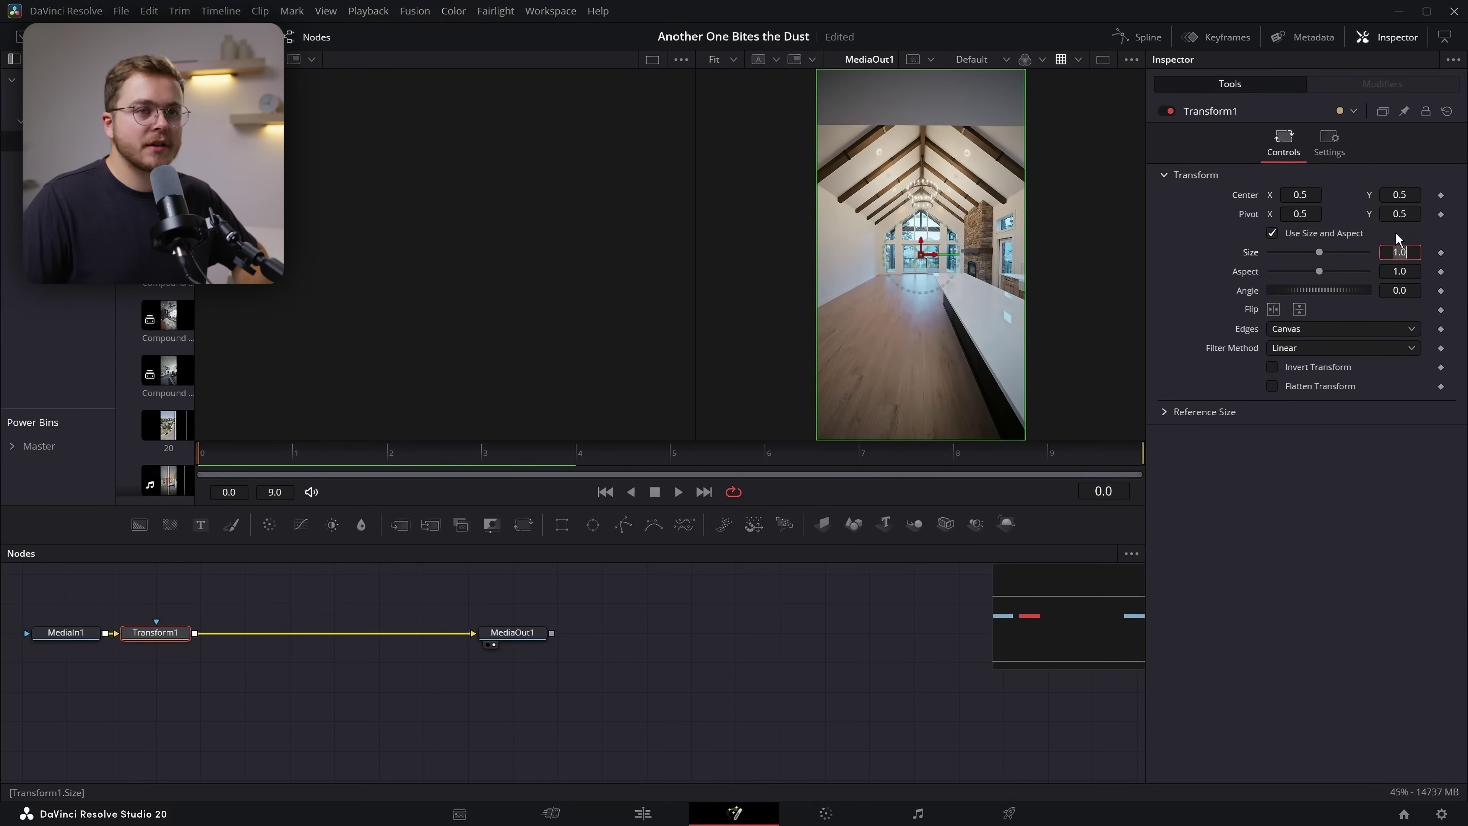
{"action": "type", "text": "2"}
{"action": "key", "text": "Tab"}
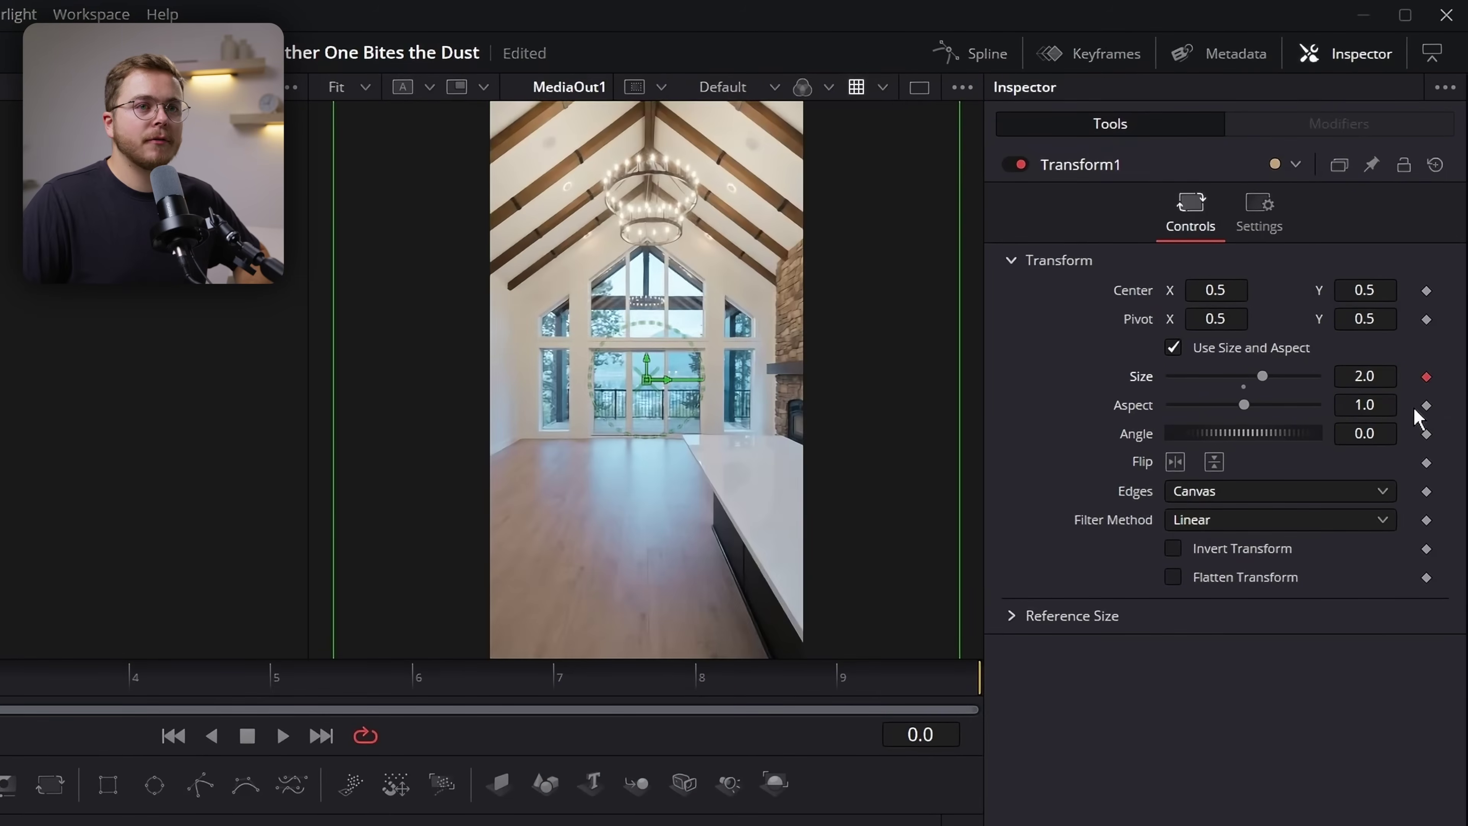
{"action": "left_click", "coordinate": [934, 682]}
{"action": "left_click", "coordinate": [1379, 376]}
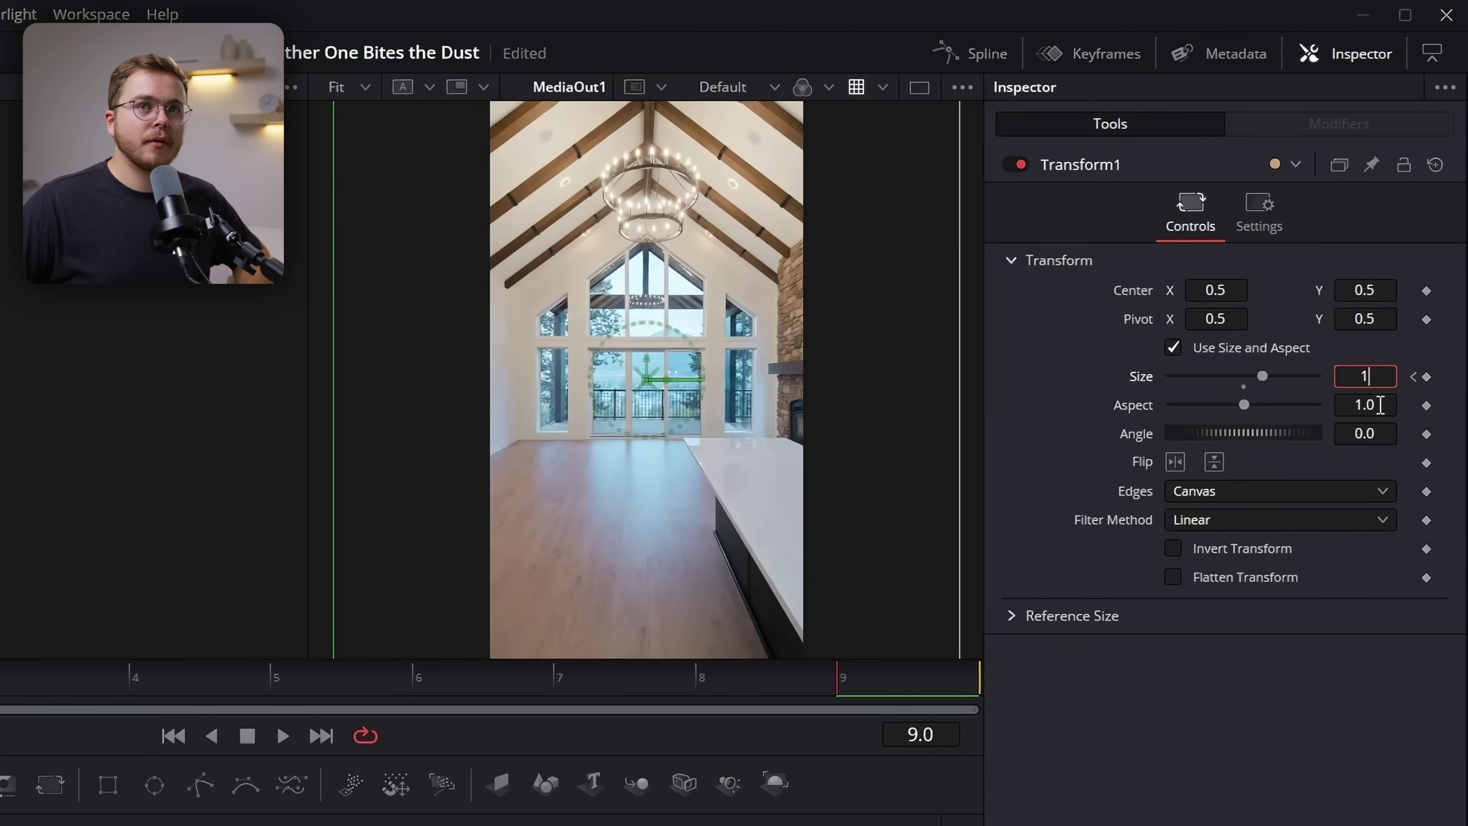
{"action": "key", "text": "Tab"}
Fit the Transform's Size curve in the Spline editor and smooth its keyframes into a steep start that eases out
{"action": "left_click", "coordinate": [971, 53]}
{"action": "left_click", "coordinate": [586, 502]}
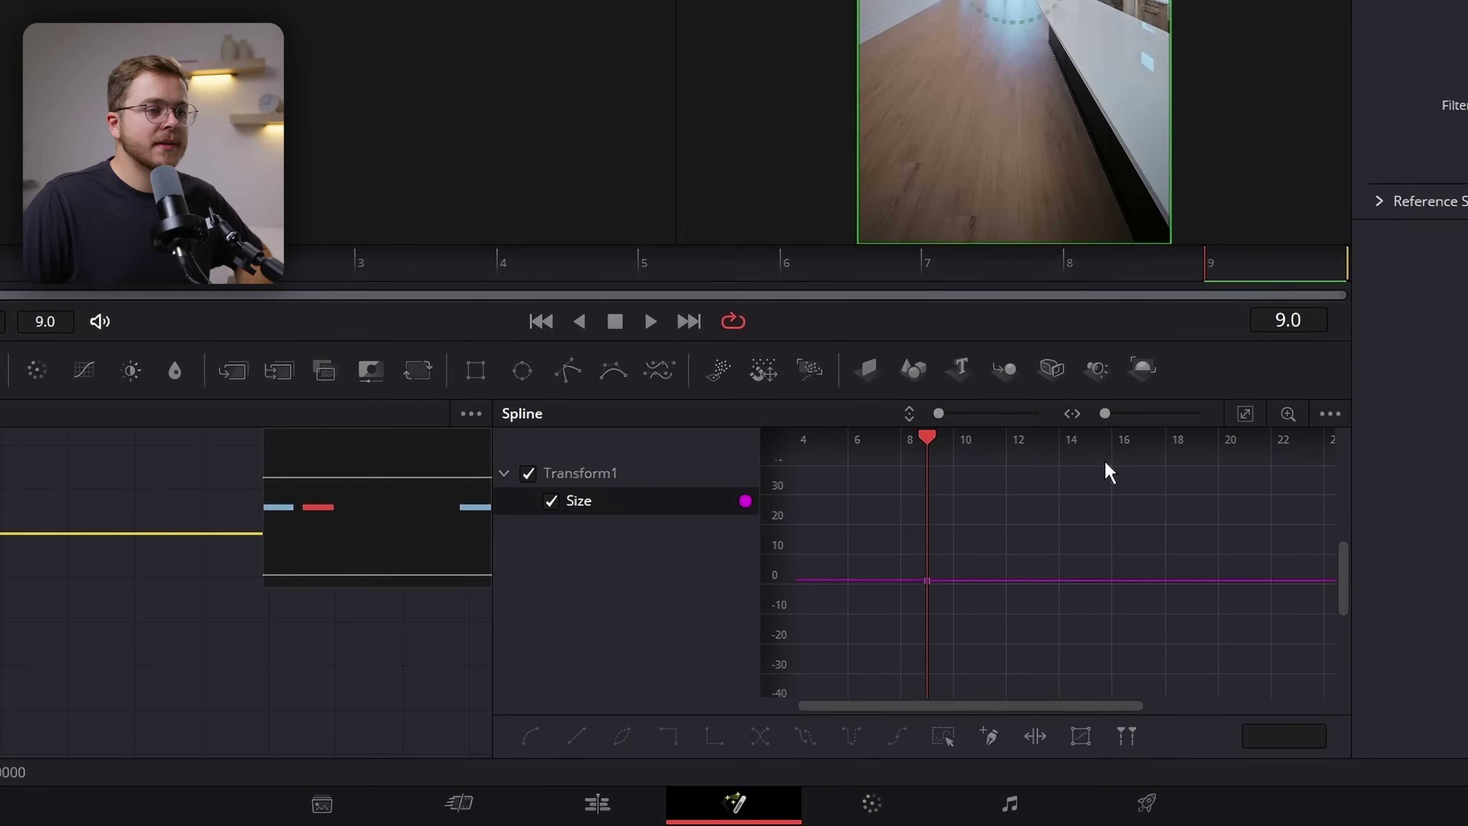
{"action": "left_click", "coordinate": [1247, 416]}
{"action": "key", "text": "s"}
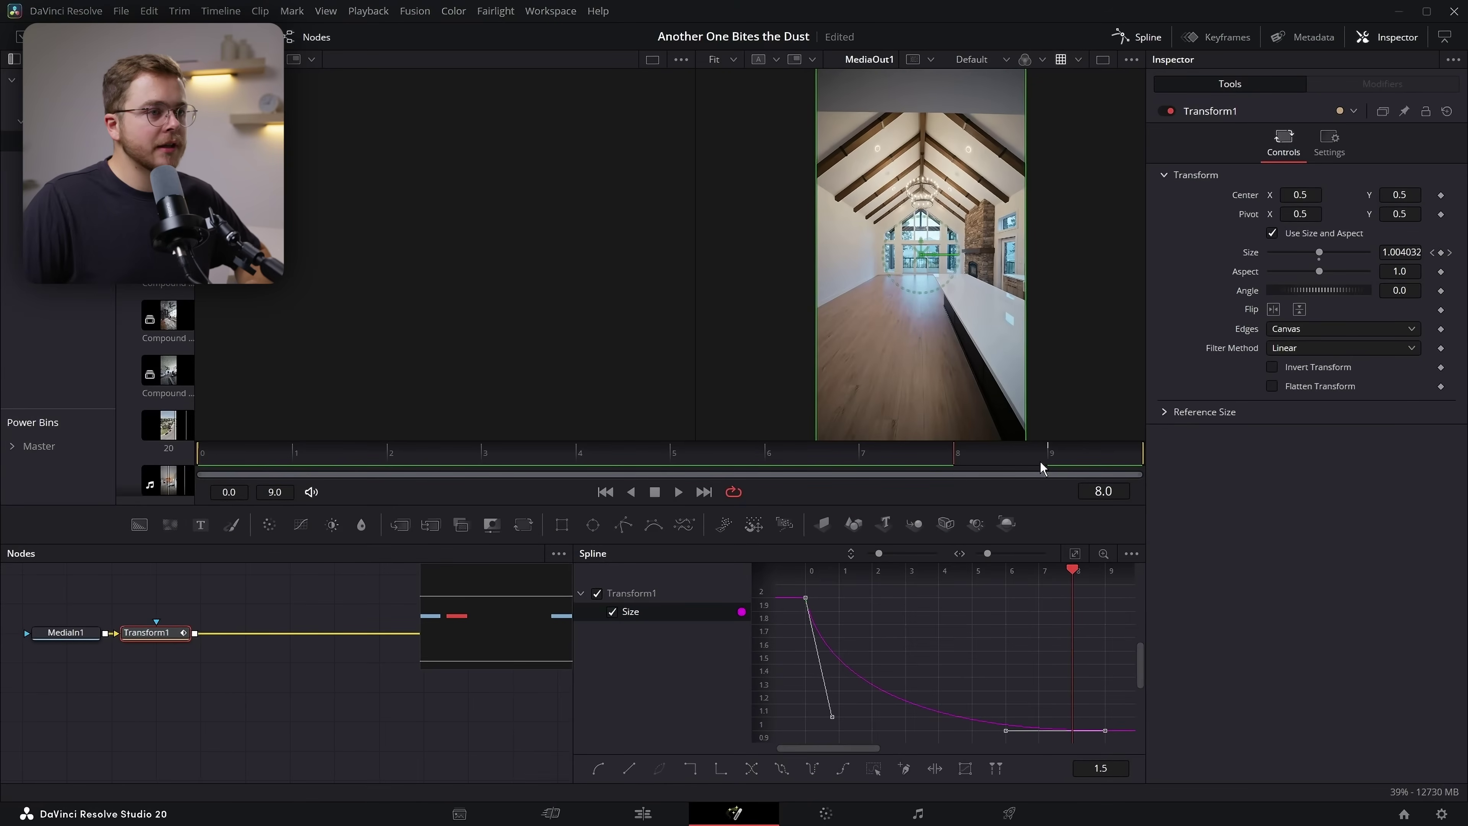
Return to the edit timeline and play back the zoom effect at the start of clip 10
{"action": "left_click", "coordinate": [643, 813]}
{"action": "left_click", "coordinate": [527, 484]}
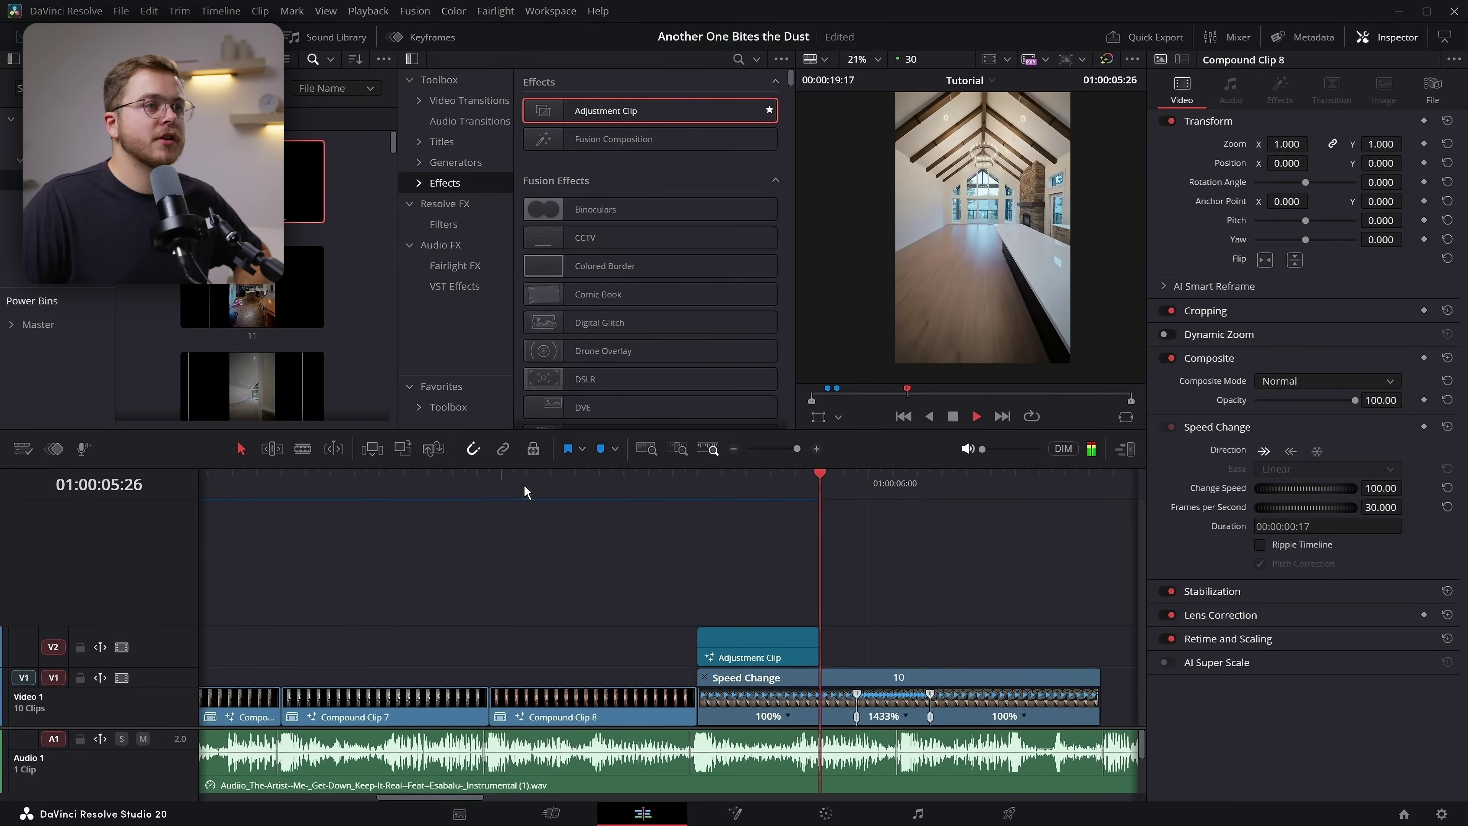
{"action": "left_click", "coordinate": [524, 485]}
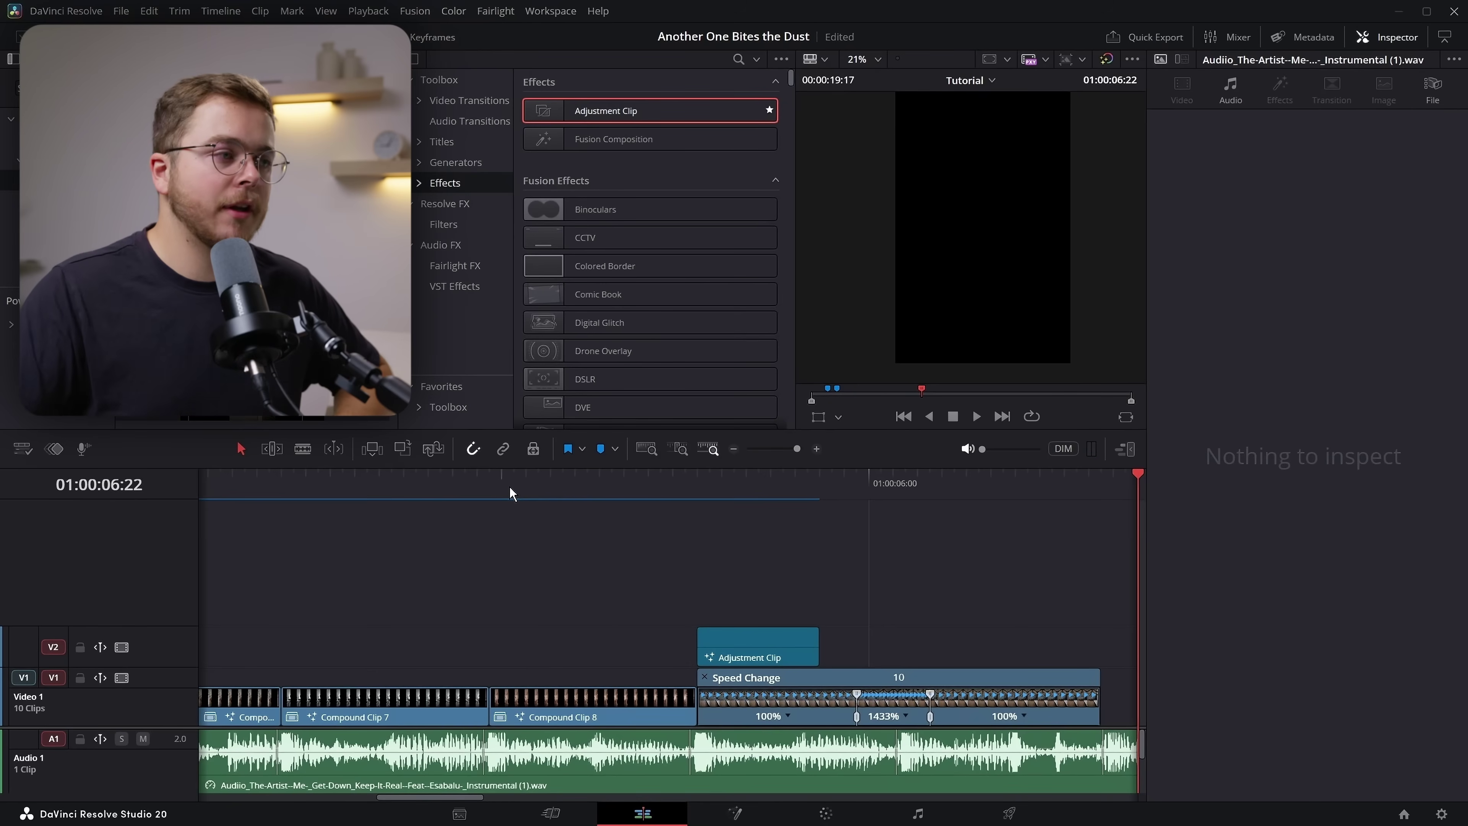
{"action": "key", "text": "space"}
{"action": "key", "text": "space"}
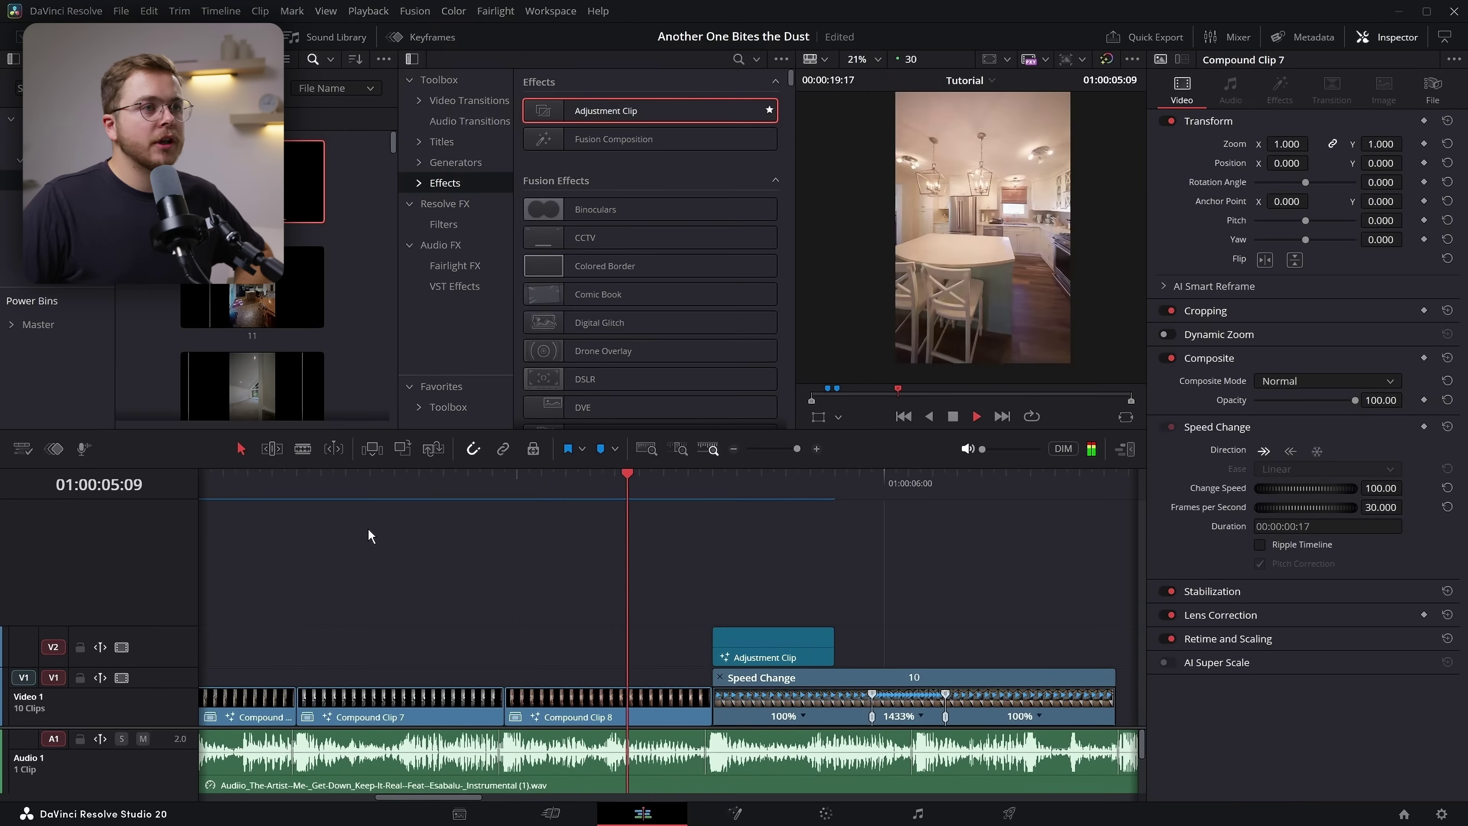
{"action": "key", "text": "space"}
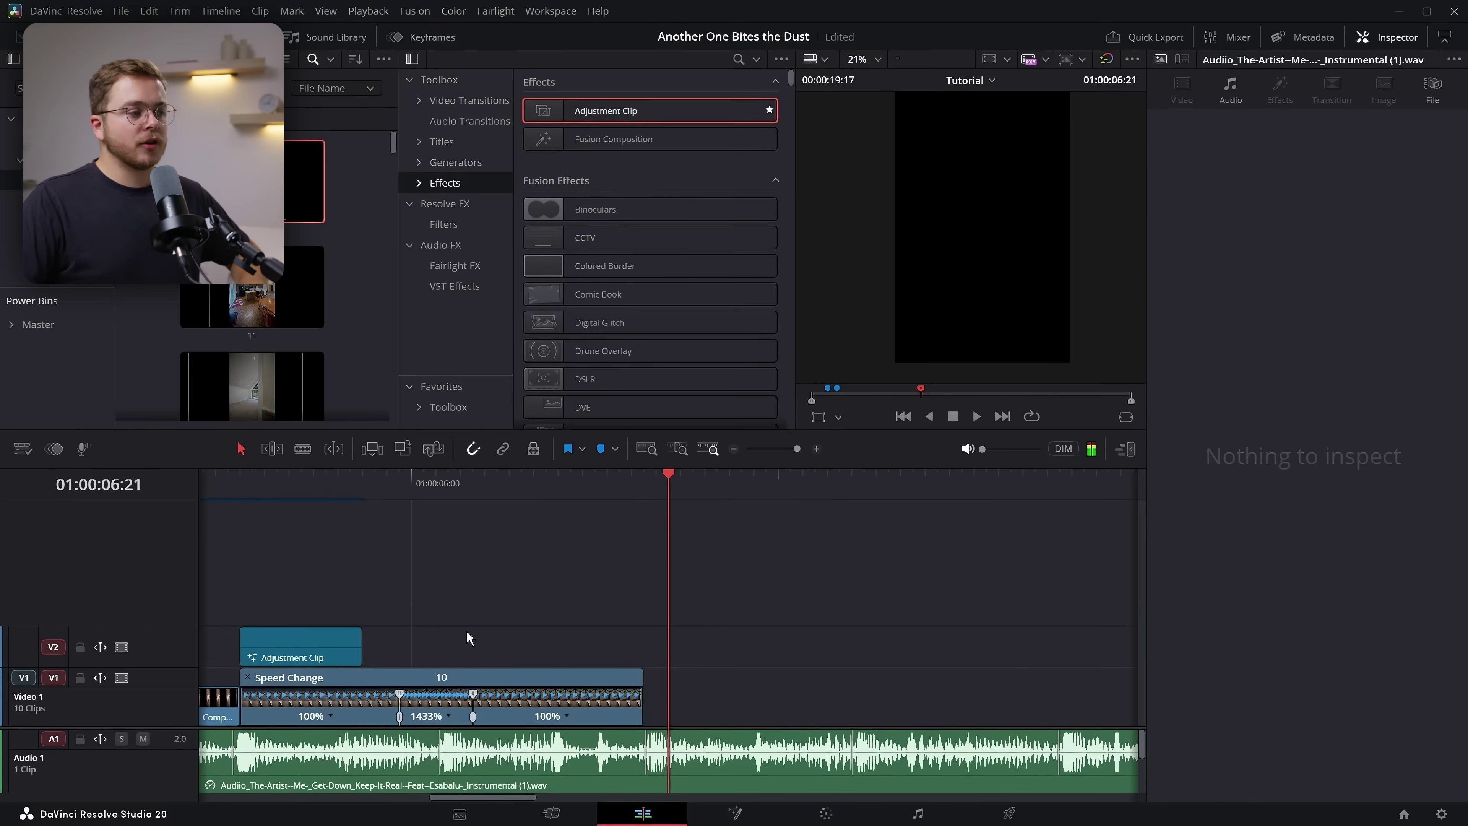
Copy the adjustment clip so the duplicate ends with clip 10, and open the copy in Fusion
{"action": "left_click", "coordinate": [289, 646]}
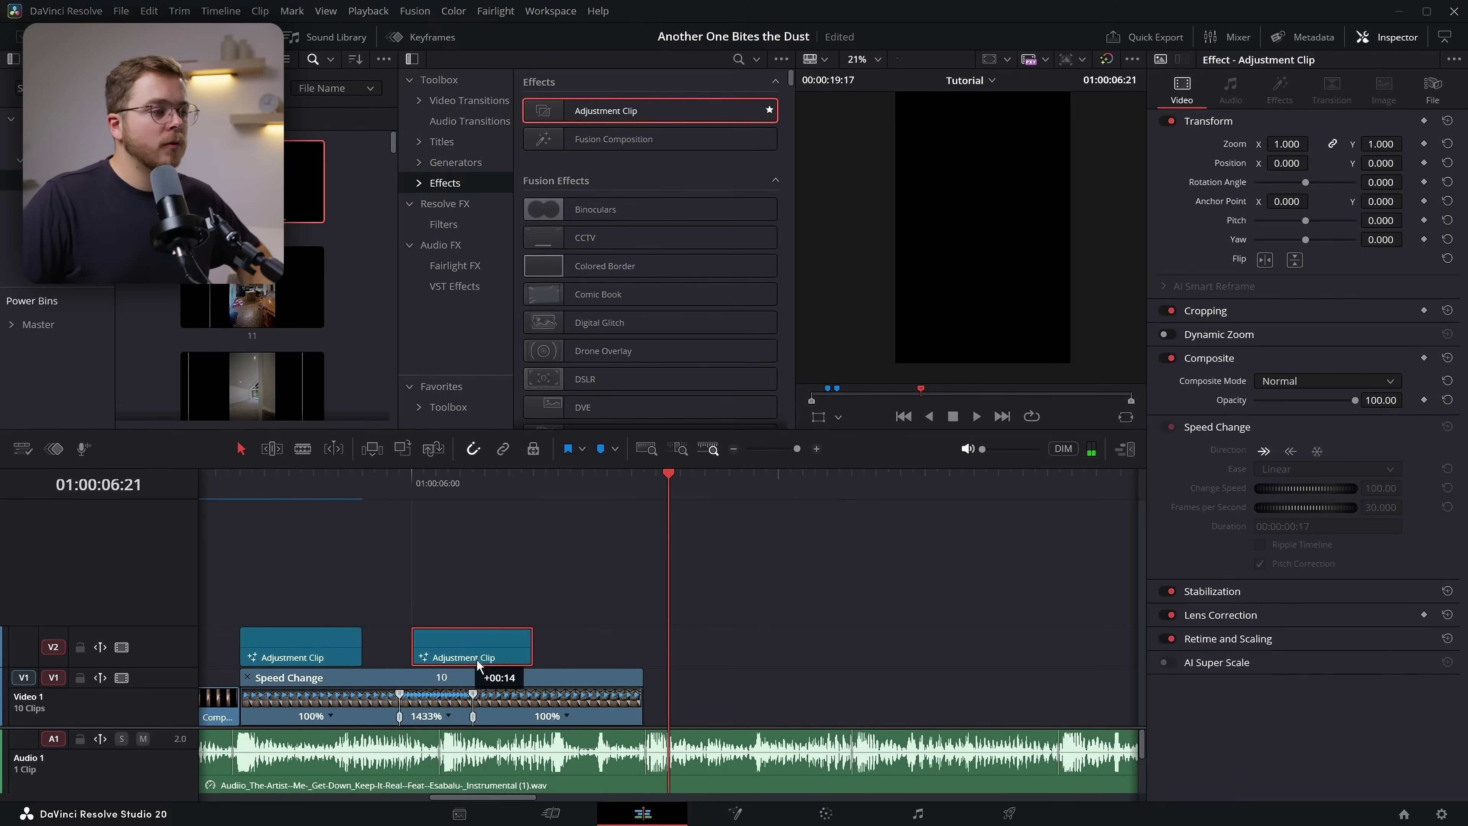
{"action": "left_click_drag", "start_coordinate": [557, 658], "coordinate": [559, 657]}
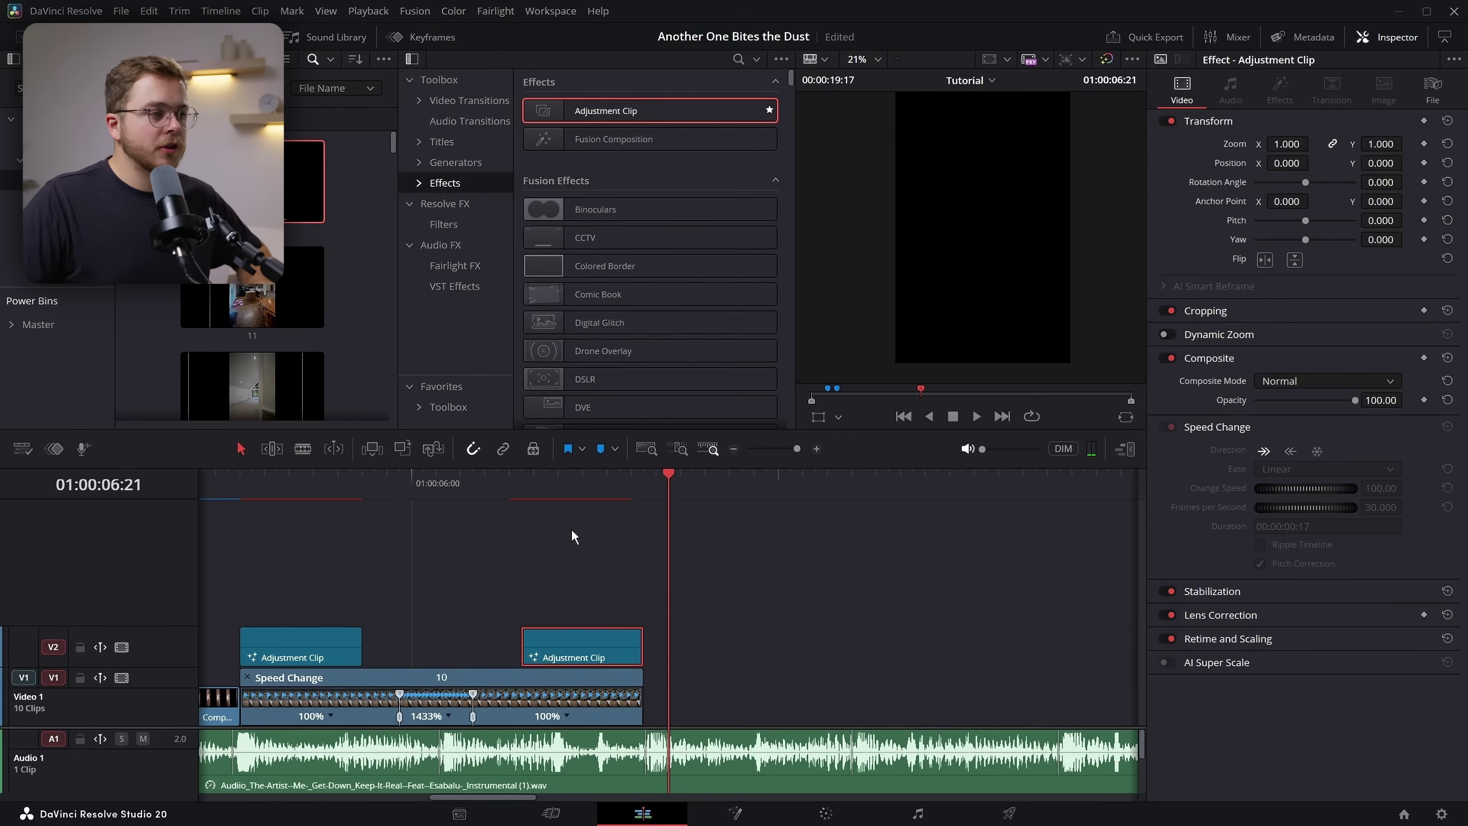
{"action": "left_click", "coordinate": [574, 481]}
{"action": "left_click", "coordinate": [757, 819]}
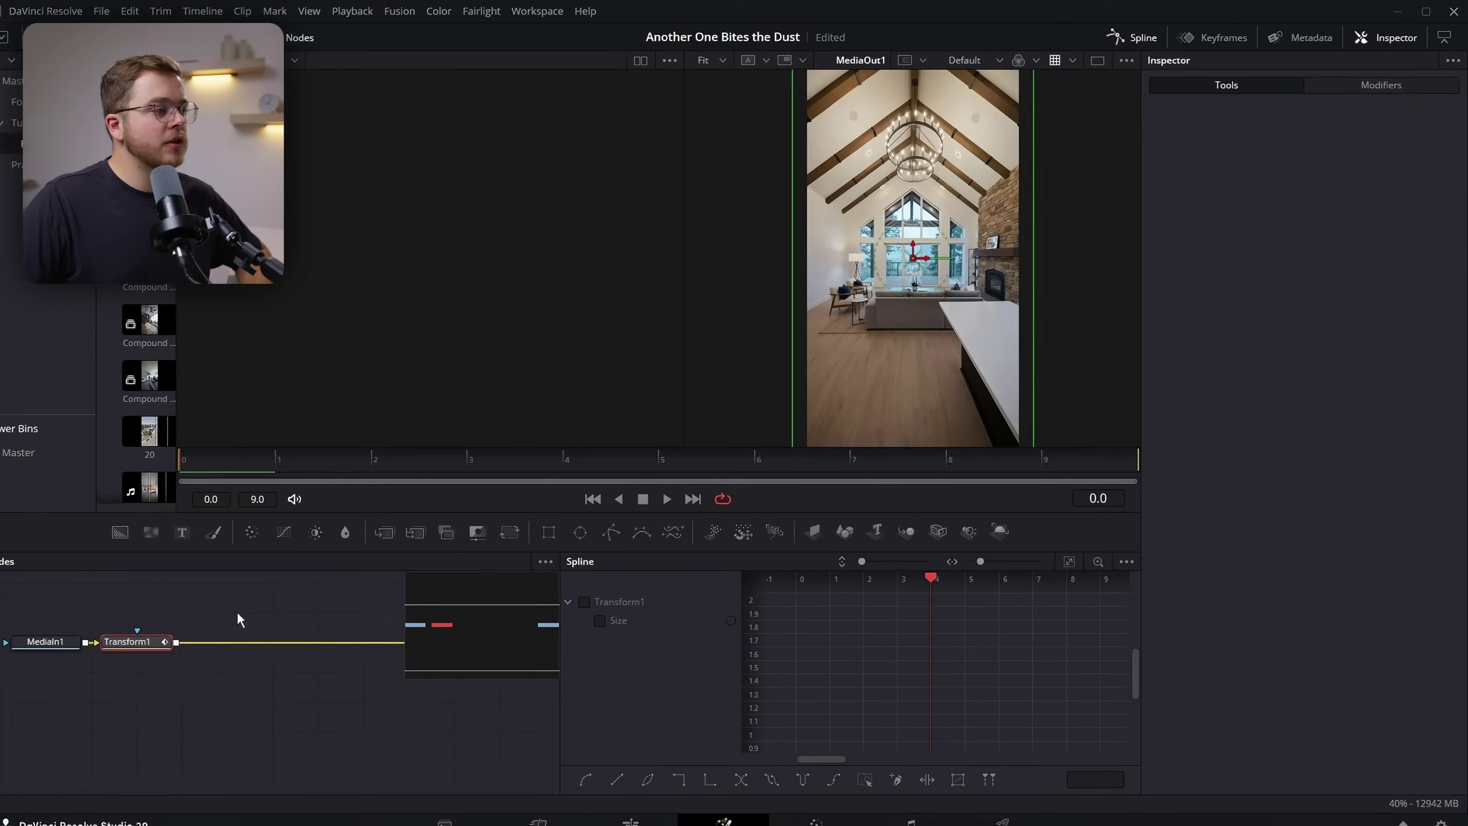
Reset the copied clip's Transform1 node and keyframe its Size at 1.0 on frame 0
{"action": "left_click", "coordinate": [136, 639]}
{"action": "left_click", "coordinate": [1447, 112]}
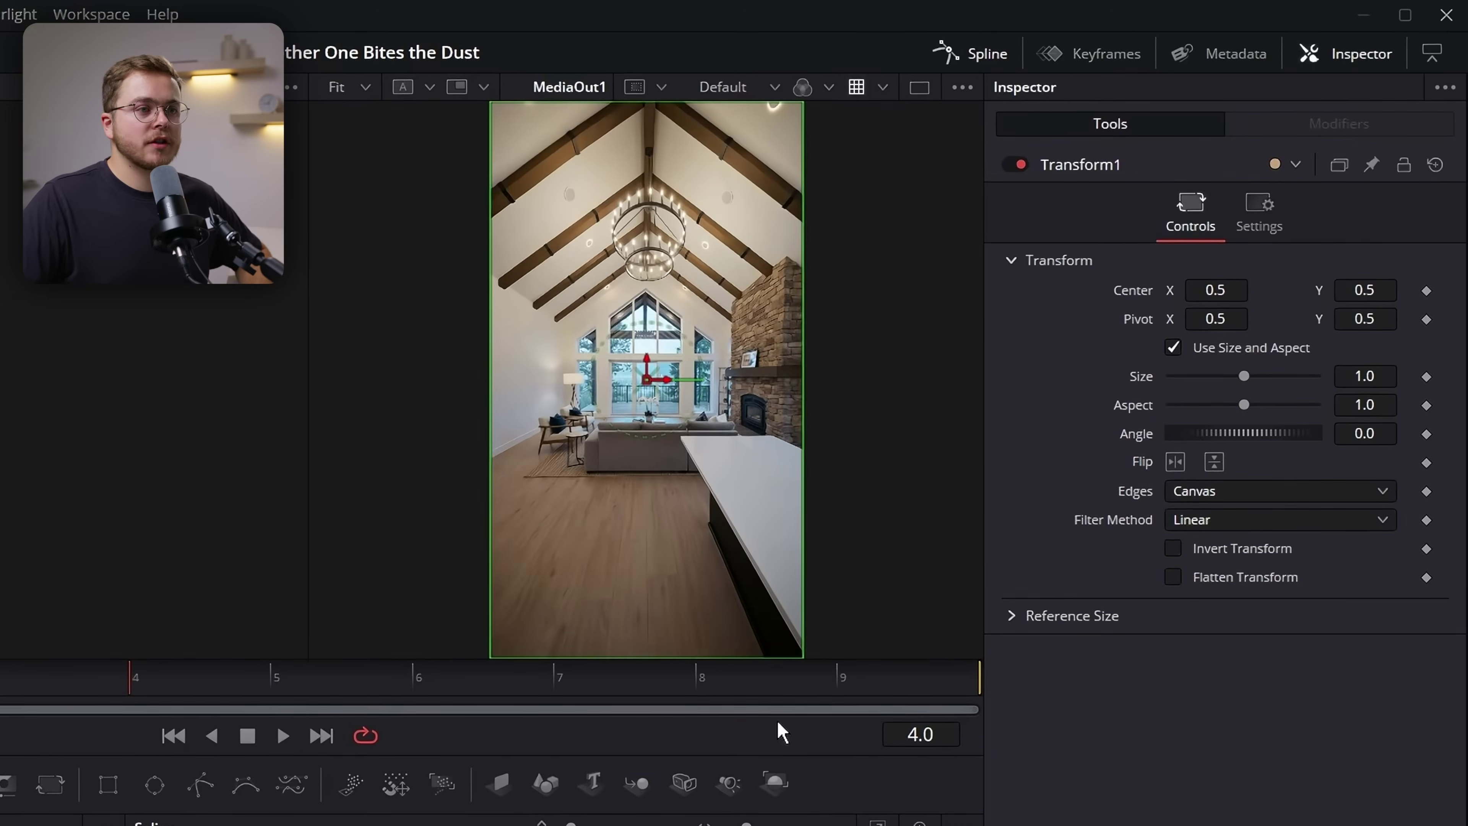
{"action": "left_click", "coordinate": [259, 461]}
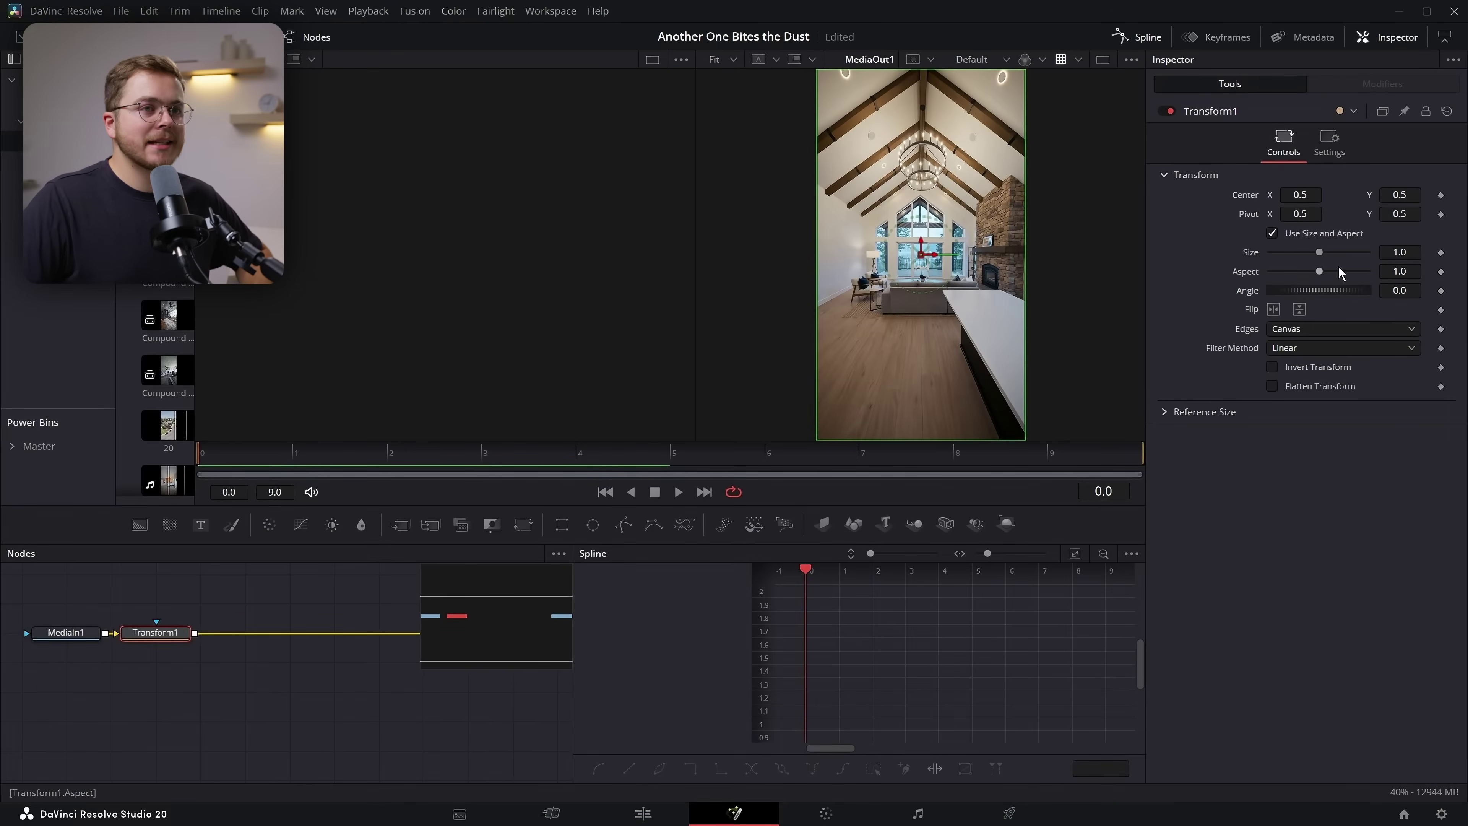
{"action": "left_click", "coordinate": [1440, 253]}
Keyframe Transform1's Size at 0.748 on frame 9 and set its Edges to Mirror
{"action": "left_click_drag", "start_coordinate": [1009, 462], "coordinate": [1075, 461]}
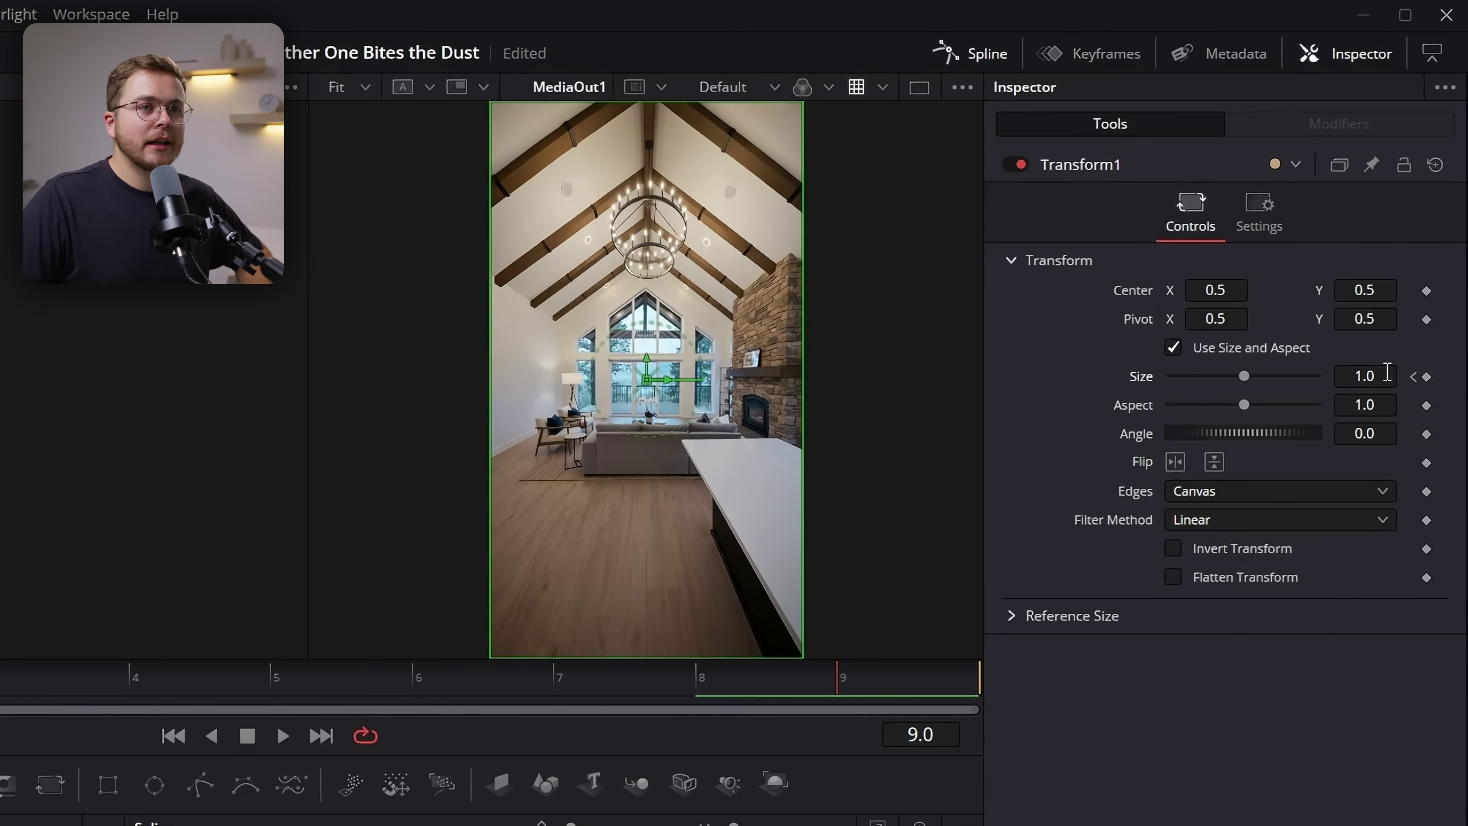
{"action": "left_click_drag", "start_coordinate": [1387, 372], "coordinate": [1355, 372]}
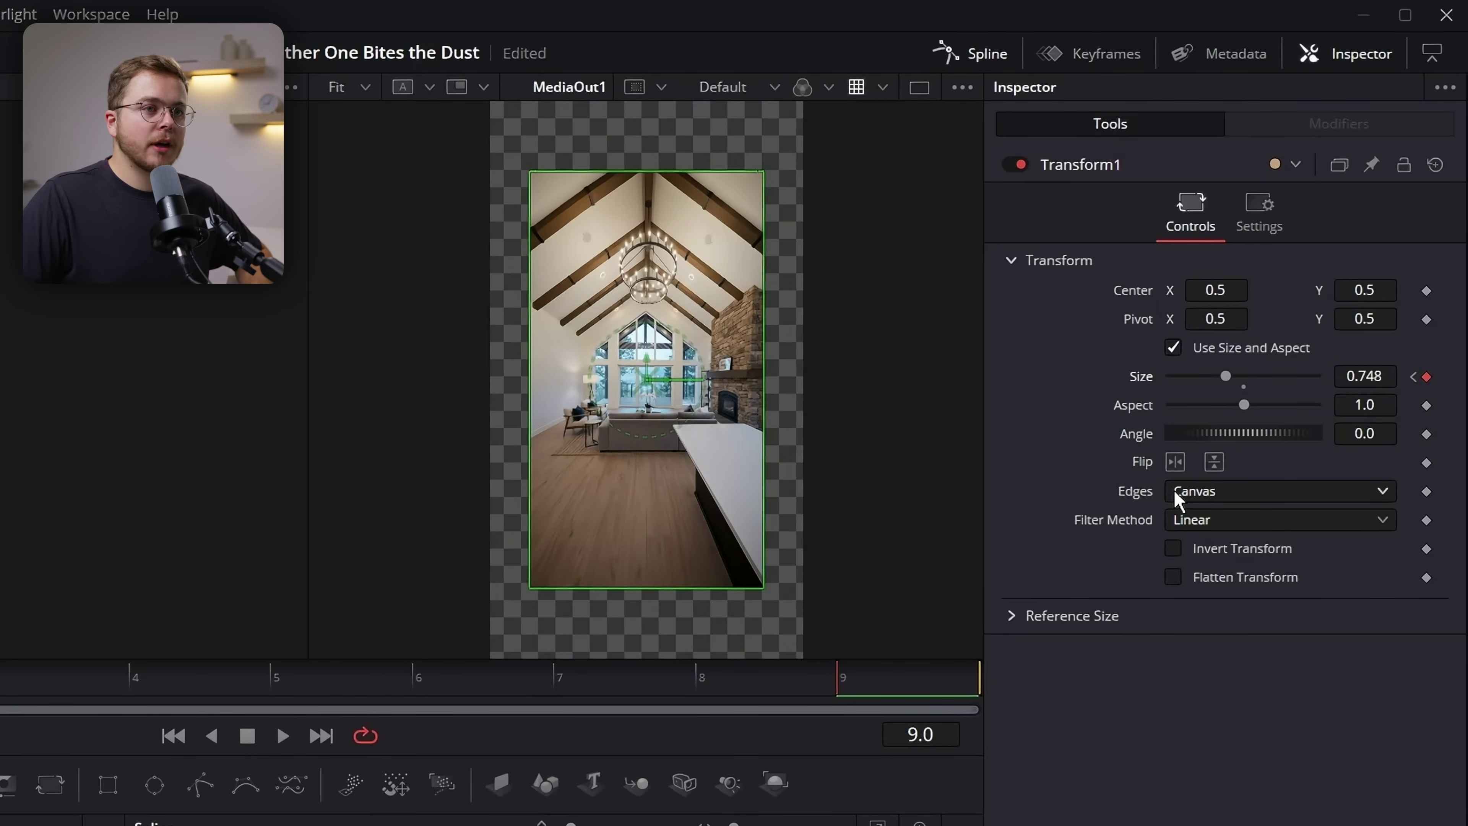
{"action": "left_click", "coordinate": [1183, 498]}
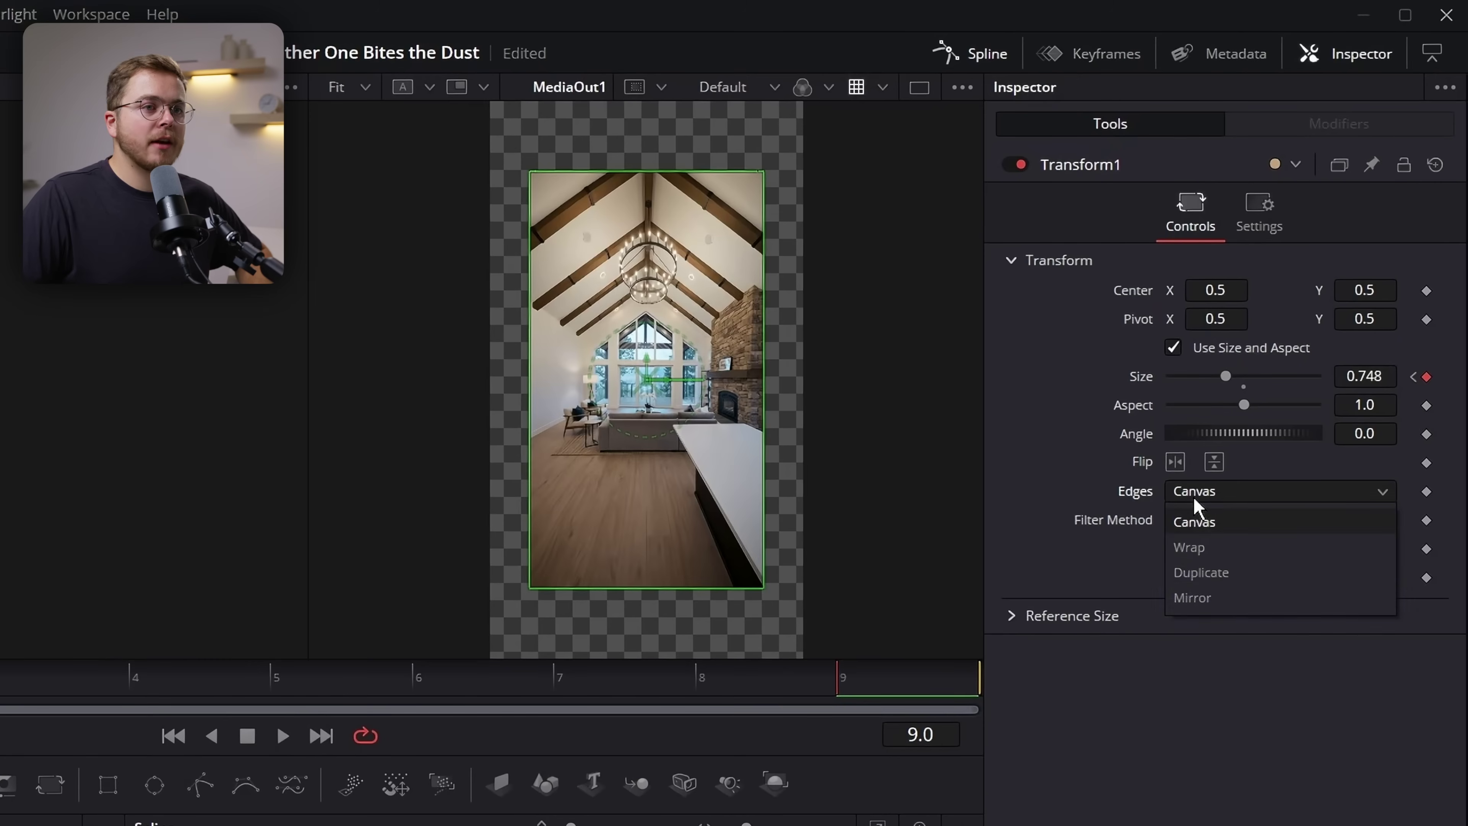
{"action": "left_click", "coordinate": [1230, 598]}
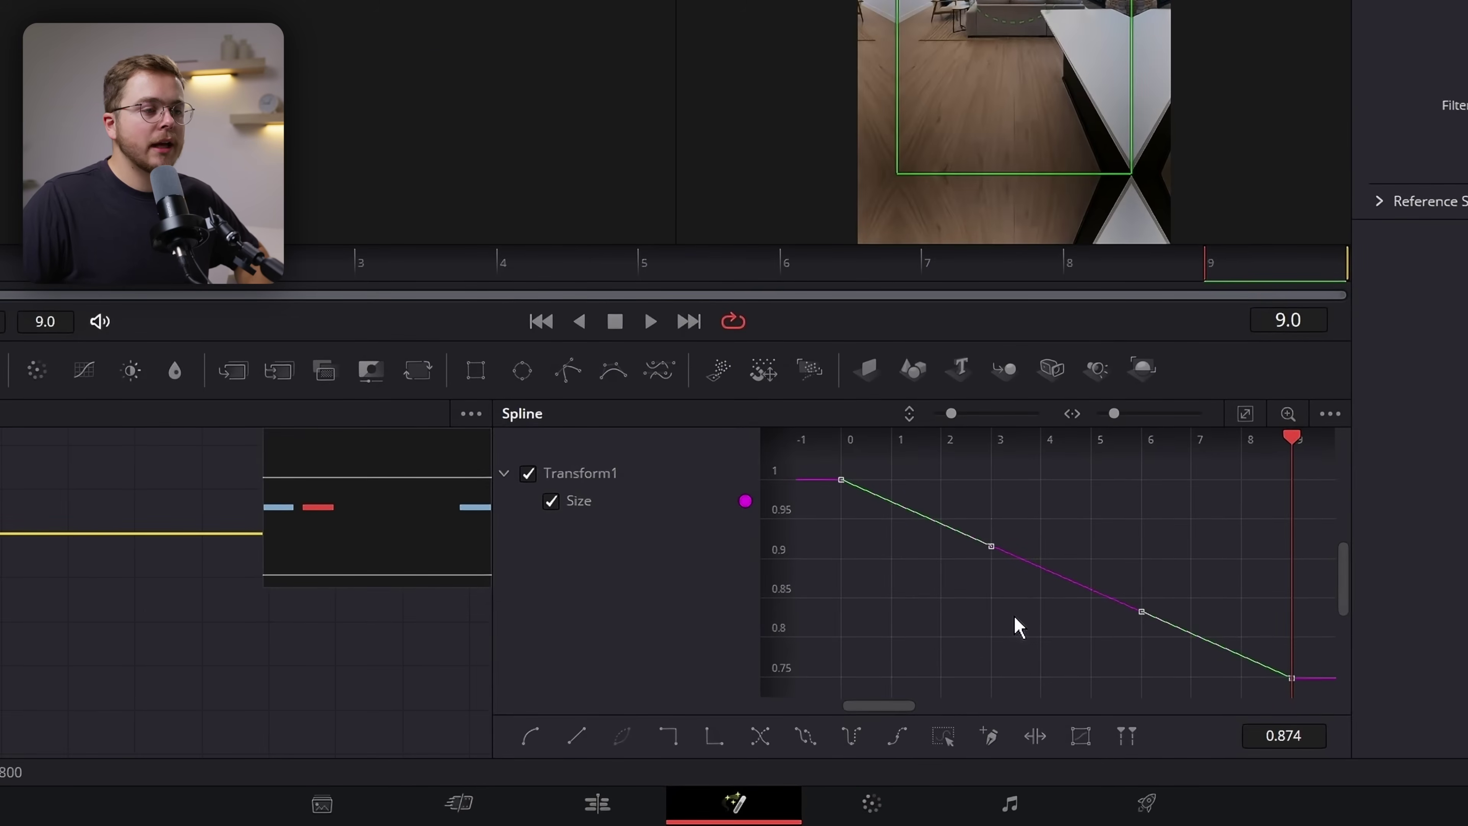
Smooth the Size curve into a gradual start with a steep drop at the last keyframe, and play back the edit
{"action": "key", "text": "s"}
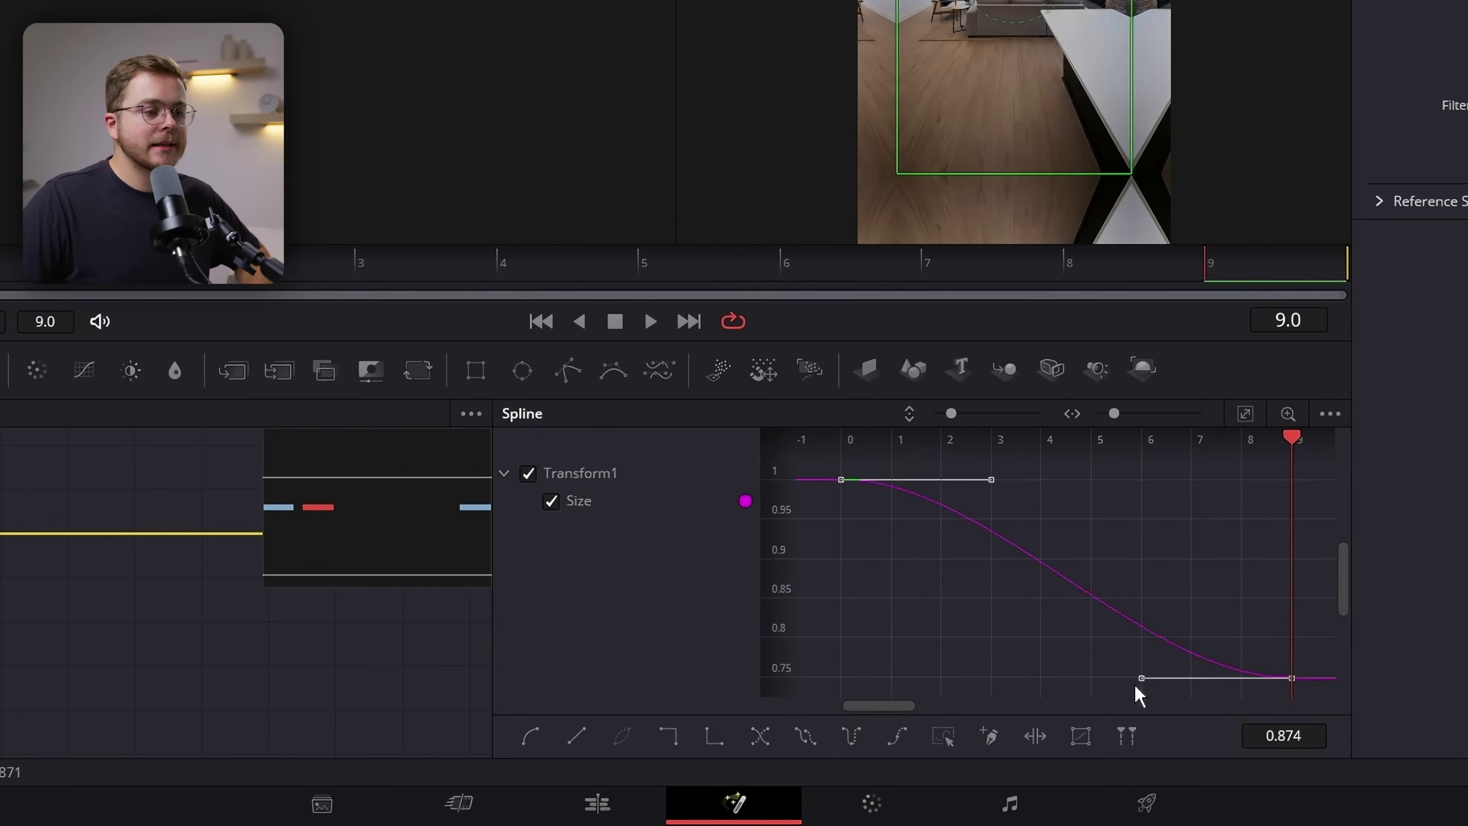
{"action": "left_click_drag", "start_coordinate": [1141, 555], "coordinate": [1274, 500]}
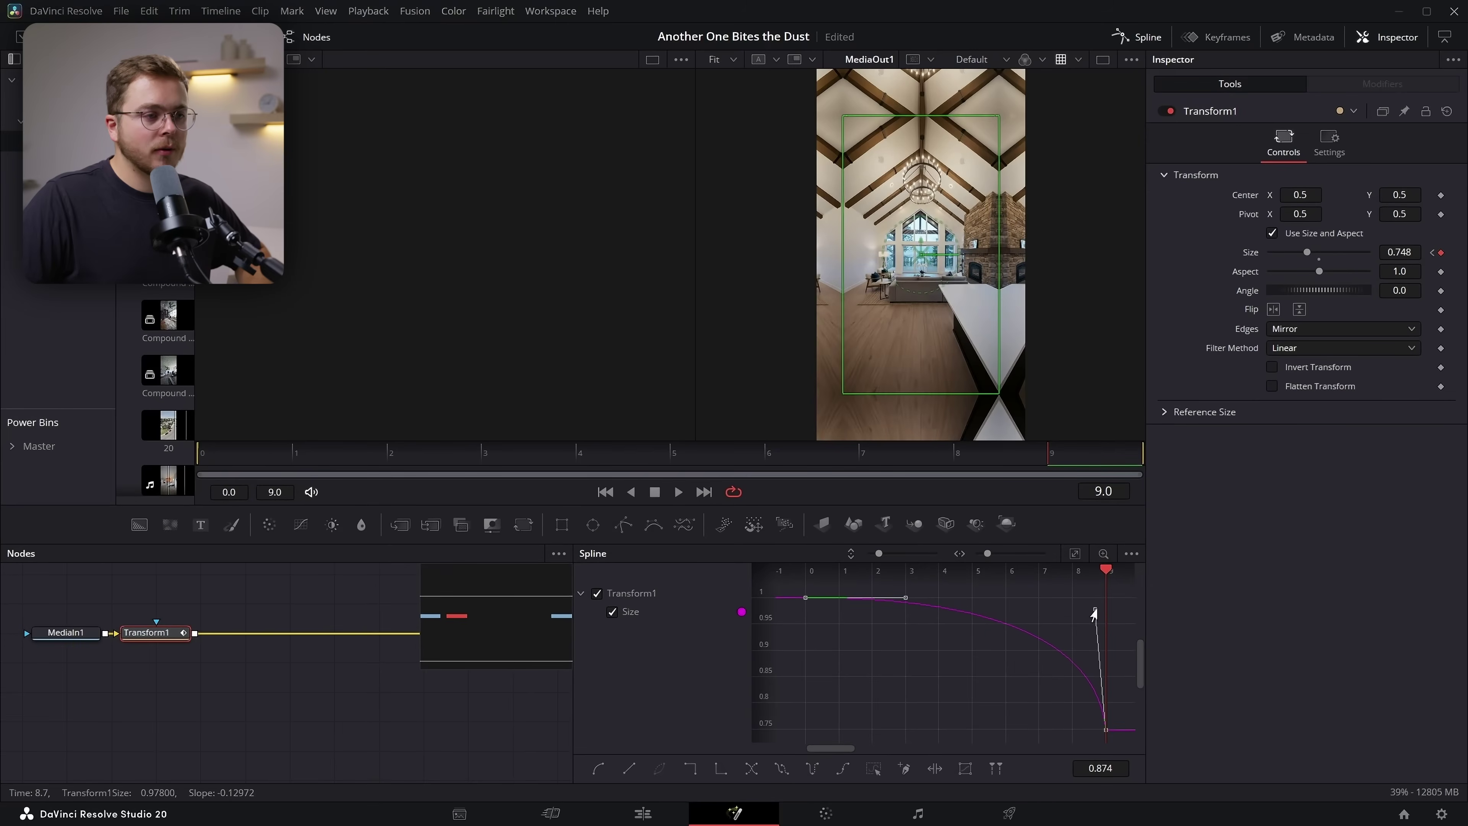
{"action": "key", "text": "space"}
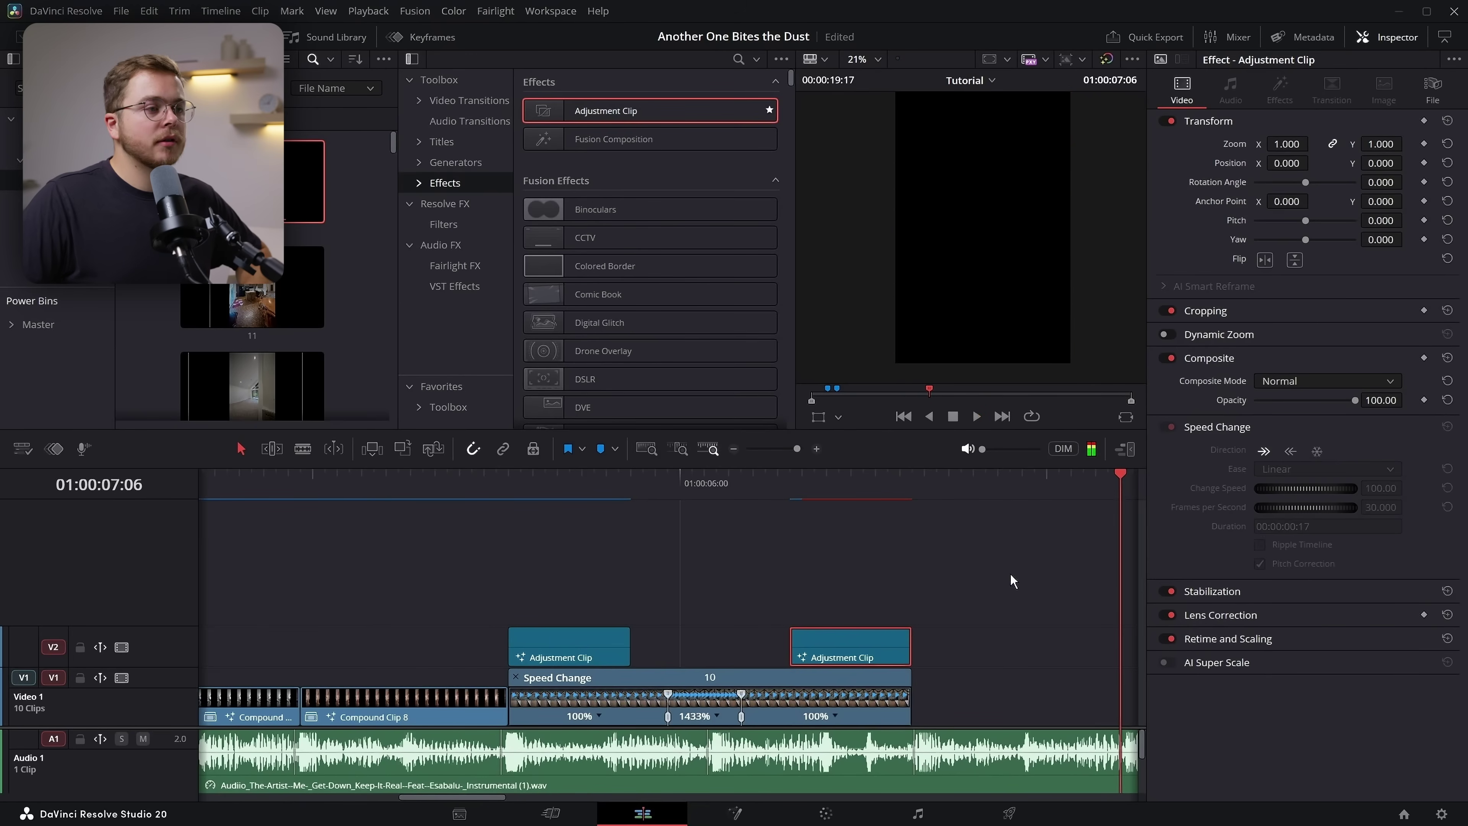
{"action": "left_click", "coordinate": [1011, 580]}
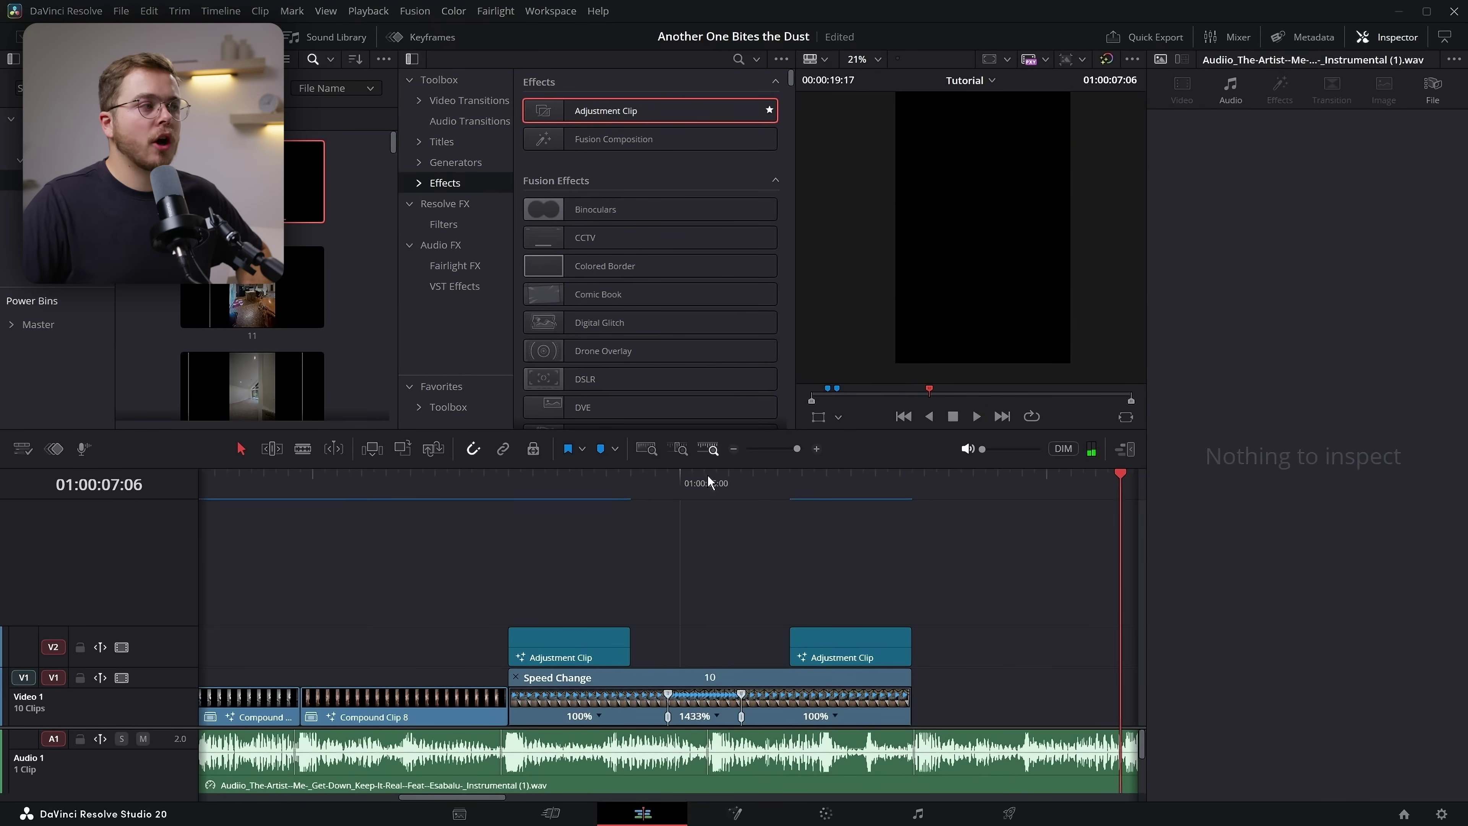
Place footage clip 11 on Video 1 directly after clip 10
{"action": "left_click_drag", "start_coordinate": [226, 287], "coordinate": [911, 699]}
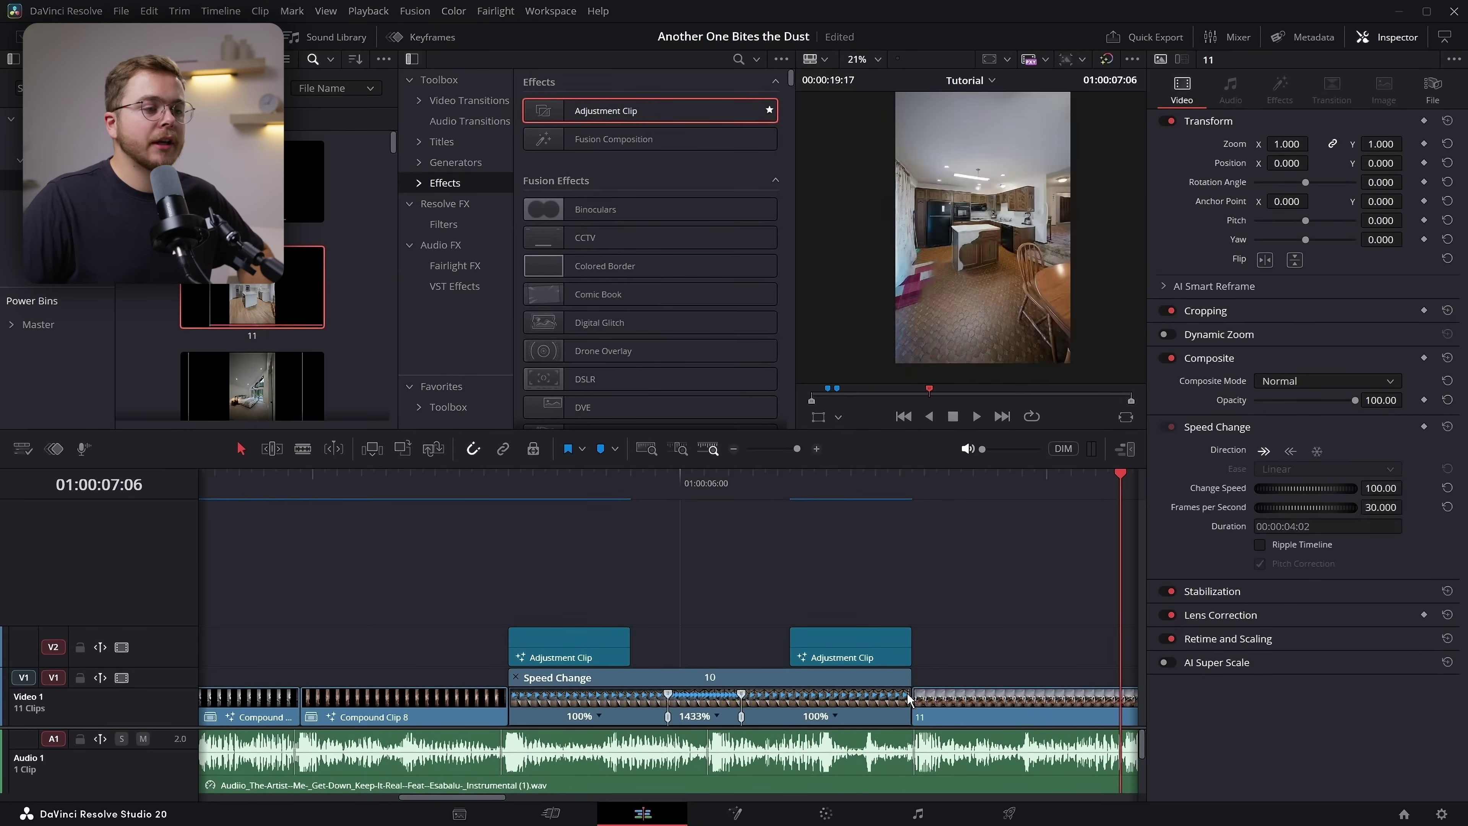
{"action": "left_click_drag", "start_coordinate": [843, 601], "coordinate": [557, 580]}
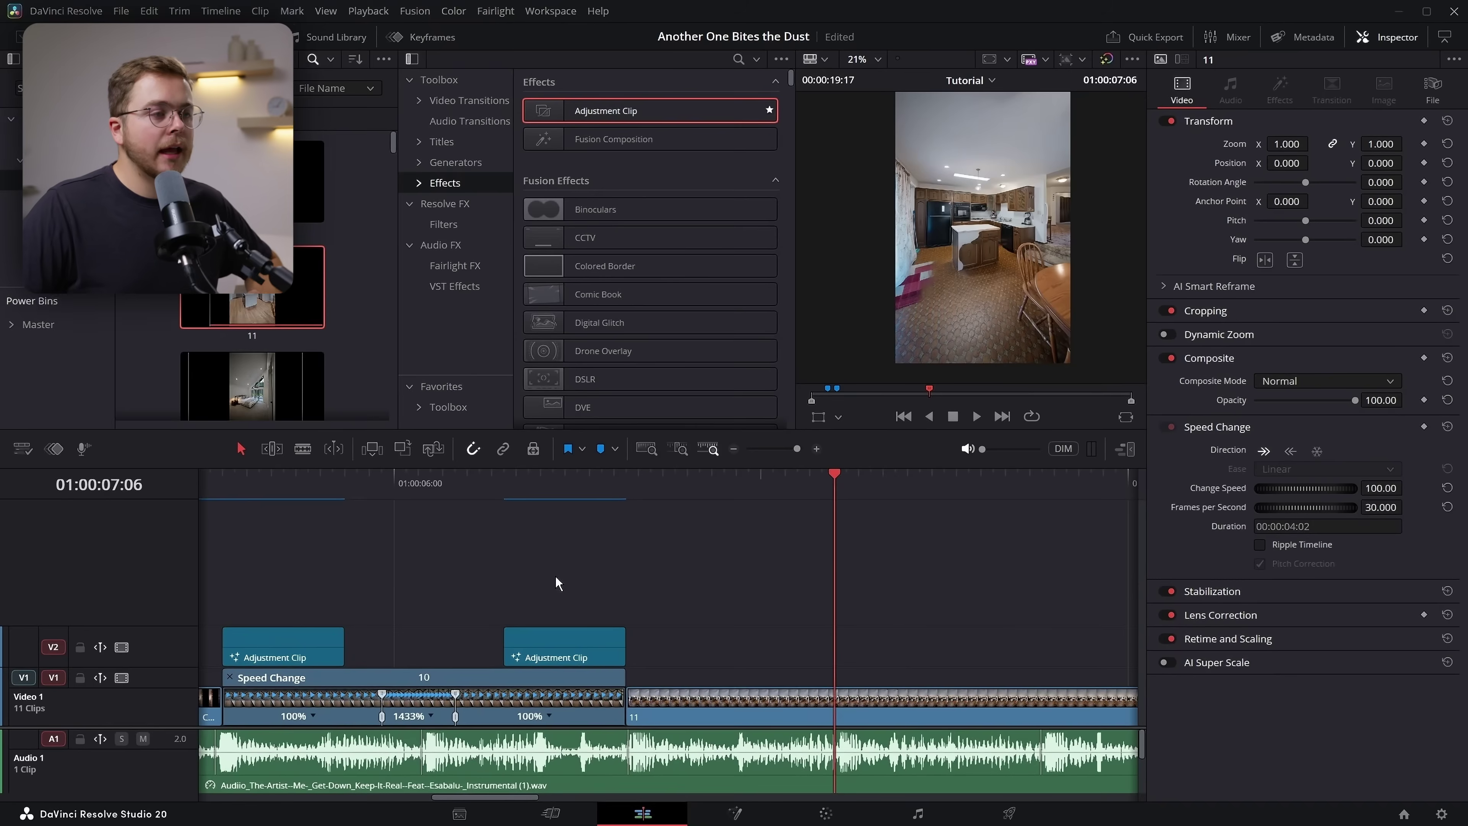
{"action": "left_click", "coordinate": [731, 449]}
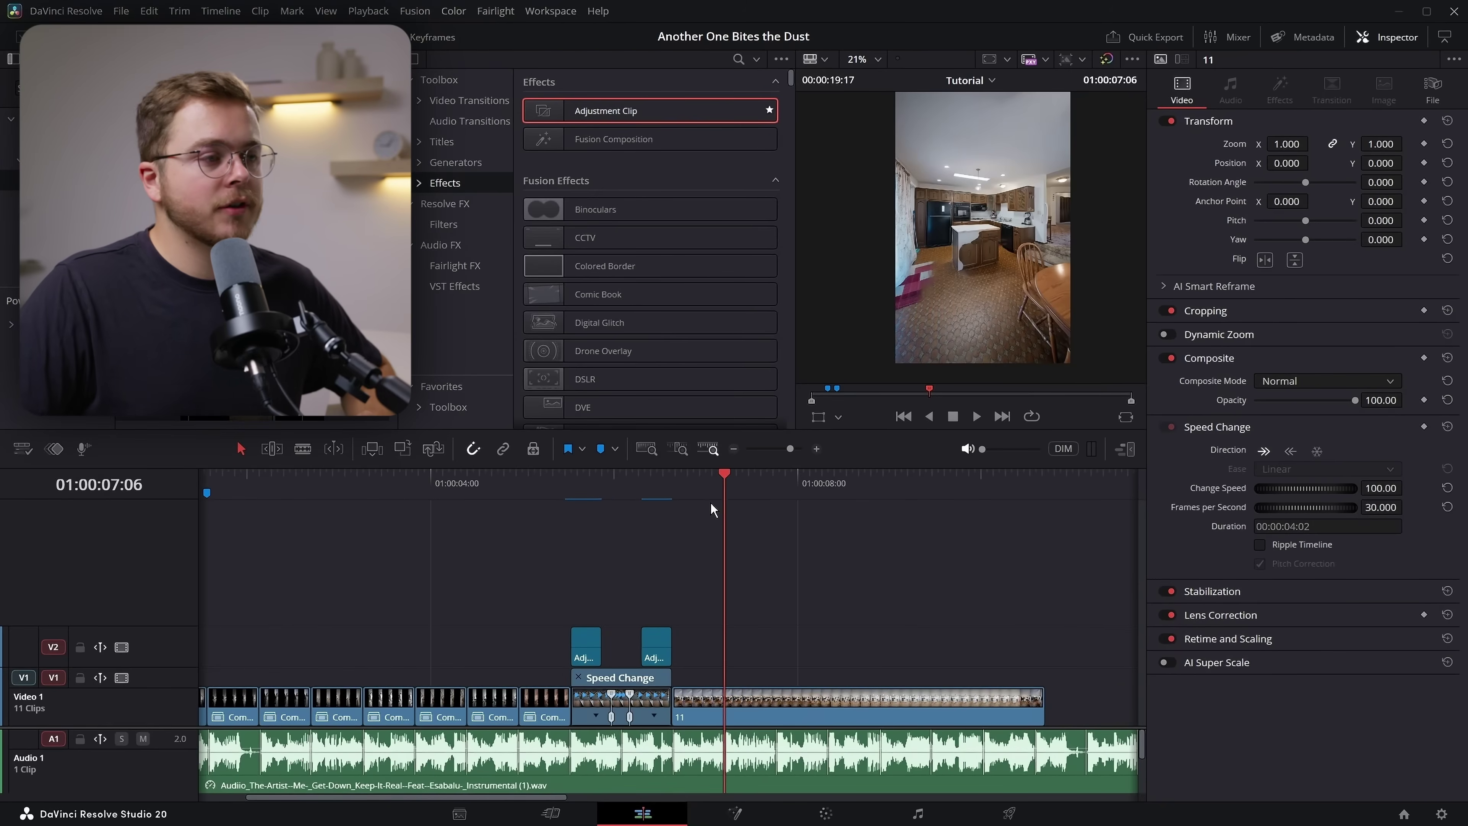
Show clip 11's retime controls and add speed points at 01:00:07:03 and 01:00:09:04
{"action": "mouse_move", "coordinate": [724, 486]}
{"action": "left_mouse_down"}
{"action": "mouse_move", "coordinate": [691, 486]}
{"action": "mouse_move", "coordinate": [715, 485]}
{"action": "left_mouse_up"}
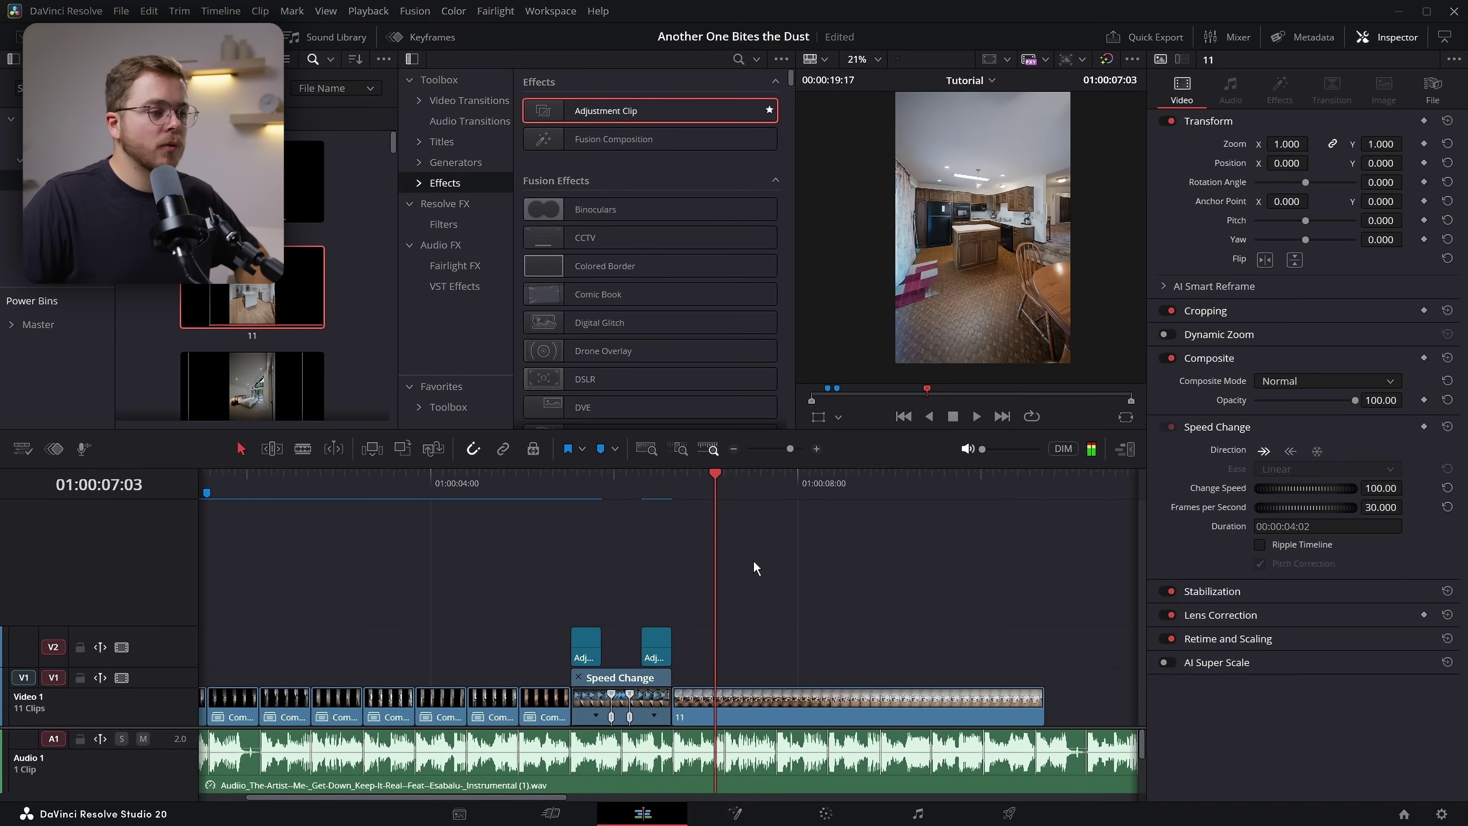
{"action": "key", "text": "ctrl+r"}
{"action": "left_click", "coordinate": [868, 716]}
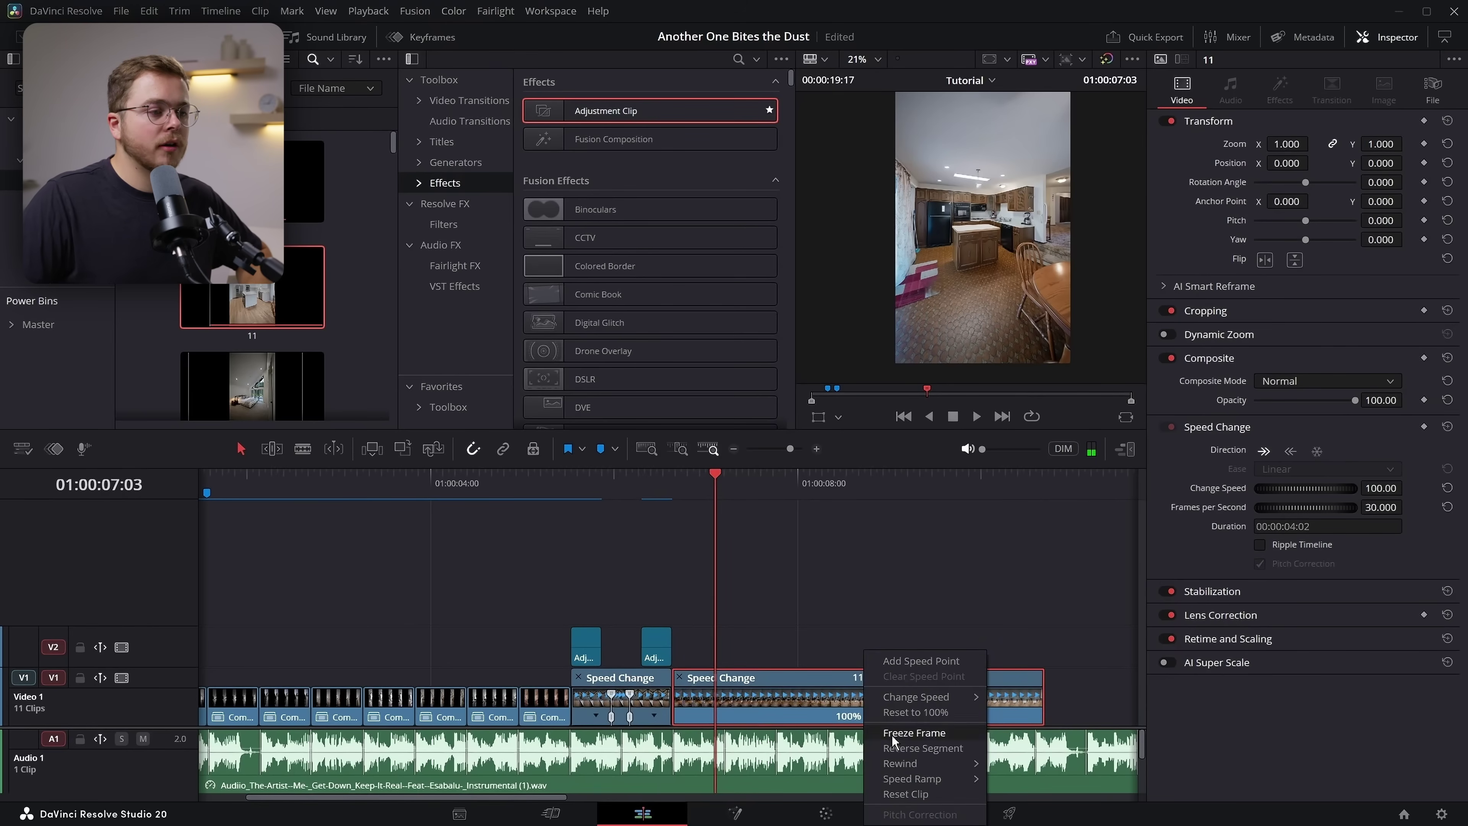
{"action": "left_click", "coordinate": [904, 660]}
{"action": "left_click_drag", "start_coordinate": [720, 486], "coordinate": [903, 519]}
{"action": "left_click", "coordinate": [888, 716]}
{"action": "left_click", "coordinate": [904, 660]}
Compress clip 11's section between the speed points to 1017% and trim the clip's end to the music beat
{"action": "left_click_drag", "start_coordinate": [899, 701], "coordinate": [735, 702]}
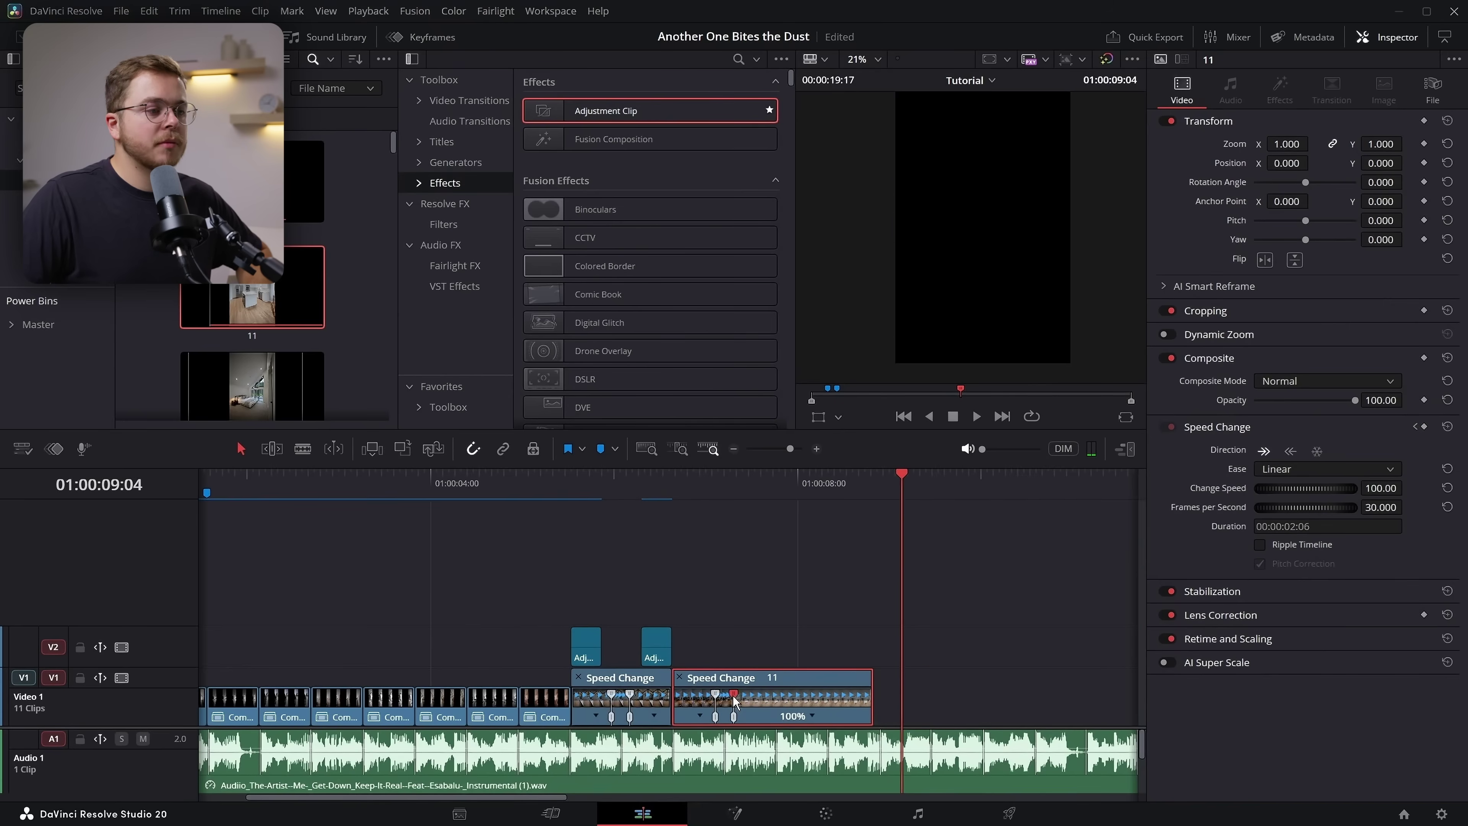
{"action": "left_click", "coordinate": [721, 485]}
{"action": "left_click_drag", "start_coordinate": [1073, 705], "coordinate": [656, 716]}
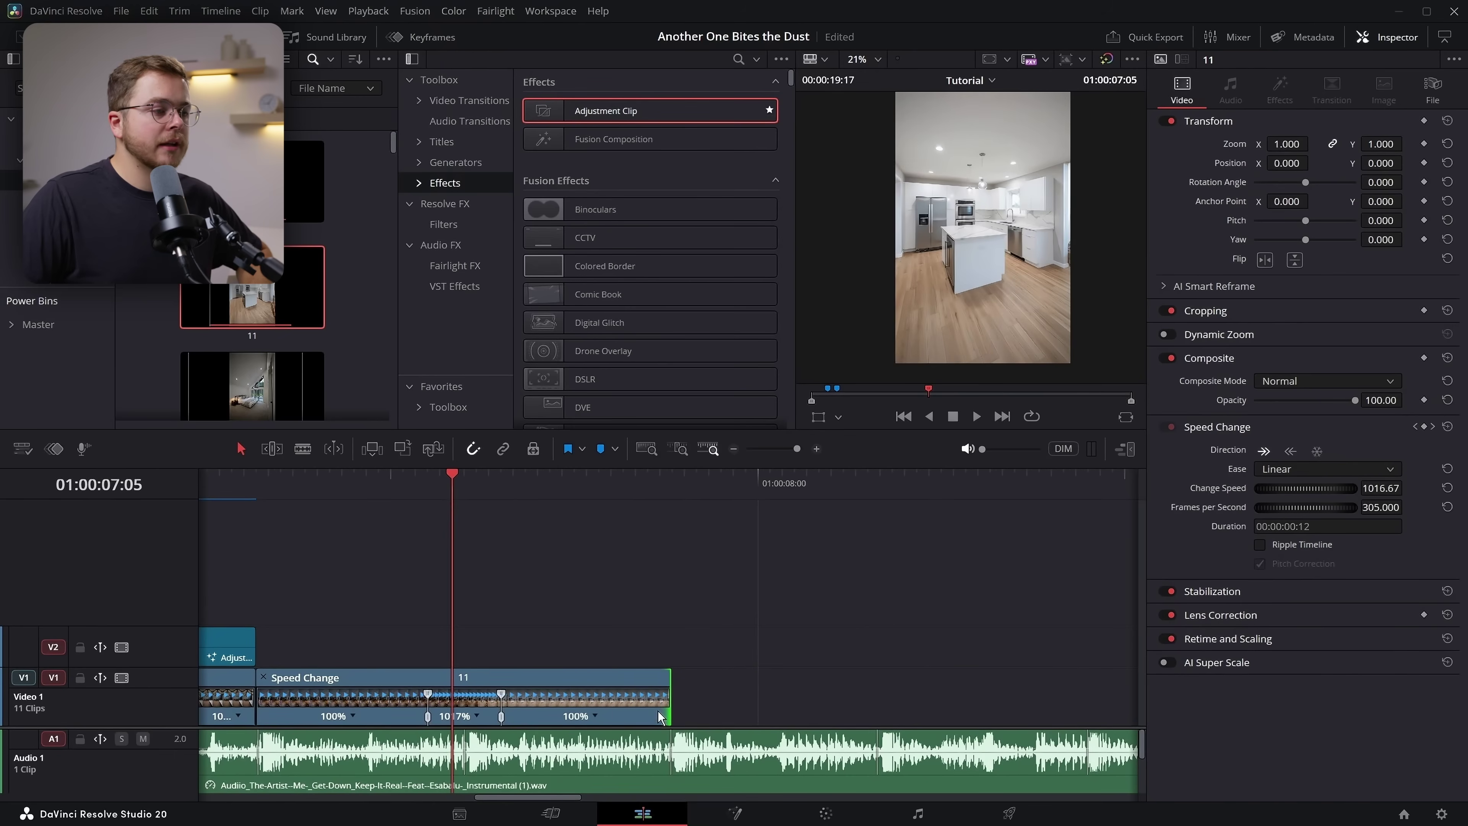
Smooth clip 11's Retime Speed curve at both speed points with long easing handles so the ramp forms a gradual peak
{"action": "scroll", "coordinate": [925, 648], "scroll_direction": "left", "scroll_amount": 3}
{"action": "left_click", "coordinate": [874, 710]}
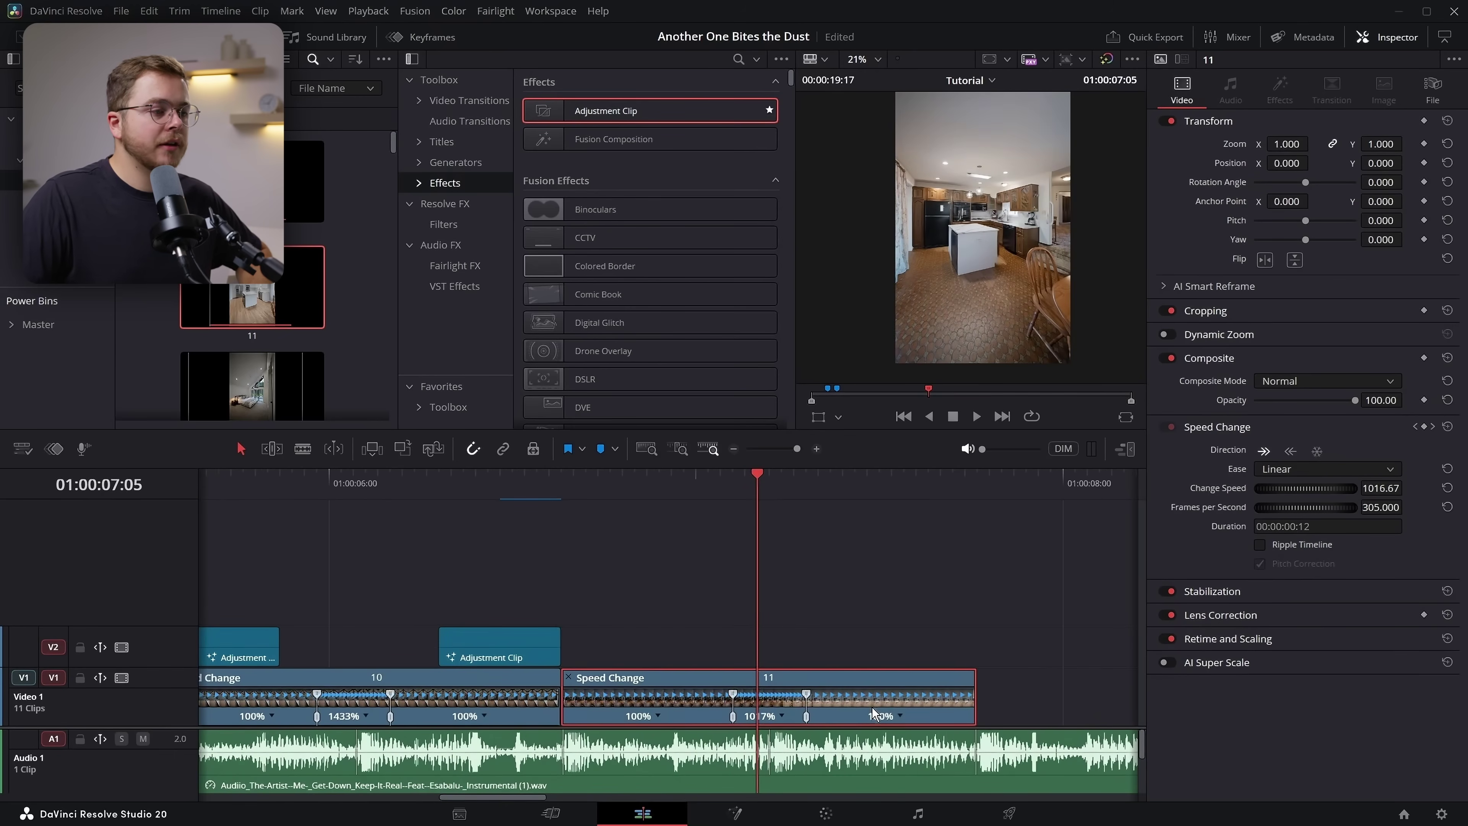
{"action": "left_click", "coordinate": [54, 448]}
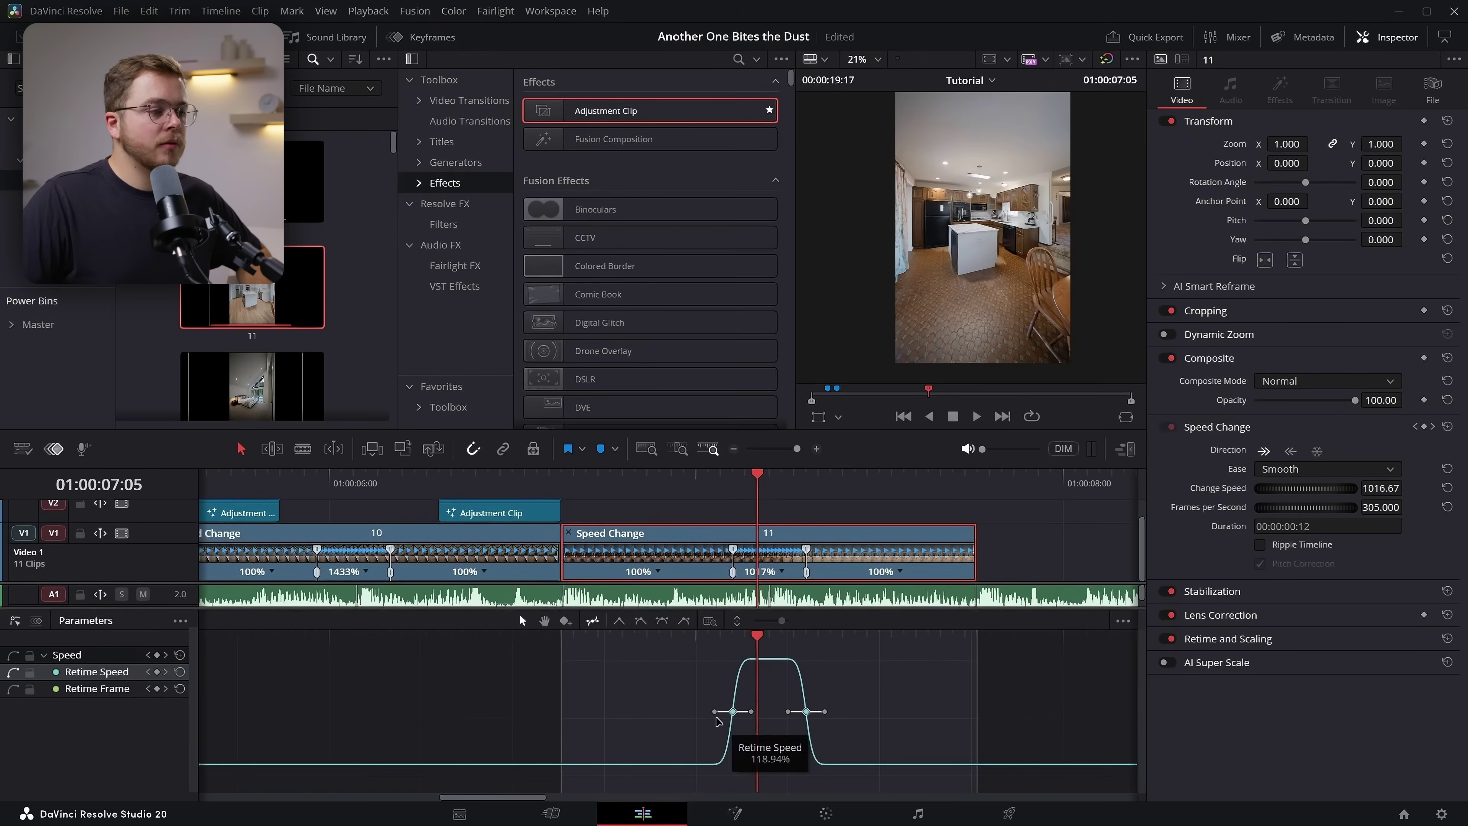
{"action": "left_click_drag", "start_coordinate": [713, 712], "coordinate": [639, 719]}
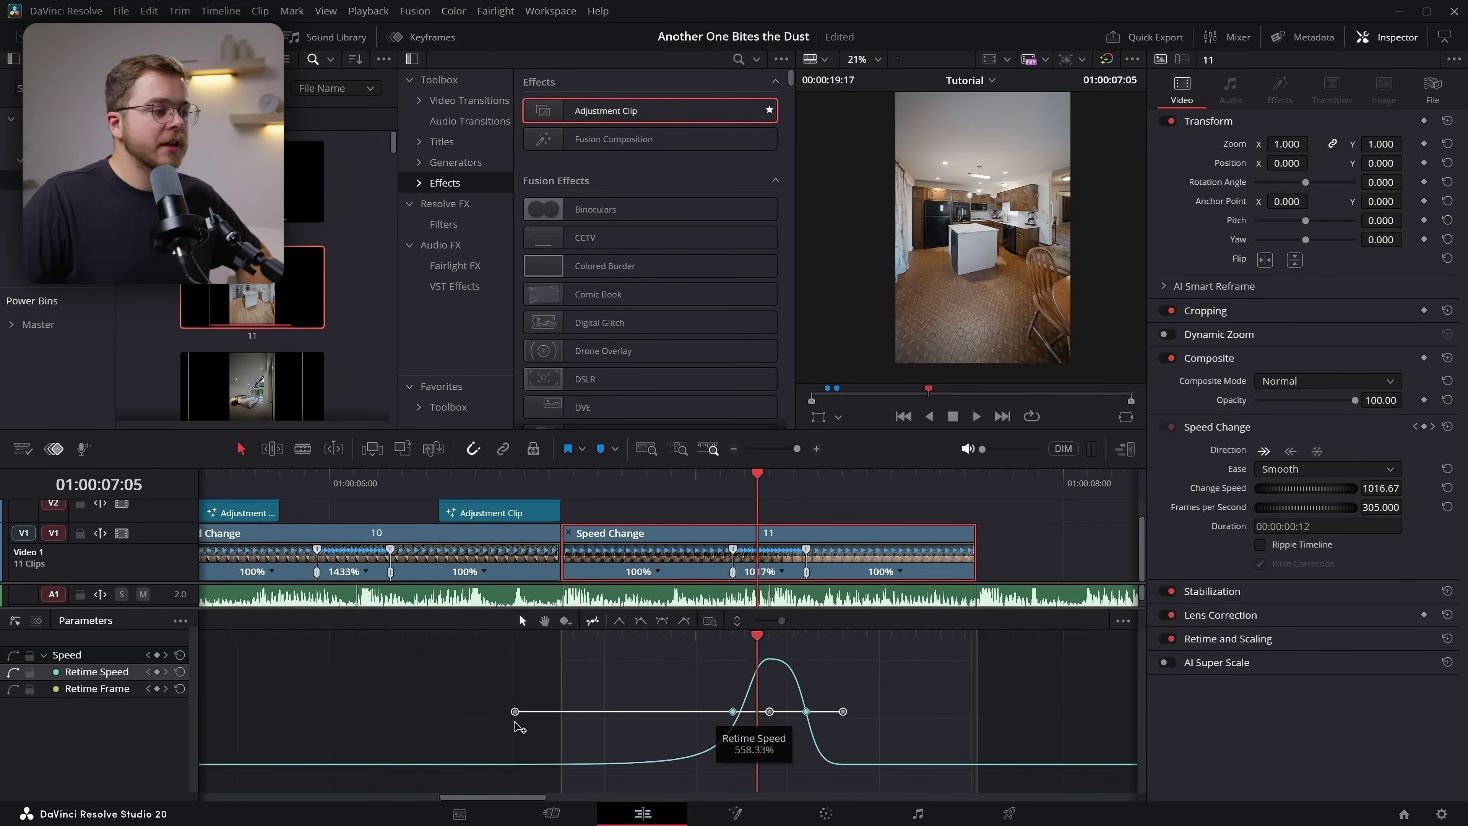
{"action": "left_click_drag", "start_coordinate": [843, 711], "coordinate": [1001, 710]}
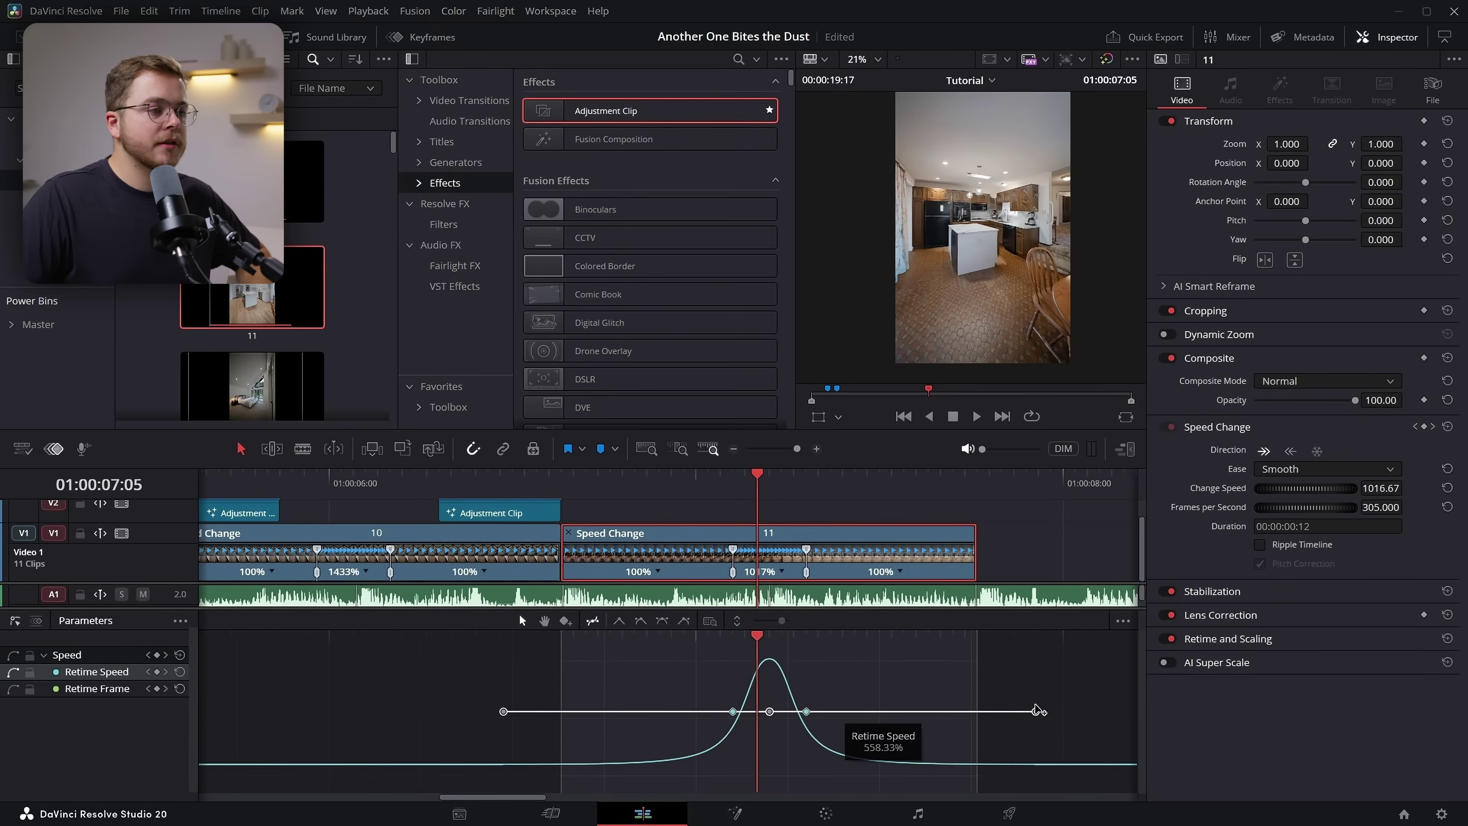
{"action": "left_click", "coordinate": [575, 481]}
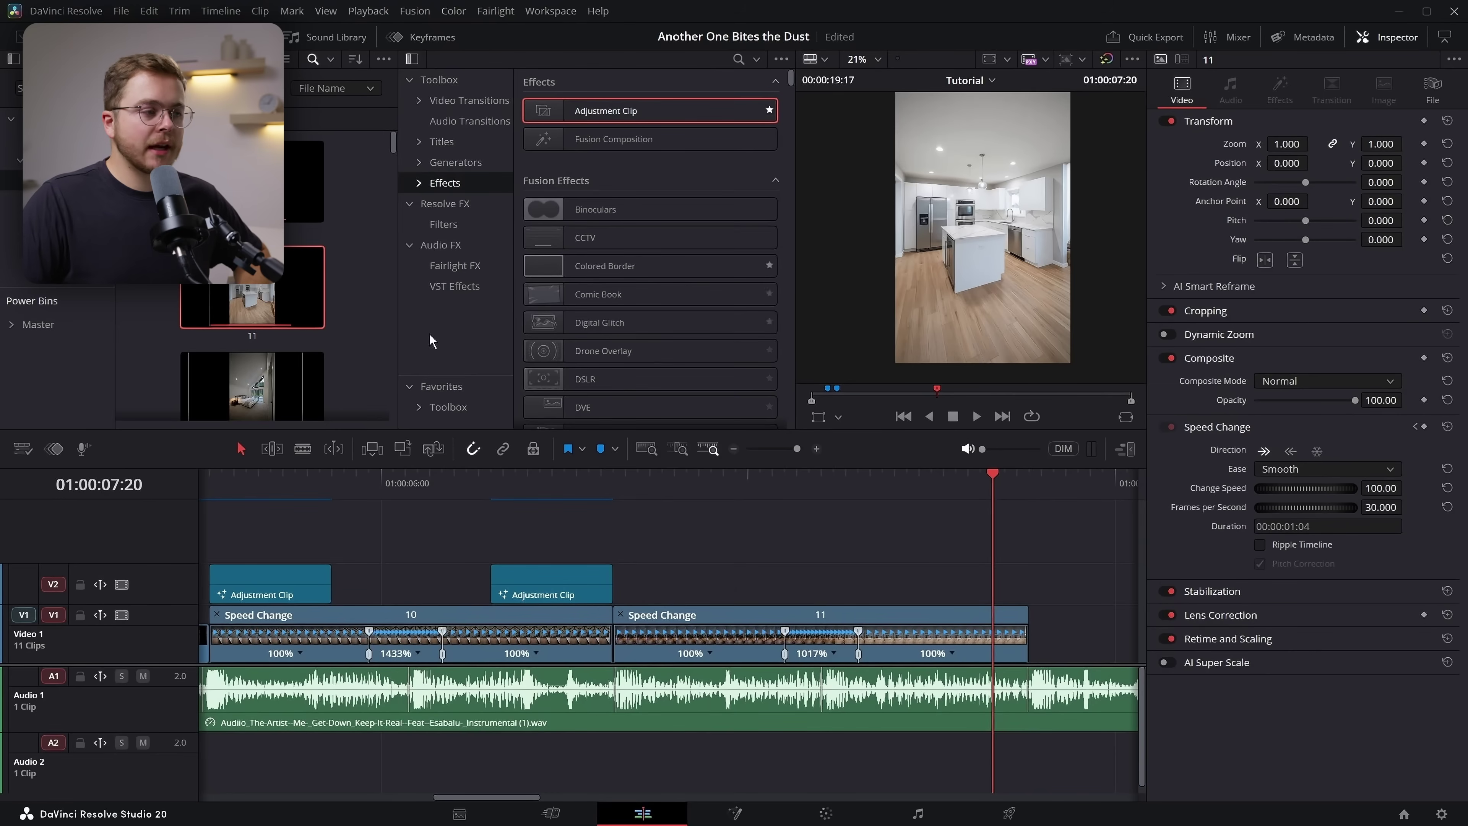
Copy clip 10's two zoom adjustment clips to the start and end of clip 11 on Video 2 and play back the section
{"action": "scroll", "coordinate": [565, 538], "scroll_direction": "right", "scroll_amount": 1}
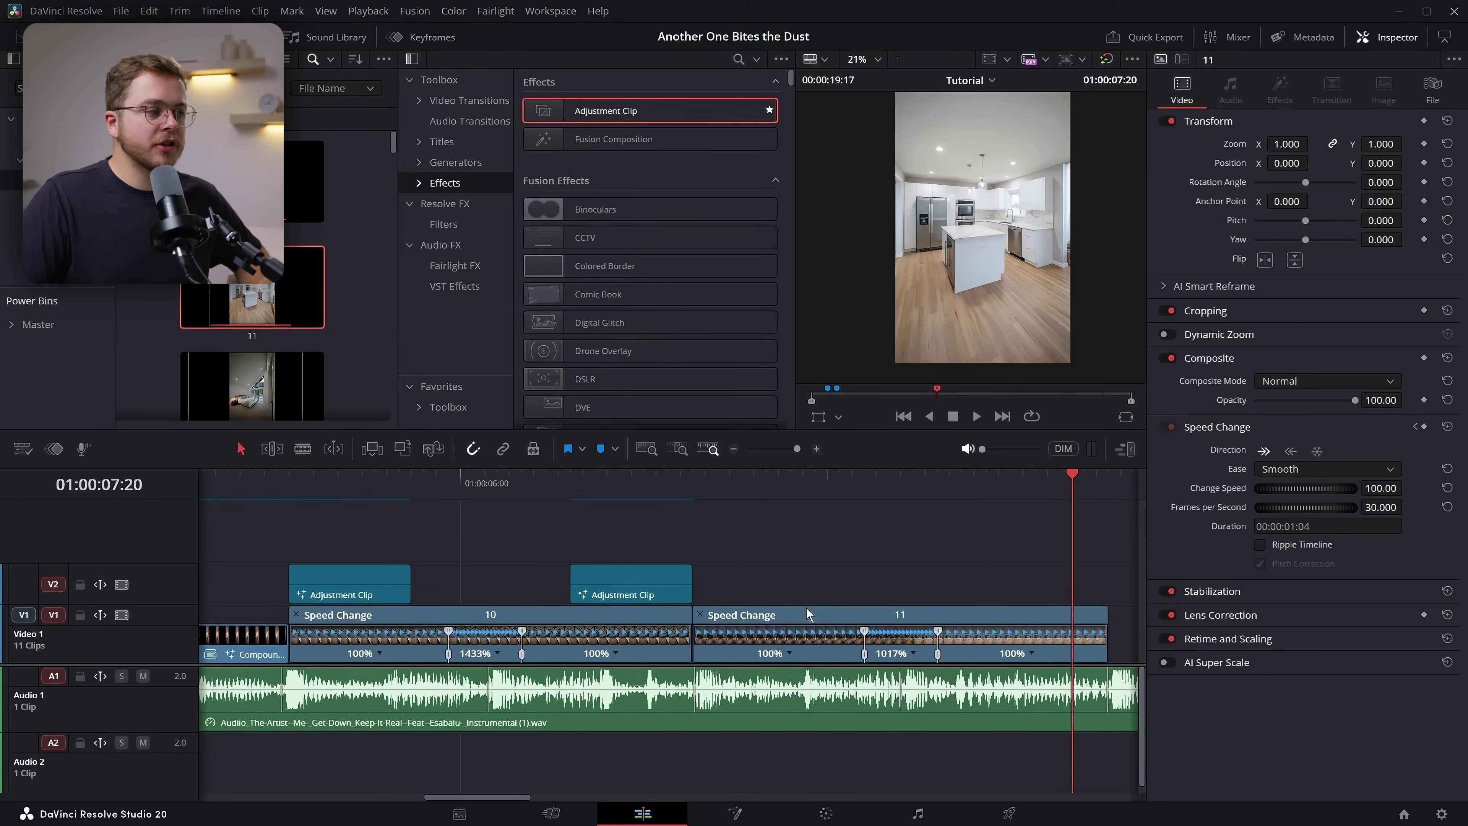
{"action": "left_click_drag", "start_coordinate": [785, 532], "coordinate": [349, 587]}
{"action": "left_click_drag", "start_coordinate": [370, 588], "coordinate": [758, 588]}
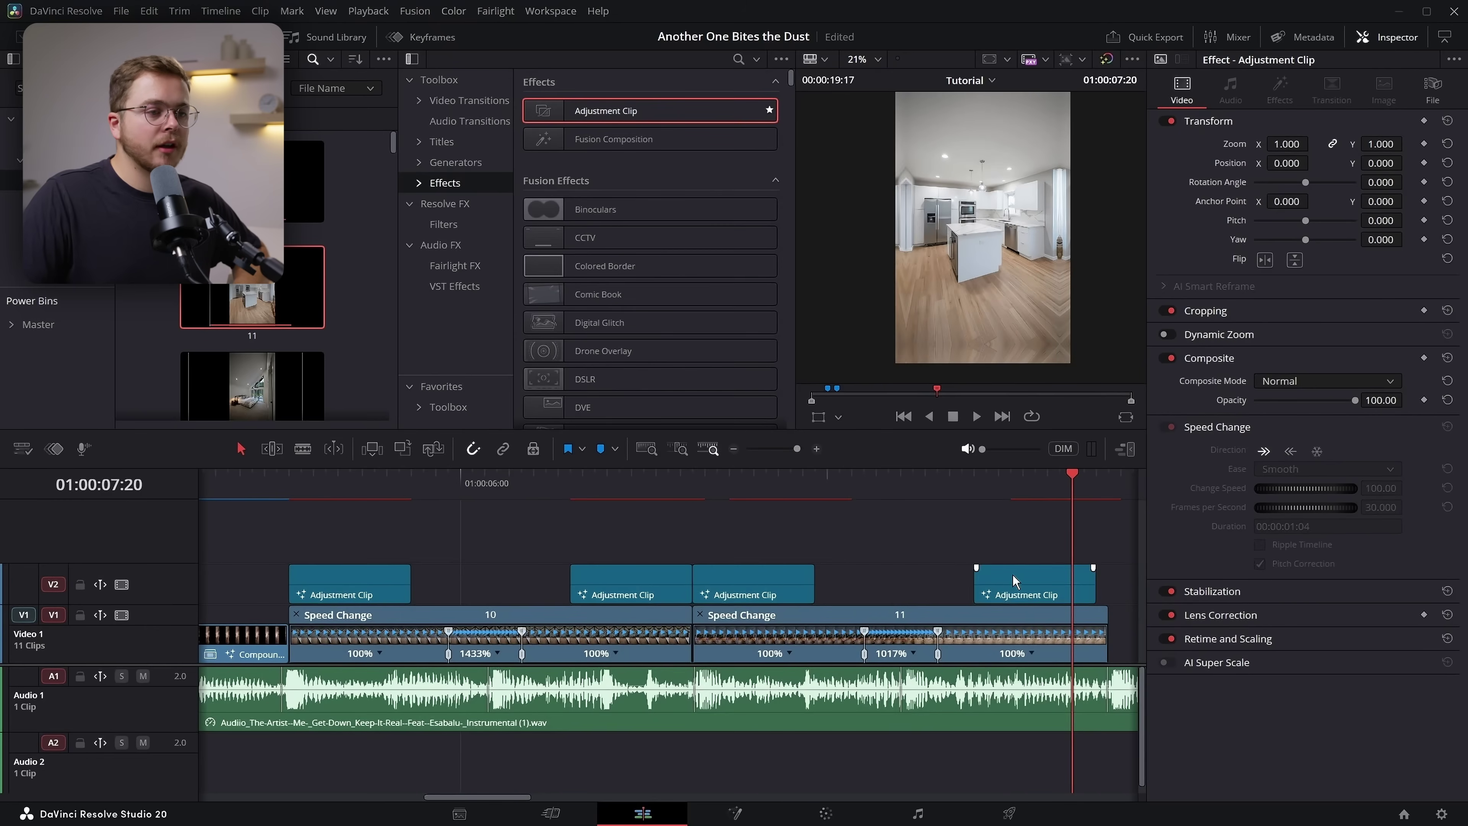
{"action": "left_click_drag", "start_coordinate": [1029, 580], "coordinate": [1017, 580]}
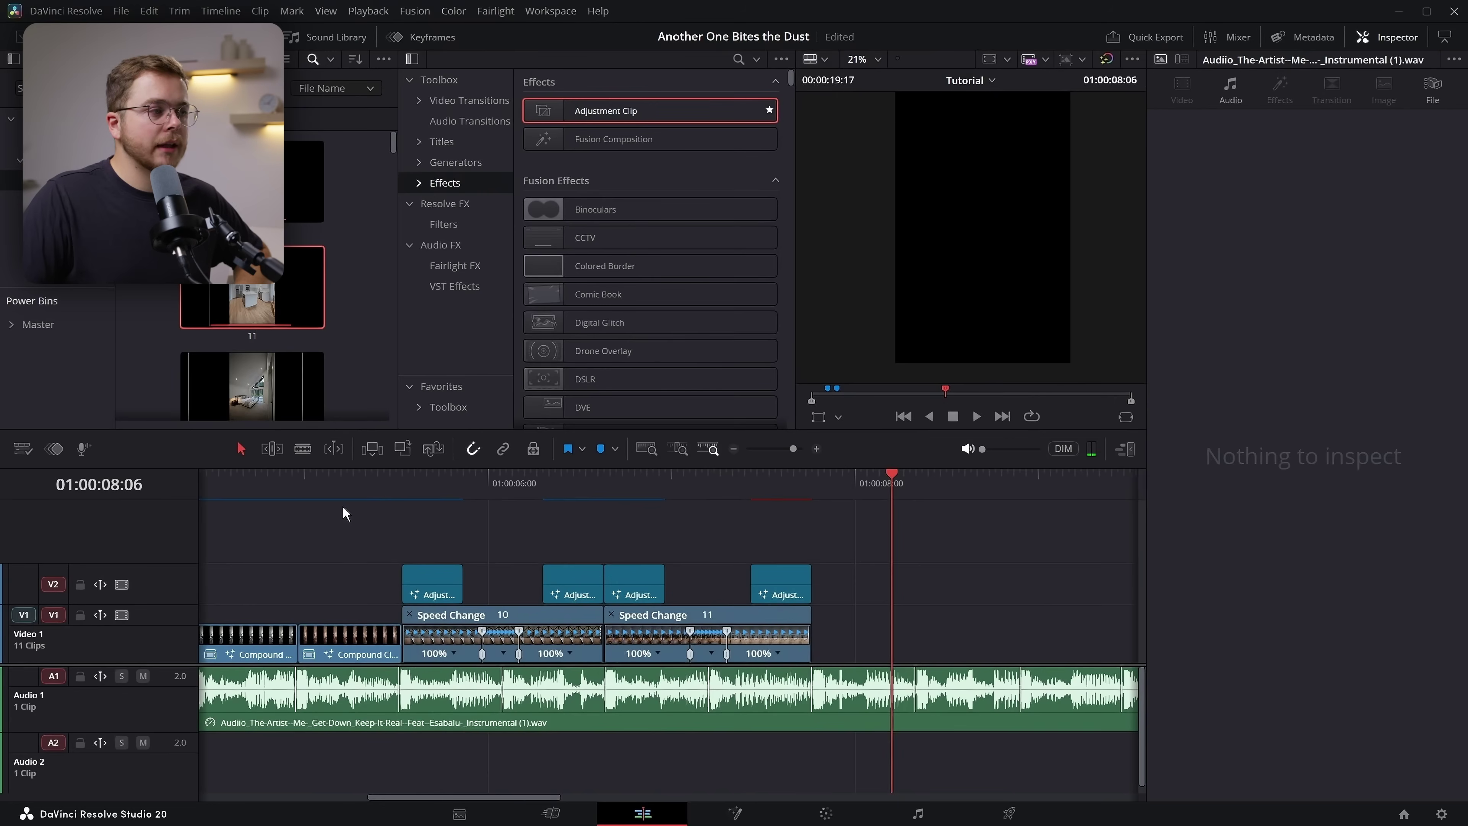
{"action": "left_click", "coordinate": [334, 485]}
{"action": "key", "text": "space"}
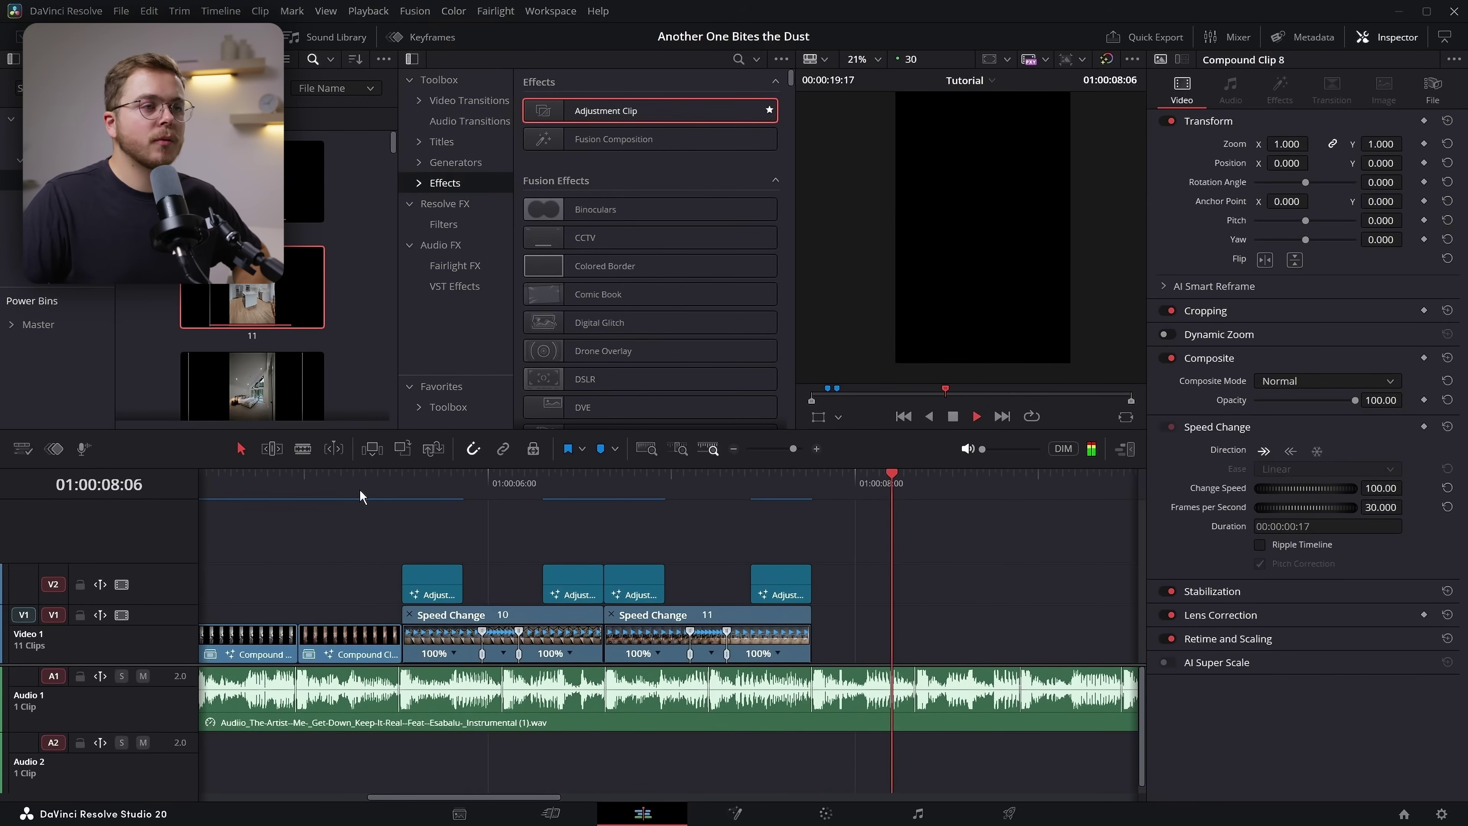
{"action": "key", "text": "space"}
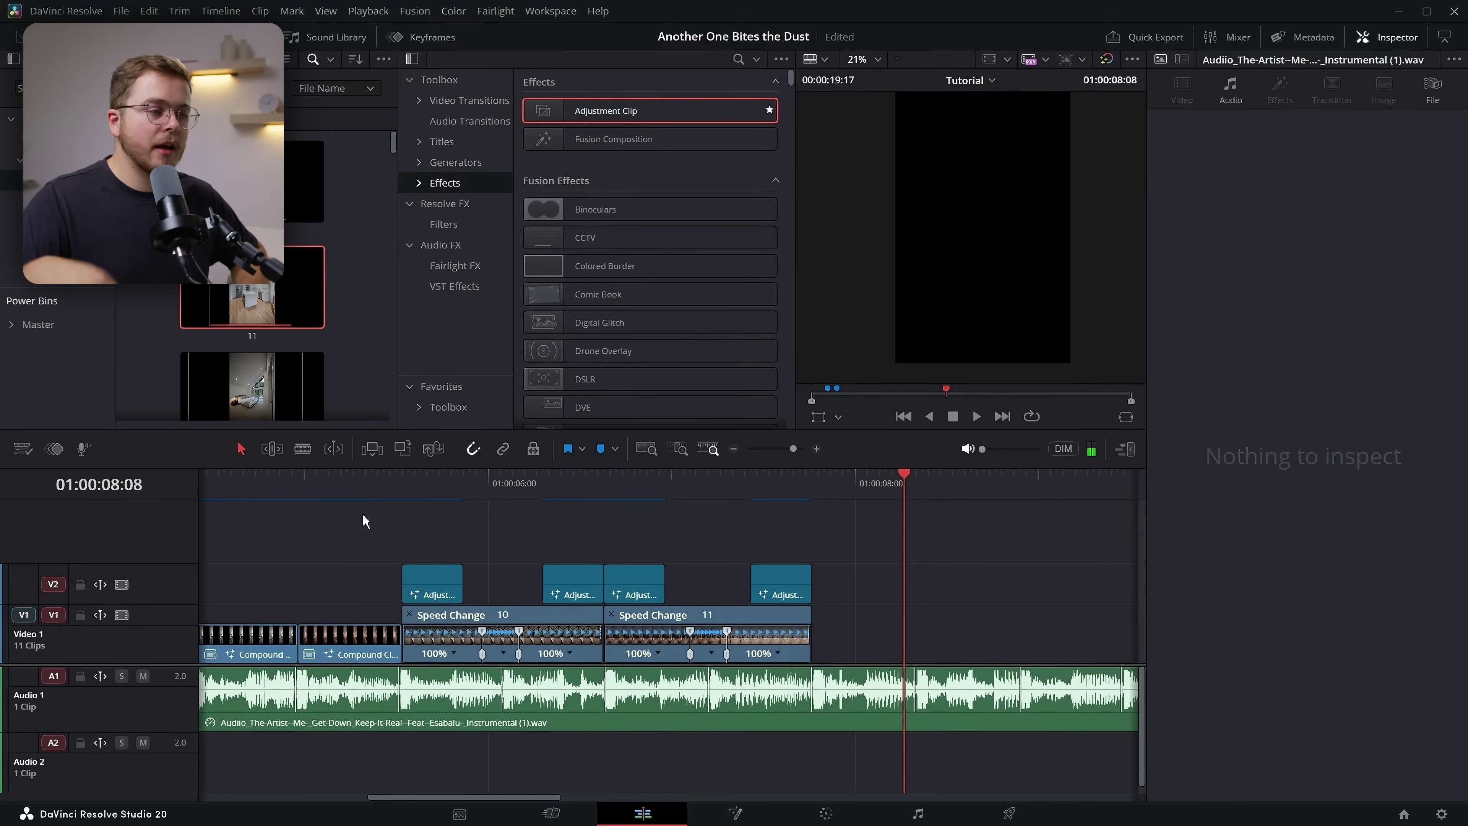
Play back the edit from the last compound clip through the speed-ramped clips up to the end of clip 13
{"action": "scroll", "coordinate": [272, 343], "scroll_direction": "down", "scroll_amount": 1}
{"action": "left_click", "coordinate": [272, 344]}
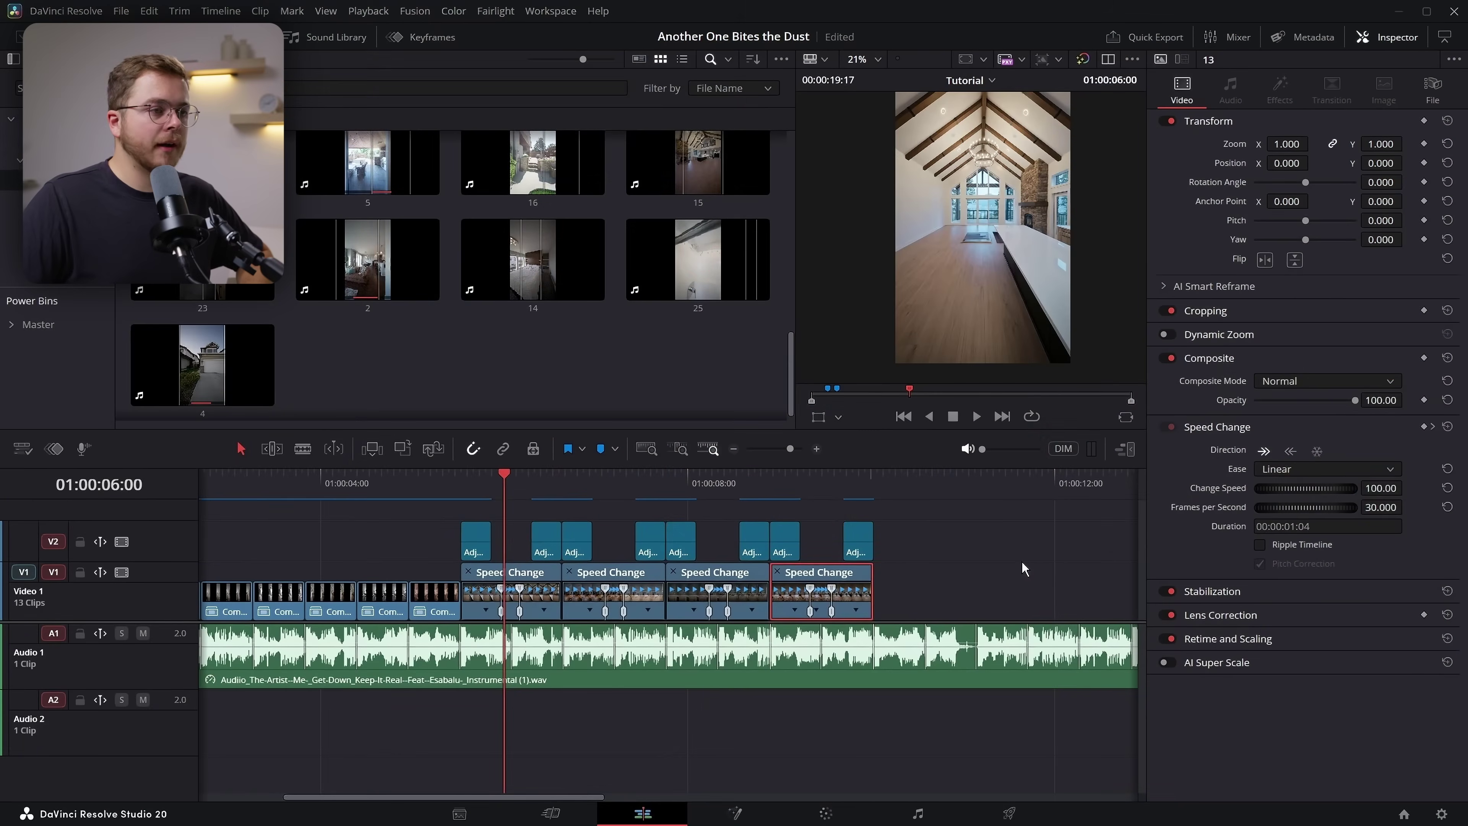
{"action": "left_click", "coordinate": [430, 499]}
{"action": "key", "text": "space"}
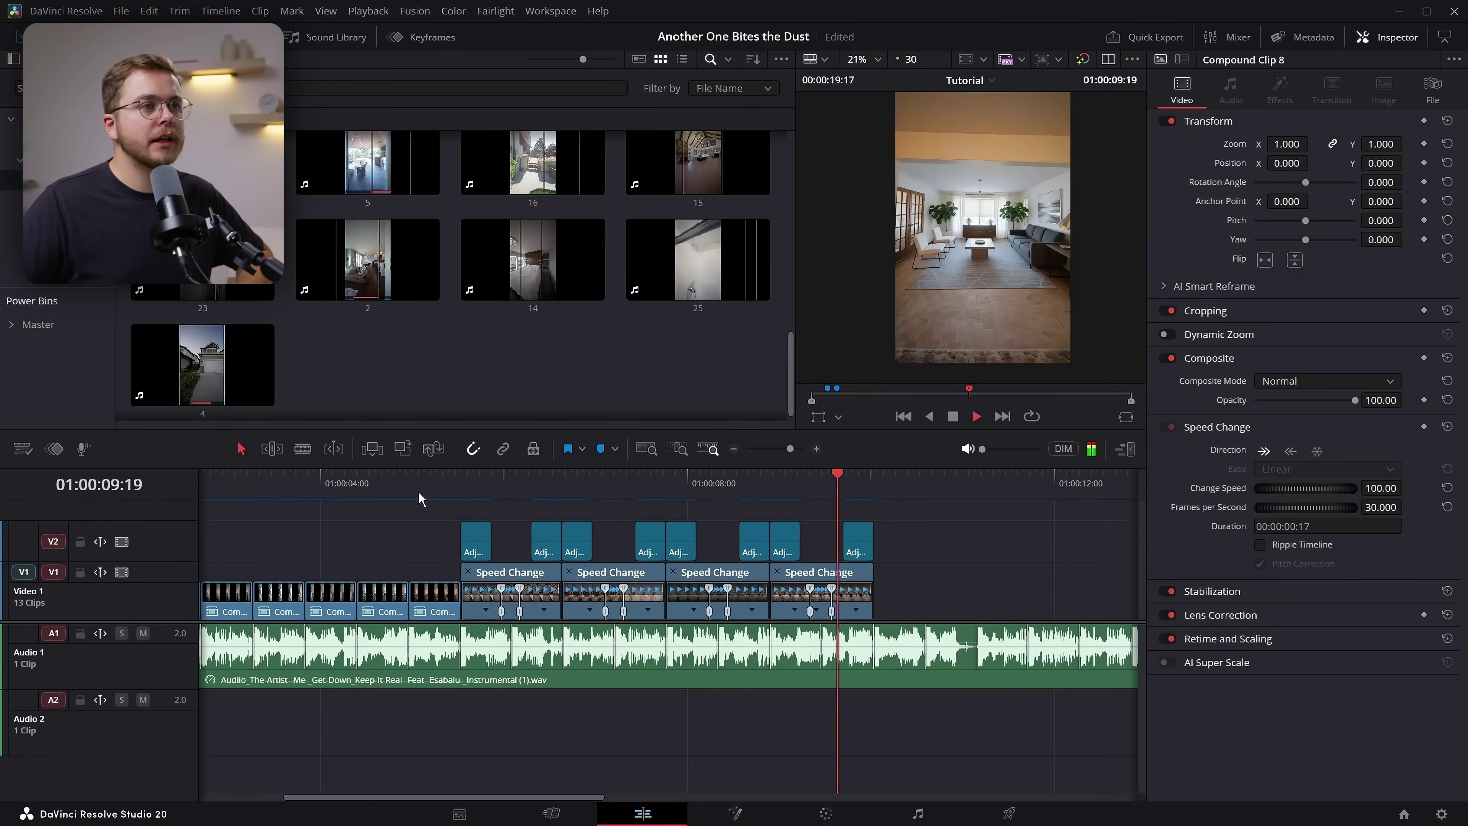
{"action": "key", "text": "space"}
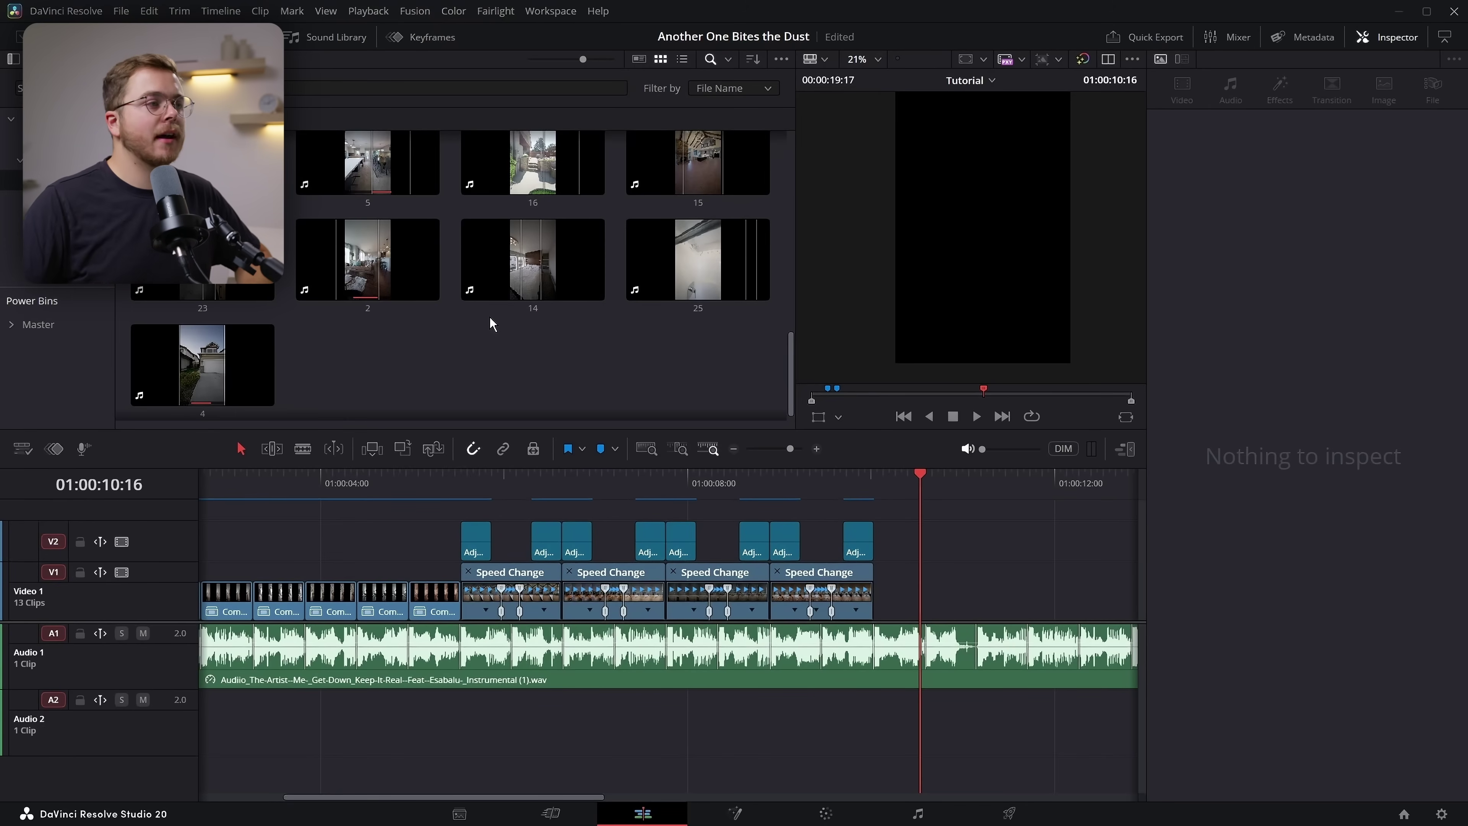
Place footage clip 14 on Video 1 directly after clip 13 and trim its end to a duration of 00:00:02:07
{"action": "left_click", "coordinate": [481, 283]}
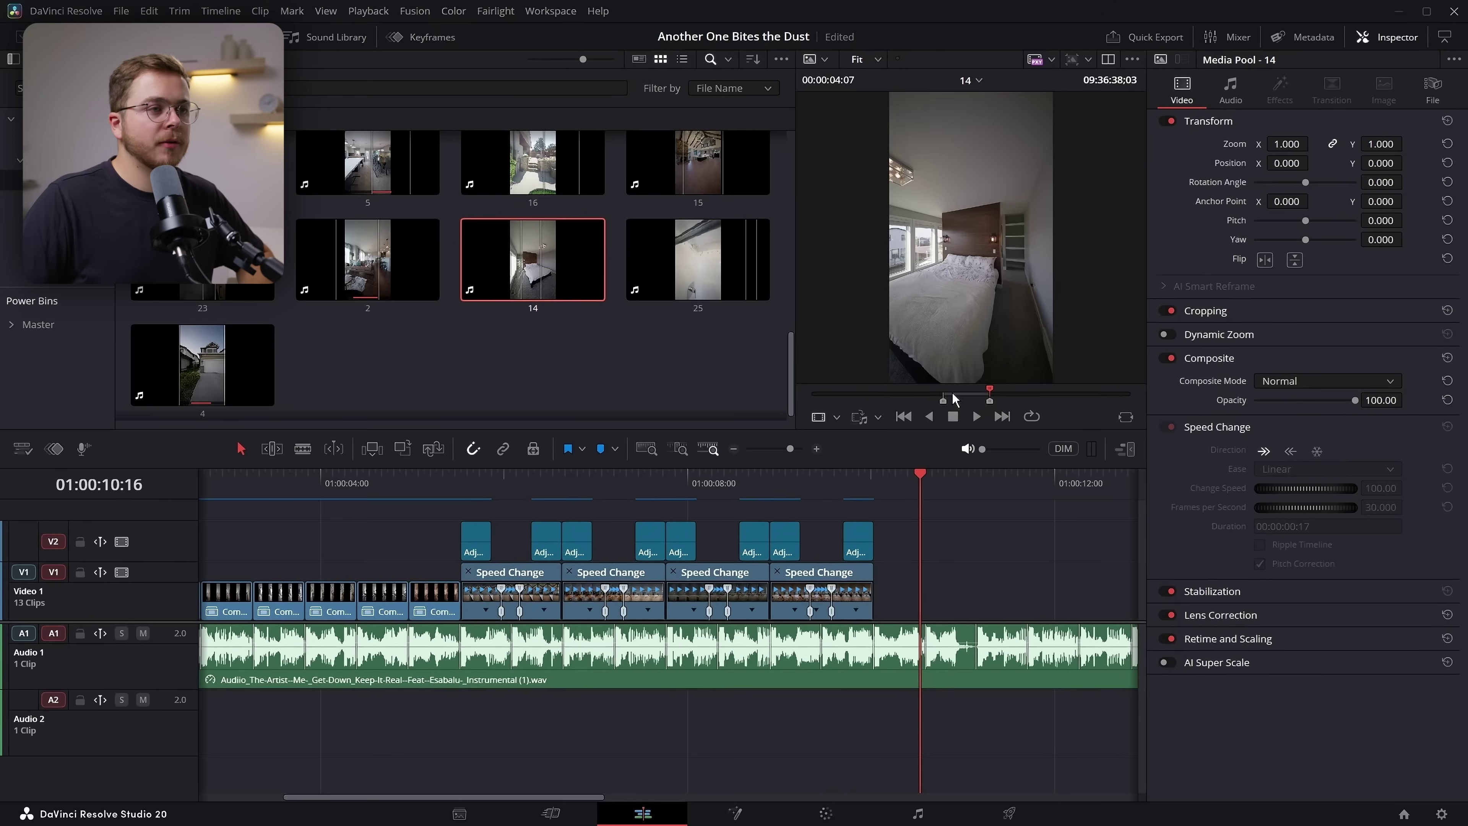
{"action": "left_click_drag", "start_coordinate": [952, 366], "coordinate": [874, 601]}
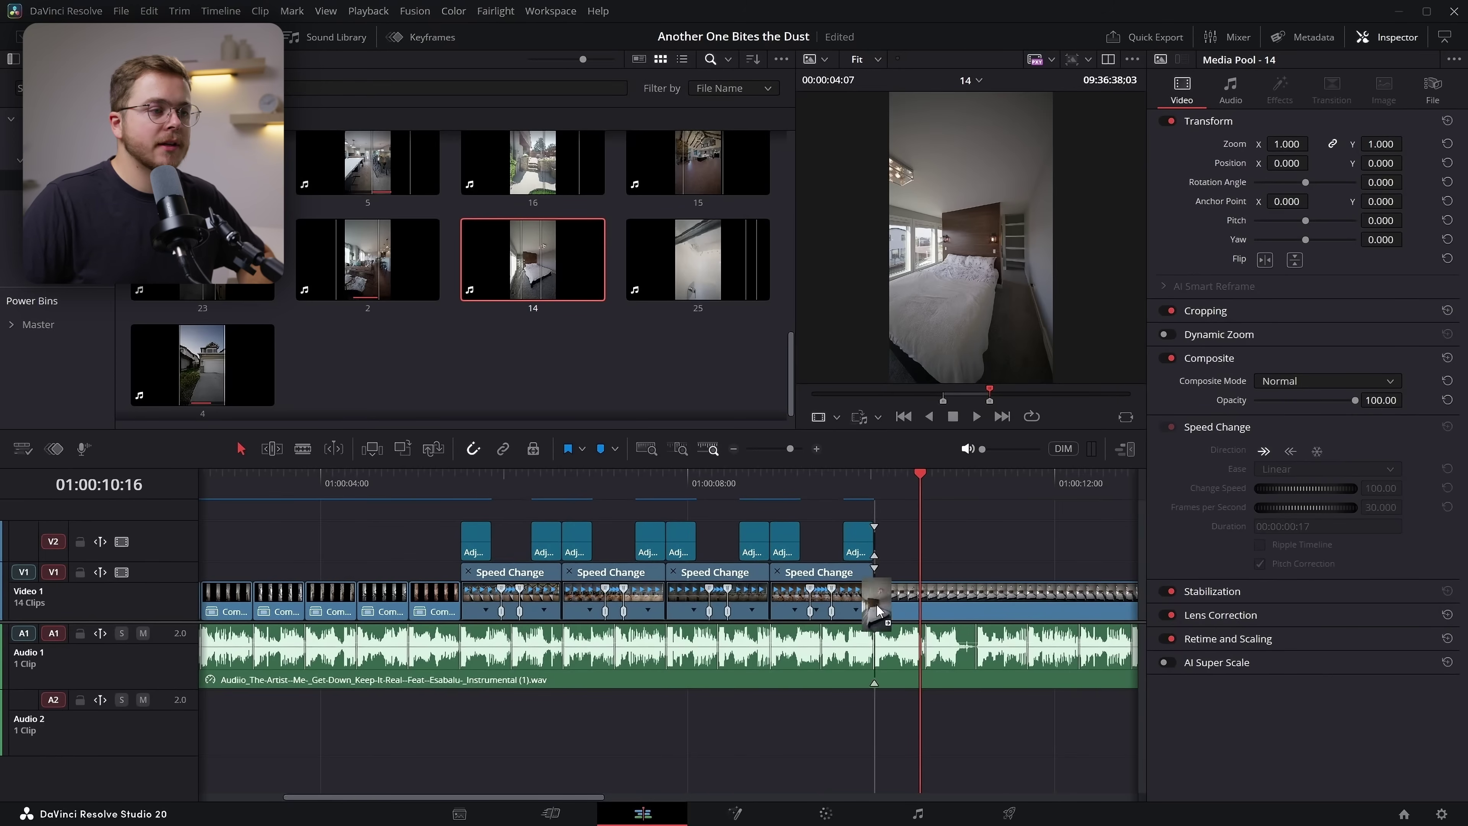
{"action": "left_click", "coordinate": [875, 475]}
{"action": "key", "text": "space"}
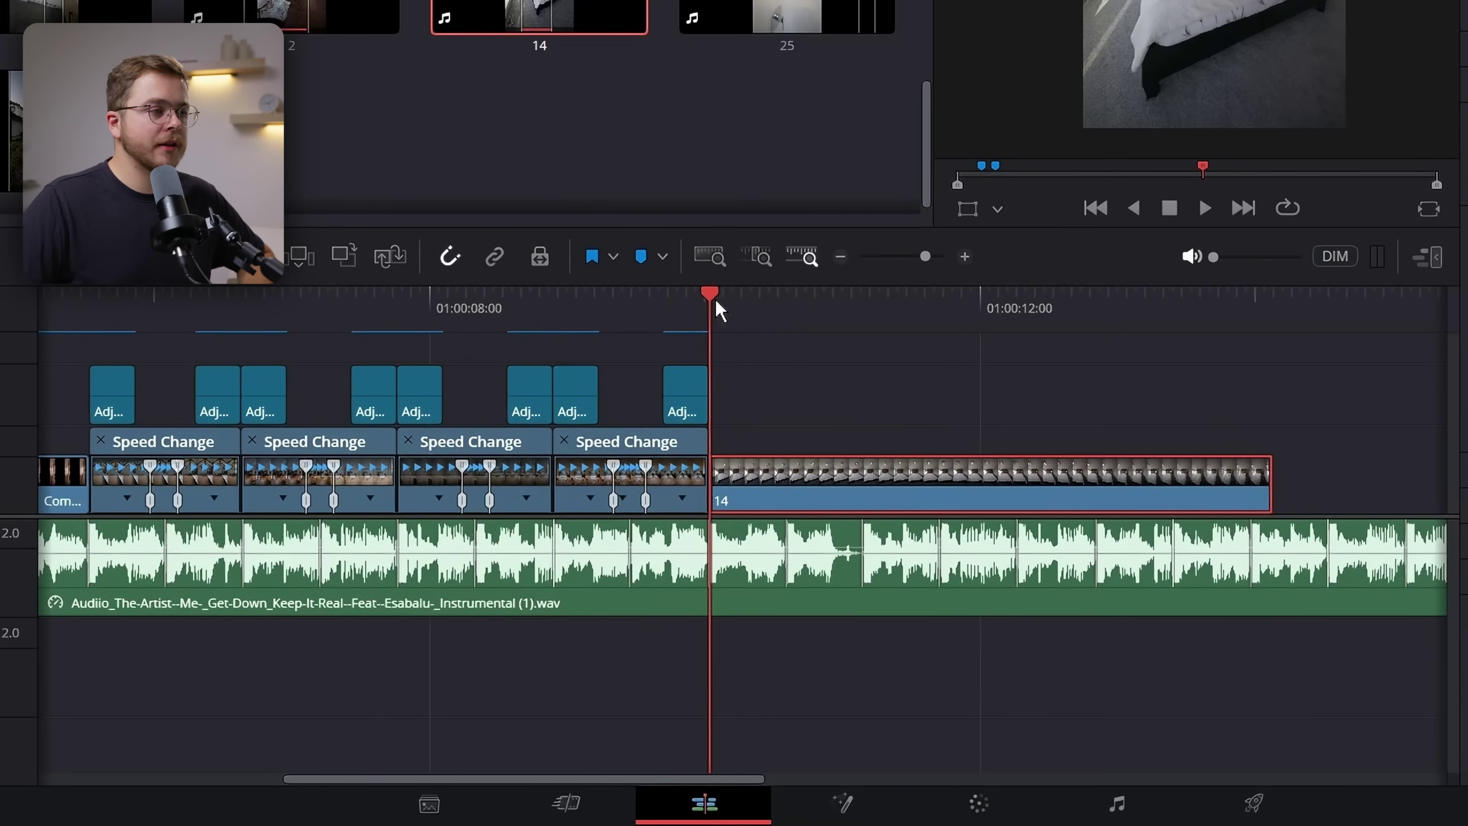
{"action": "left_click_drag", "start_coordinate": [719, 310], "coordinate": [1026, 330]}
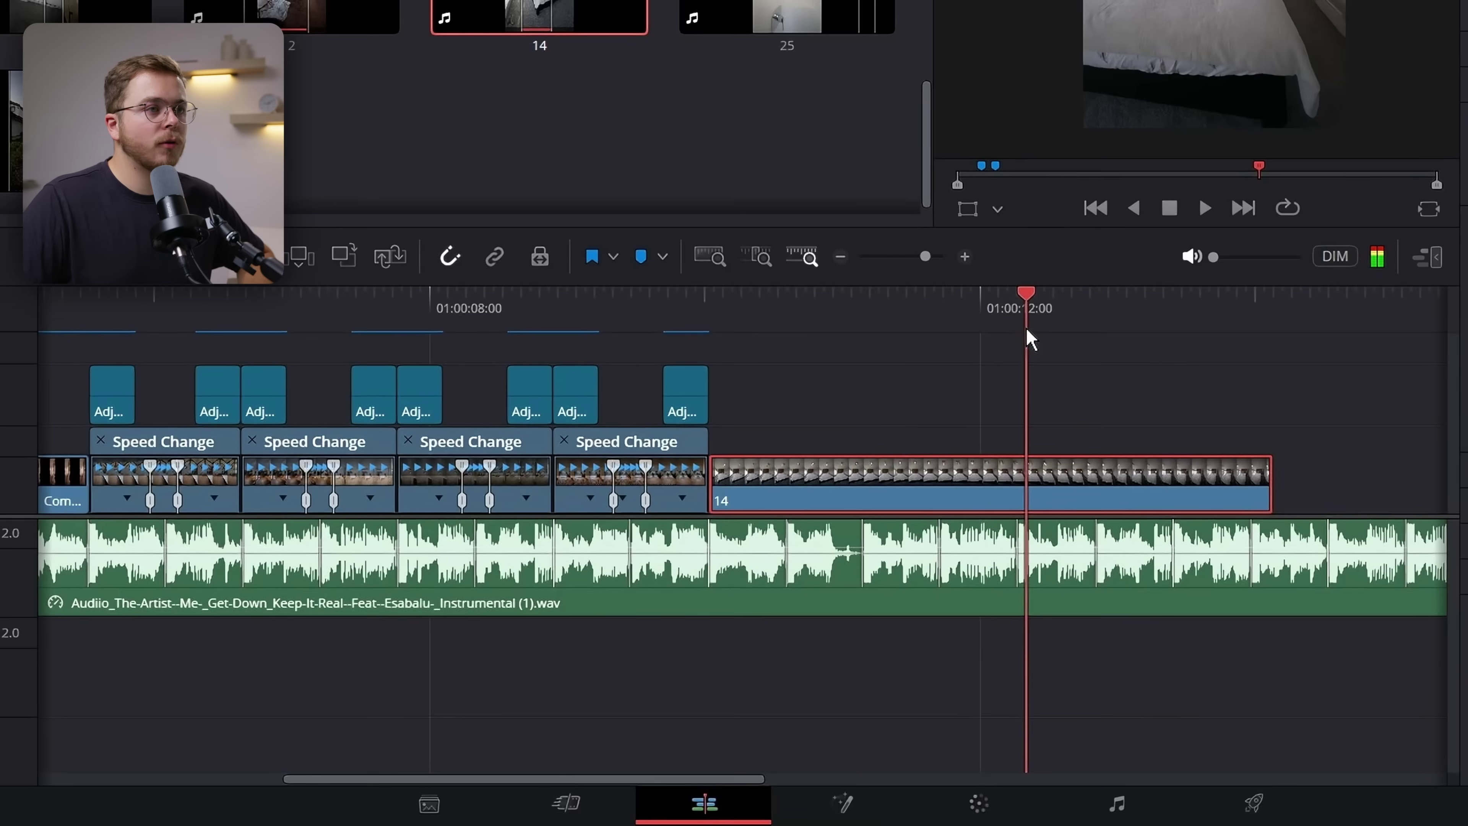
{"action": "left_click_drag", "start_coordinate": [1270, 475], "coordinate": [1015, 475]}
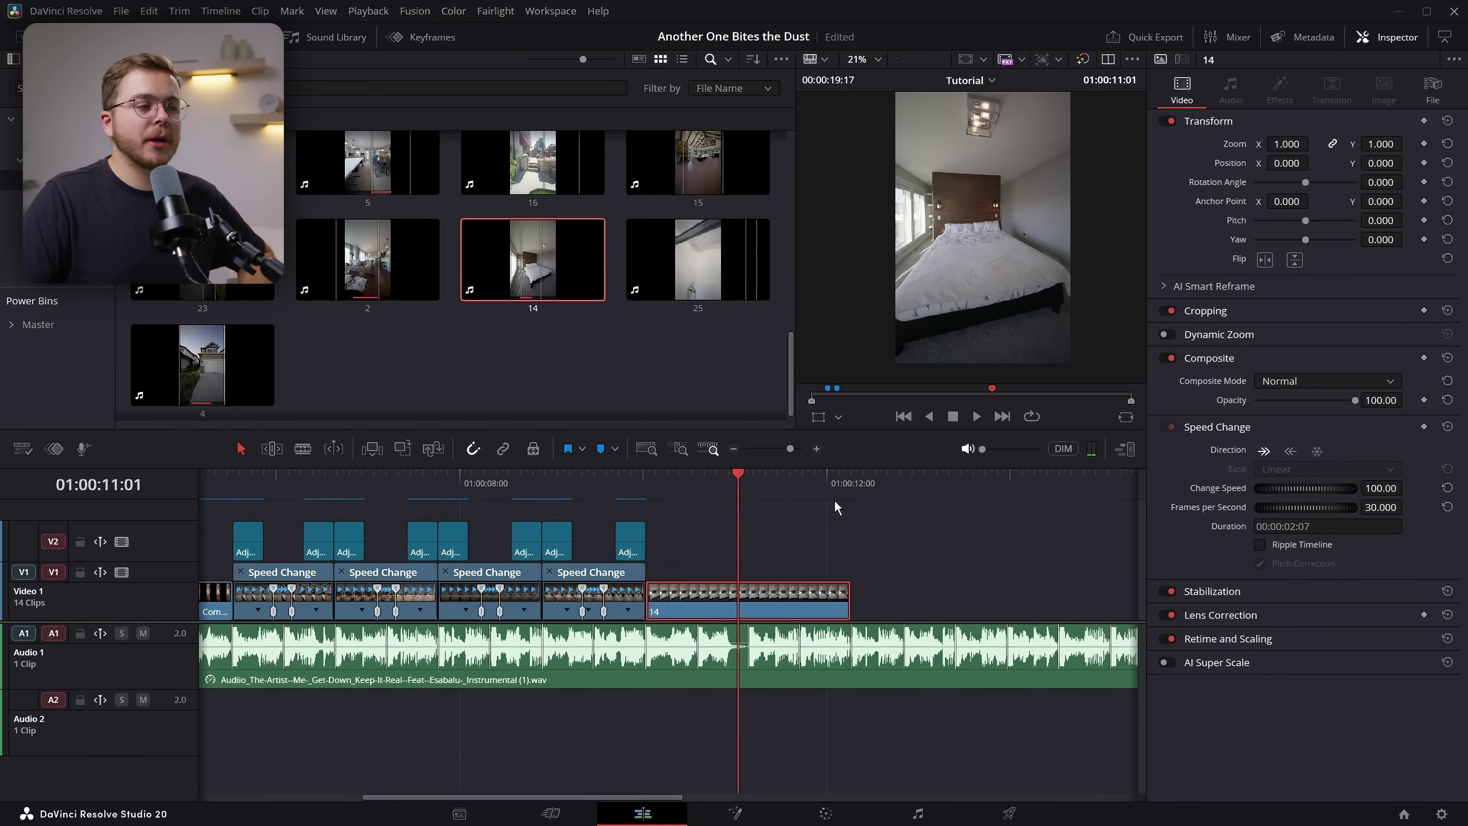
Reverse clip 14's playback direction and convert it into a compound clip named Compound Clip 9
{"action": "left_click", "coordinate": [1292, 447]}
{"action": "right_click", "coordinate": [791, 603]}
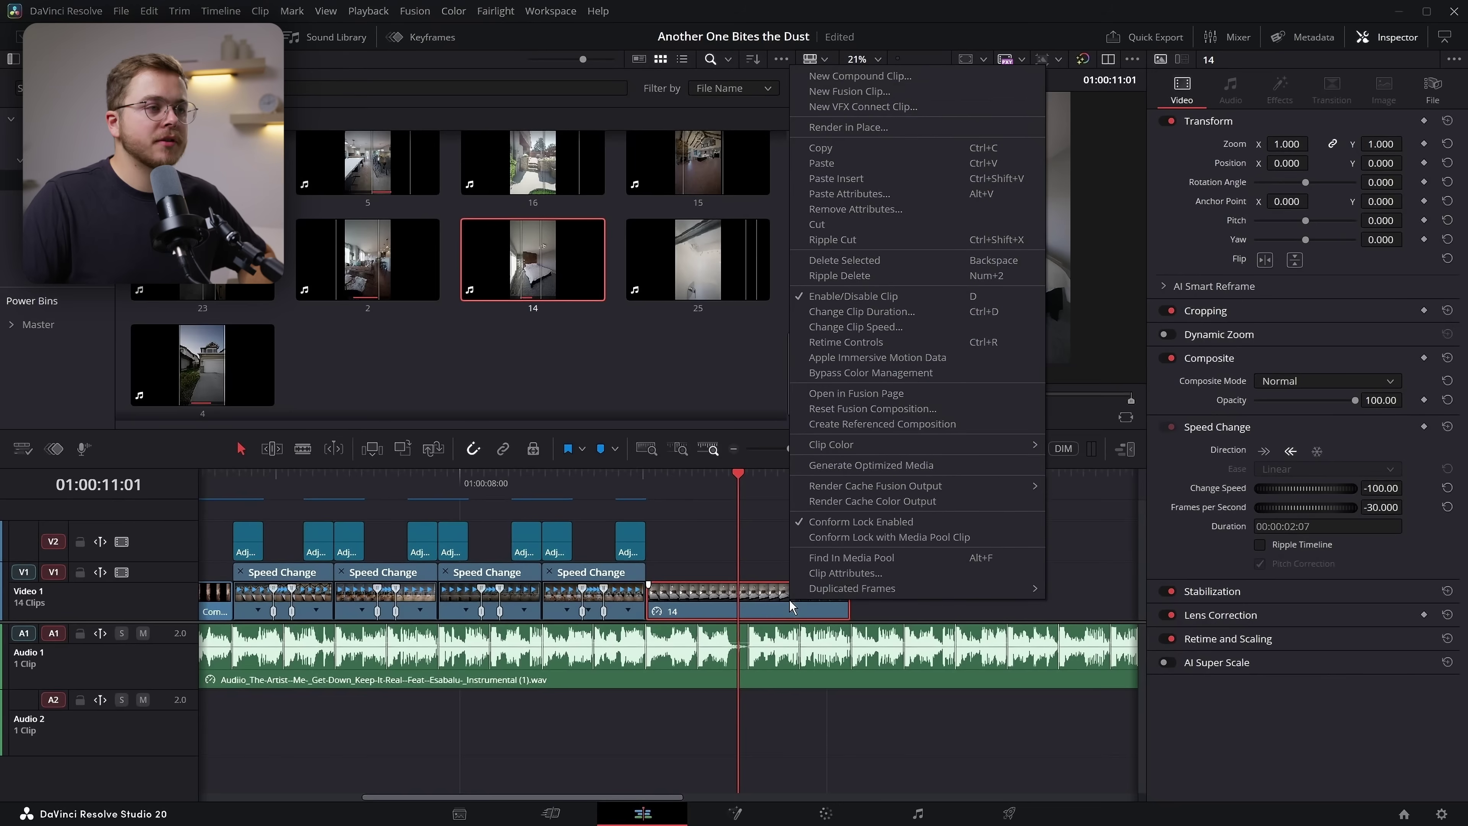
{"action": "left_click", "coordinate": [864, 76]}
{"action": "left_click", "coordinate": [838, 446]}
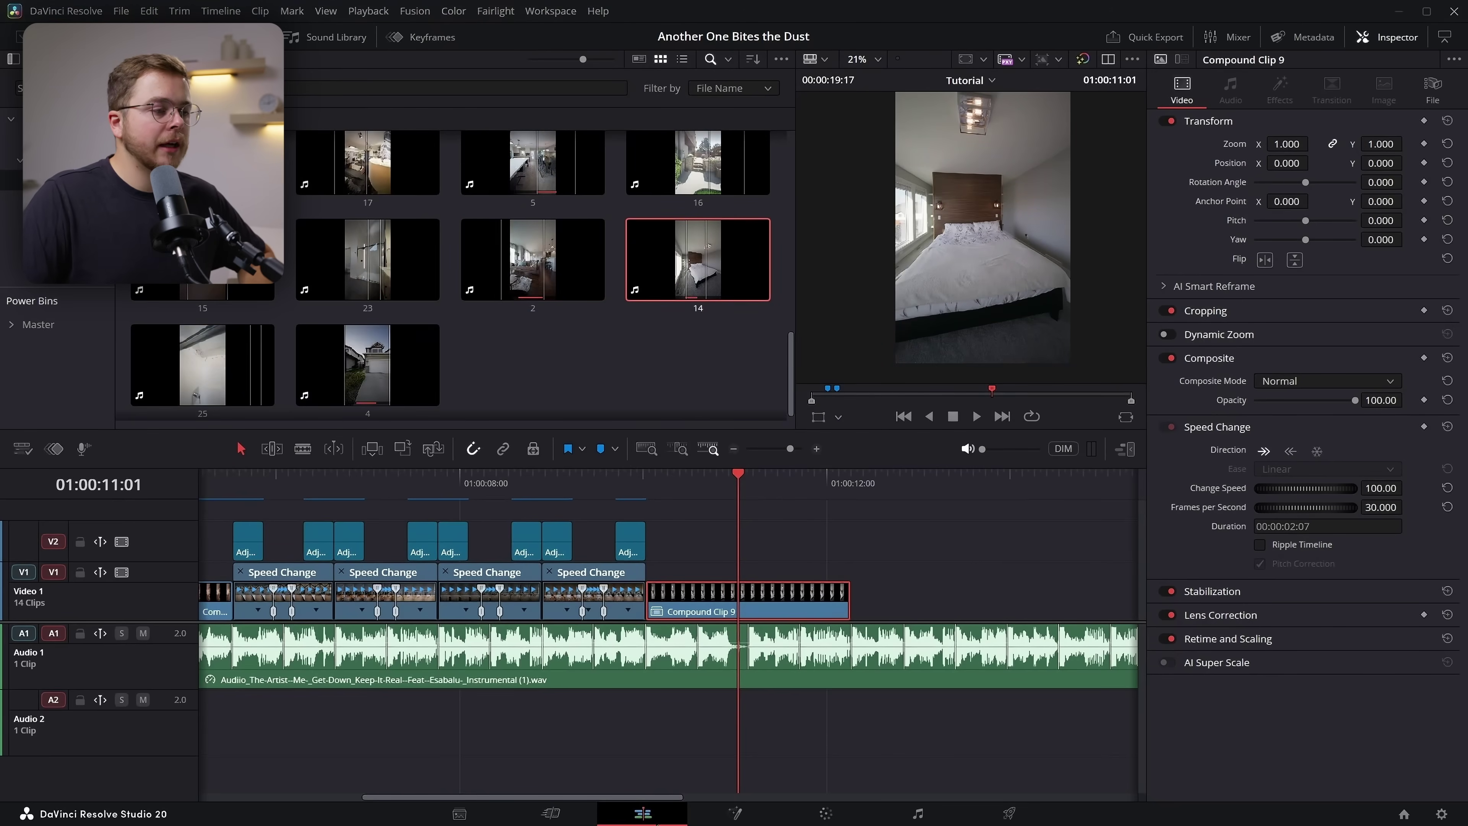
Keyframe a TimeStretcher's Source Time to 0.0 at frame 17 in Compound Clip 9, and cut away the clip's remainder after 01:00:10:18
{"action": "left_click", "coordinate": [719, 819]}
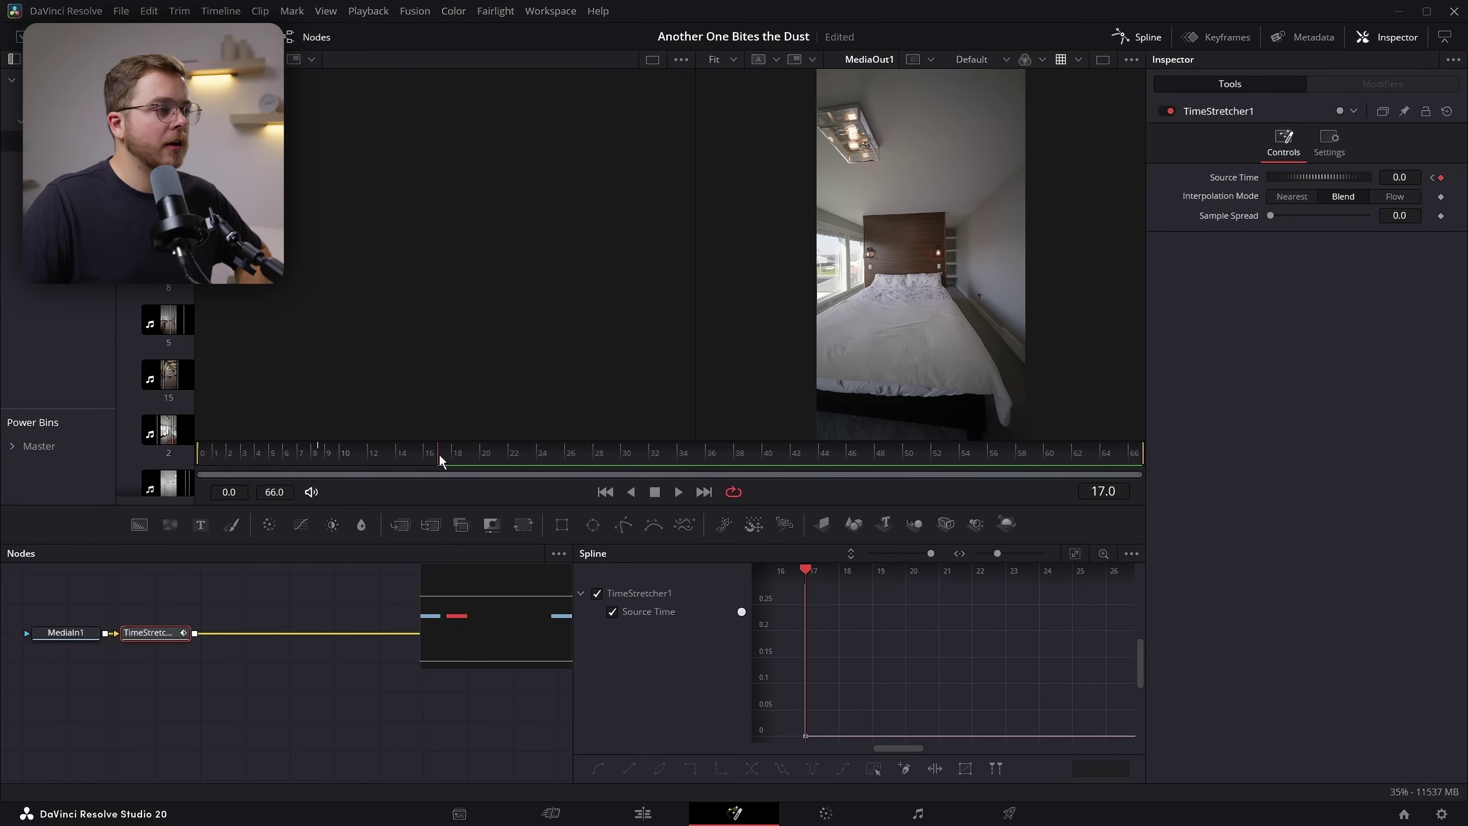
{"action": "left_click", "coordinate": [667, 815]}
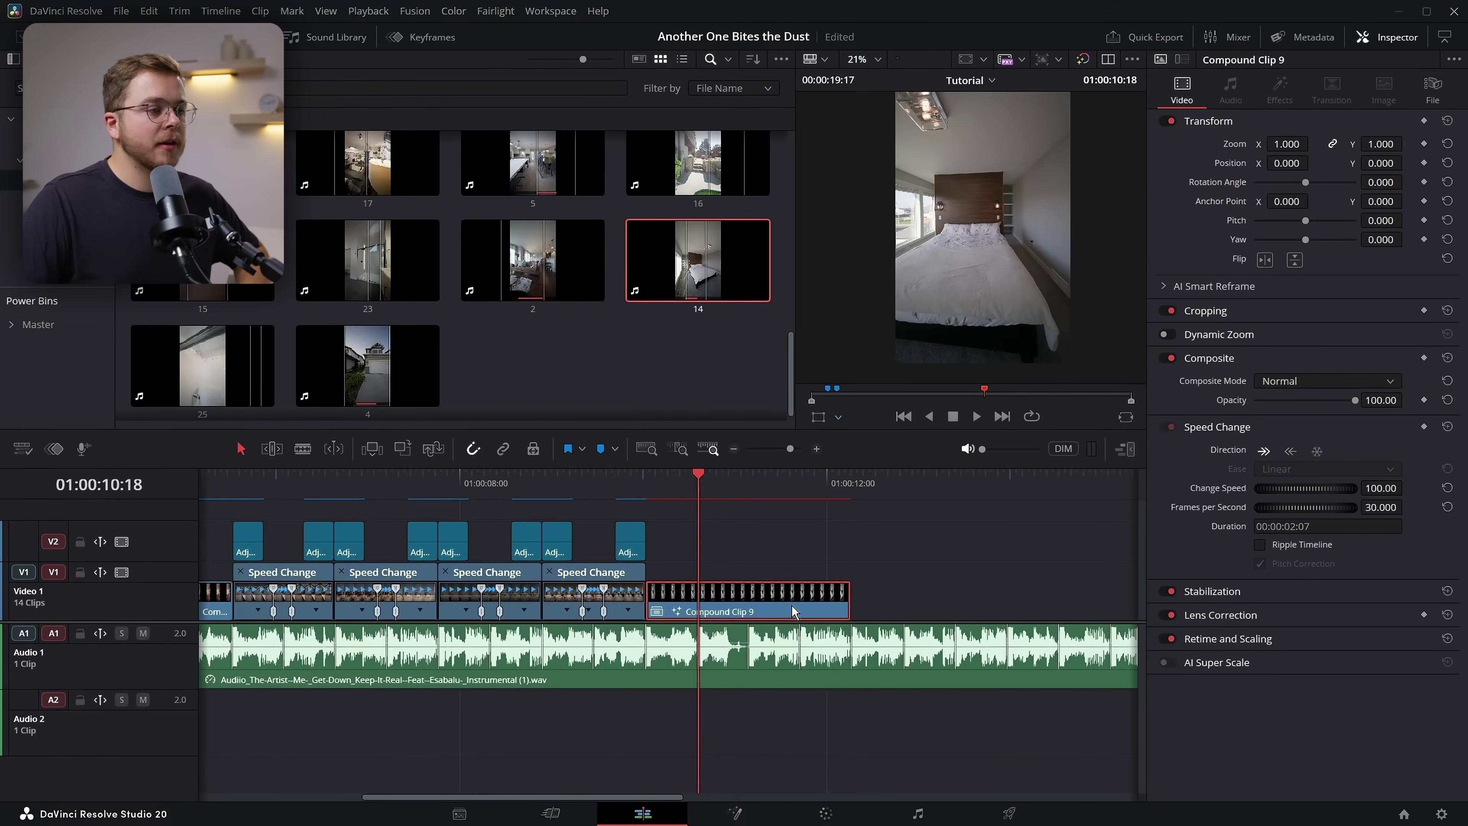
{"action": "key", "text": "ctrl+b"}
{"action": "left_click", "coordinate": [782, 601]}
{"action": "key", "text": "Delete"}
Play back the transition from clip 13 into the trimmed Compound Clip 9
{"action": "left_click", "coordinate": [608, 486]}
{"action": "key", "text": "space"}
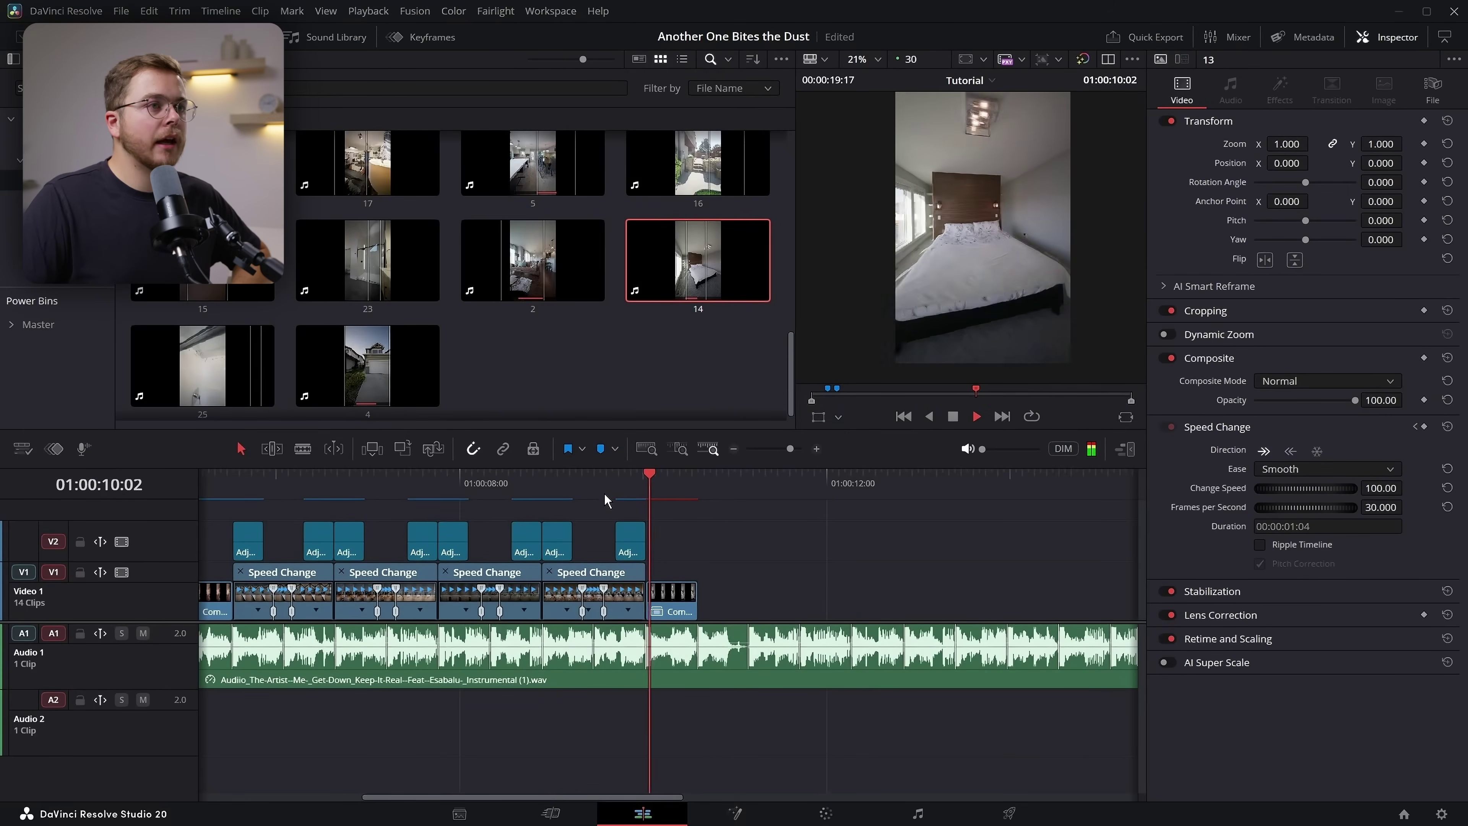
{"action": "left_click", "coordinate": [598, 497]}
{"action": "left_click", "coordinate": [597, 496]}
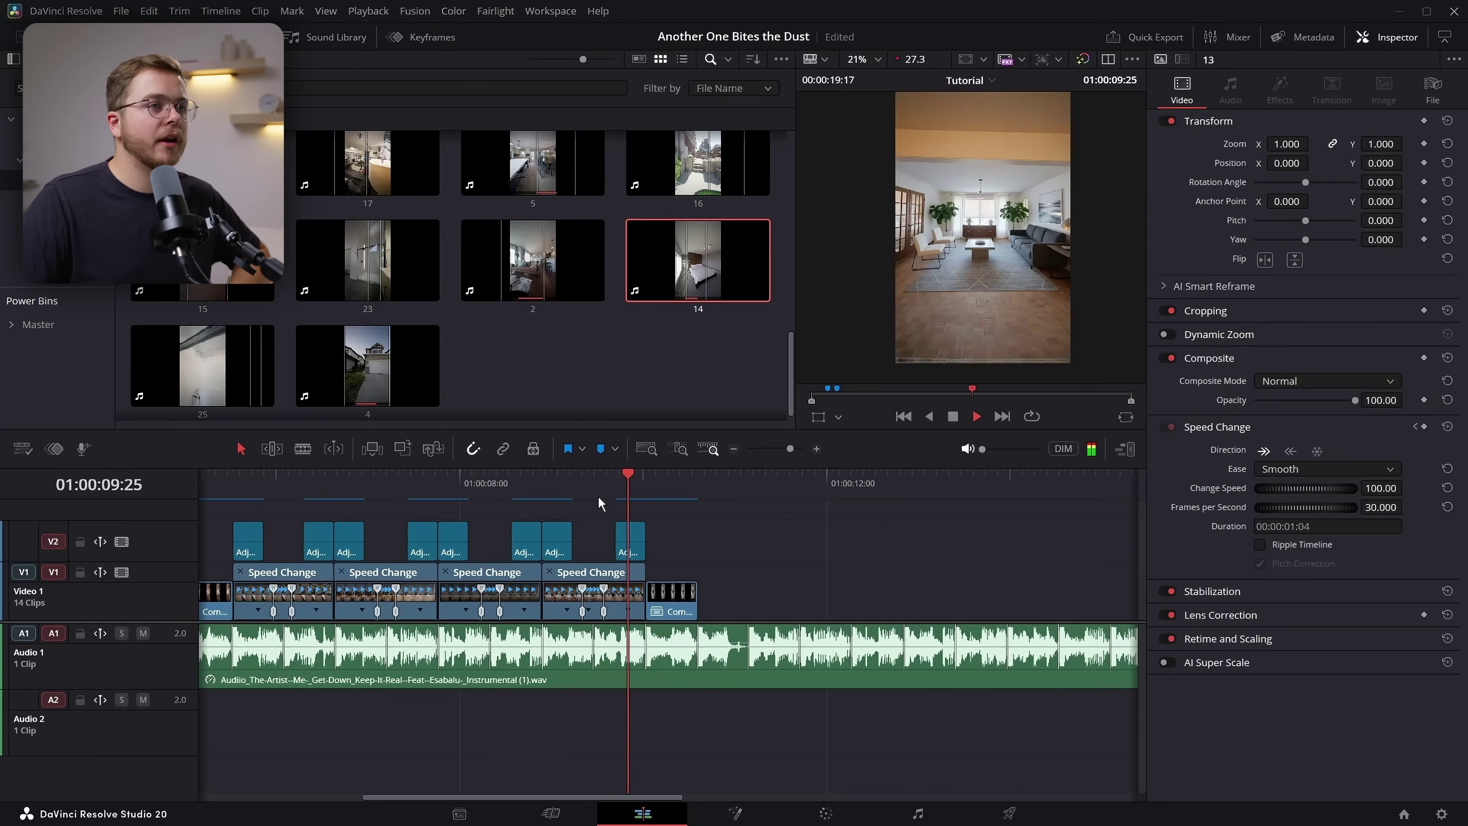
{"action": "key", "text": "space"}
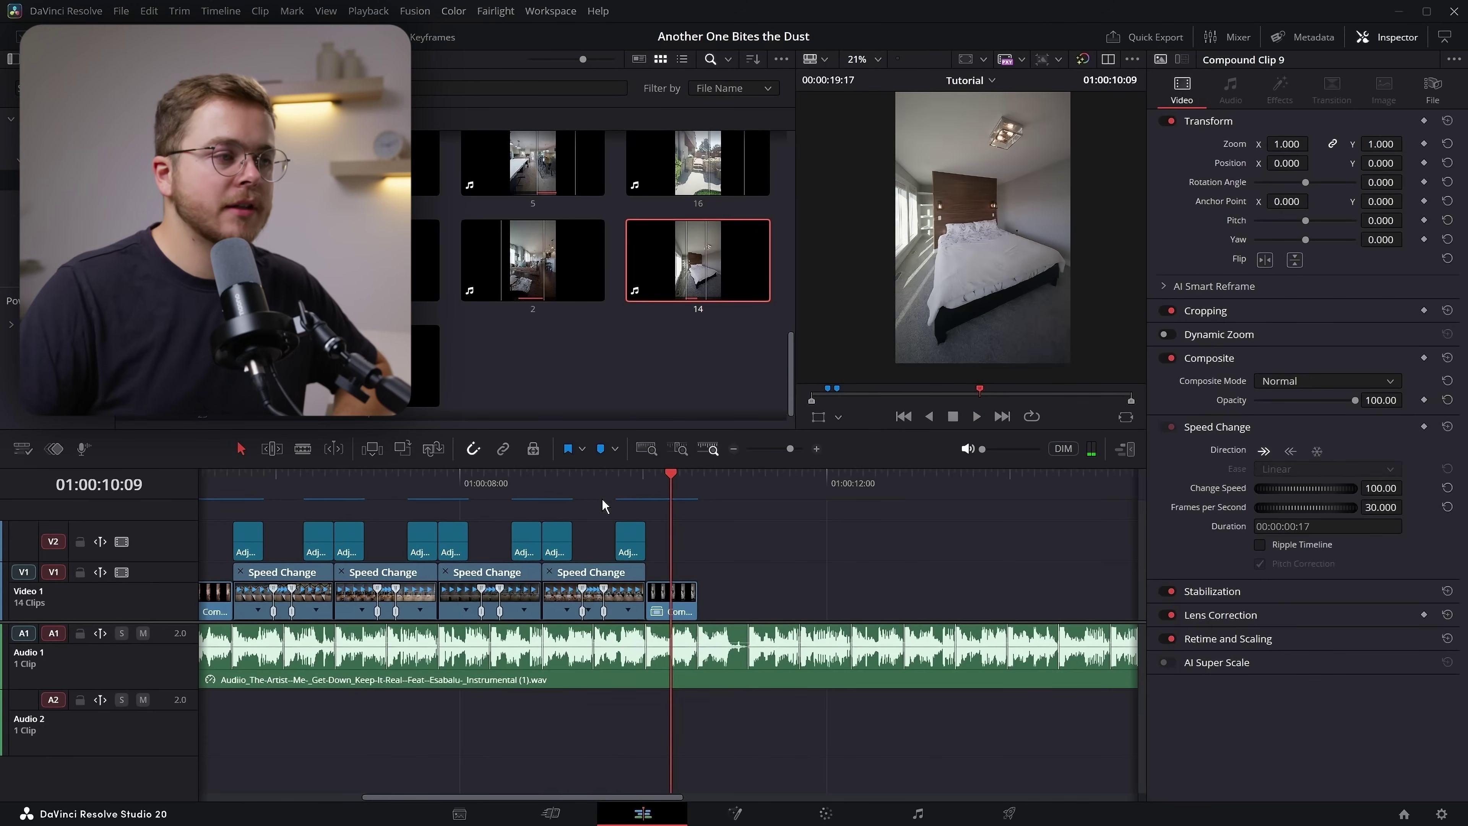
In Fusion, keyframe the Transform Center of clip 13's ending adjustment clip at frame 0, and set Center X to 0.667 at frame 9
{"action": "left_click", "coordinate": [625, 497]}
{"action": "left_click", "coordinate": [750, 812]}
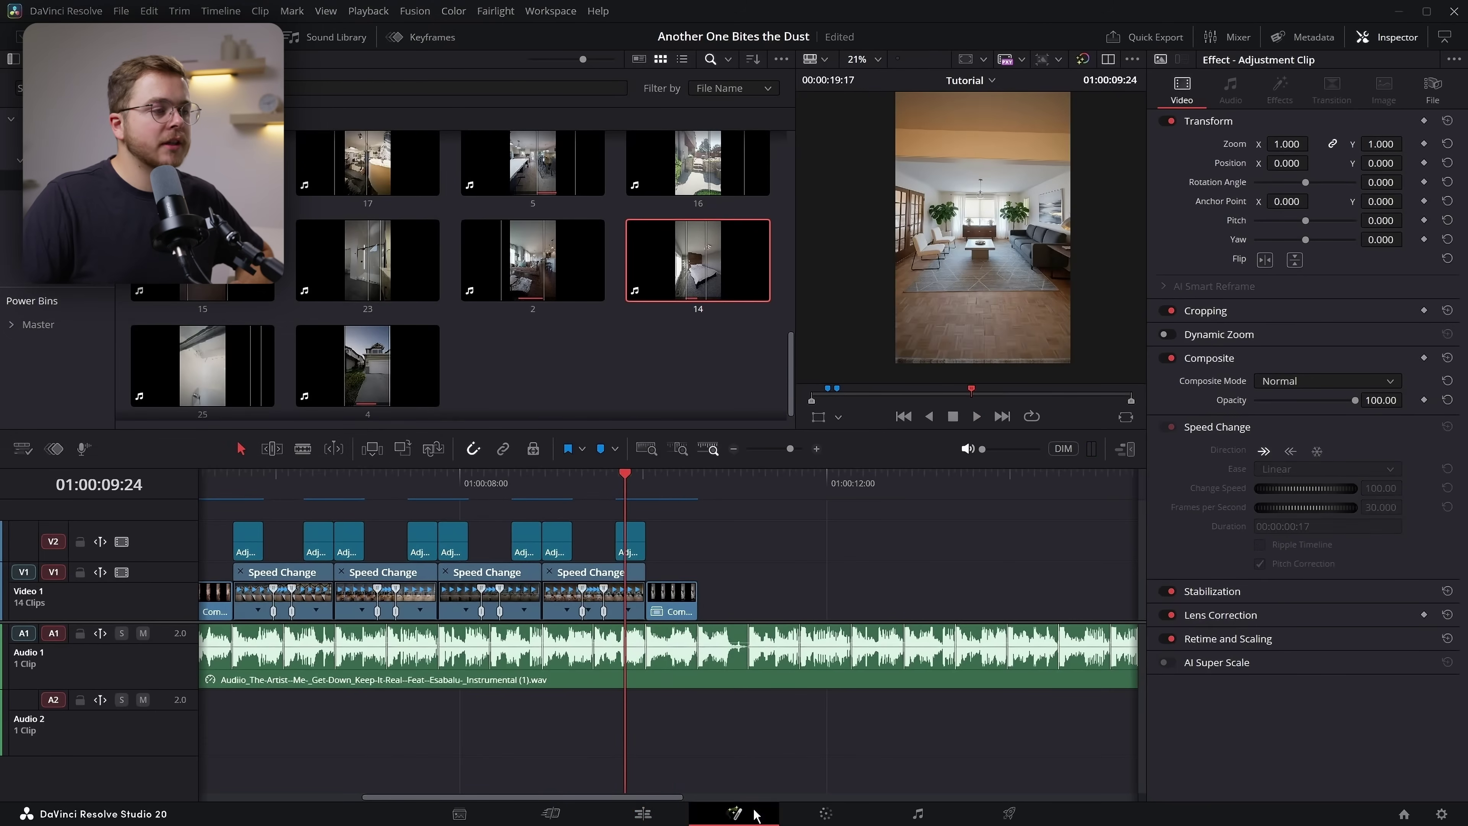
{"action": "left_click_drag", "start_coordinate": [474, 460], "coordinate": [211, 455]}
{"action": "left_click_drag", "start_coordinate": [982, 457], "coordinate": [1120, 461]}
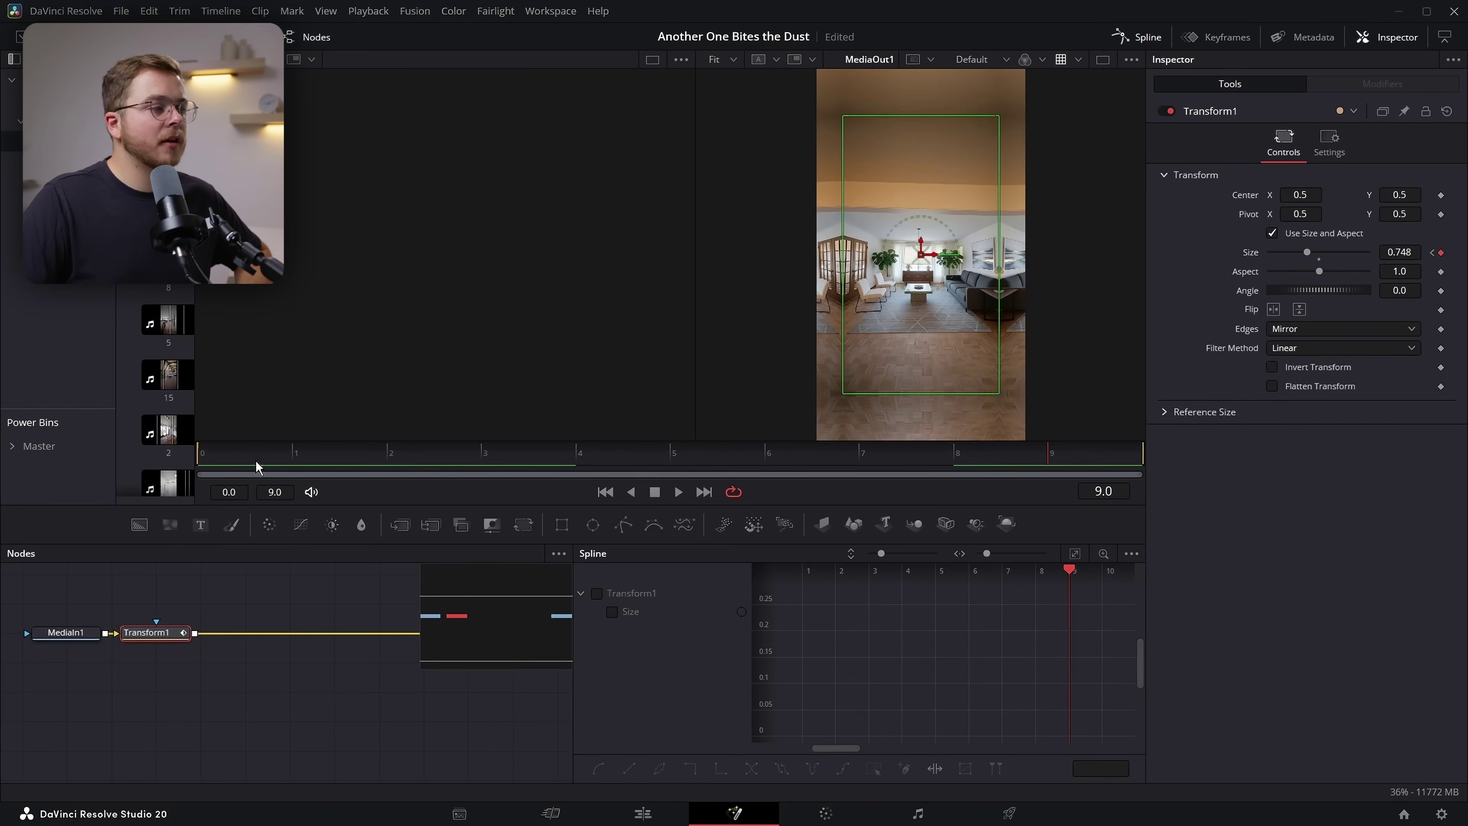
{"action": "left_click", "coordinate": [219, 462]}
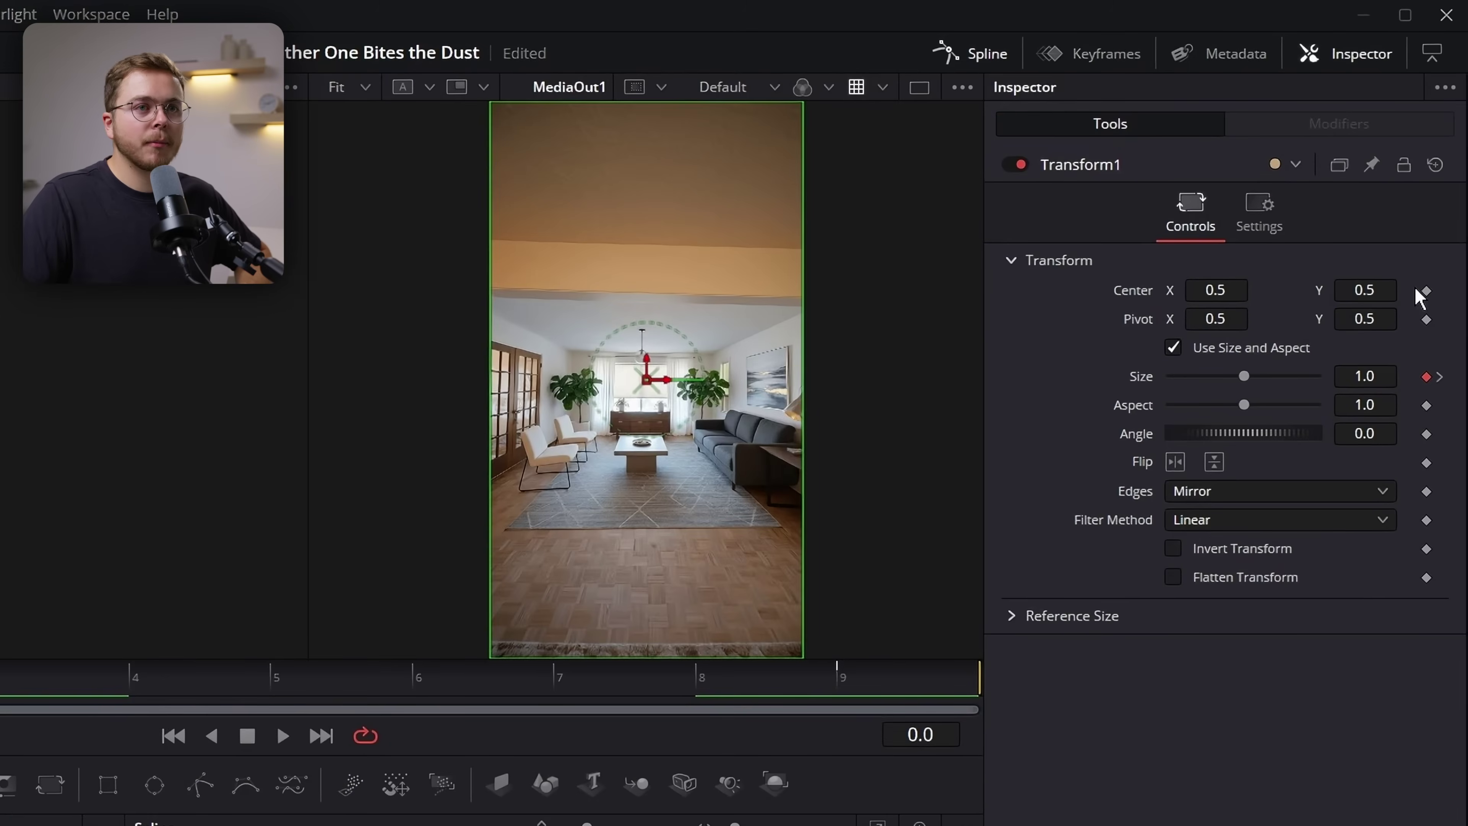
{"action": "left_click", "coordinate": [1426, 290]}
{"action": "left_click_drag", "start_coordinate": [698, 705], "coordinate": [861, 702]}
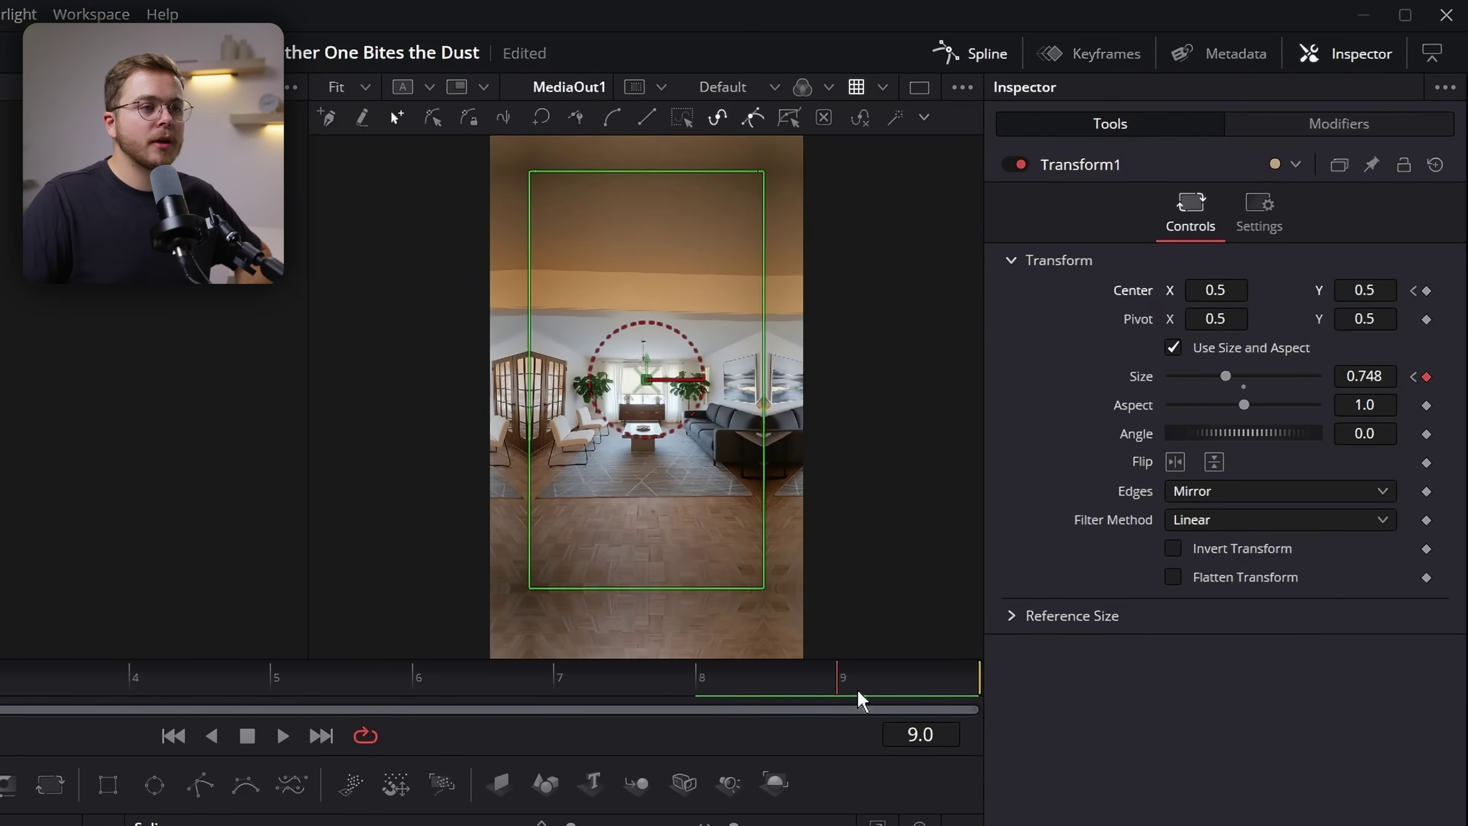
{"action": "left_click_drag", "start_coordinate": [1197, 285], "coordinate": [1293, 285]}
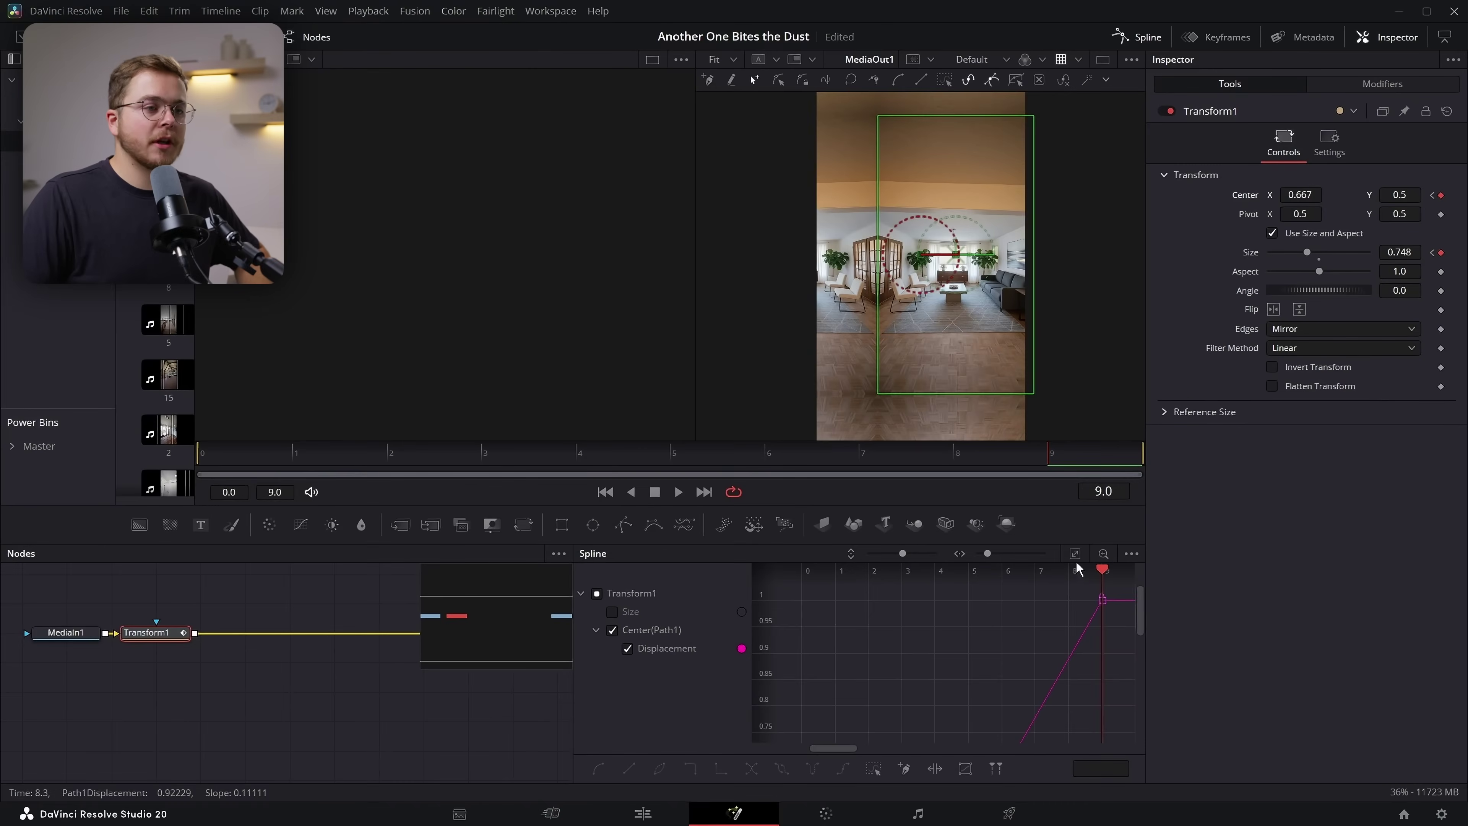
Ease the Center displacement curve into a gradual start with a steep rise at frame 9, and play back the transition in the edit
{"action": "left_click", "coordinate": [1075, 556]}
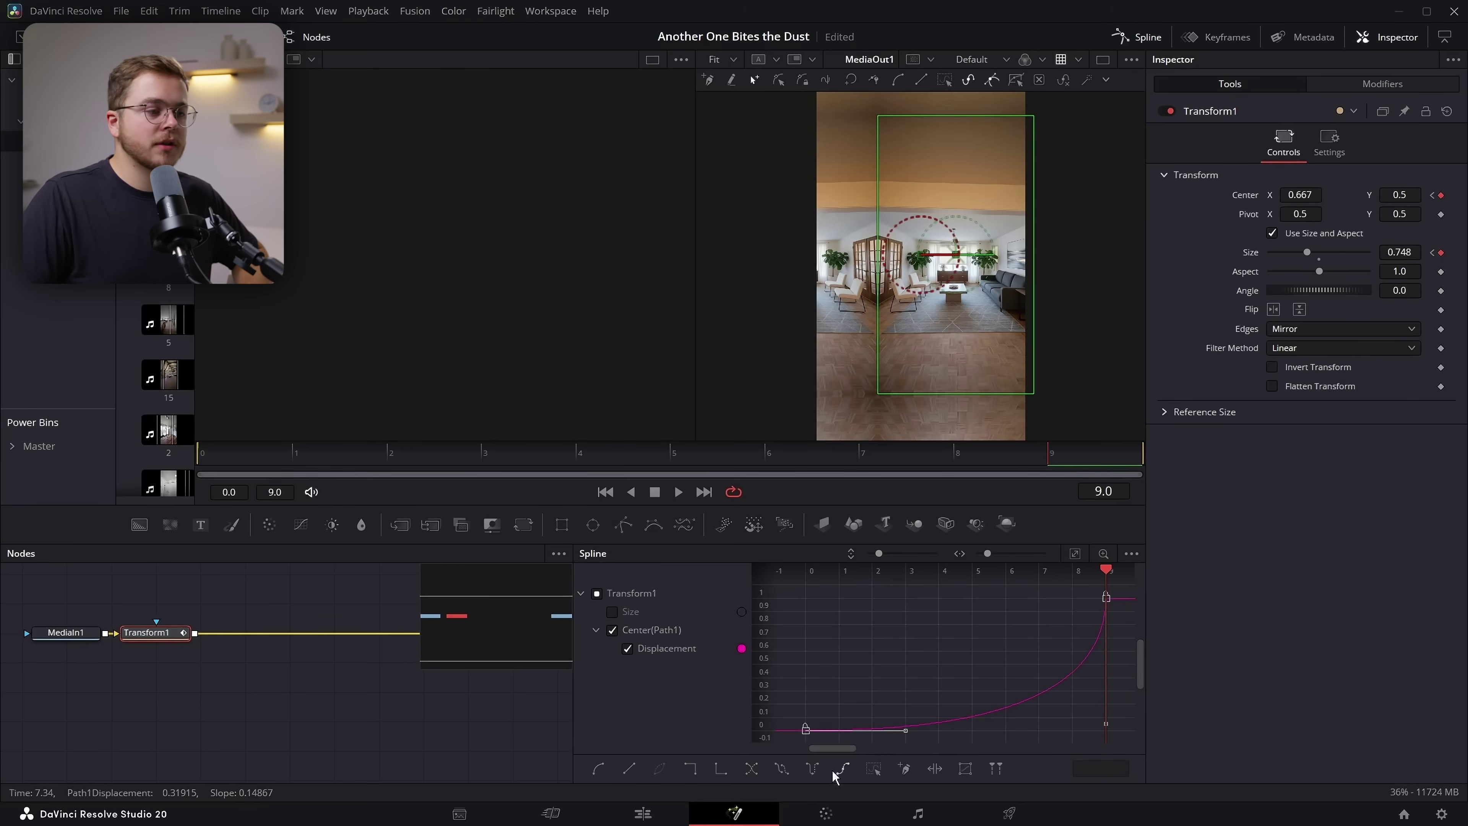
{"action": "left_click", "coordinate": [643, 813]}
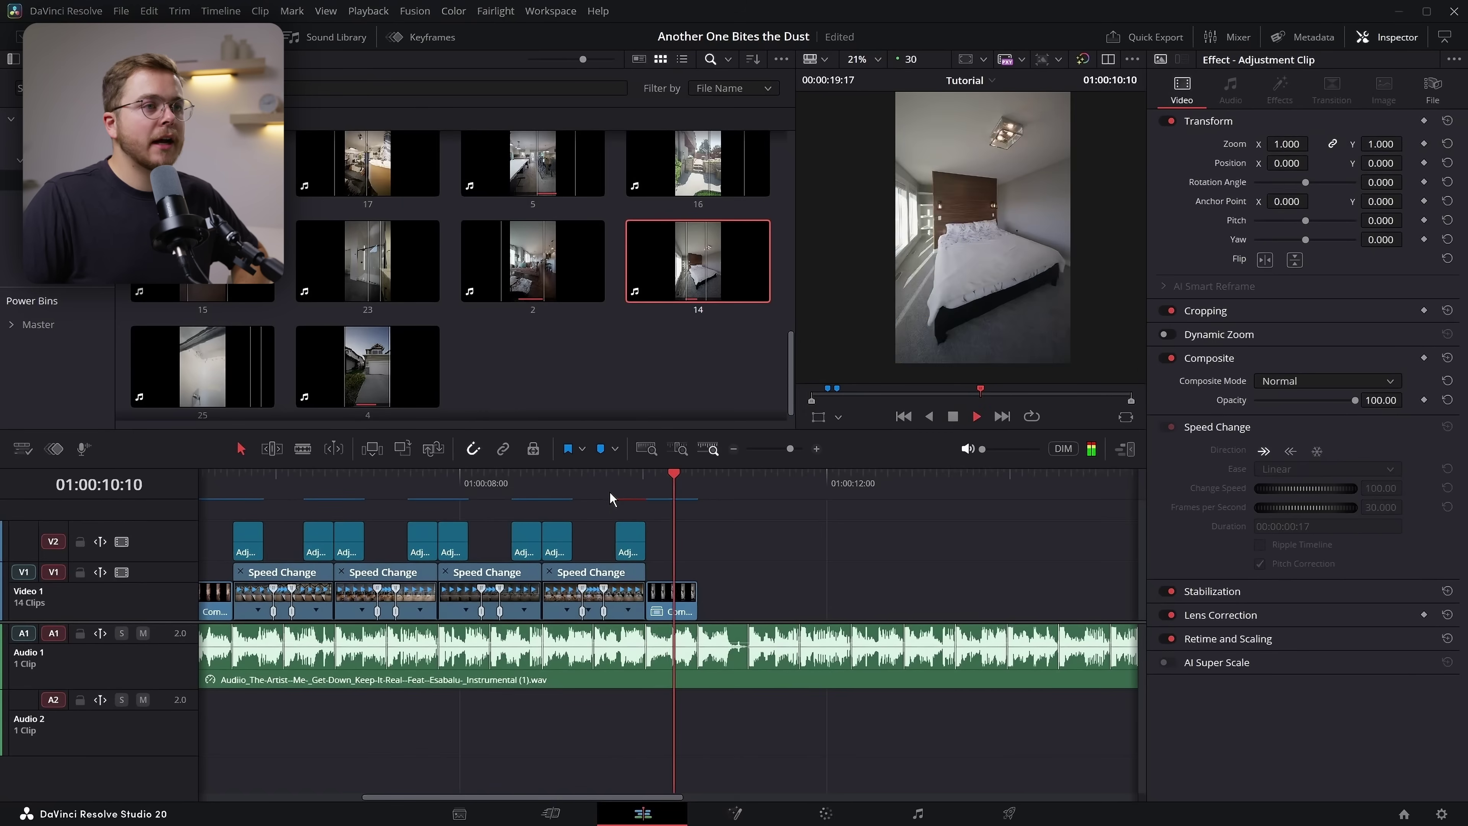
{"action": "key", "text": "space"}
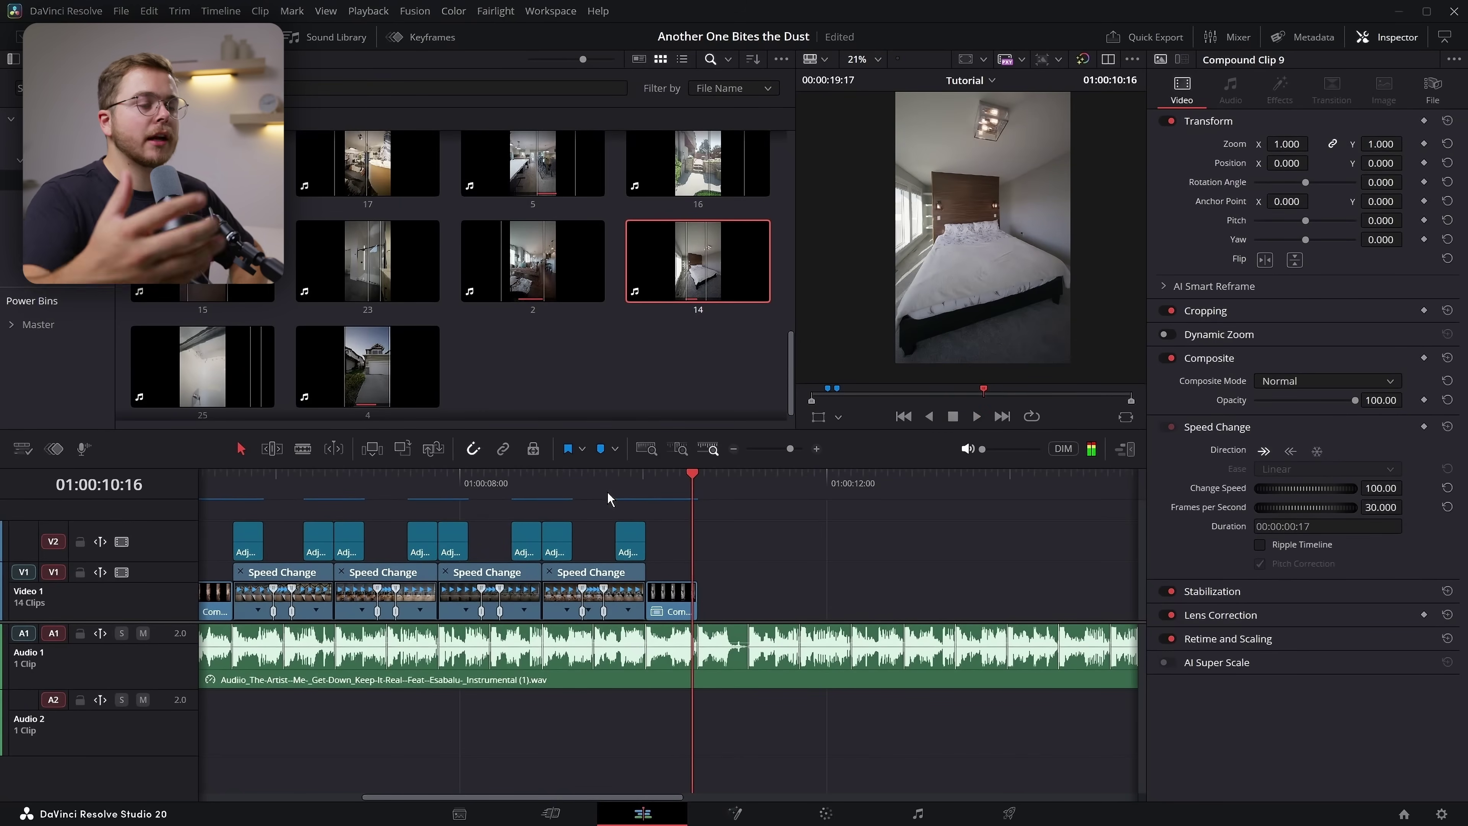
{"action": "left_click", "coordinate": [608, 498]}
{"action": "key", "text": "space"}
{"action": "key", "text": "space"}
{"action": "key", "text": "space"}
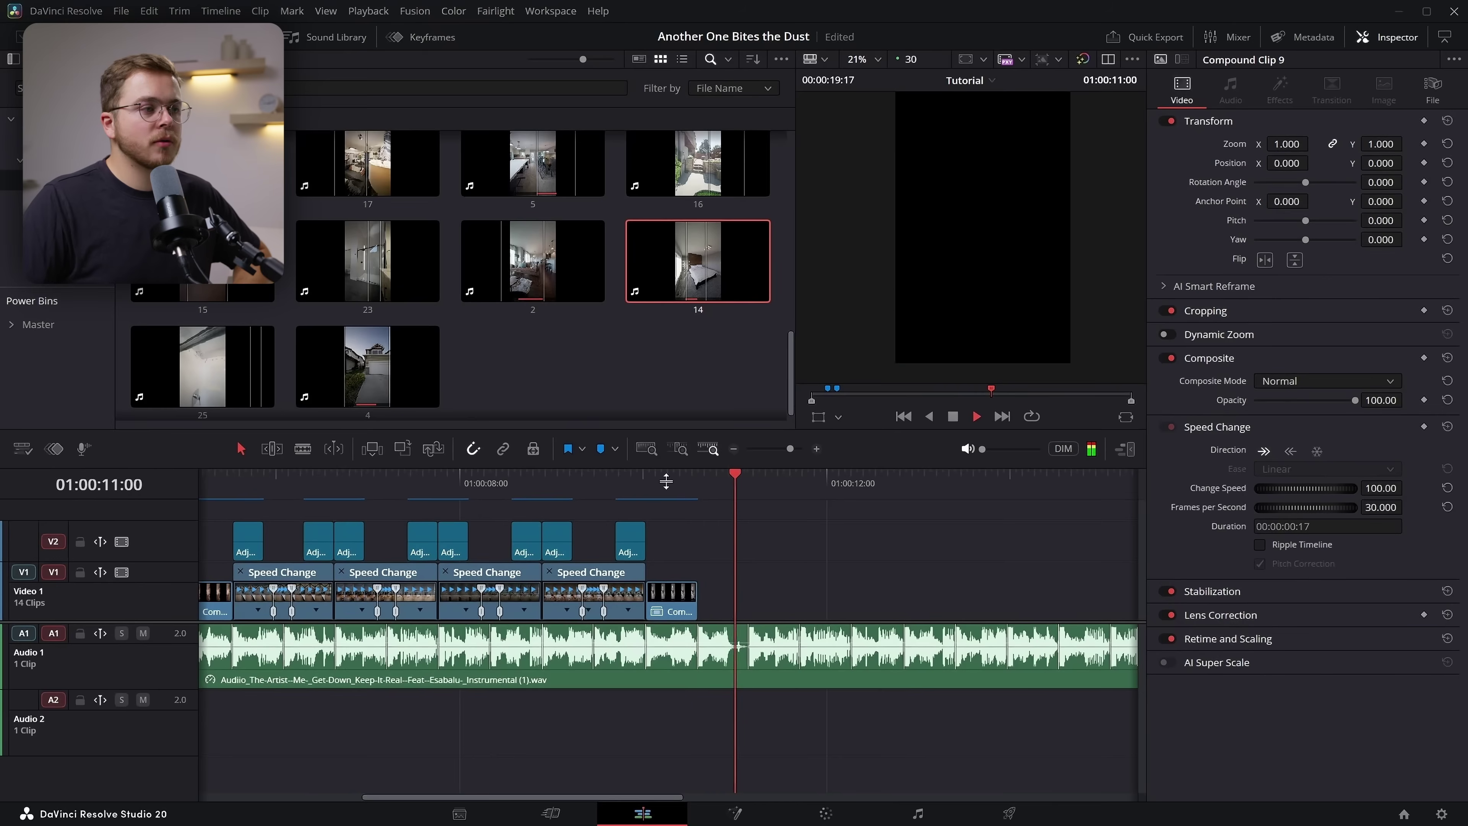
{"action": "key", "text": "space"}
Place clip 15 from the media pool on Video 1 directly after Compound Clip 9
{"action": "left_click", "coordinate": [201, 287]}
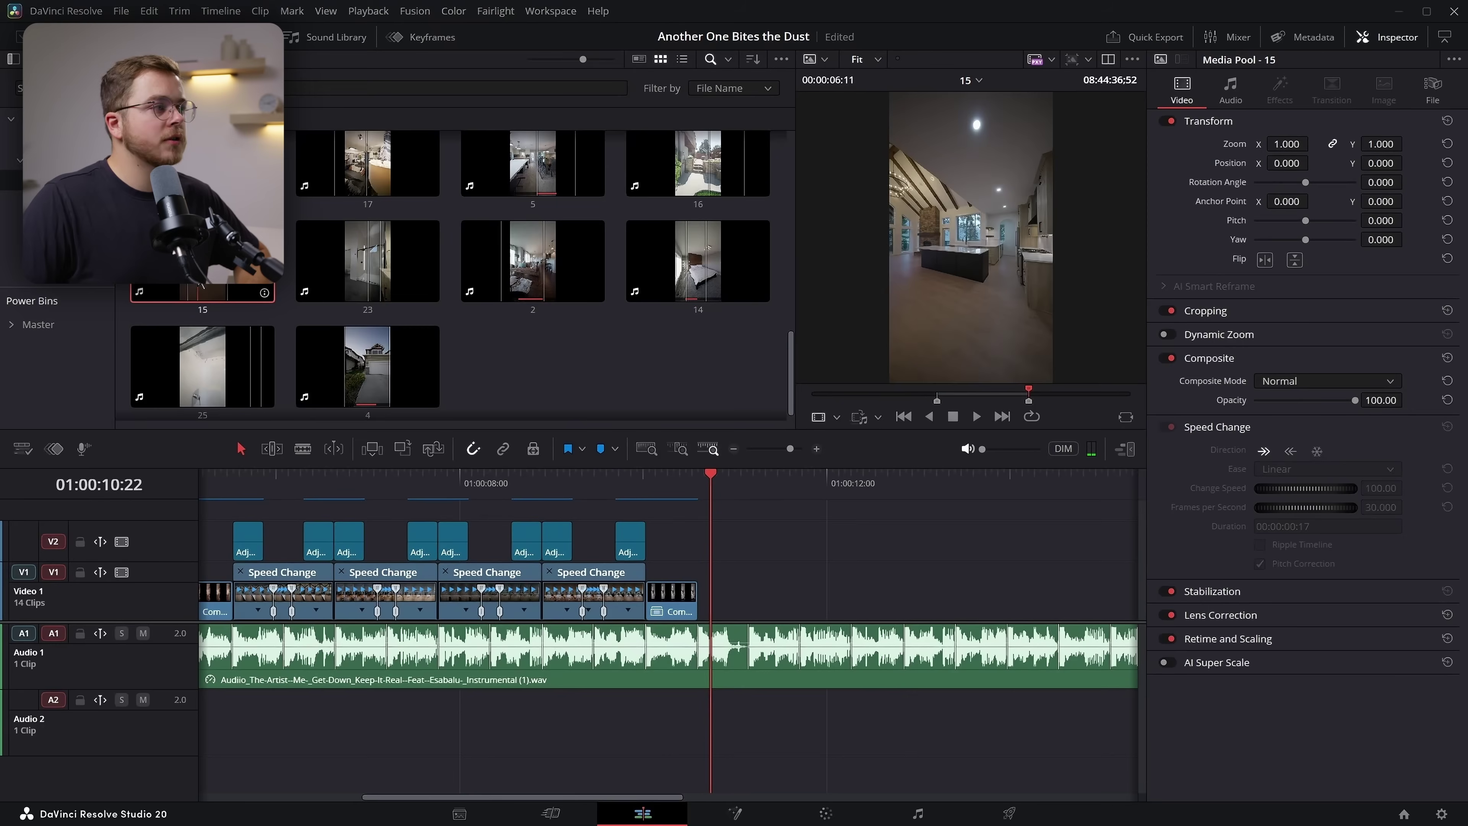
{"action": "mouse_move", "coordinate": [941, 380]}
{"action": "left_click_drag", "start_coordinate": [861, 497], "coordinate": [697, 610]}
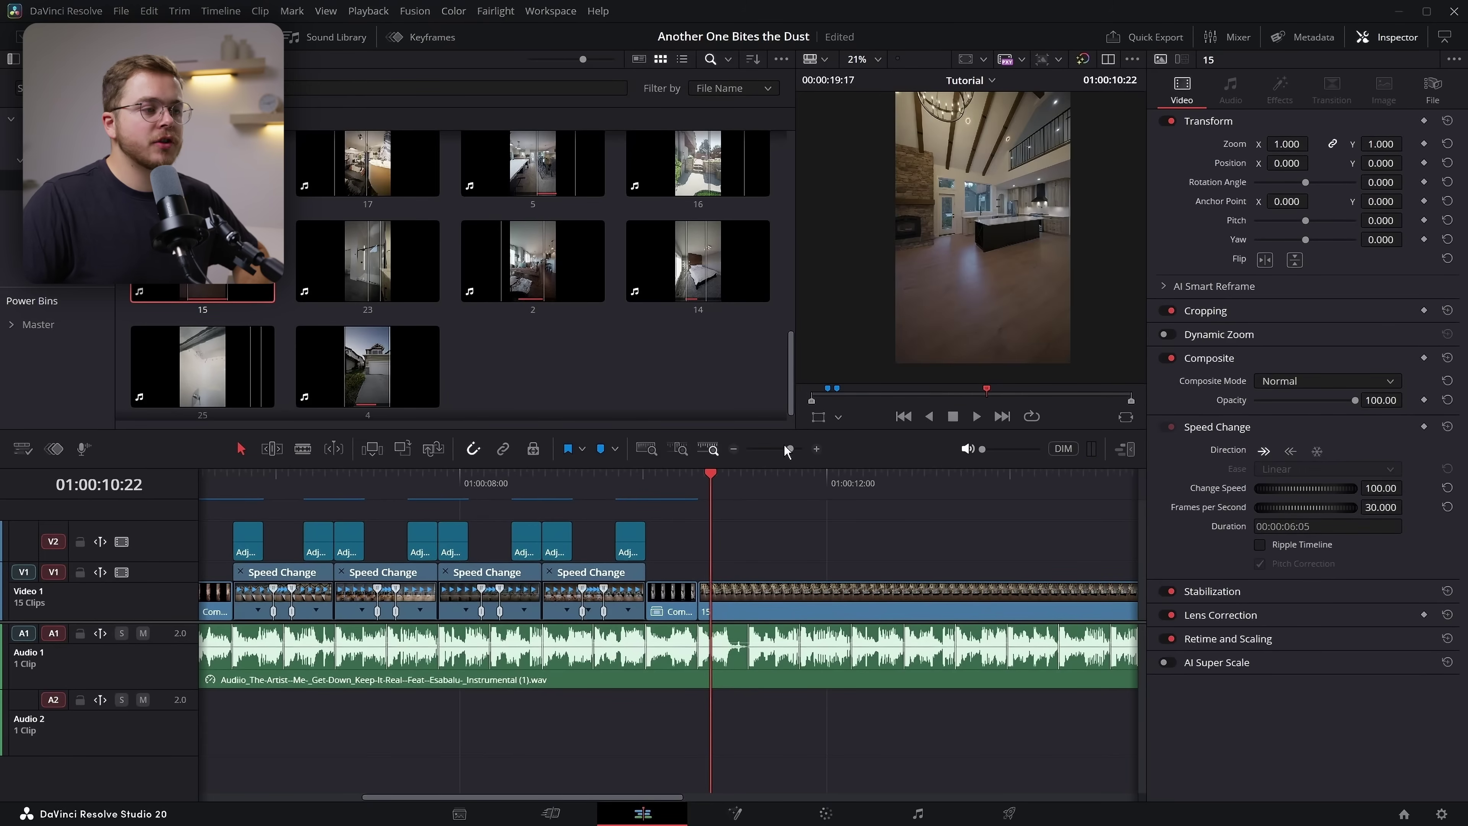
Cut clip 15 on the beat to a duration of 00:00:02:07, remove the remainder, and play back the edit into it
{"action": "left_click_drag", "start_coordinate": [712, 493], "coordinate": [746, 513]}
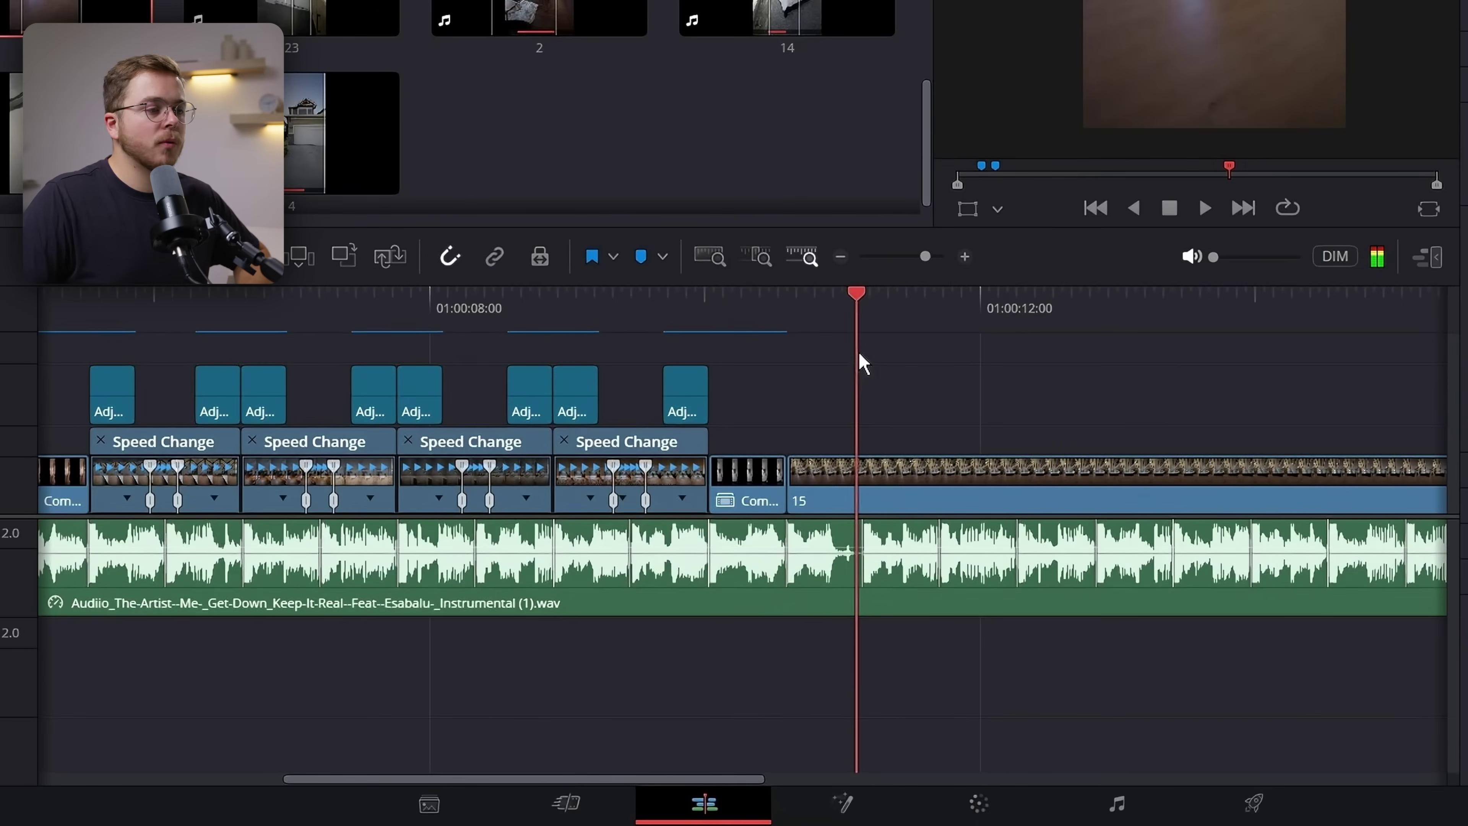
{"action": "left_click_drag", "start_coordinate": [860, 355], "coordinate": [1099, 365]}
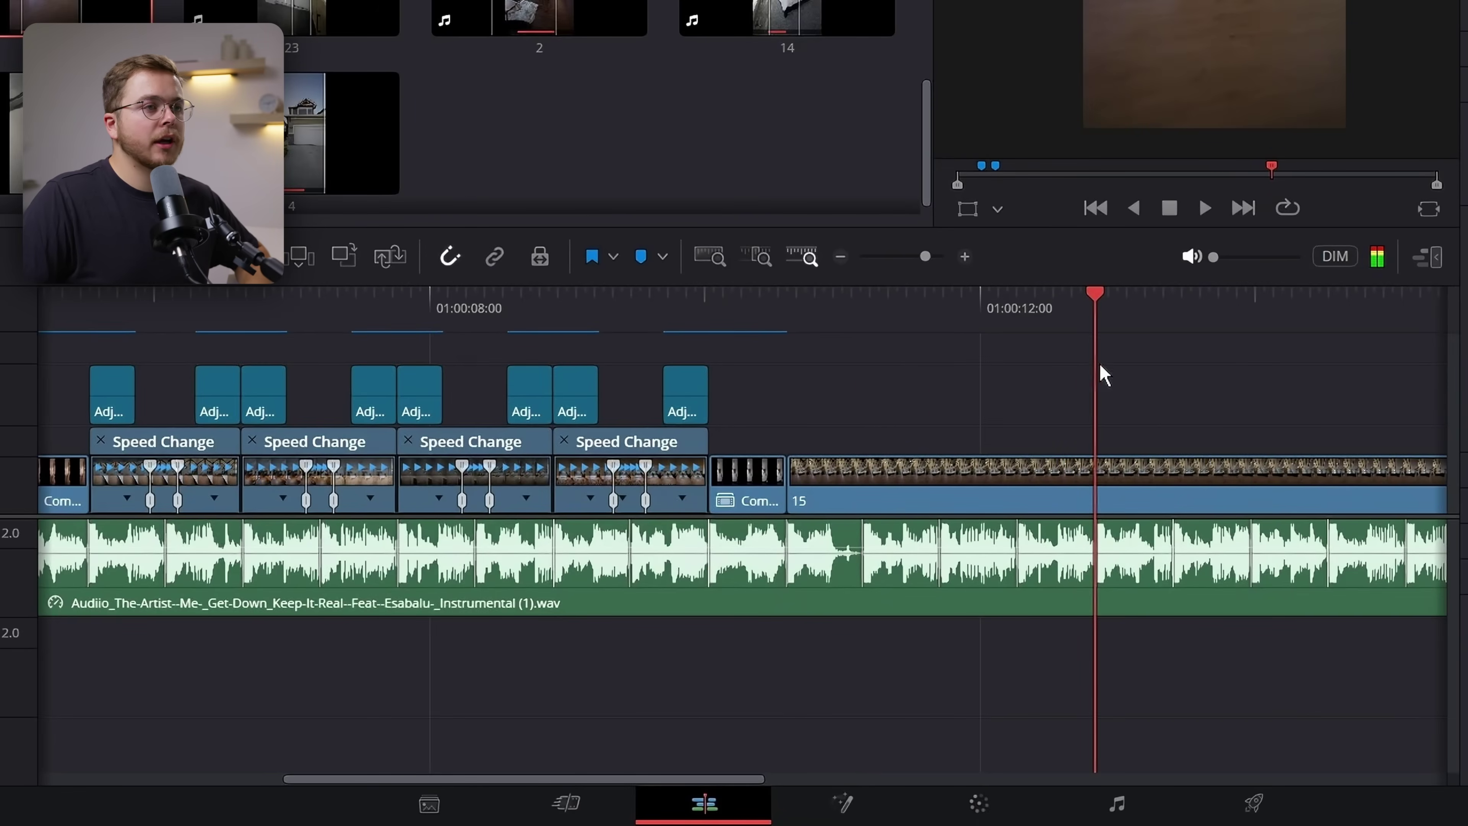
{"action": "key", "text": "ctrl+b"}
{"action": "left_click", "coordinate": [1137, 486]}
{"action": "key", "text": "Delete"}
{"action": "left_click", "coordinate": [729, 306]}
{"action": "key", "text": "space"}
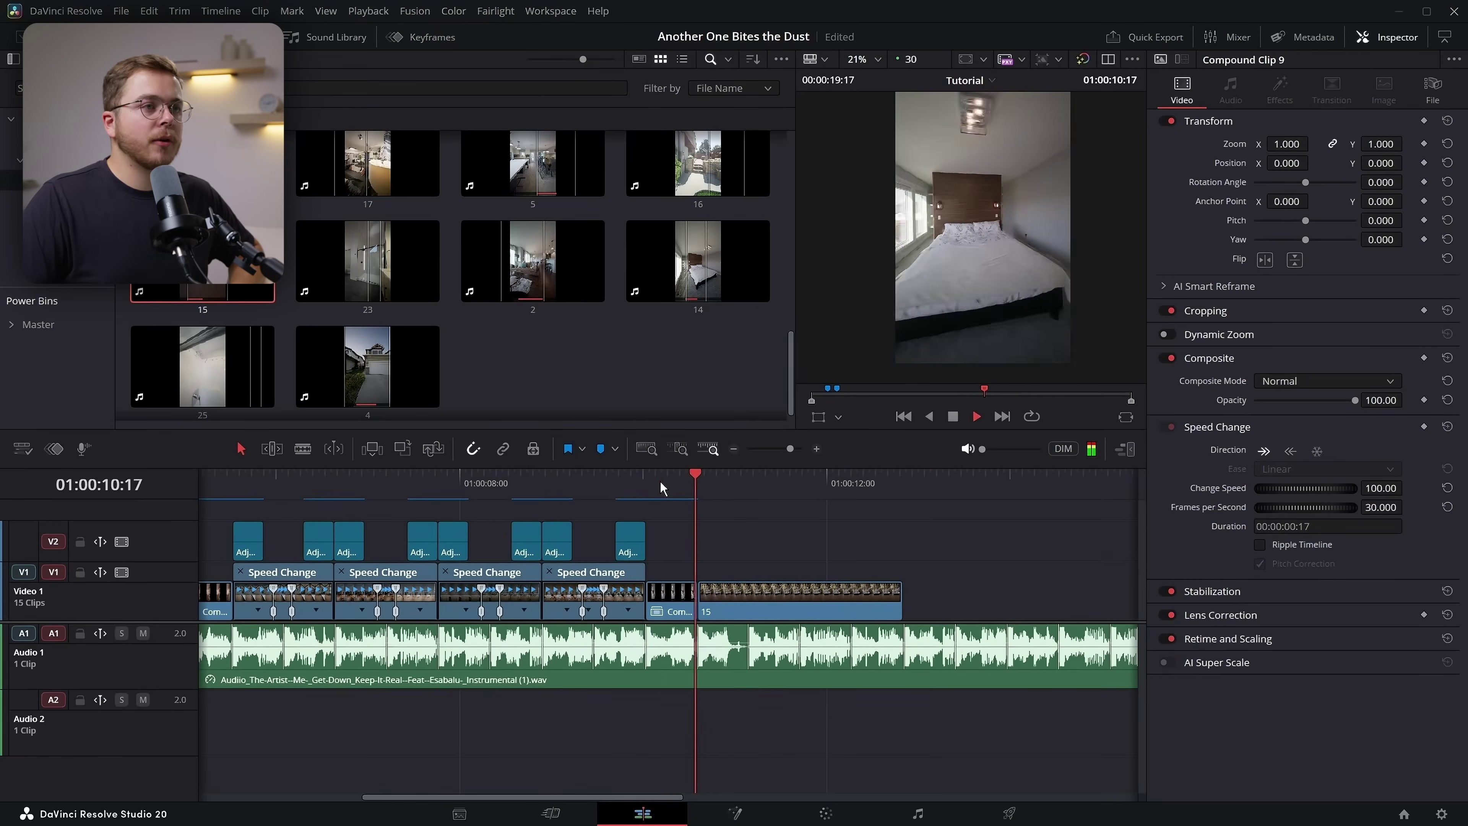
Turn clip 15 into a compound clip and keyframe a TimeStretcher's Source Time to 0.0 at frame 17 in Fusion
{"action": "right_click", "coordinate": [806, 602]}
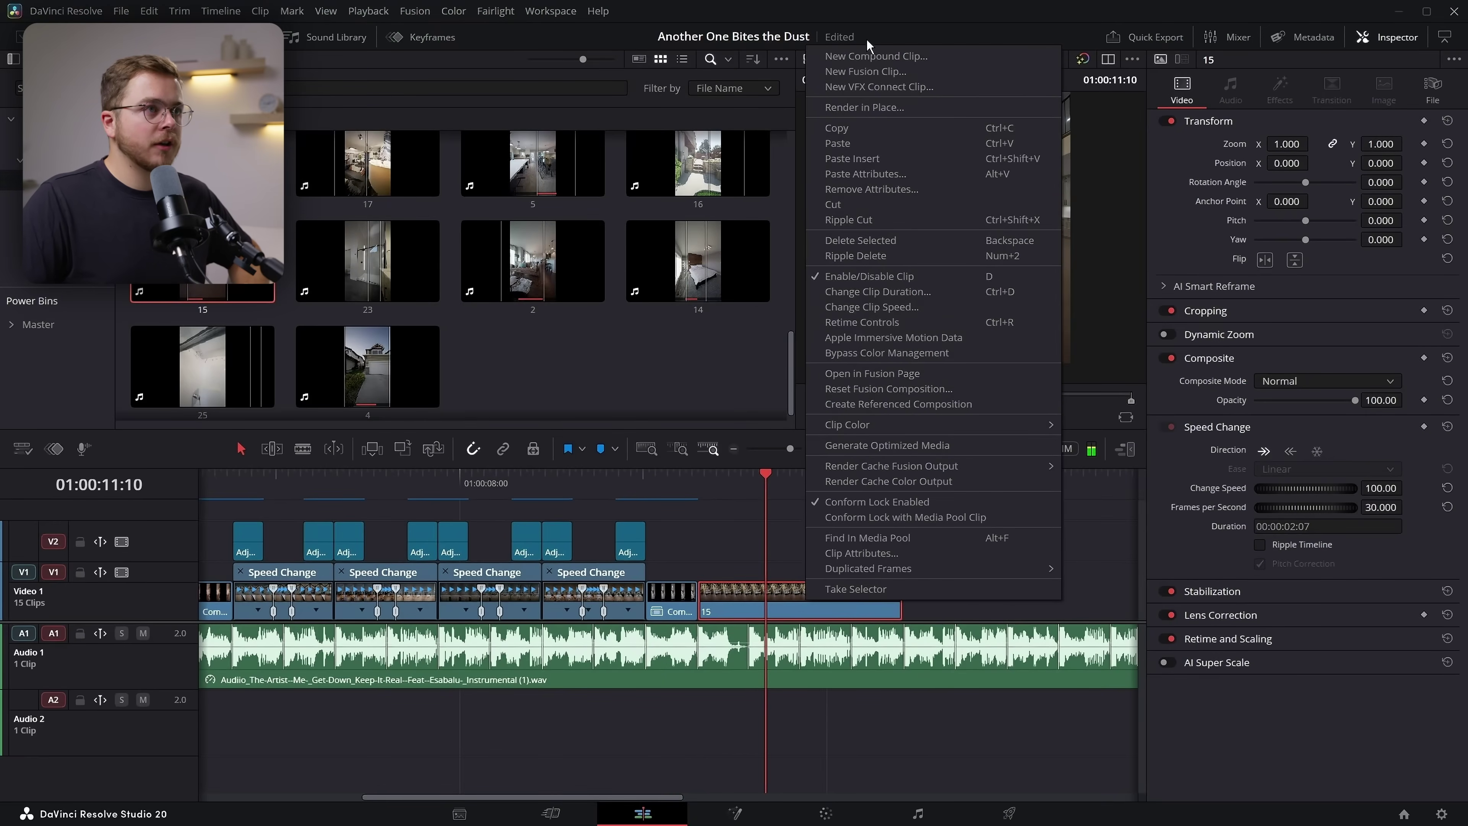
{"action": "left_click", "coordinate": [869, 56]}
{"action": "left_click", "coordinate": [849, 445]}
{"action": "left_click", "coordinate": [754, 810]}
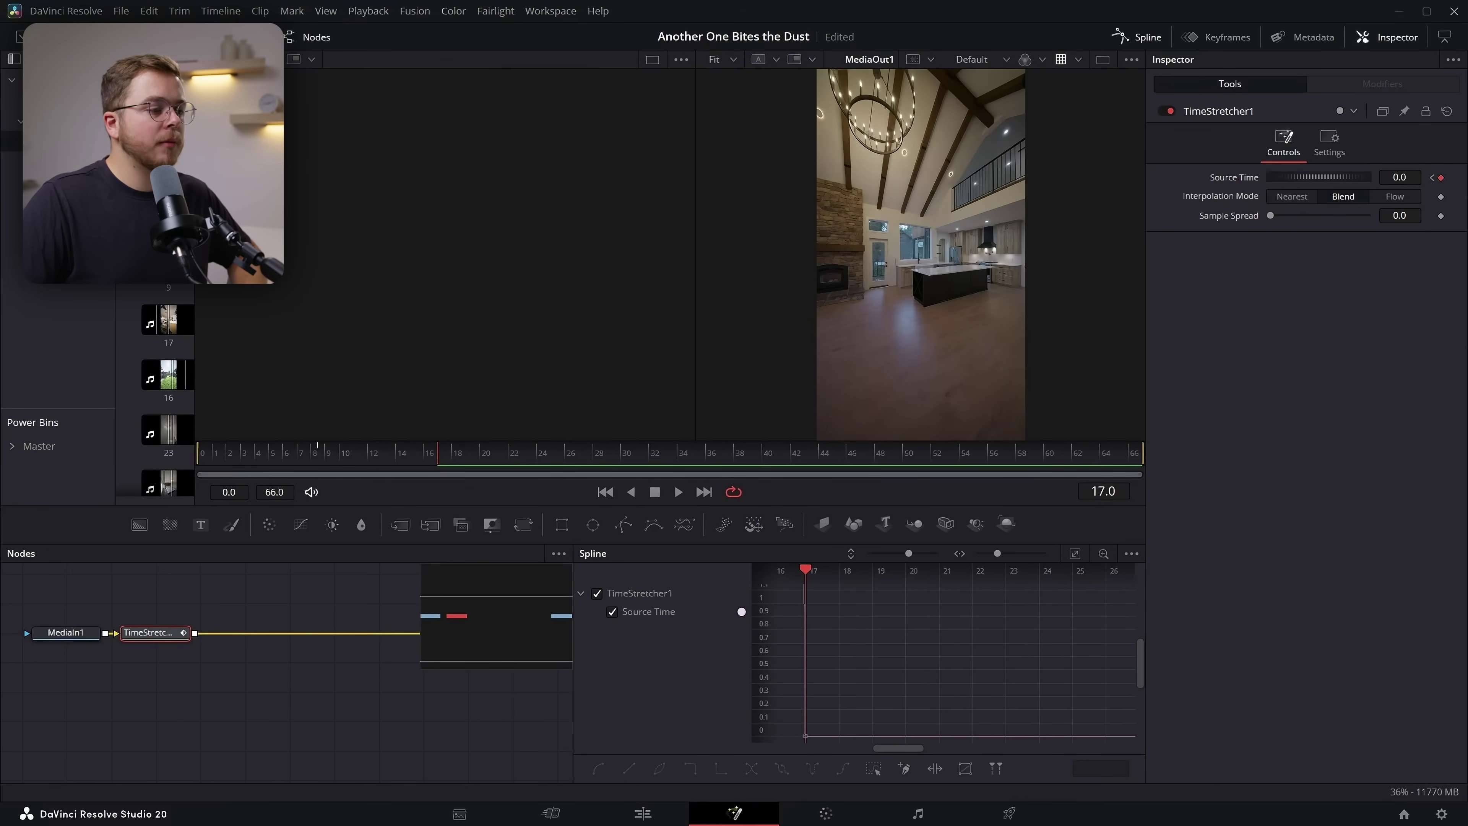
In the edit, cut Compound Clip 10 on the beat at 01:00:11:05 and clear away its remainder
{"action": "left_click", "coordinate": [642, 813]}
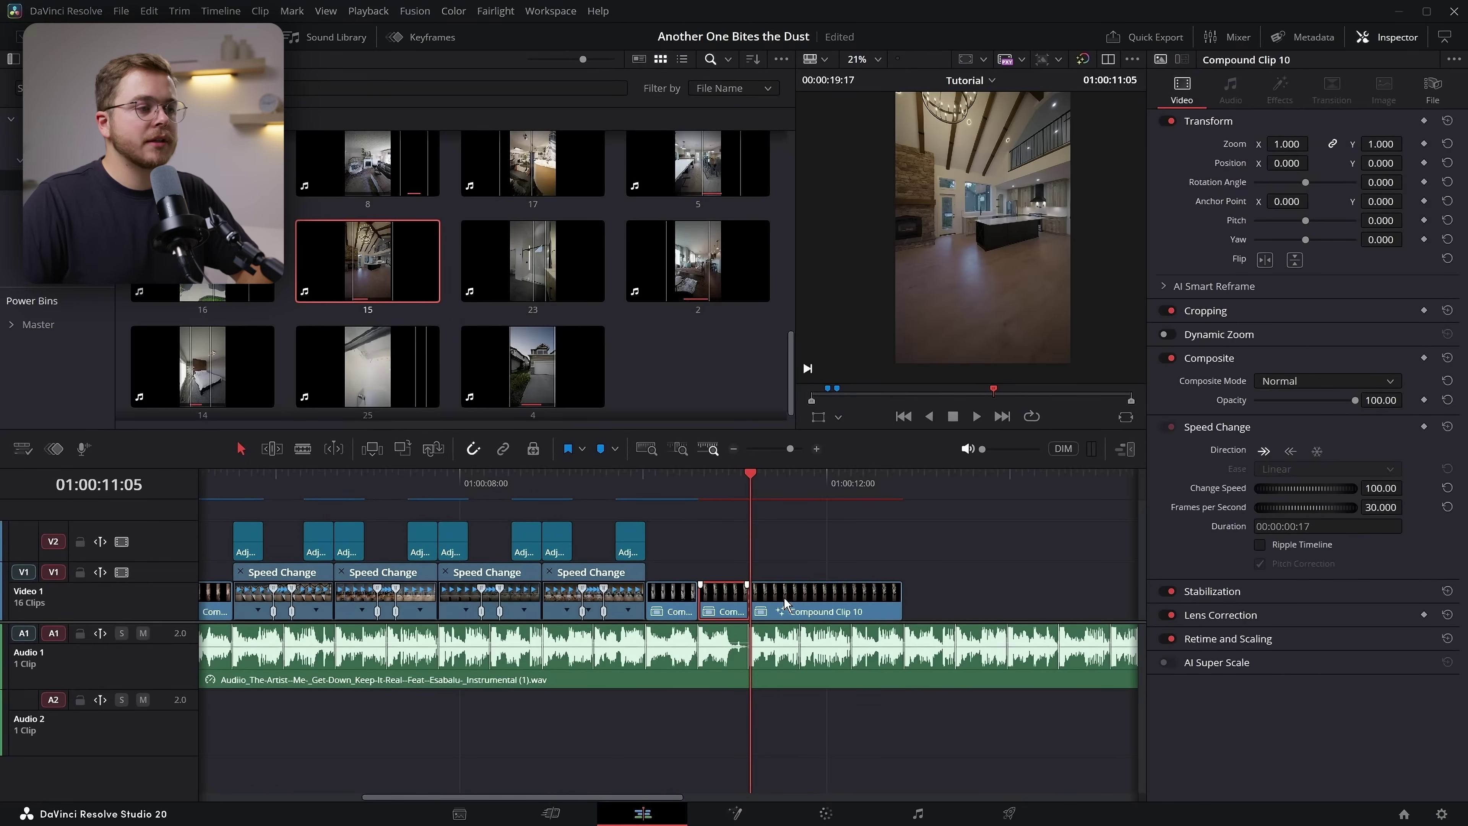
{"action": "left_click", "coordinate": [608, 502]}
{"action": "left_click", "coordinate": [606, 489]}
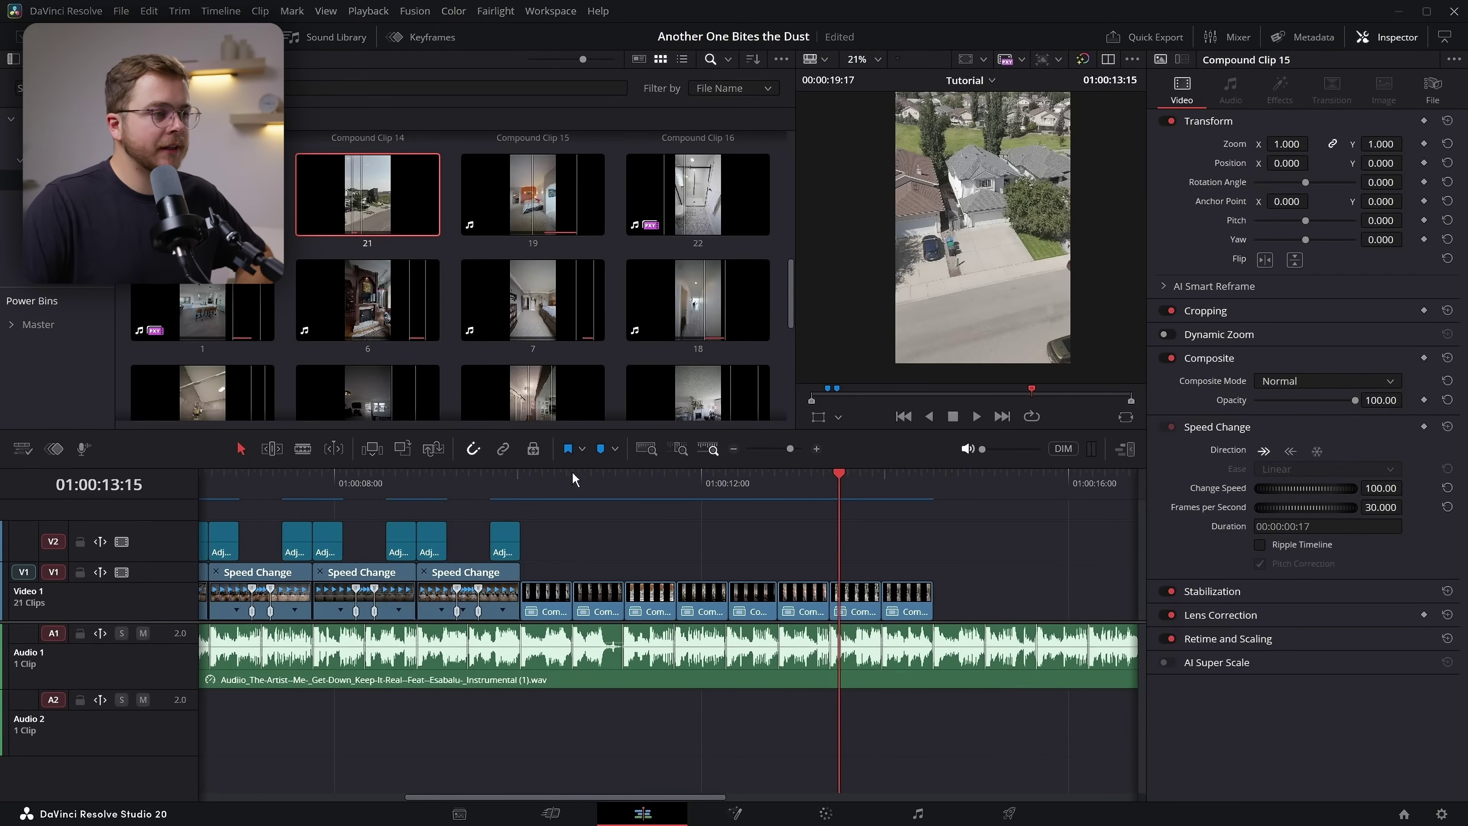
Play back the run of back-and-forth compound clips from Compound Clip 9 to Compound Clip 16
{"action": "left_click", "coordinate": [537, 479]}
{"action": "key", "text": "space"}
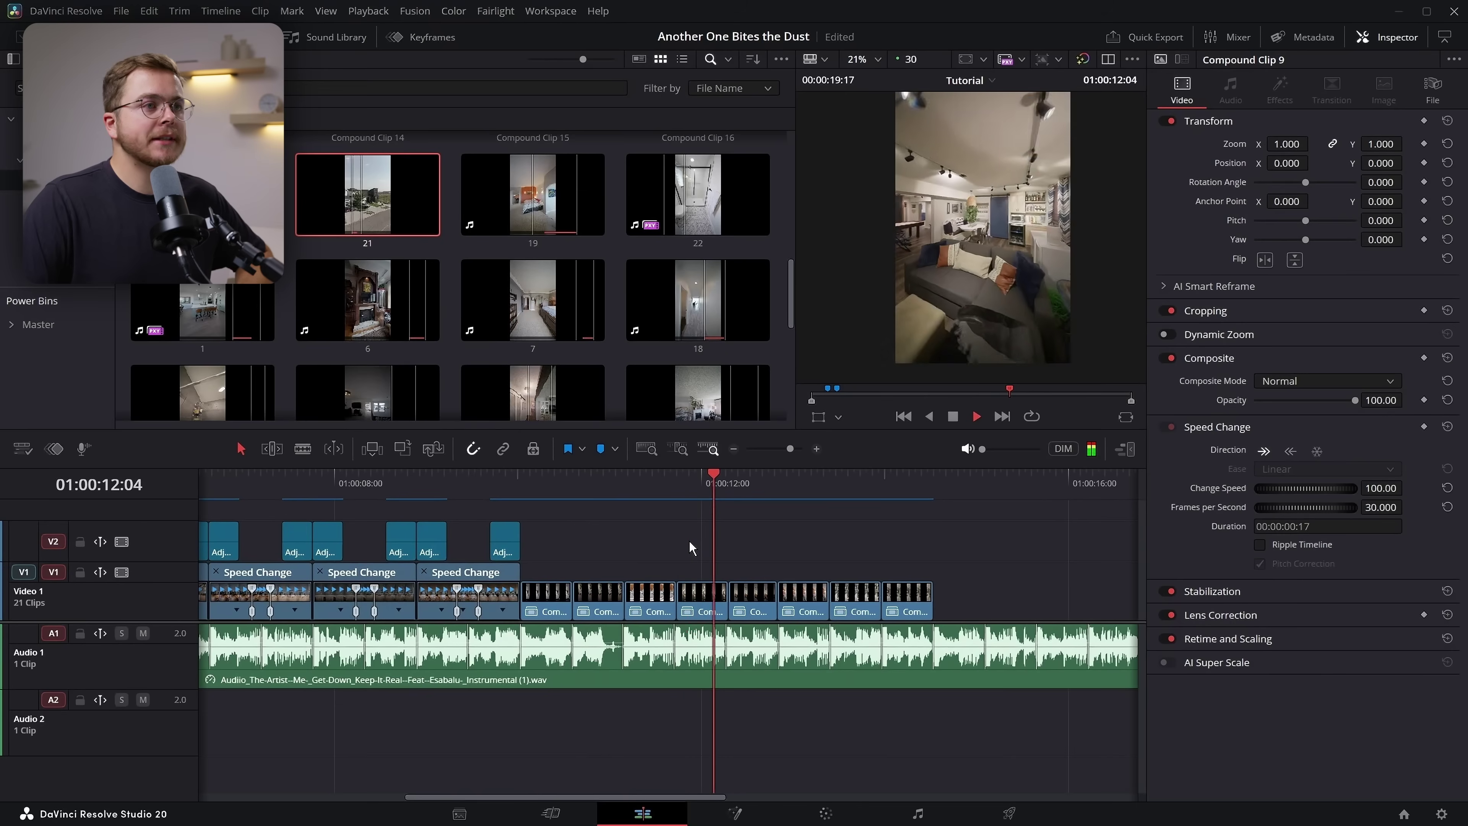
{"action": "key", "text": "space"}
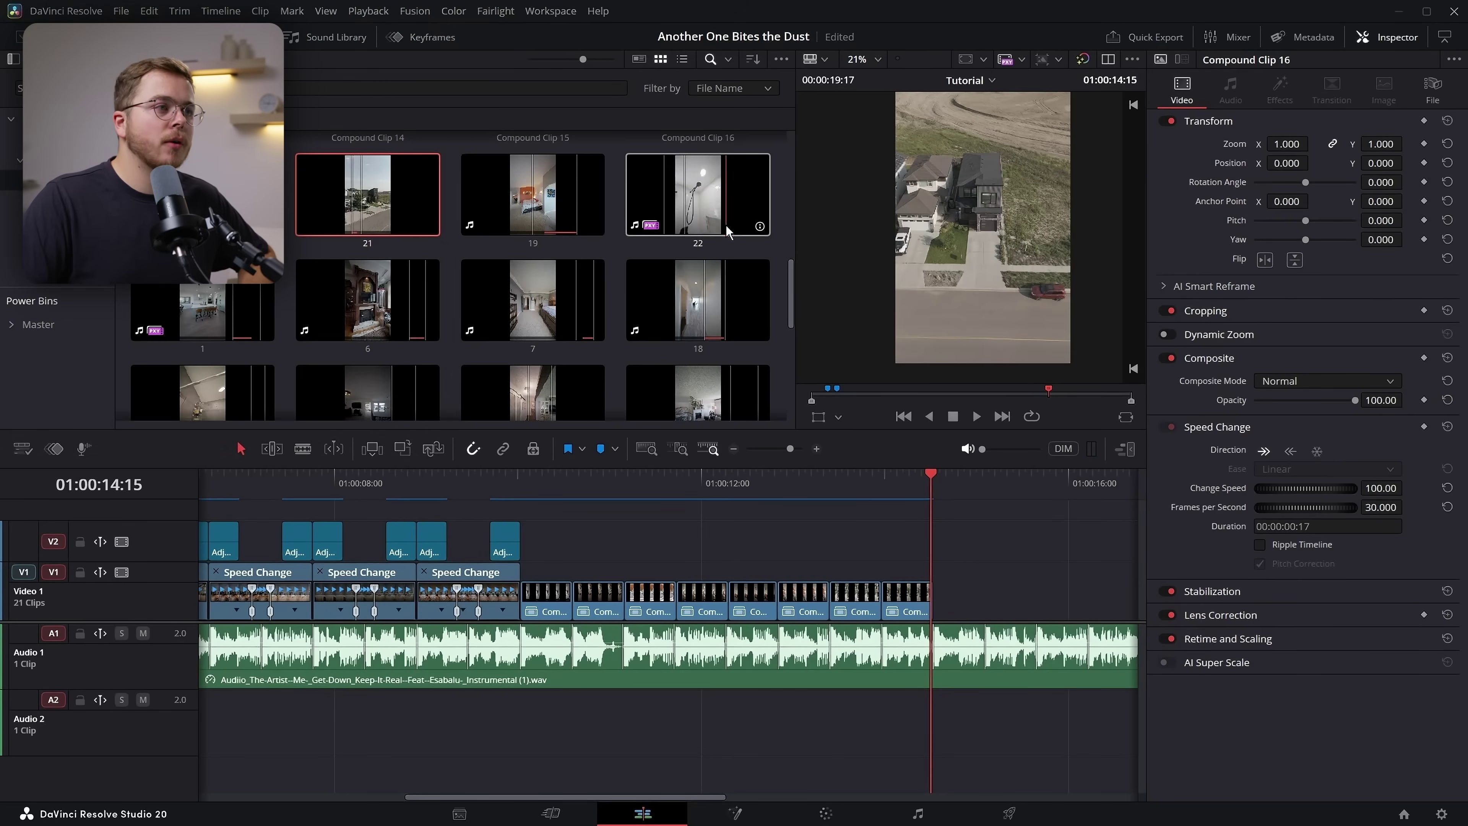
Place clip 22 on Video 1 directly after Compound Clip 16 and play it back
{"action": "left_click", "coordinate": [699, 197]}
{"action": "left_click_drag", "start_coordinate": [951, 368], "coordinate": [816, 582]}
{"action": "left_click", "coordinate": [716, 484]}
{"action": "key", "text": "space"}
{"action": "left_click", "coordinate": [680, 483]}
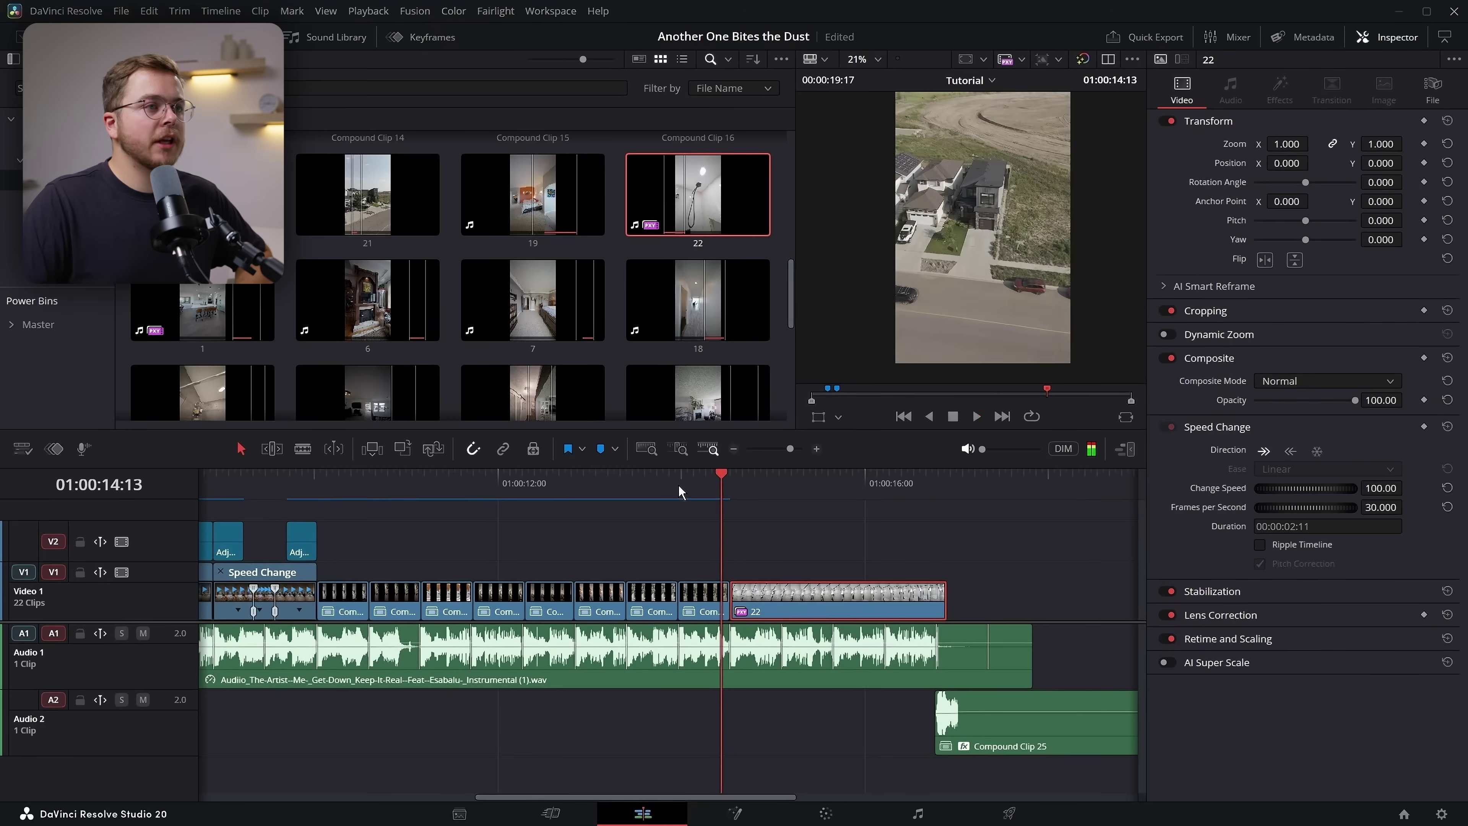
{"action": "key", "text": "space"}
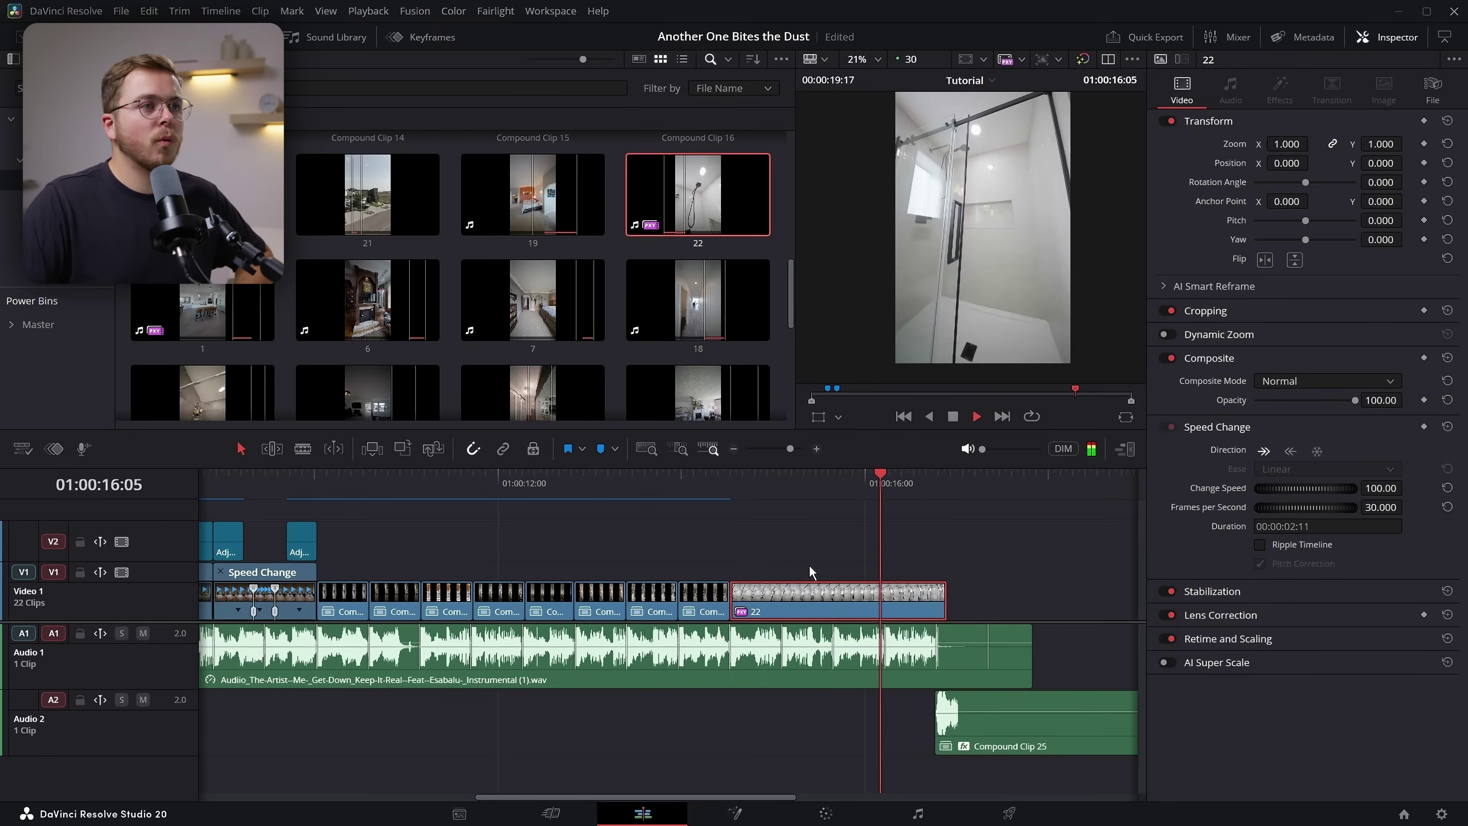
{"action": "key", "text": "space"}
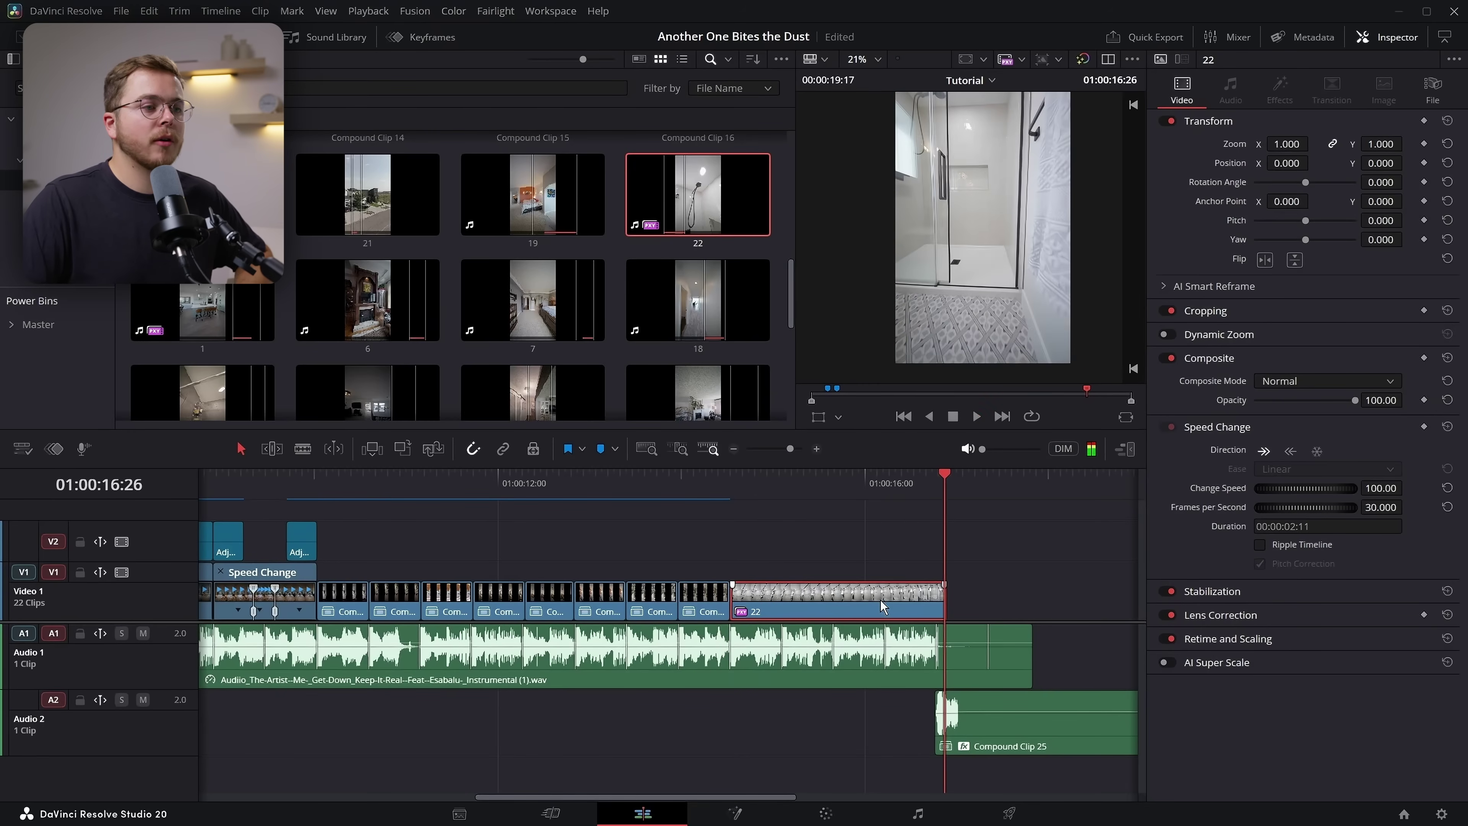
Reverse clip 22's direction and trim its end to the beat at 01:00:16:23
{"action": "left_click", "coordinate": [1284, 450]}
{"action": "left_click_drag", "start_coordinate": [739, 492], "coordinate": [937, 503]}
{"action": "left_click_drag", "start_coordinate": [942, 595], "coordinate": [930, 598]}
Turn the reversed clip 22 into a compound clip, and insert the keyframed TimeStretcher between MediaIn1 and MediaOut1 in Fusion
{"action": "right_click", "coordinate": [826, 603]}
{"action": "left_click", "coordinate": [899, 75]}
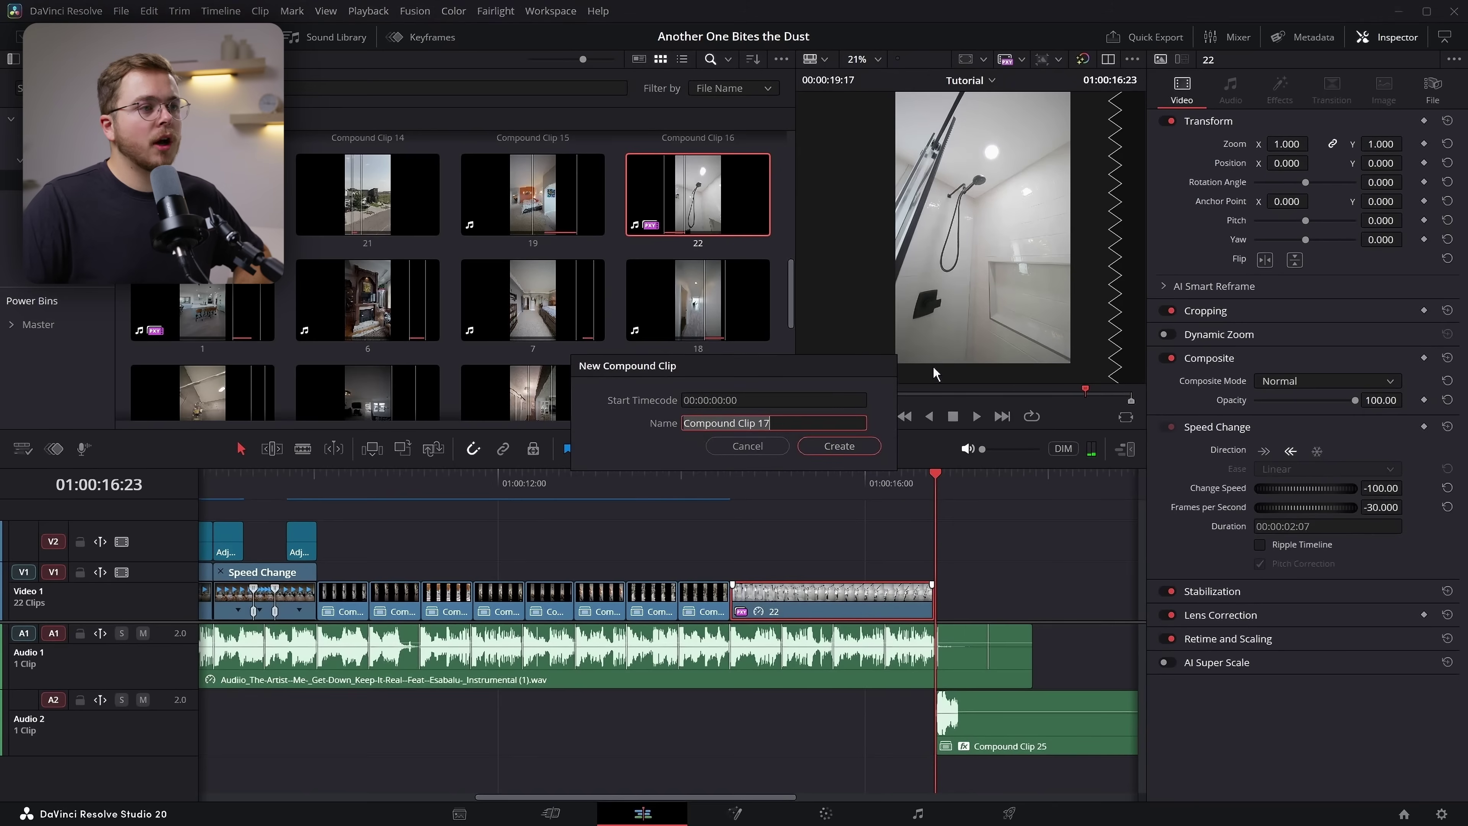
{"action": "left_click", "coordinate": [839, 445]}
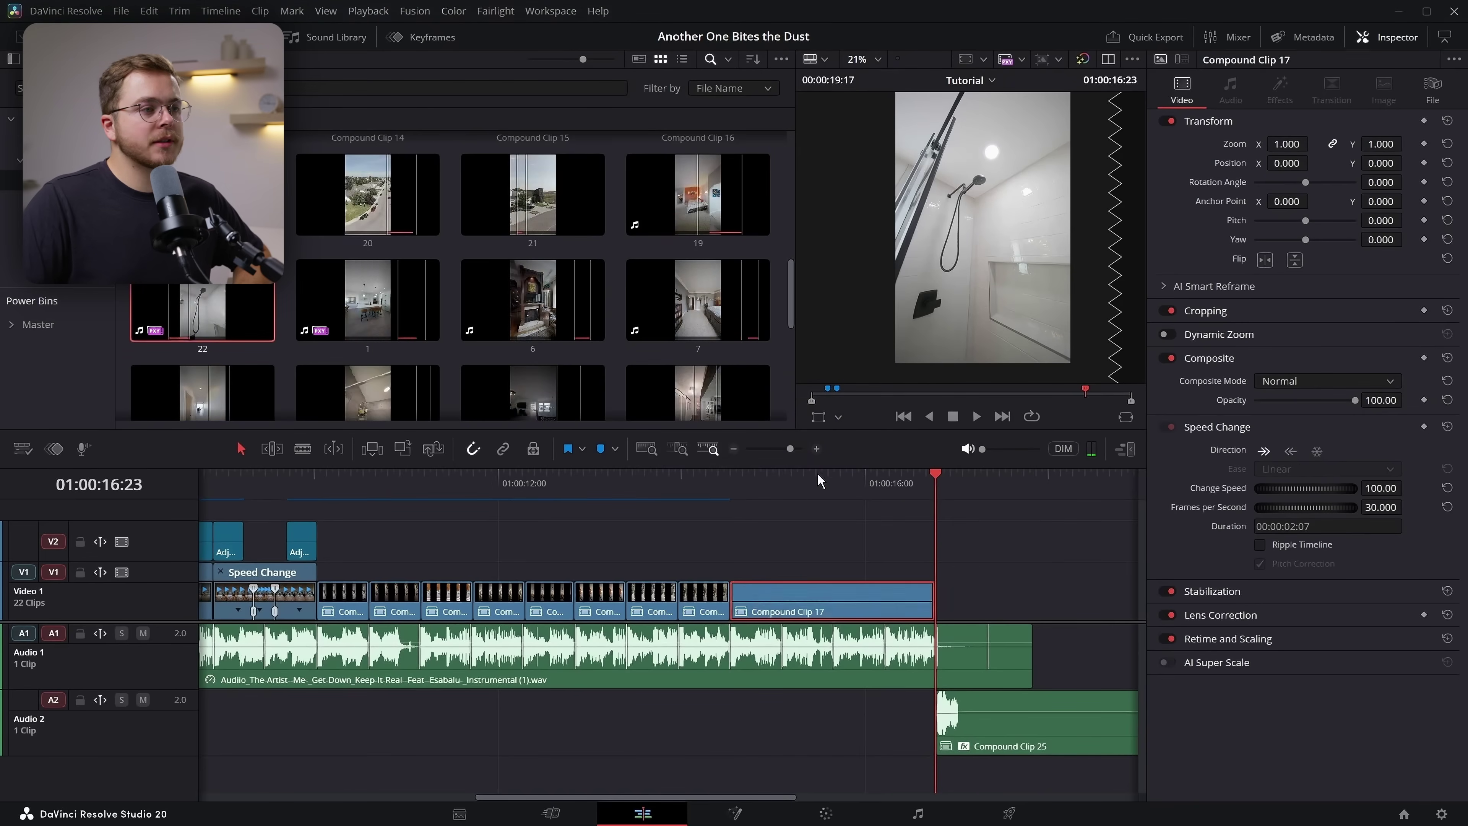
{"action": "left_click", "coordinate": [756, 822]}
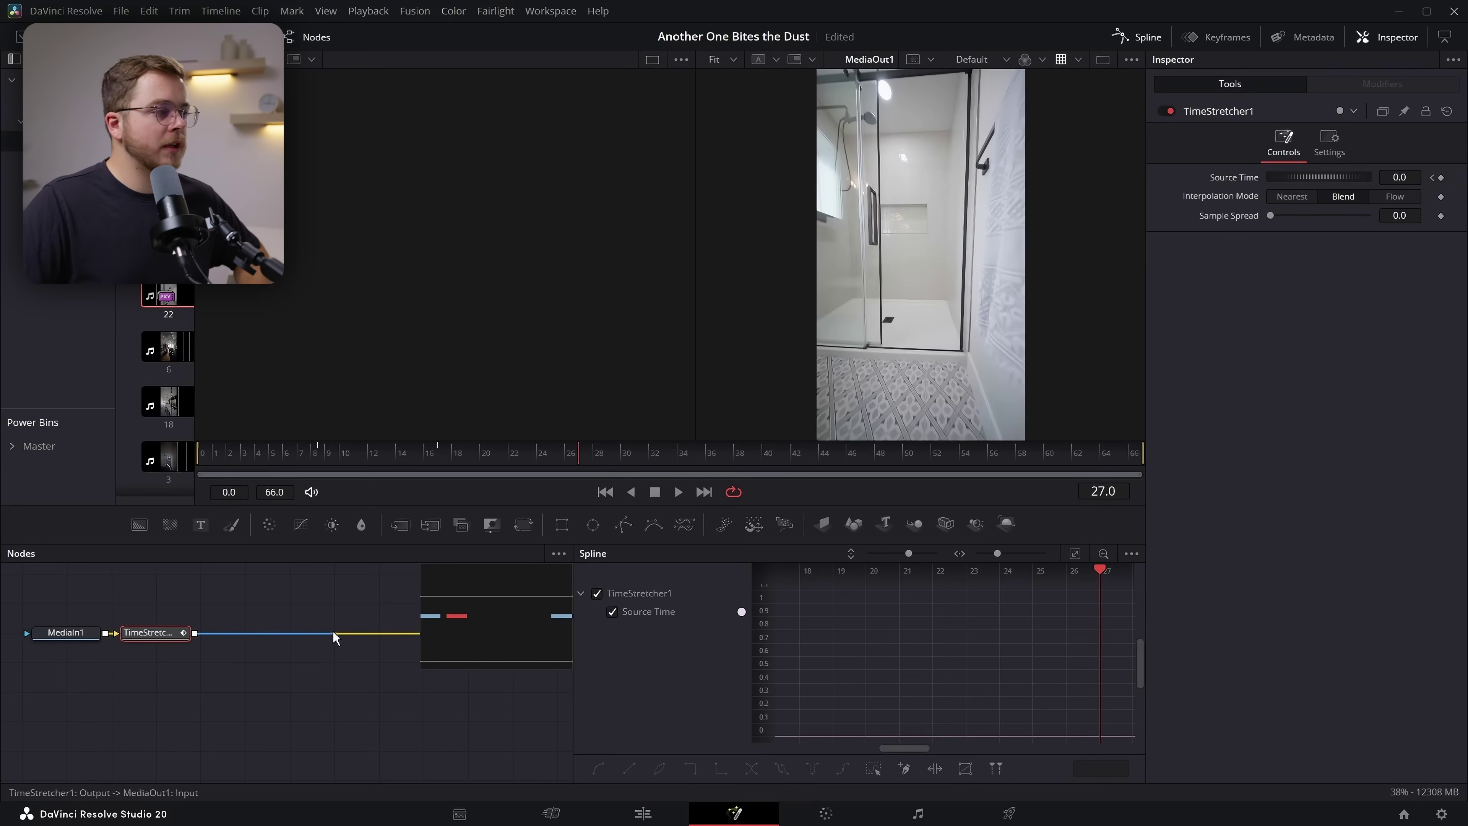
Cut away Compound Clip 17's remainder after 01:00:15:03, and play back the transition from Compound Clip 16 into it
{"action": "left_click", "coordinate": [642, 813]}
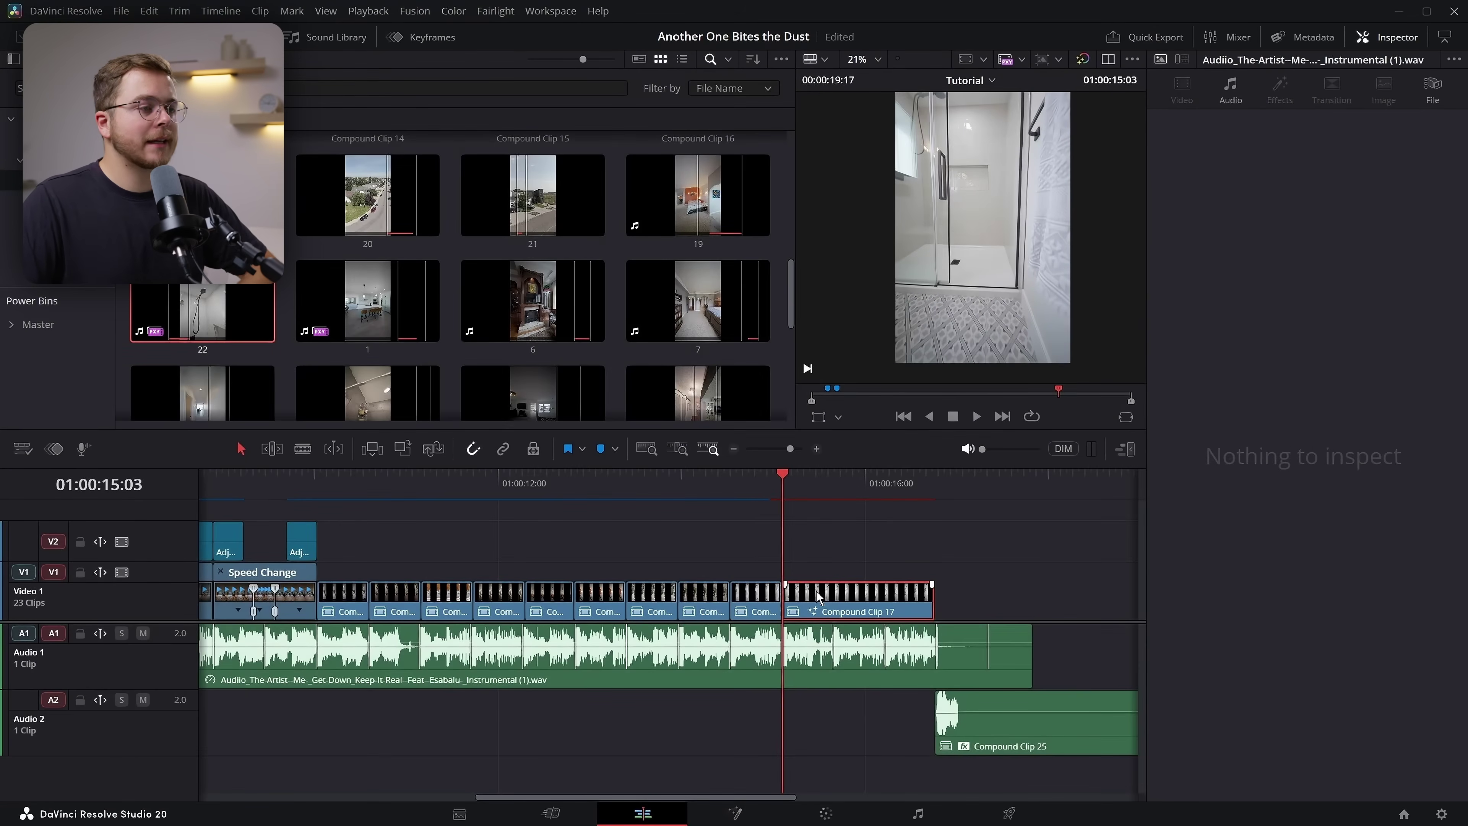
{"action": "key", "text": "Delete"}
{"action": "left_click", "coordinate": [708, 485]}
{"action": "key", "text": "space"}
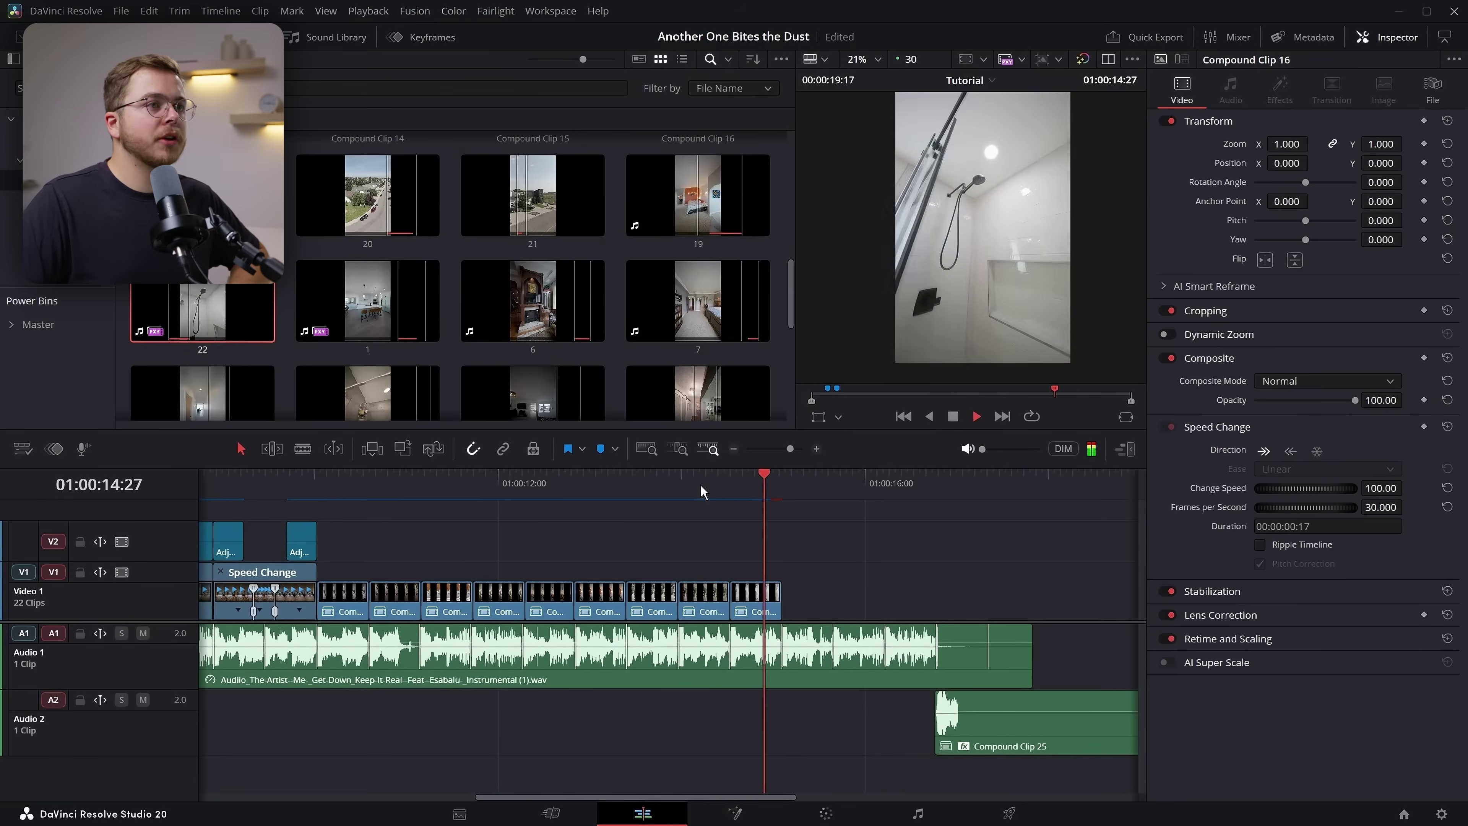
{"action": "key", "text": "space"}
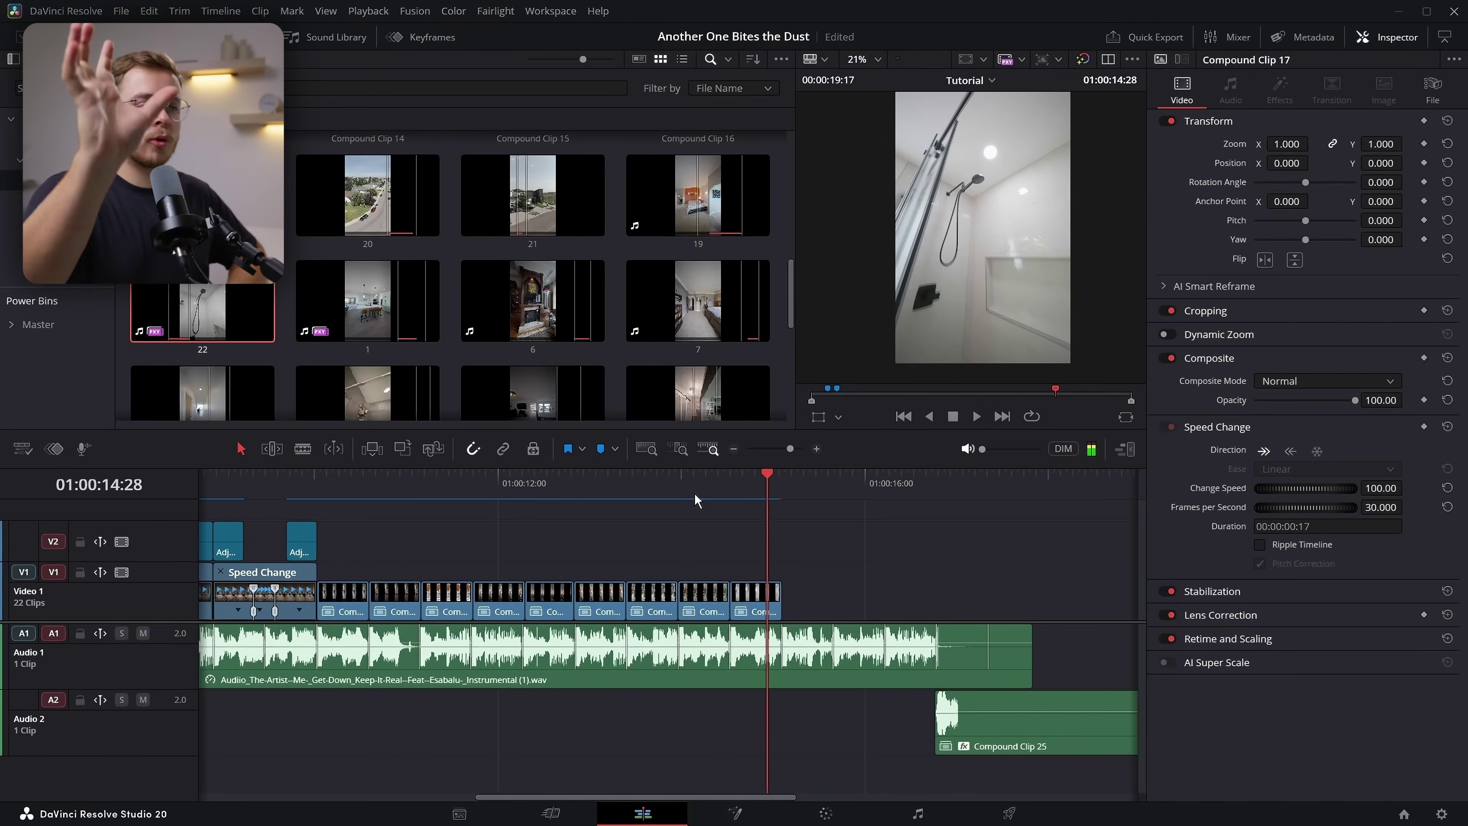
{"action": "left_click", "coordinate": [706, 486]}
{"action": "key", "text": "space"}
{"action": "key", "text": "space"}
Copy an earlier adjustment clip over Compound Clip 16's ending, and keyframe its Transform Center and Size at frame 0 in Fusion
{"action": "left_click_drag", "start_coordinate": [300, 546], "coordinate": [711, 554]}
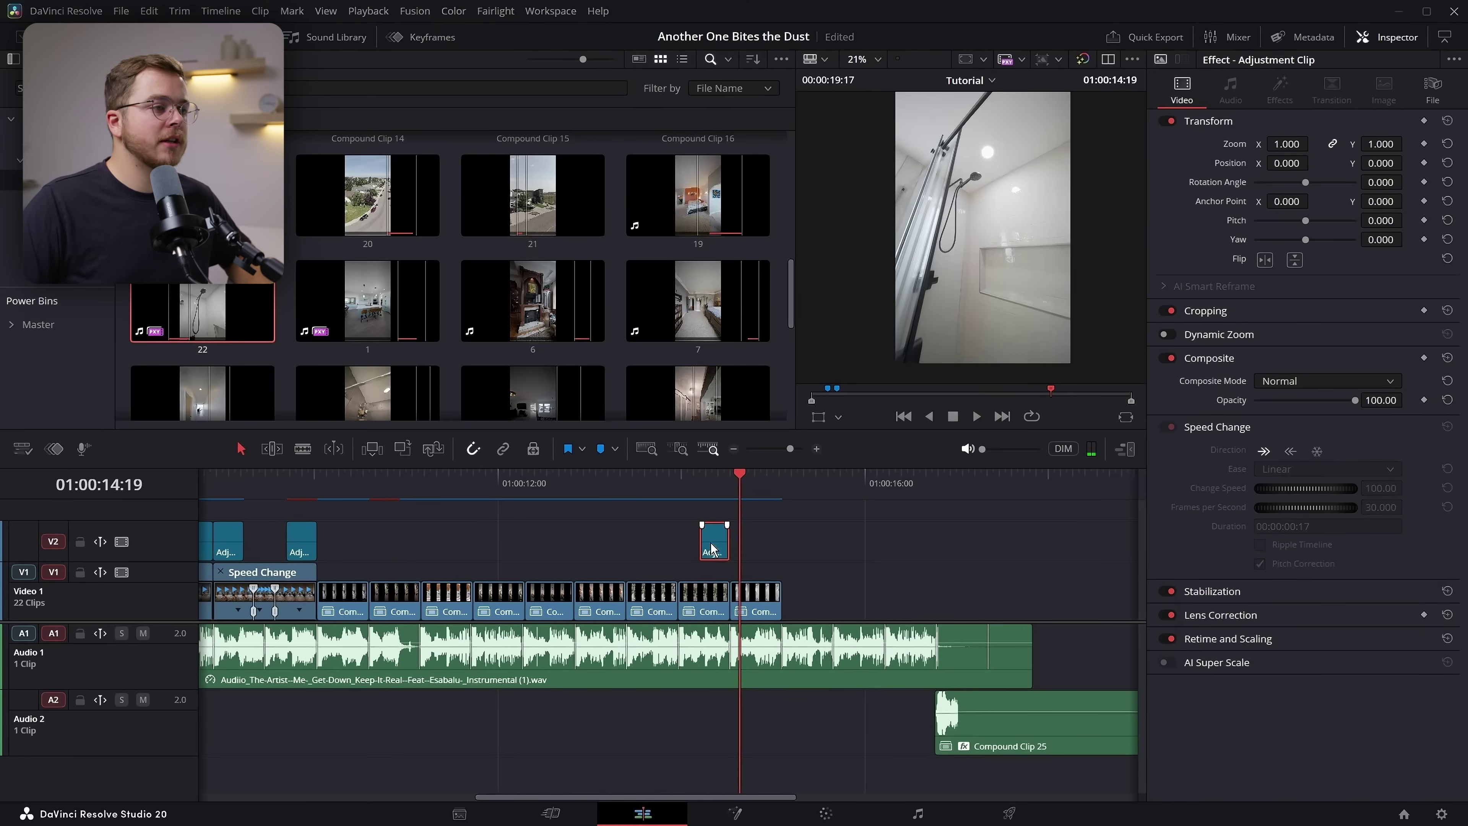
{"action": "key", "text": "Up"}
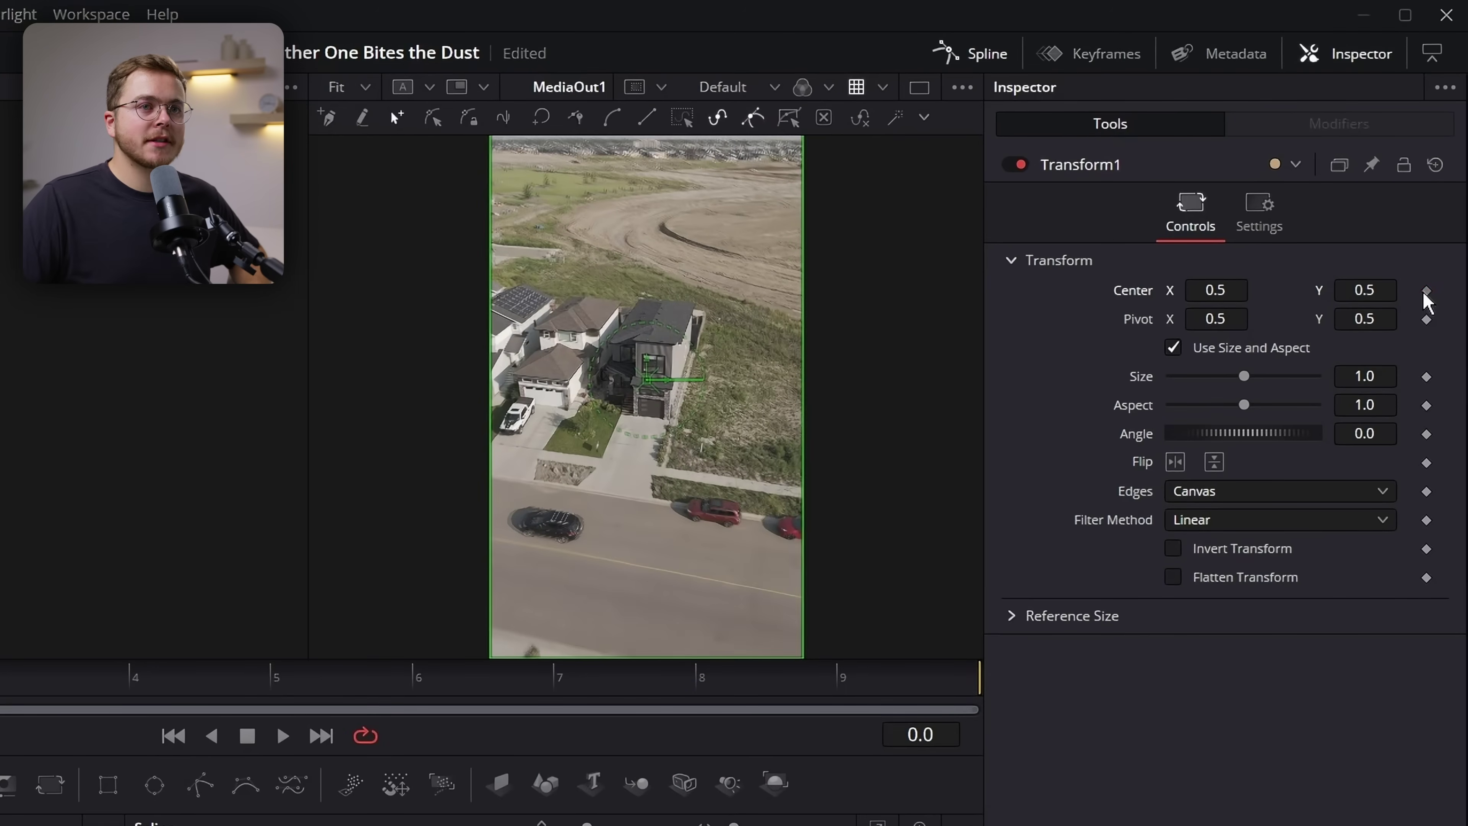
{"action": "left_click", "coordinate": [1426, 290]}
{"action": "left_click", "coordinate": [977, 687]}
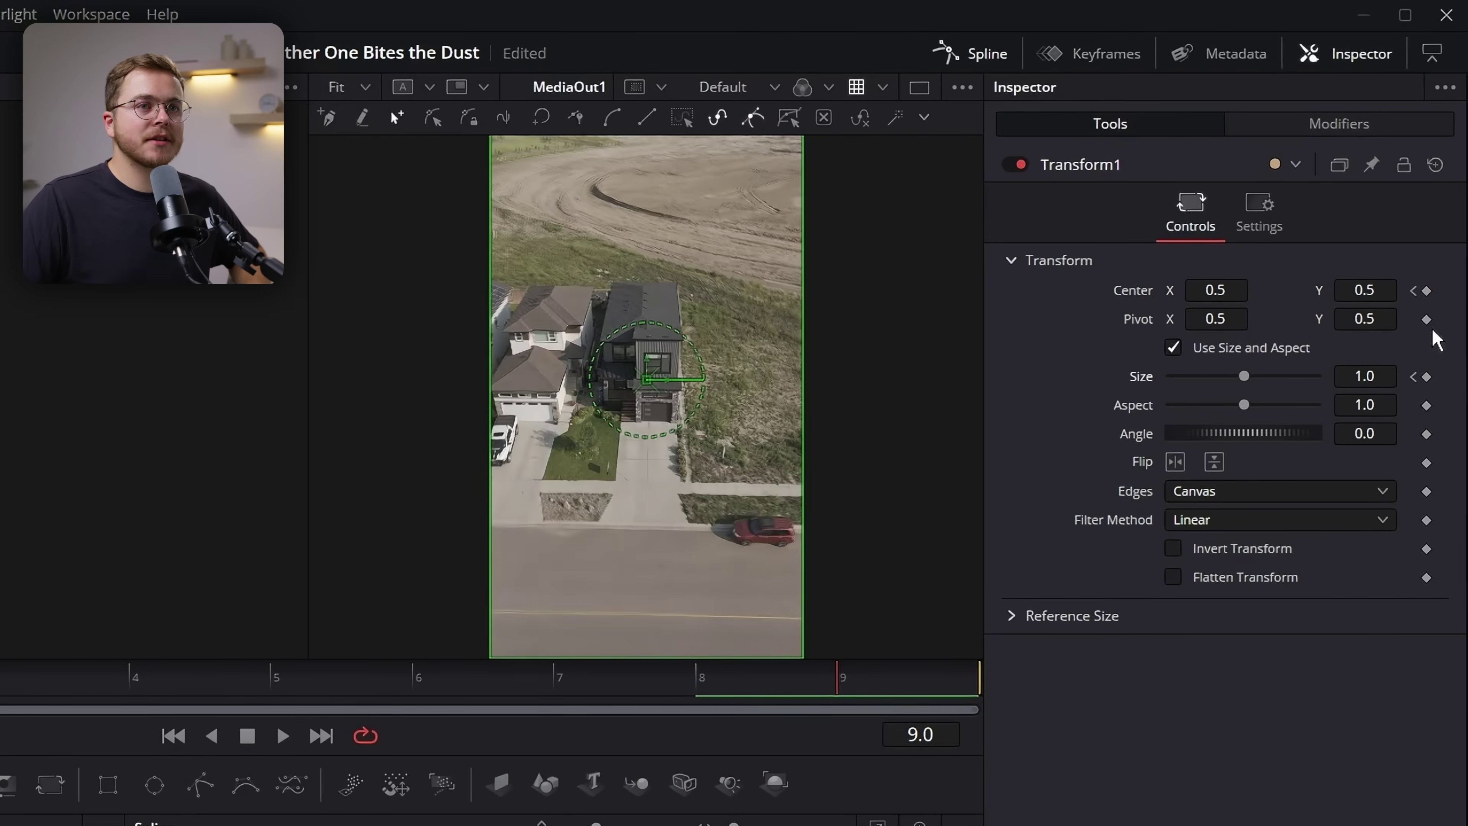
At frame 9, set the Transform's Size to 1.221 and Center Y to 0.335, and set its Edges to Mirror
{"action": "left_click_drag", "start_coordinate": [1376, 385], "coordinate": [1317, 334]}
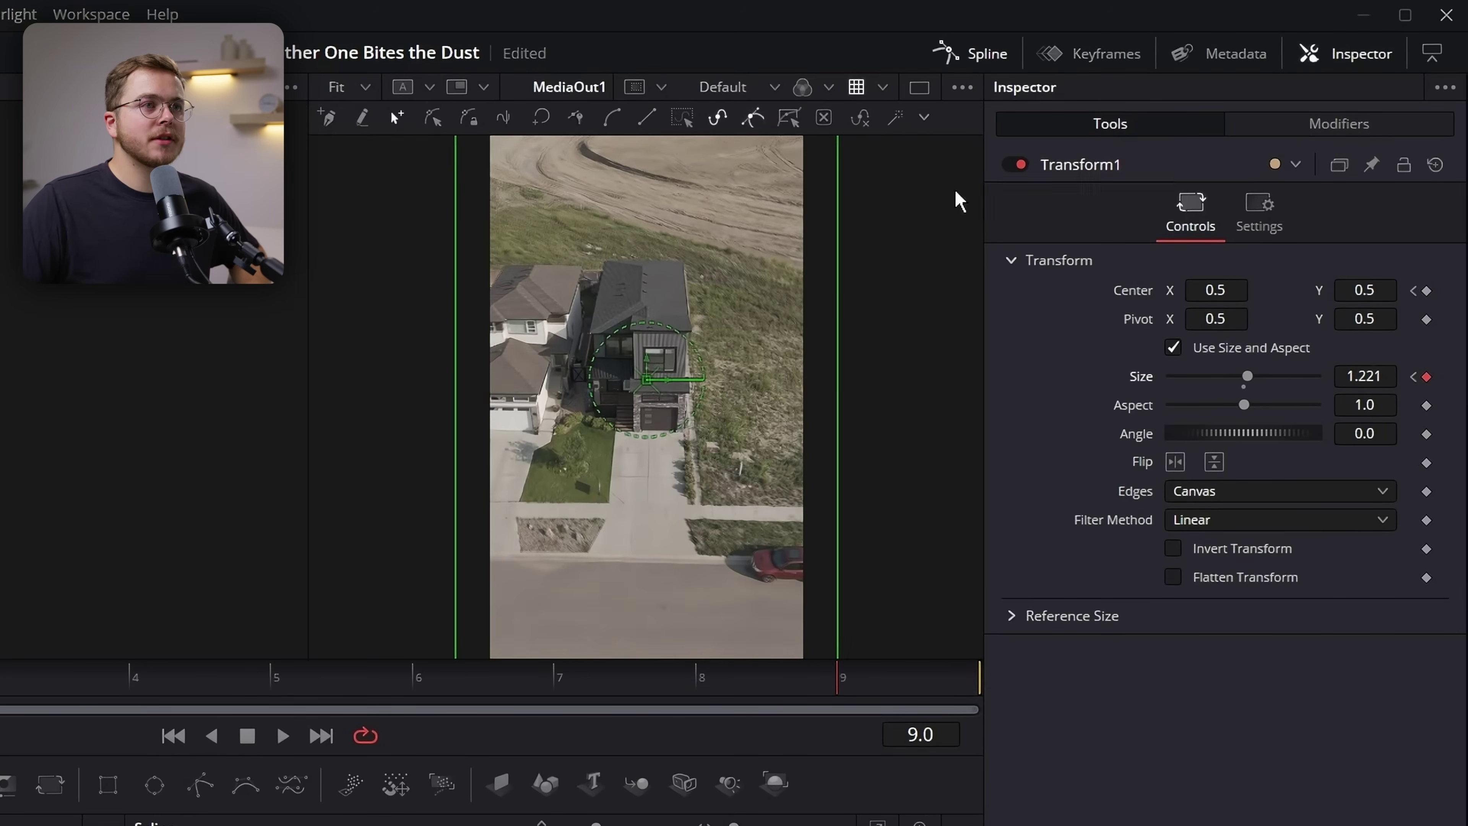
{"action": "scroll", "coordinate": [699, 272], "scroll_direction": "down", "scroll_amount": 3}
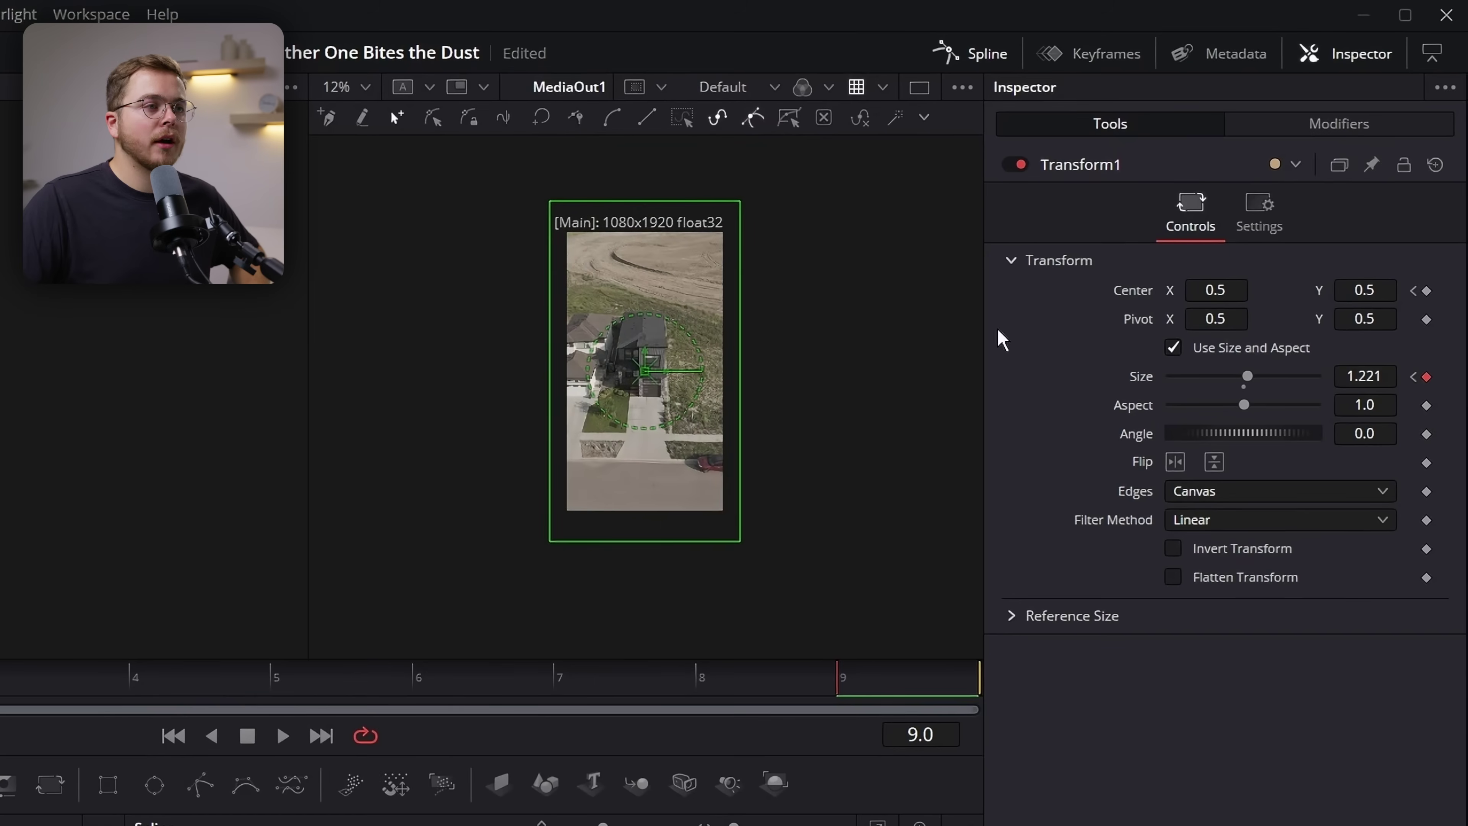
{"action": "left_click_drag", "start_coordinate": [1387, 289], "coordinate": [1017, 373]}
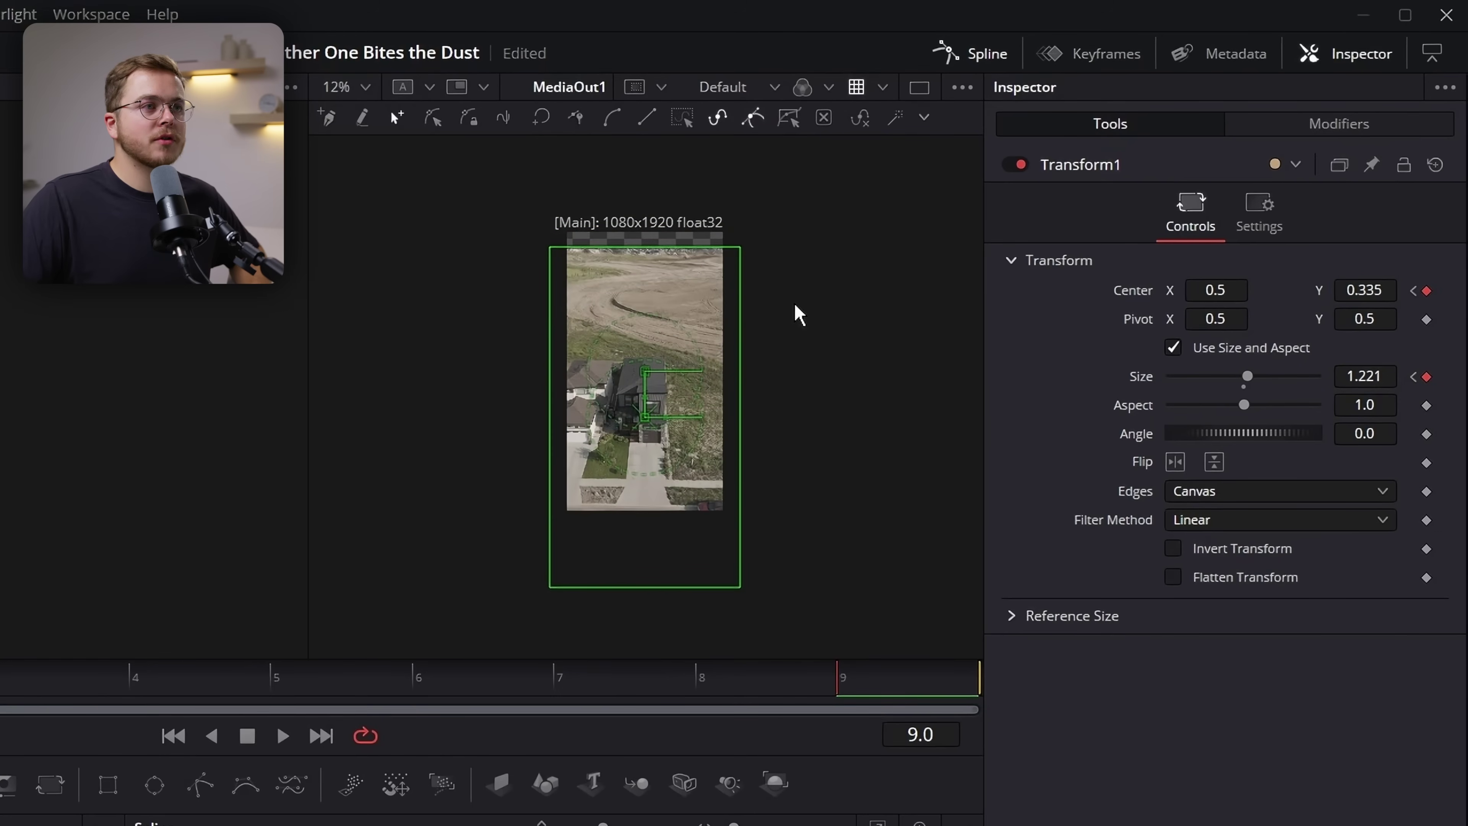
{"action": "scroll", "coordinate": [720, 347], "scroll_direction": "up", "scroll_amount": 2}
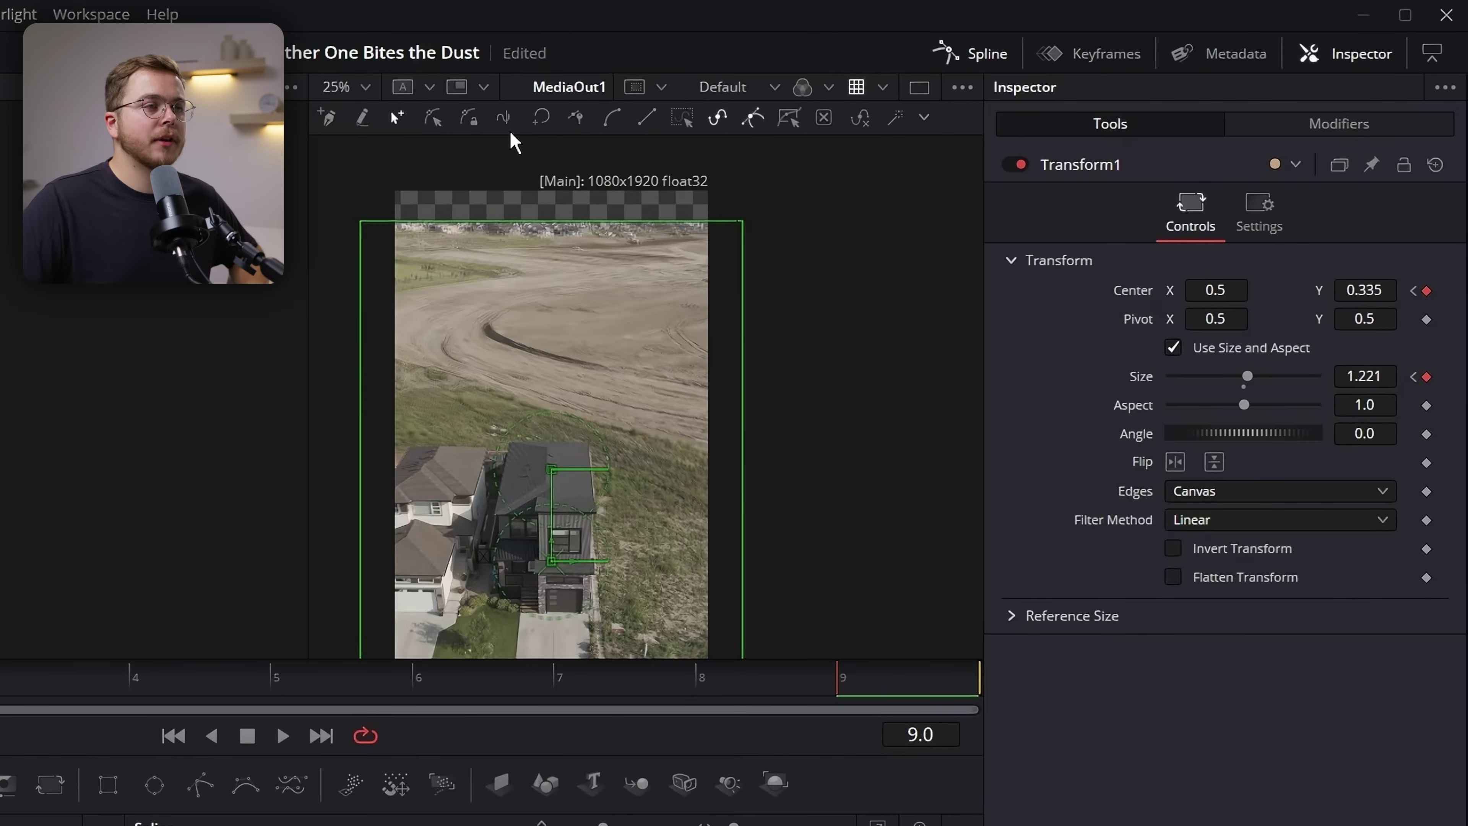
{"action": "left_click", "coordinate": [1243, 491]}
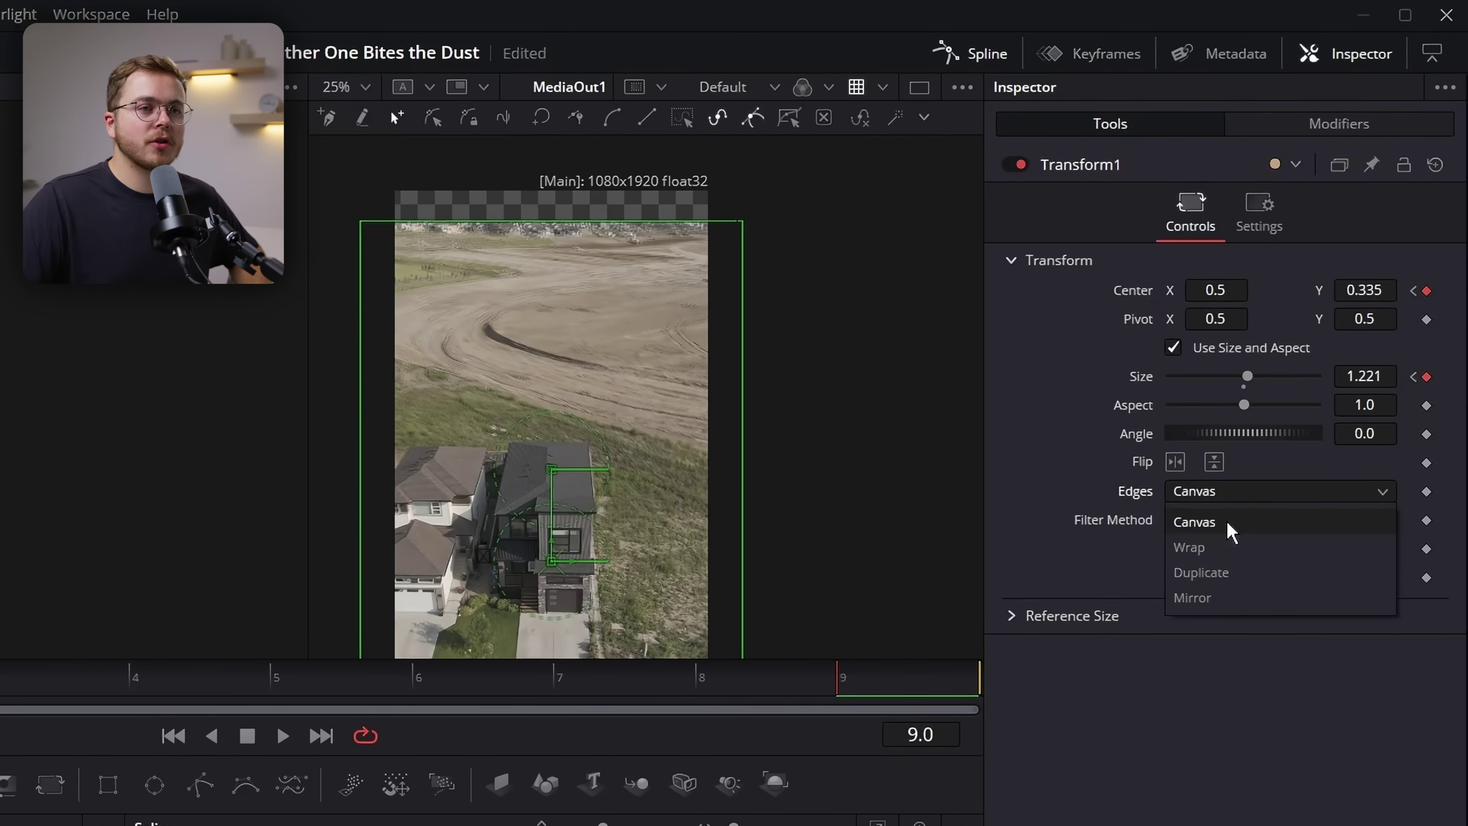
{"action": "left_click", "coordinate": [1214, 595]}
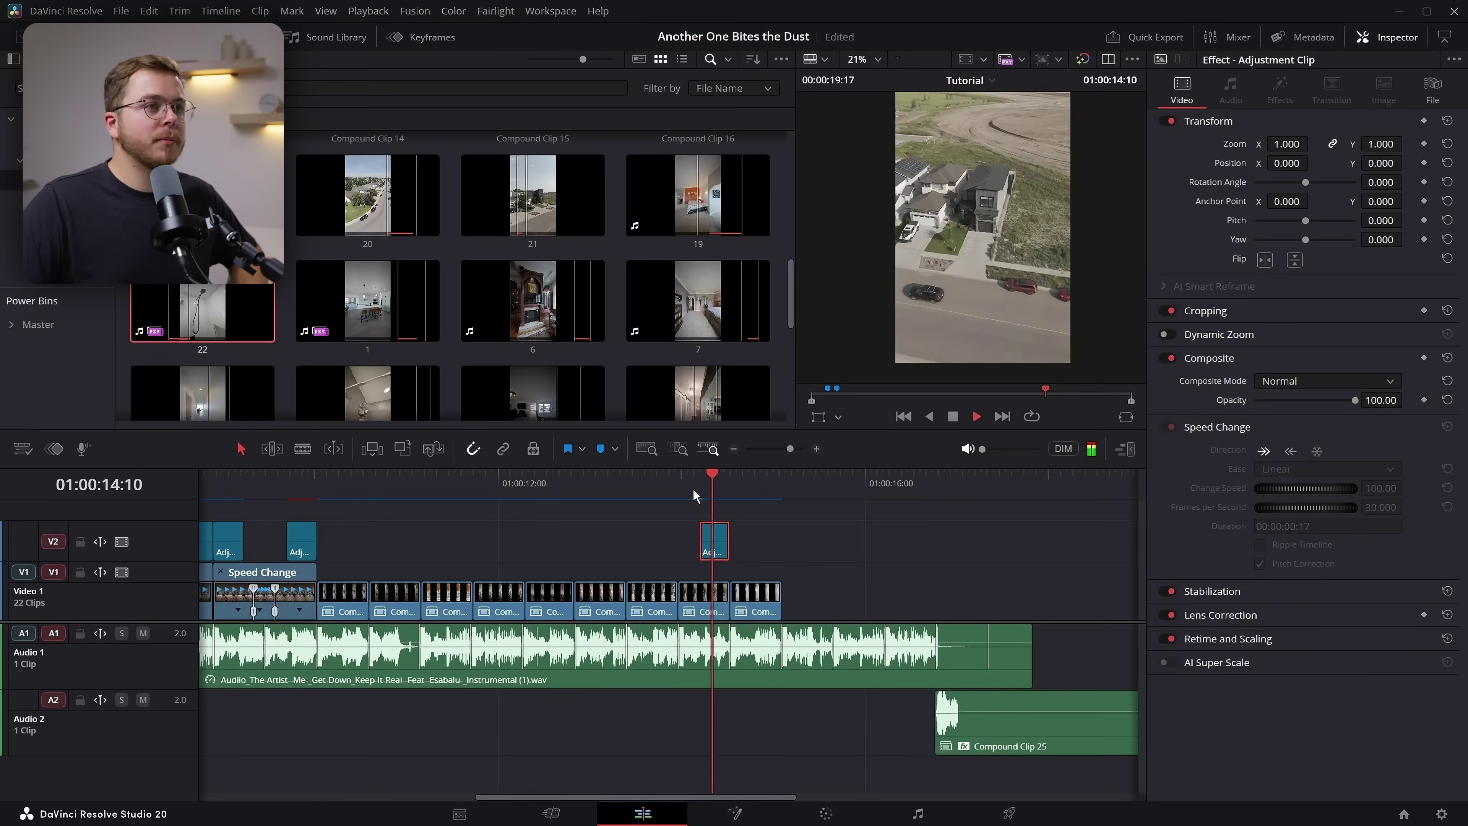
Play back the zoom and vertical pan transition from Compound Clip 16 into Compound Clip 17
{"action": "left_click", "coordinate": [680, 491]}
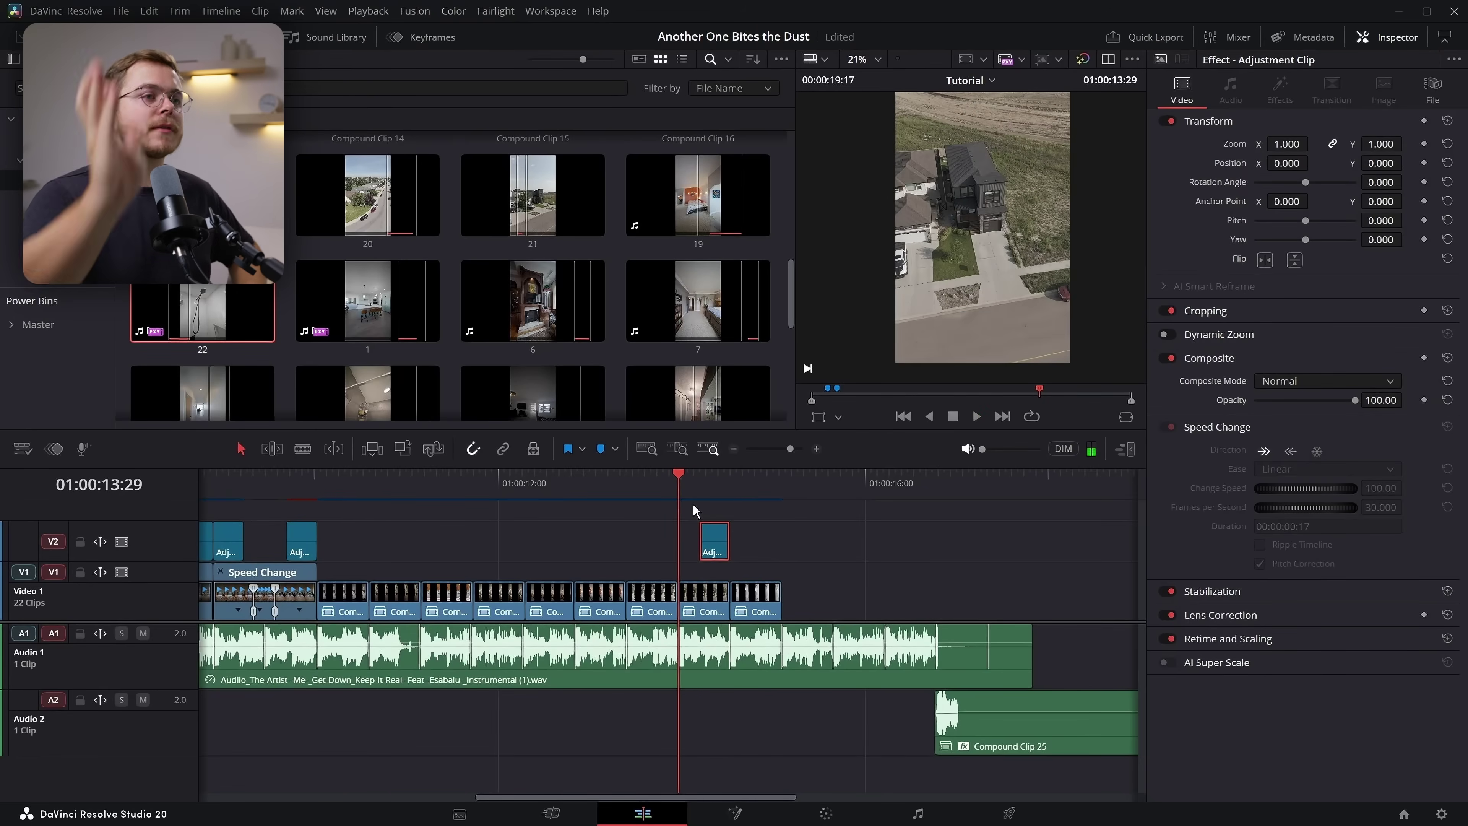
{"action": "key", "text": "space"}
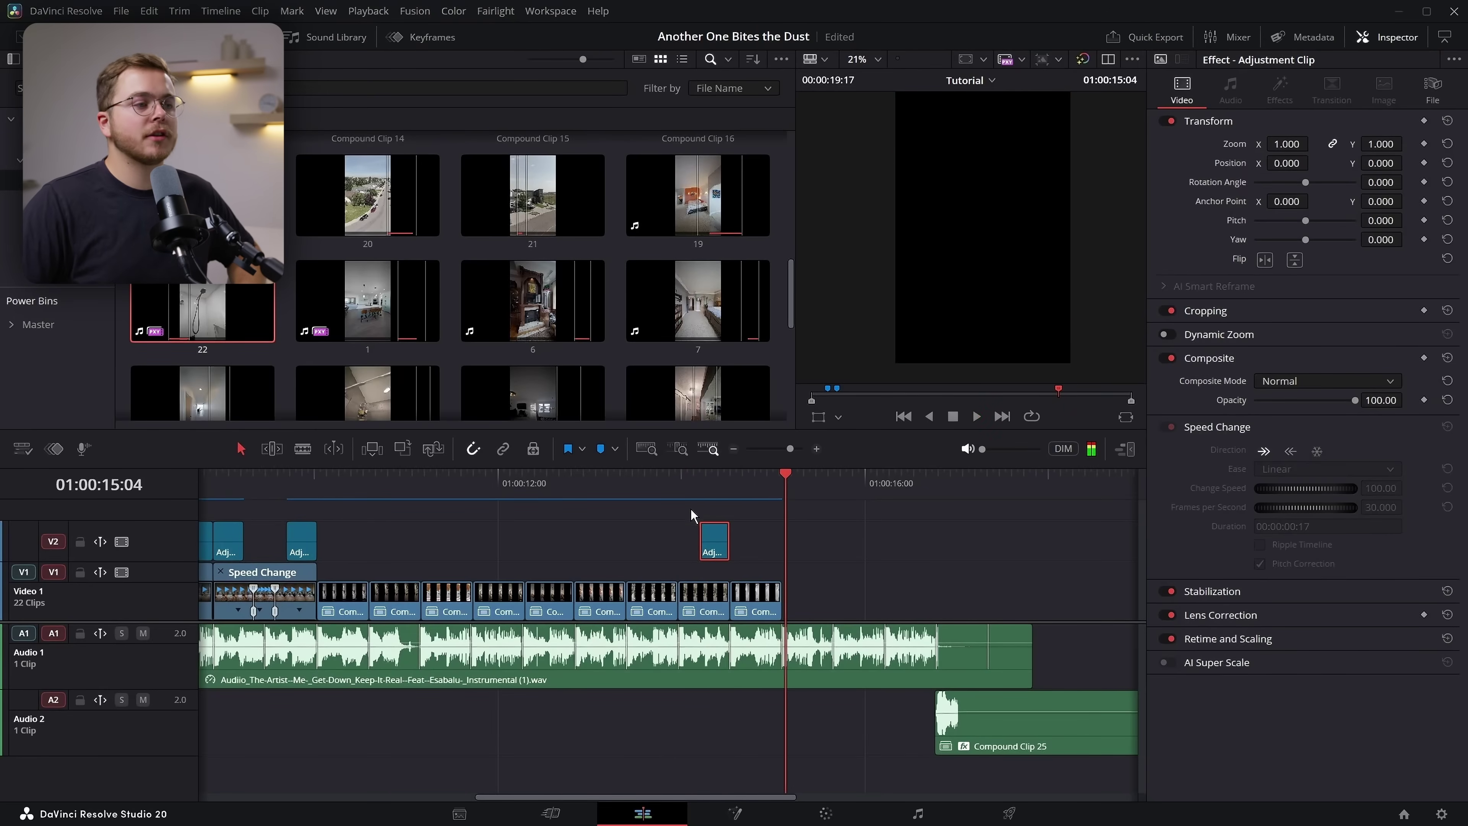
{"action": "left_click", "coordinate": [715, 484]}
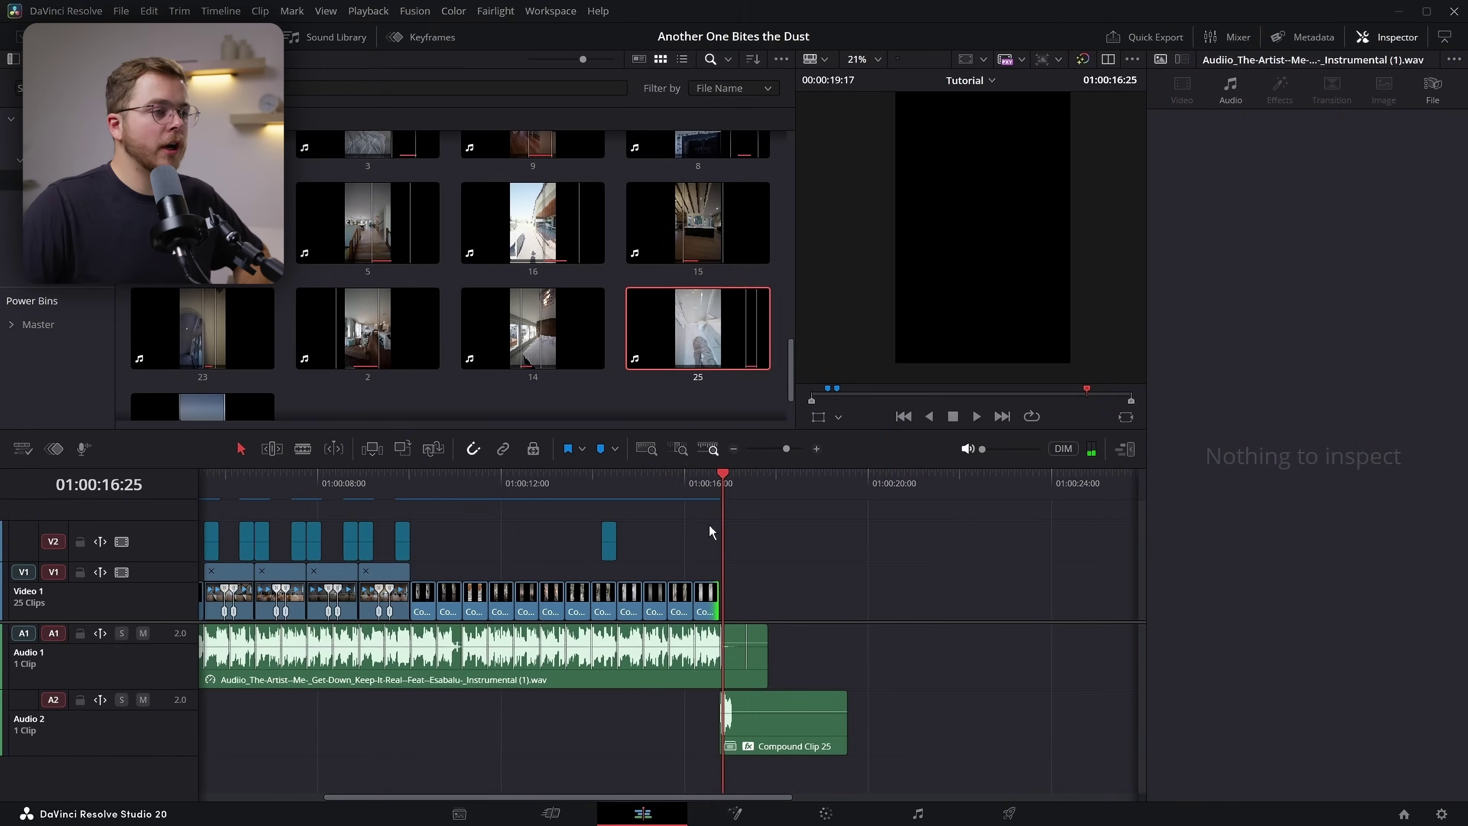
Play back the whole edit from the start of the timeline
{"action": "key", "text": "Home"}
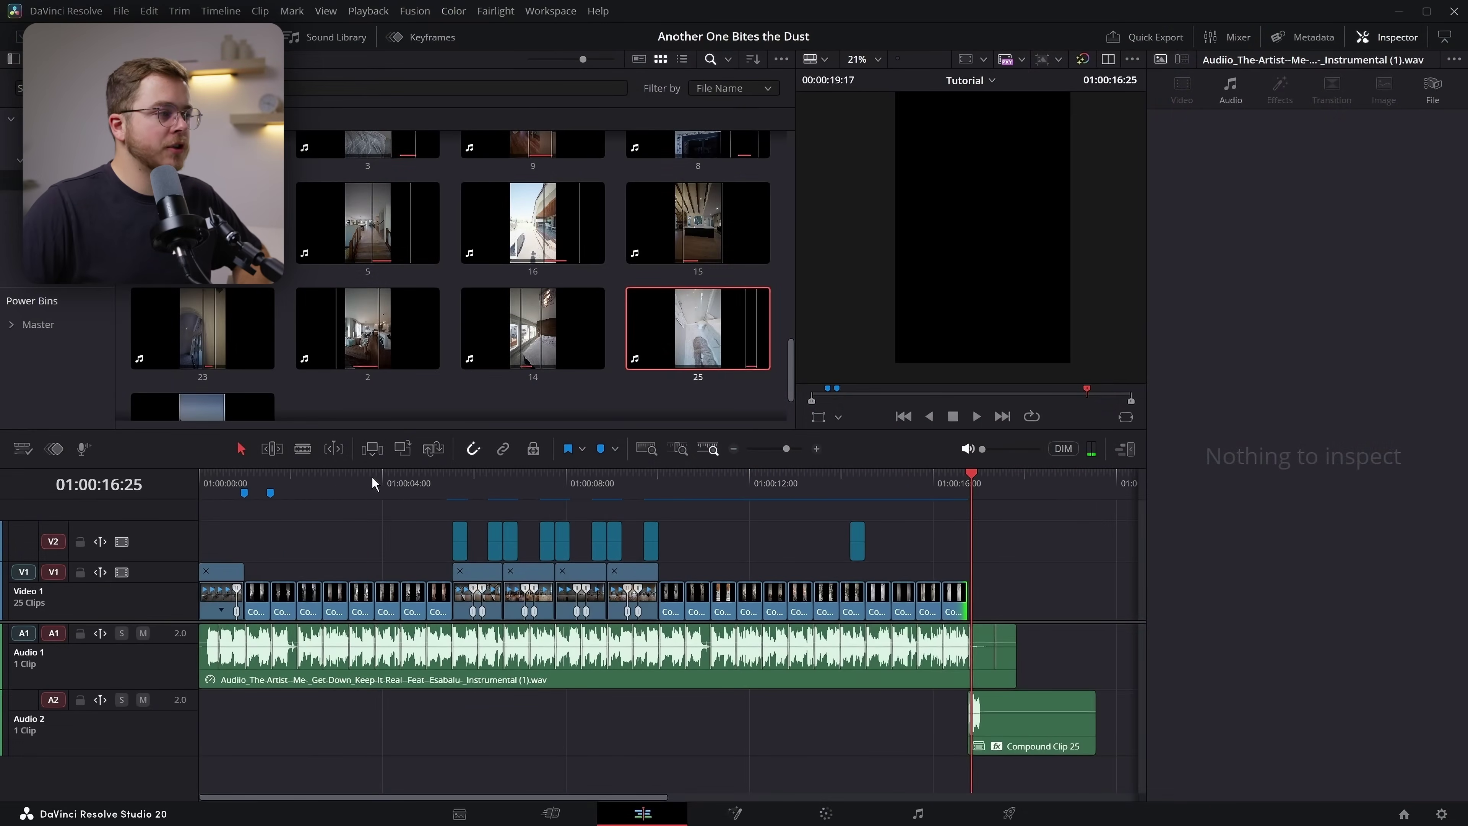
{"action": "key", "text": "space"}
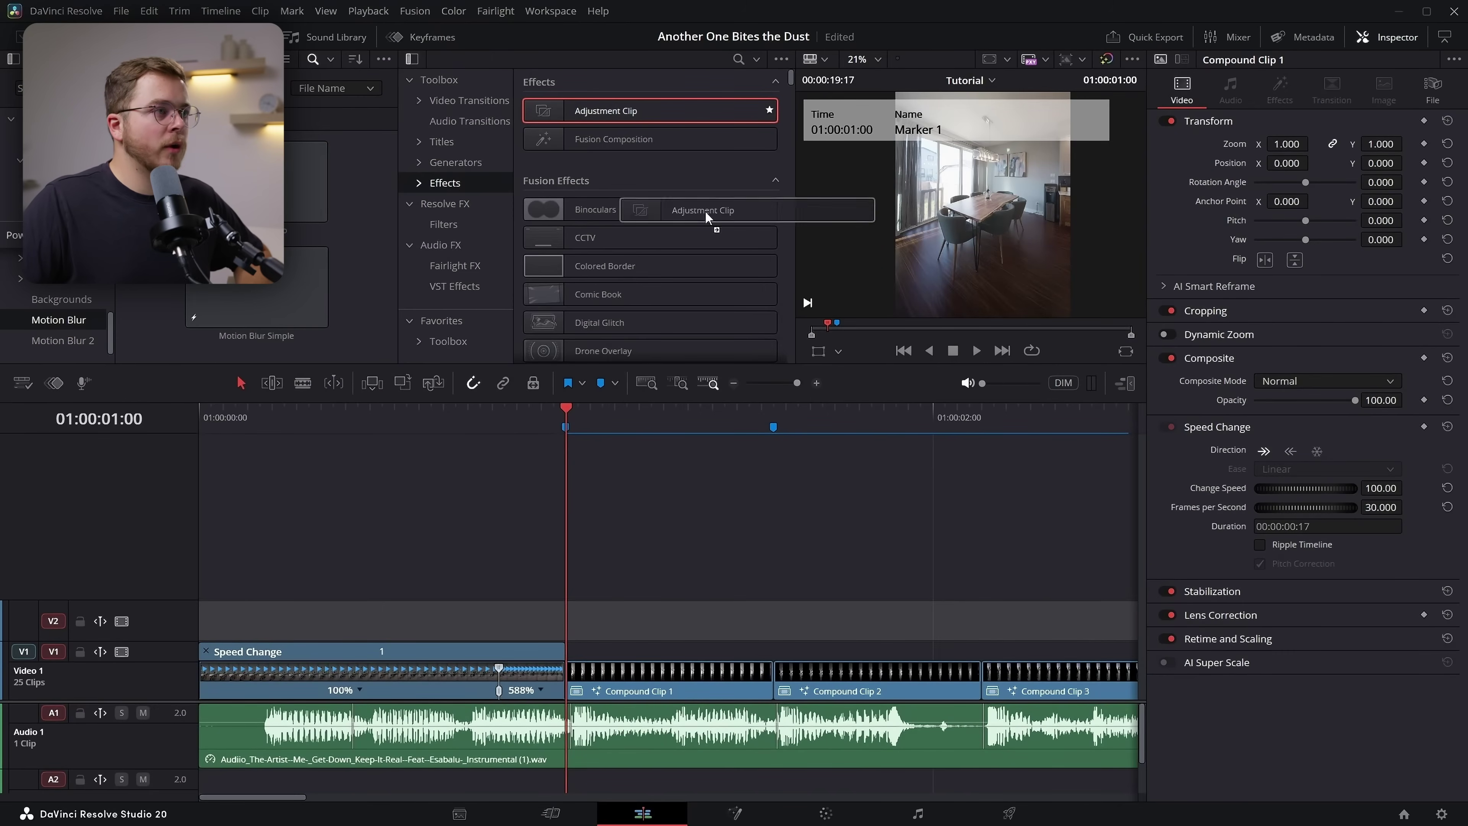
Add a new Adjustment Clip on a track above V2, spanning the end of clip 1 and the compound clips following it
{"action": "left_click_drag", "start_coordinate": [419, 539], "coordinate": [359, 558]}
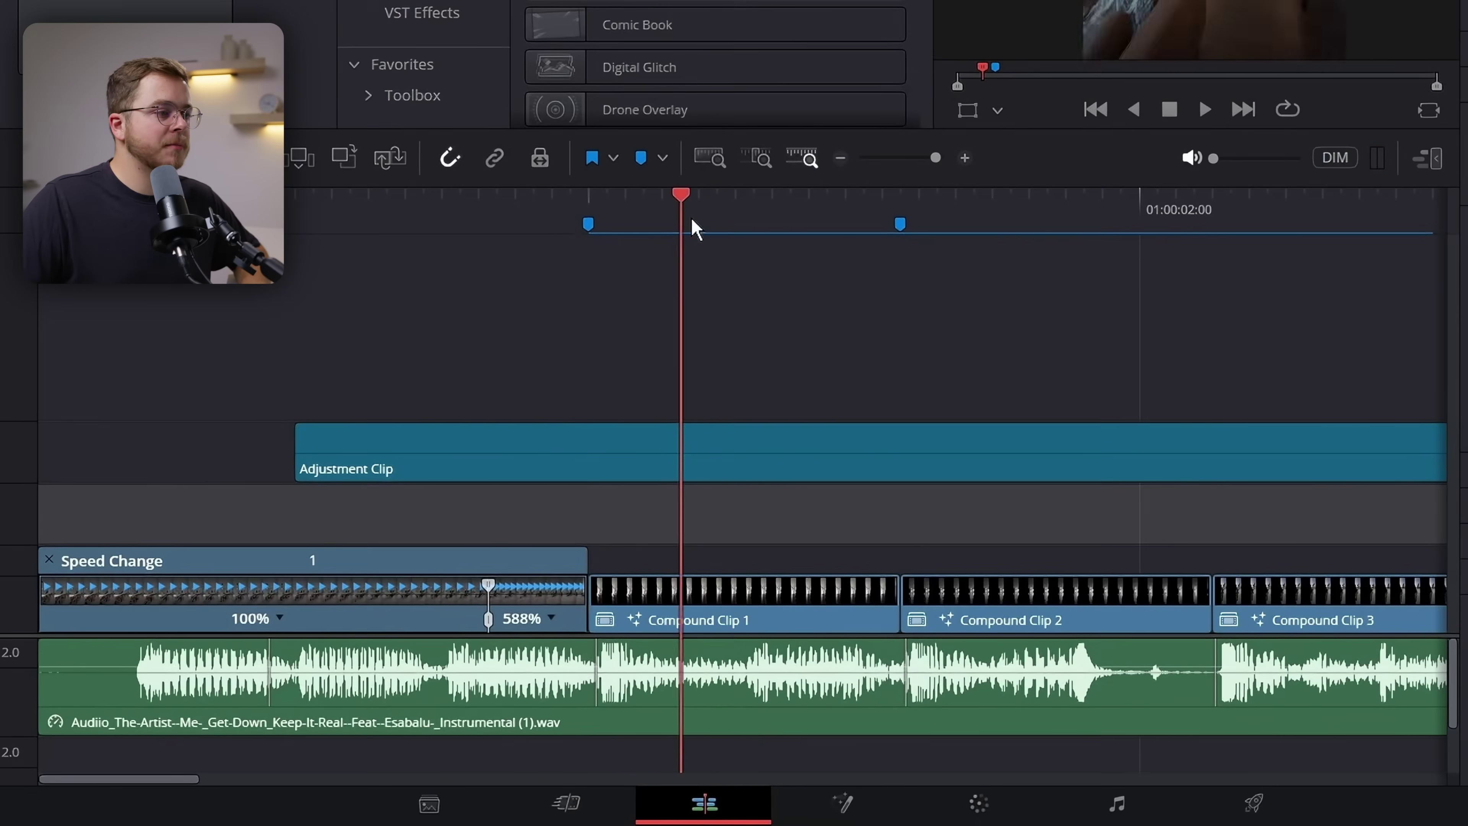
Trim the Adjustment Clip at both ends to a short segment spanning the cut between clip 1 and Compound Clip 1
{"action": "left_click", "coordinate": [796, 448]}
{"action": "key", "text": "ctrl+b"}
{"action": "key", "text": "BackSpace"}
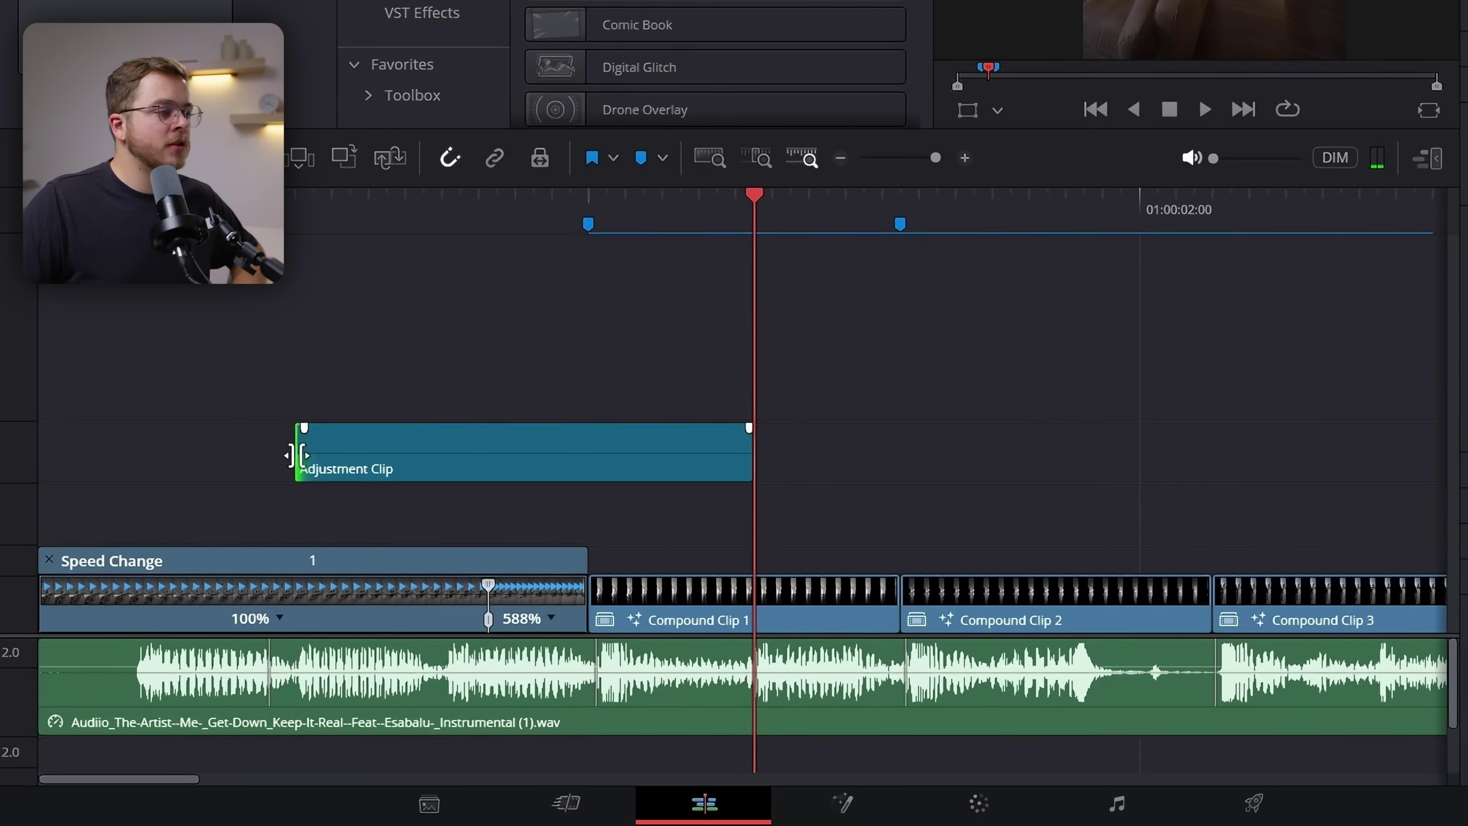
{"action": "left_click_drag", "start_coordinate": [308, 453], "coordinate": [391, 454]}
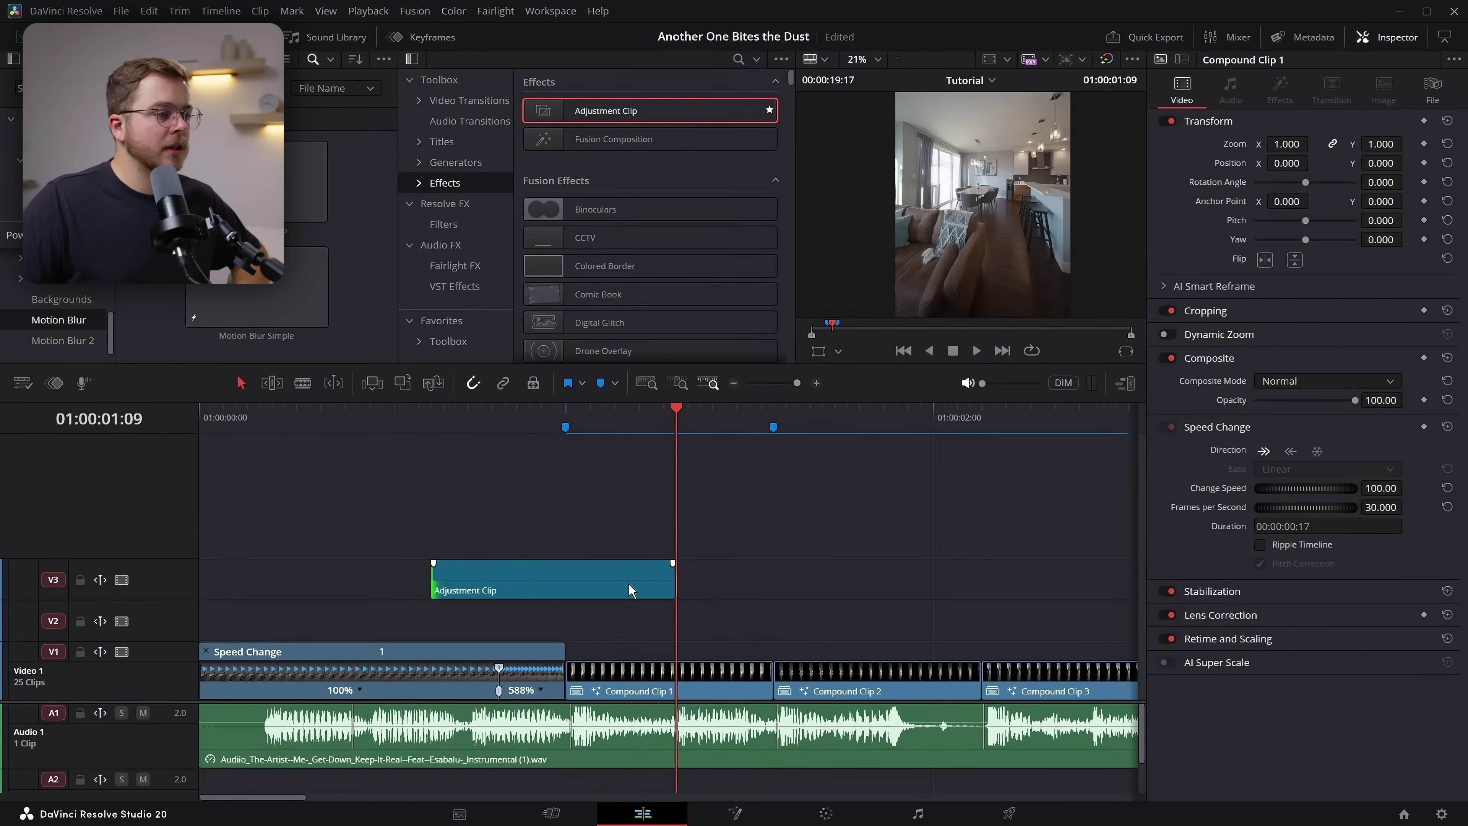
{"action": "left_click_drag", "start_coordinate": [669, 580], "coordinate": [657, 579]}
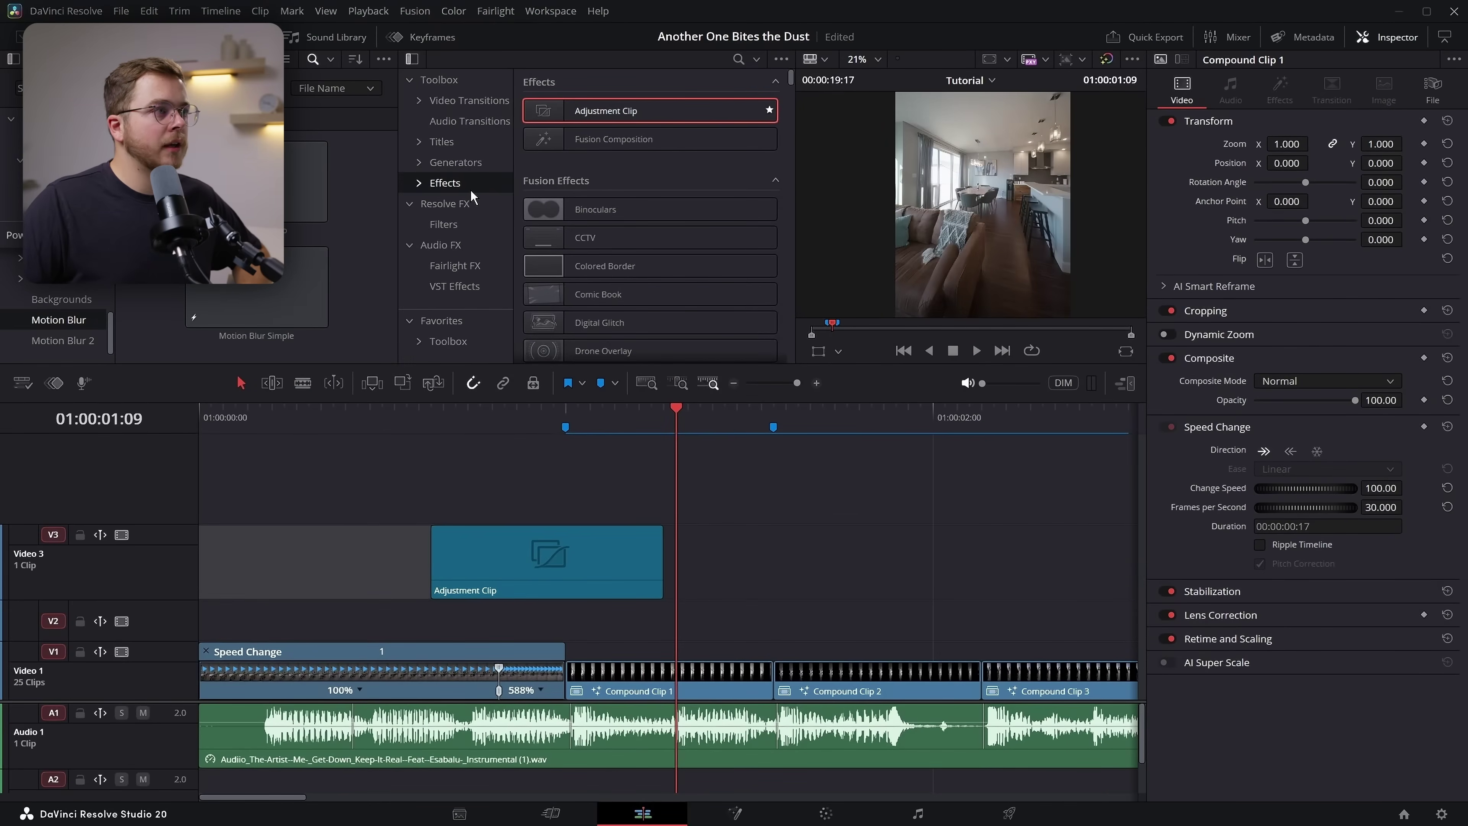
Apply the Motion Blur Pro effect to the Adjustment Clip and centre the clip on the cut at 01:00:01:00
{"action": "left_click", "coordinate": [738, 58]}
{"action": "type", "text": "motio"}
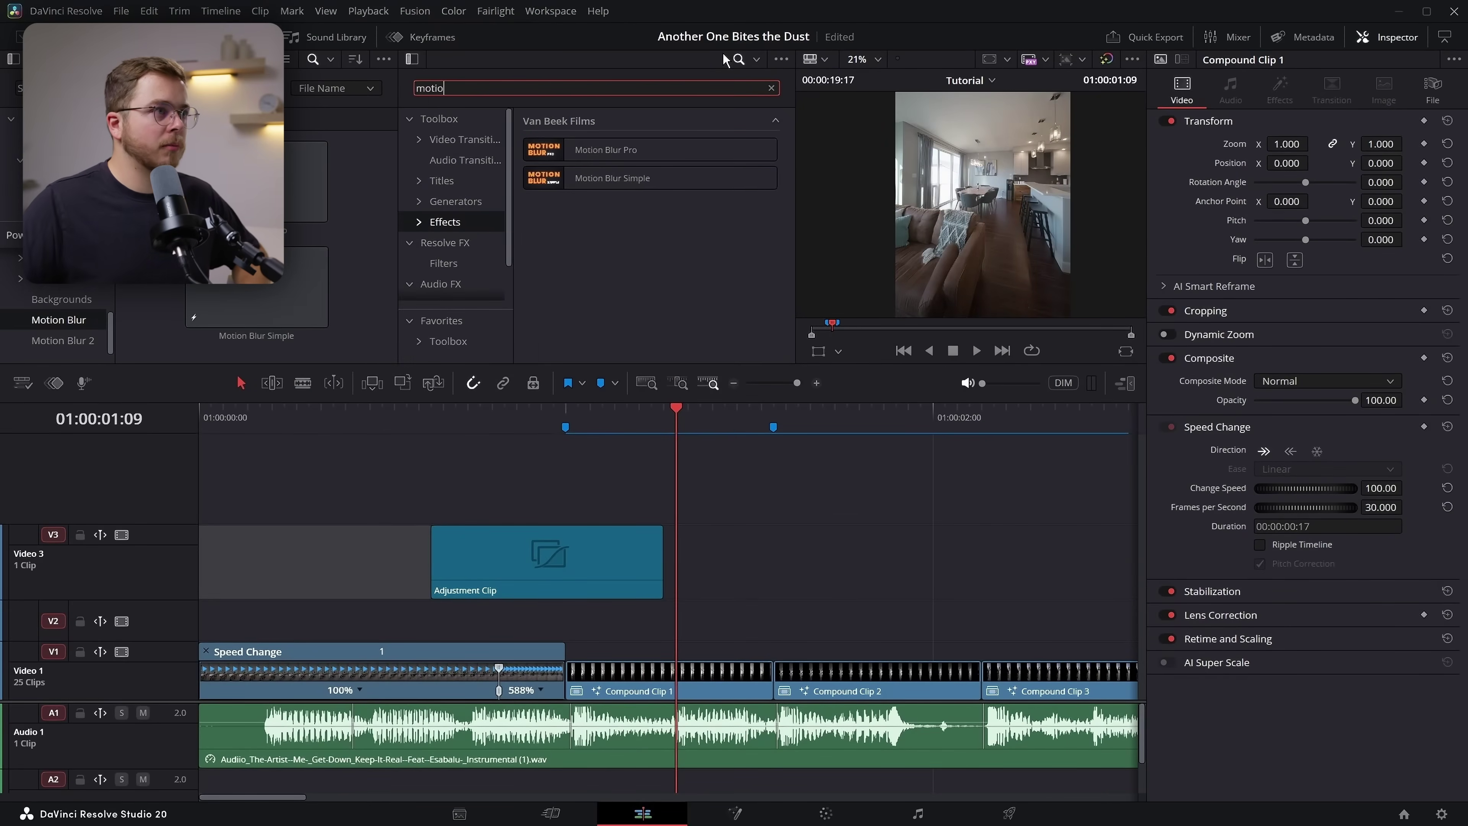
{"action": "left_click_drag", "start_coordinate": [600, 470], "coordinate": [510, 562]}
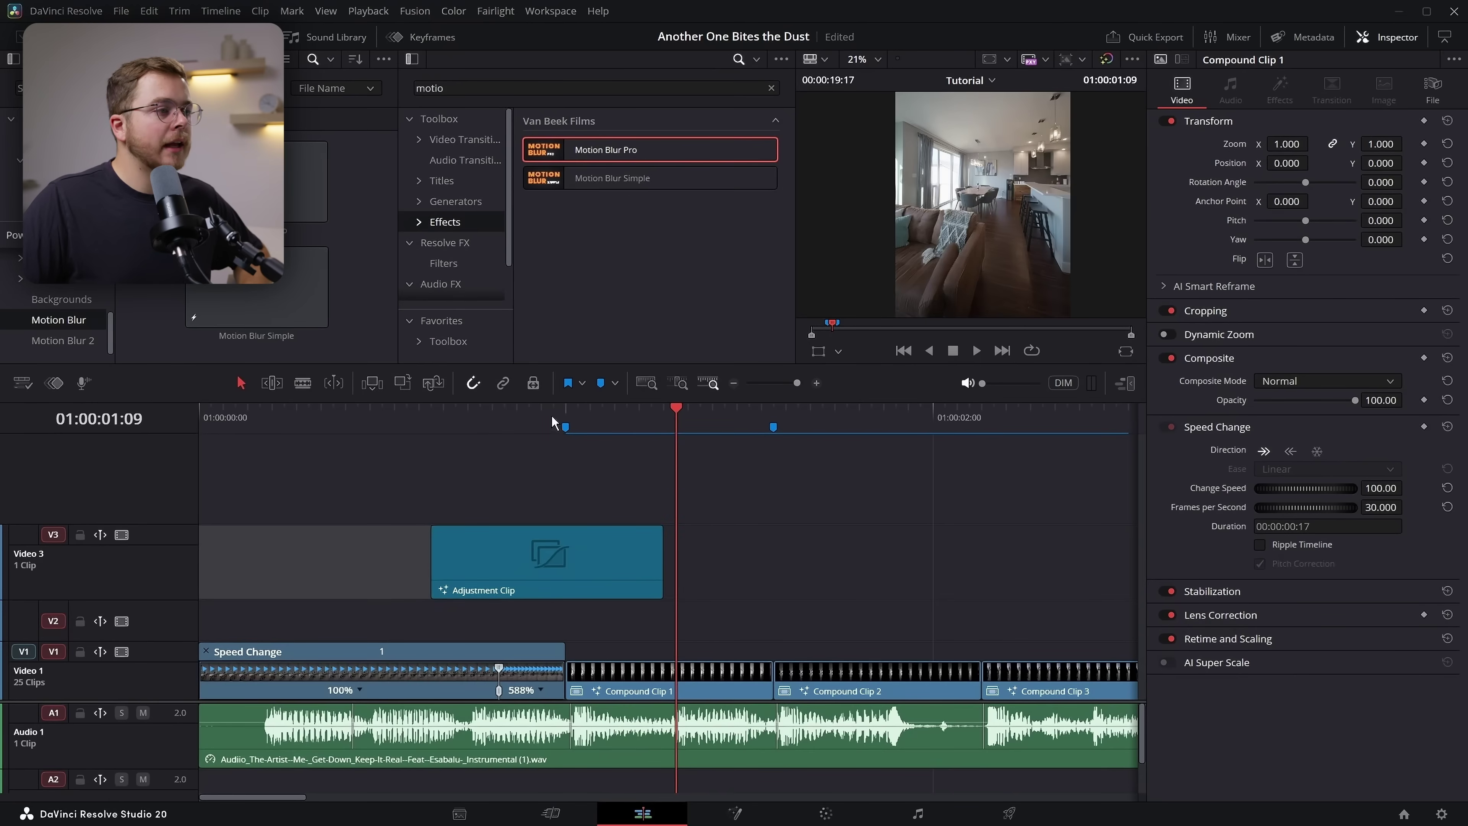
{"action": "left_click", "coordinate": [564, 413]}
{"action": "left_click_drag", "start_coordinate": [558, 562], "coordinate": [581, 561]}
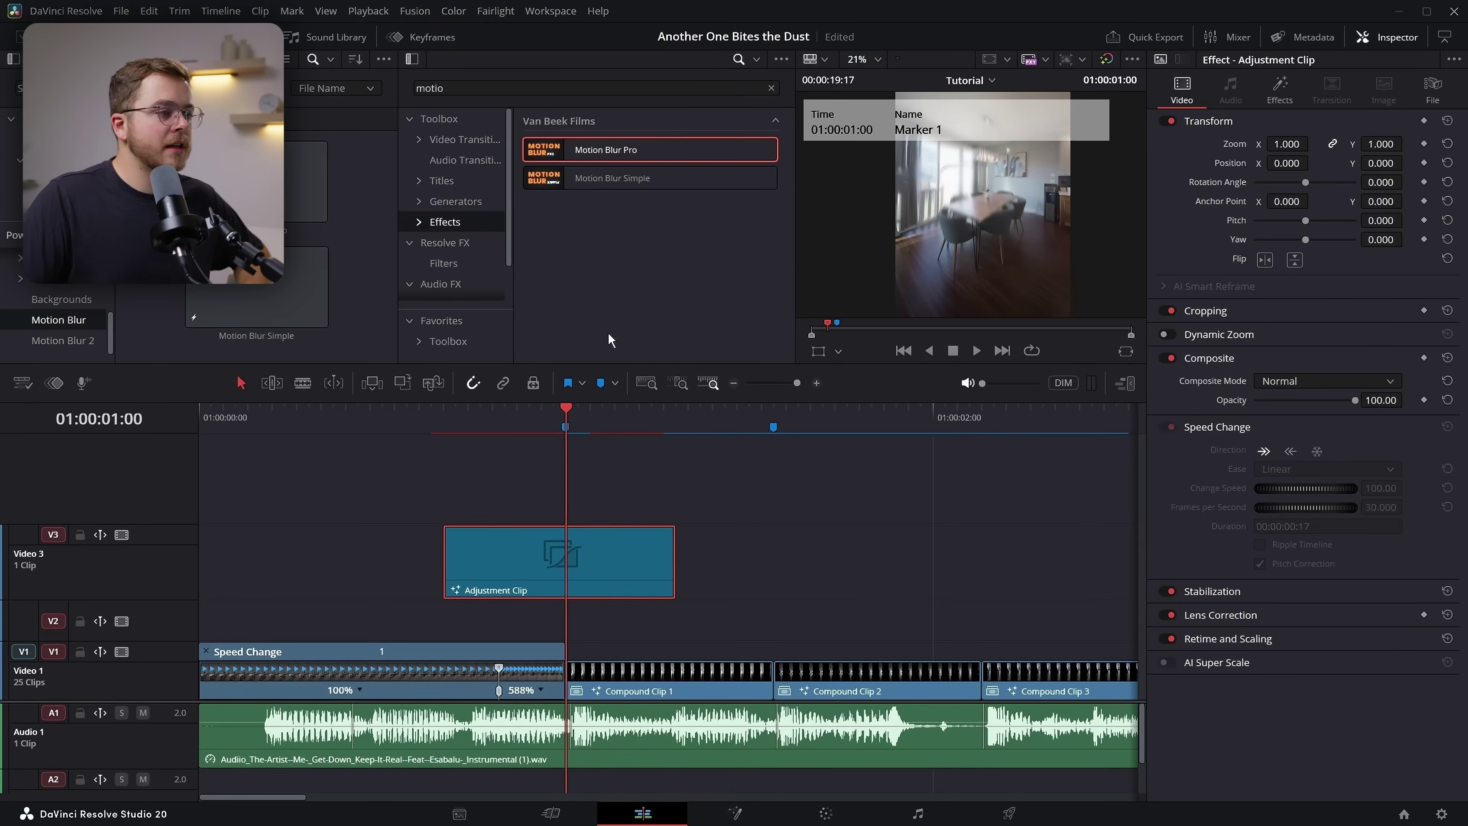
Play back the motion-blurred transition from clip 1 into Compound Clip 1
{"action": "left_click", "coordinate": [407, 426]}
{"action": "key", "text": "space"}
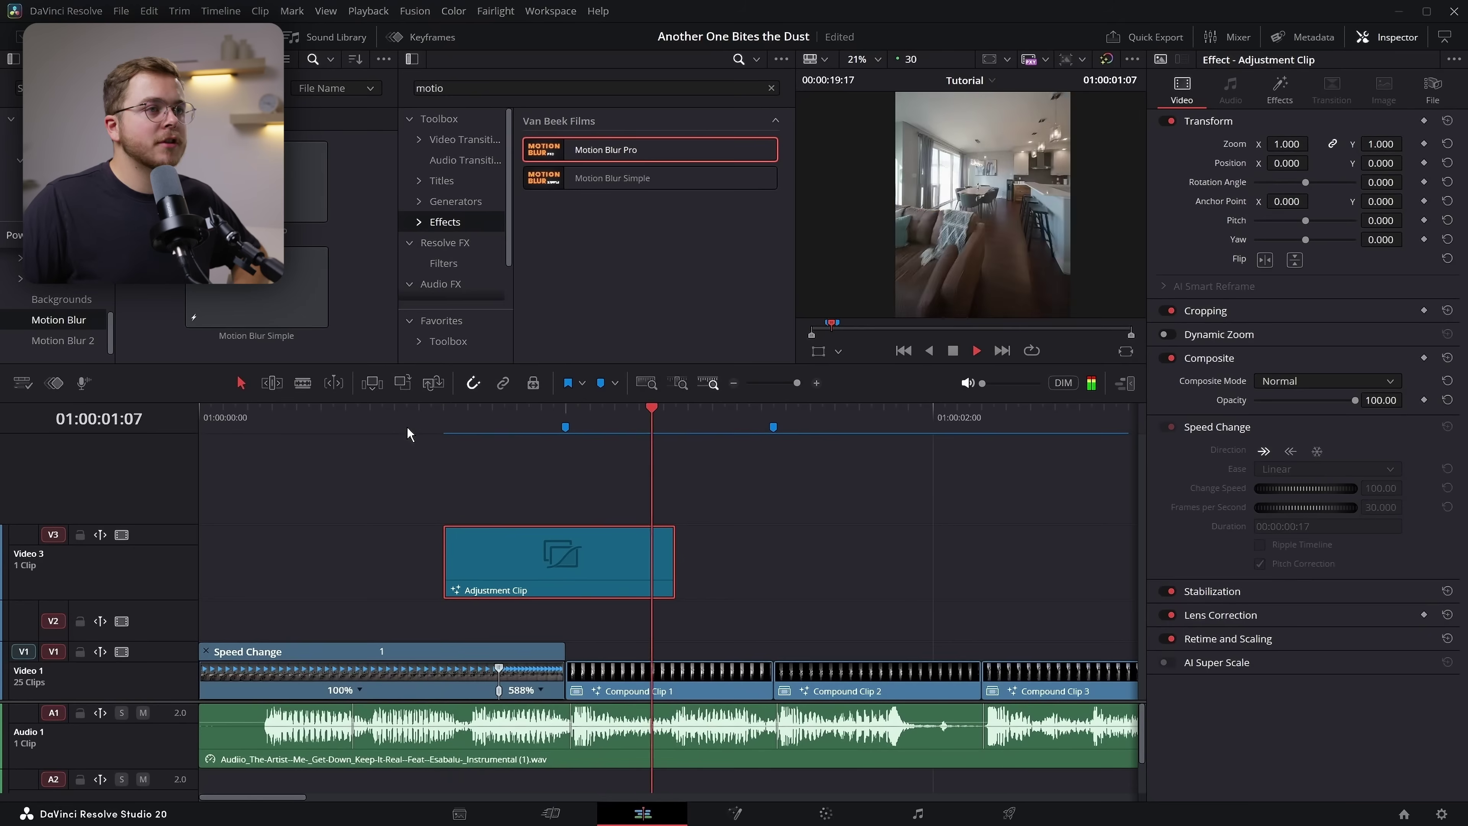
{"action": "key", "text": "space"}
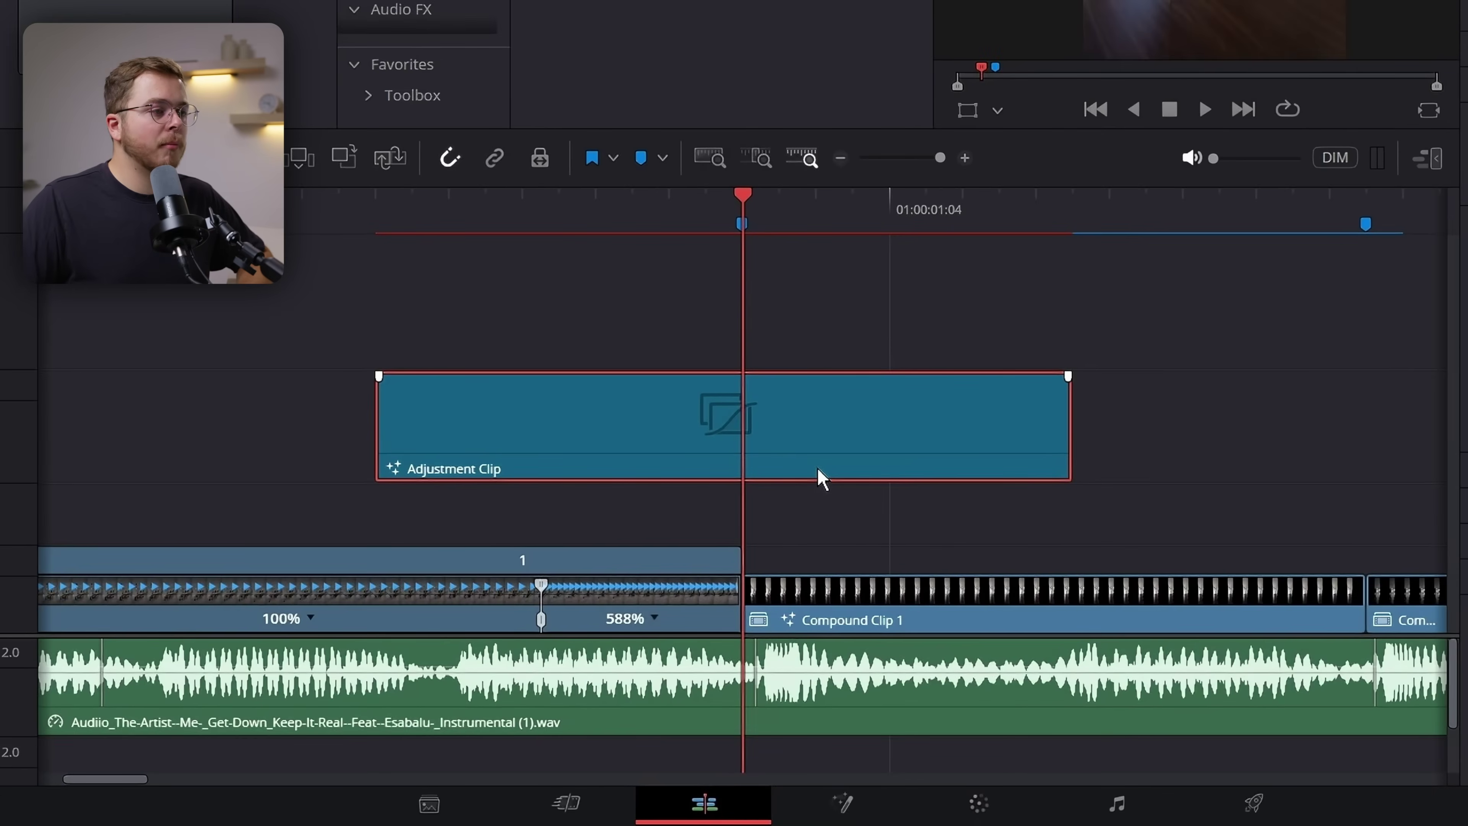
Duplicate the marked Motion Blur Adjustment Clip over the next three cuts, up to Compound Clip 4, aligning each copy's marker with its cut
{"action": "left_click", "coordinate": [842, 158]}
{"action": "left_click", "coordinate": [841, 158]}
{"action": "left_click_drag", "start_coordinate": [500, 206], "coordinate": [481, 205]}
{"action": "left_click_drag", "start_coordinate": [364, 414], "coordinate": [504, 410]}
{"action": "left_click_drag", "start_coordinate": [645, 213], "coordinate": [634, 213]}
{"action": "left_click_drag", "start_coordinate": [662, 417], "coordinate": [796, 426]}
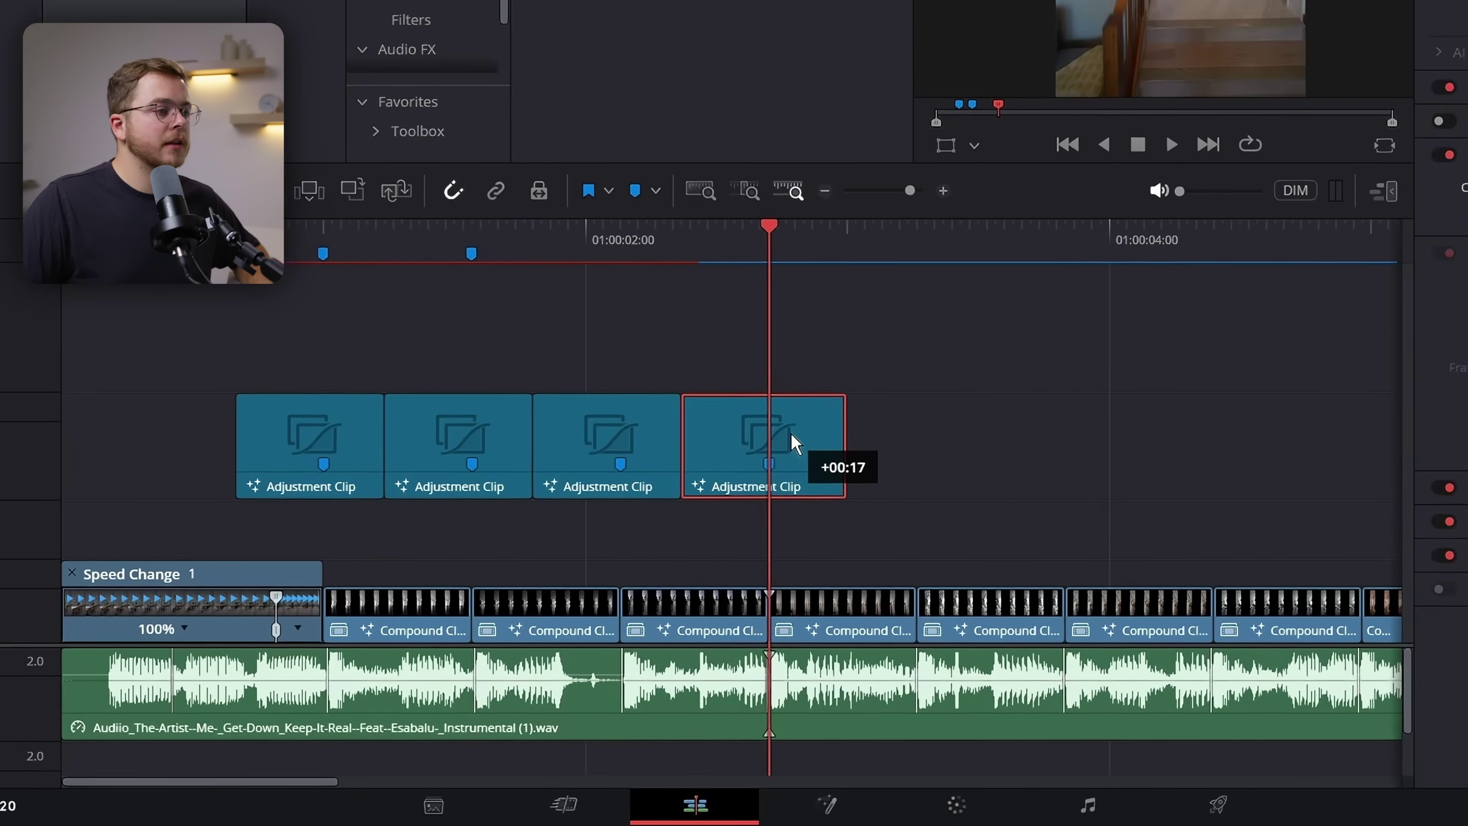